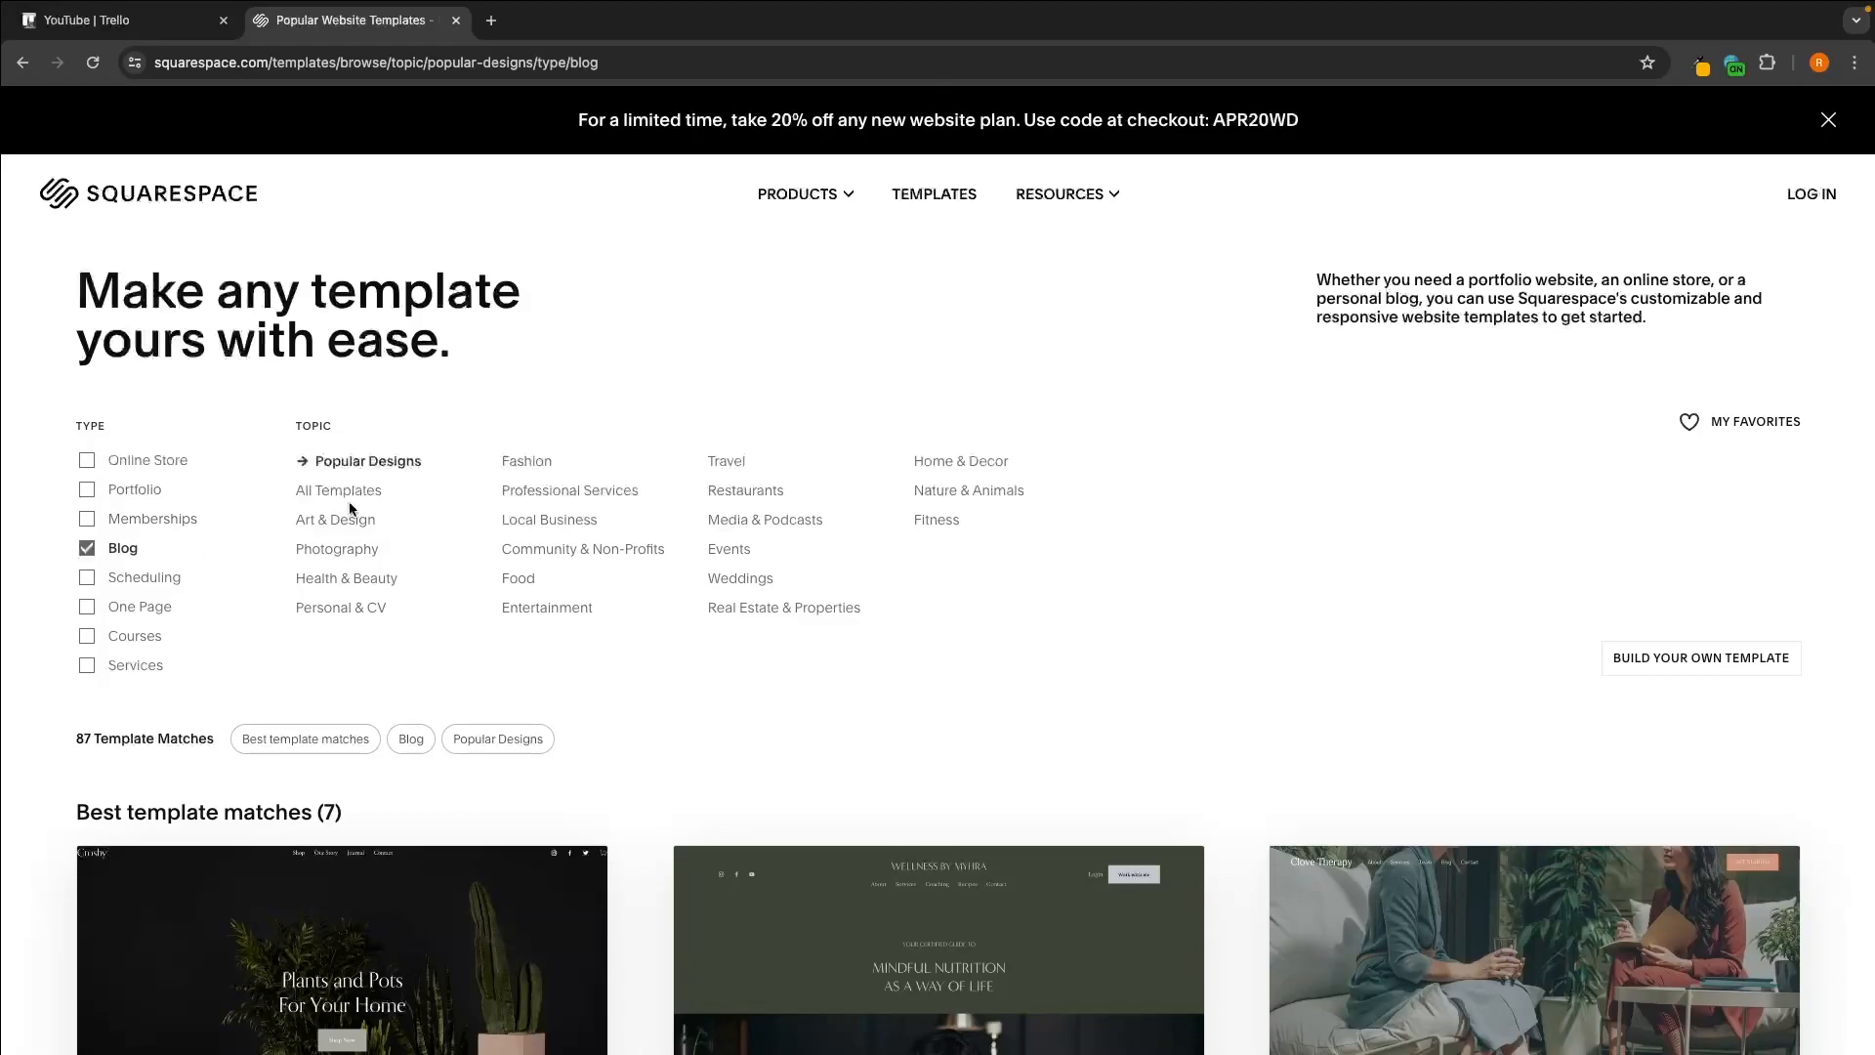
Step: Browse the popular blog templates and open the preview of the Myhra template
{"action": "scroll", "coordinate": [1176, 451], "scroll_direction": "down", "scroll_amount": 3}
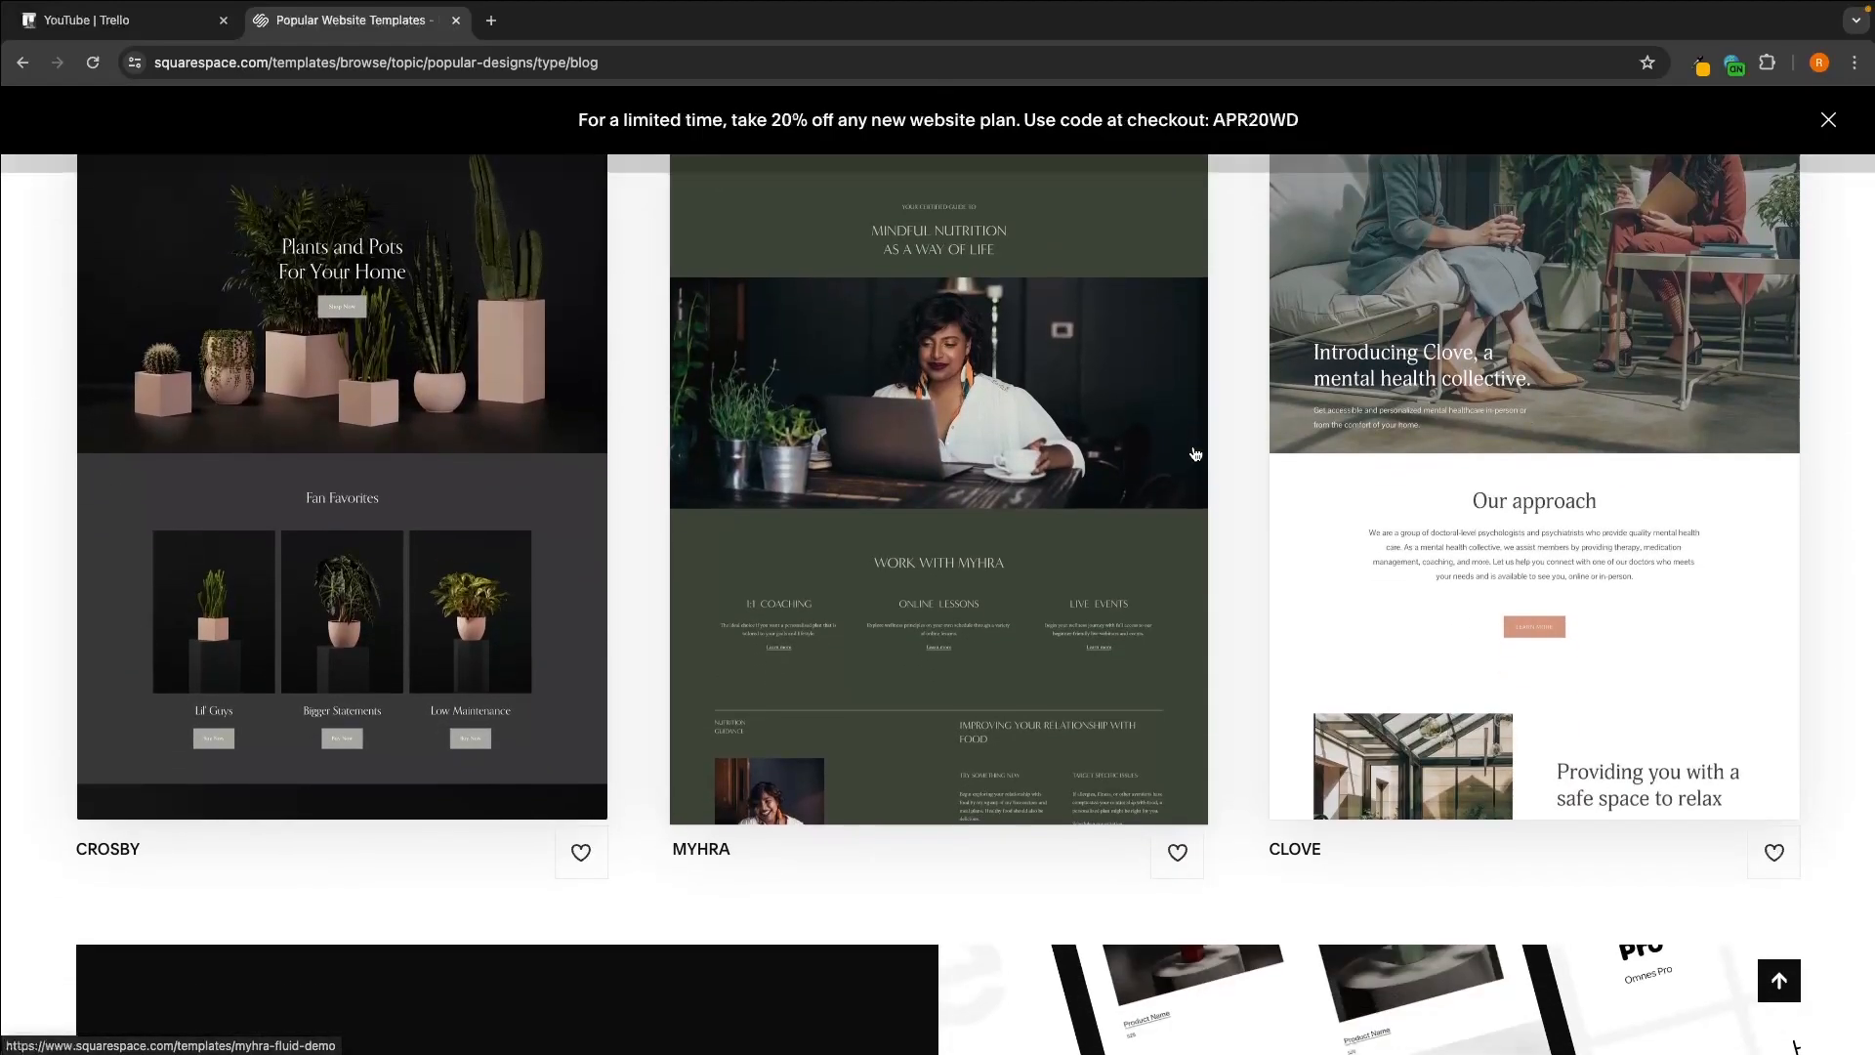
{"action": "scroll", "coordinate": [1485, 489], "scroll_direction": "down", "scroll_amount": 12}
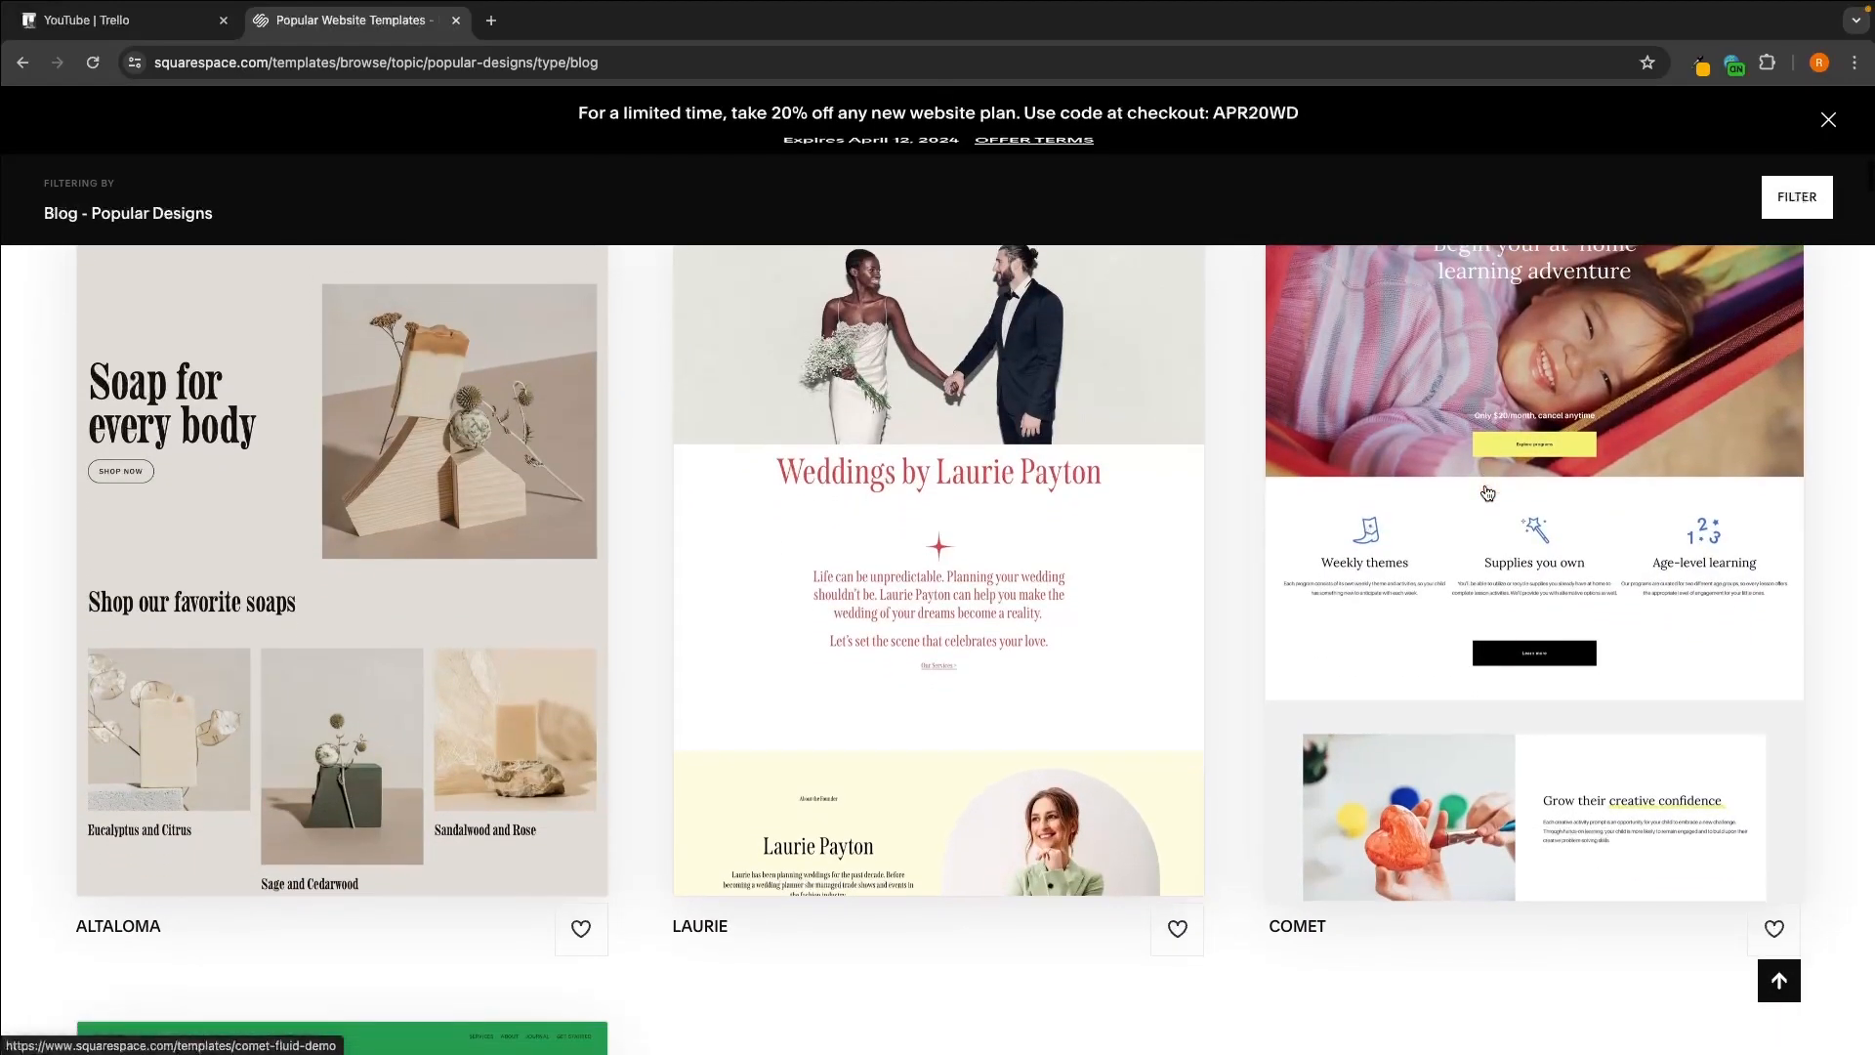
{"action": "scroll", "coordinate": [1488, 492], "scroll_direction": "down", "scroll_amount": 7}
{"action": "scroll", "coordinate": [1487, 493], "scroll_direction": "up", "scroll_amount": 4}
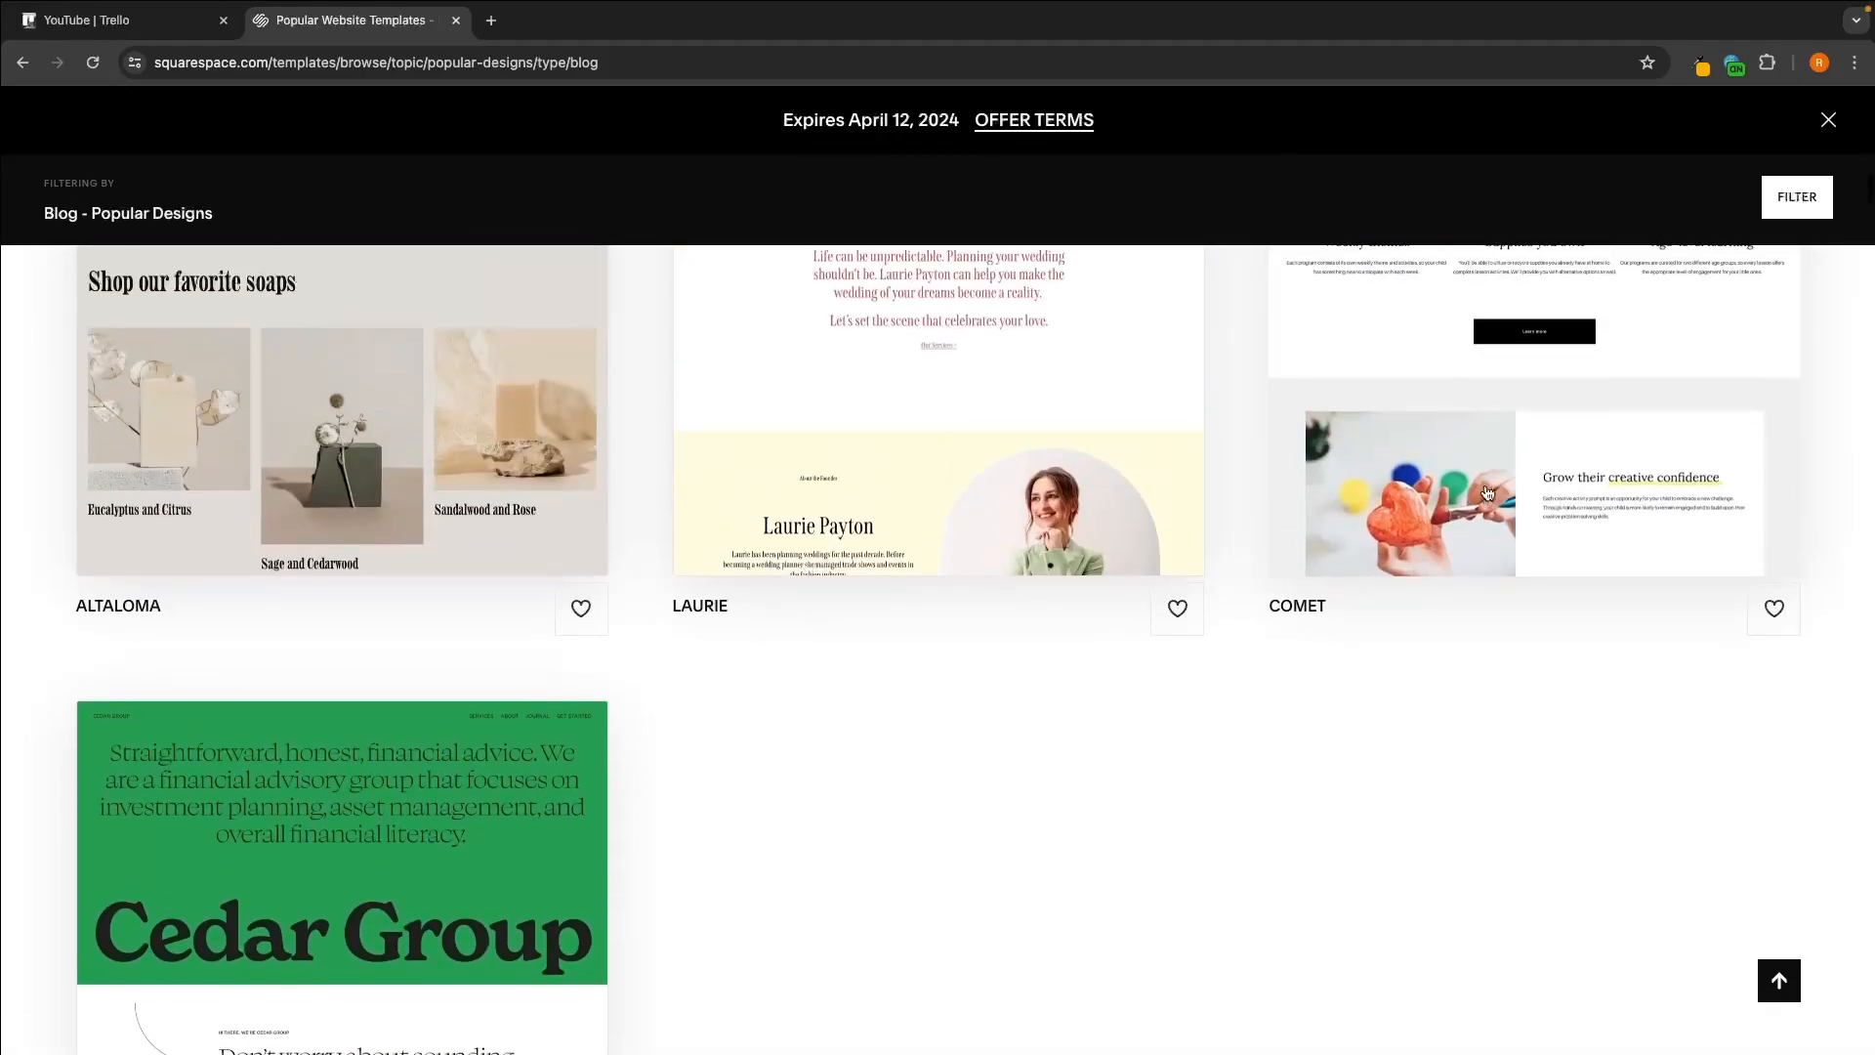
{"action": "scroll", "coordinate": [1487, 492], "scroll_direction": "up", "scroll_amount": 15}
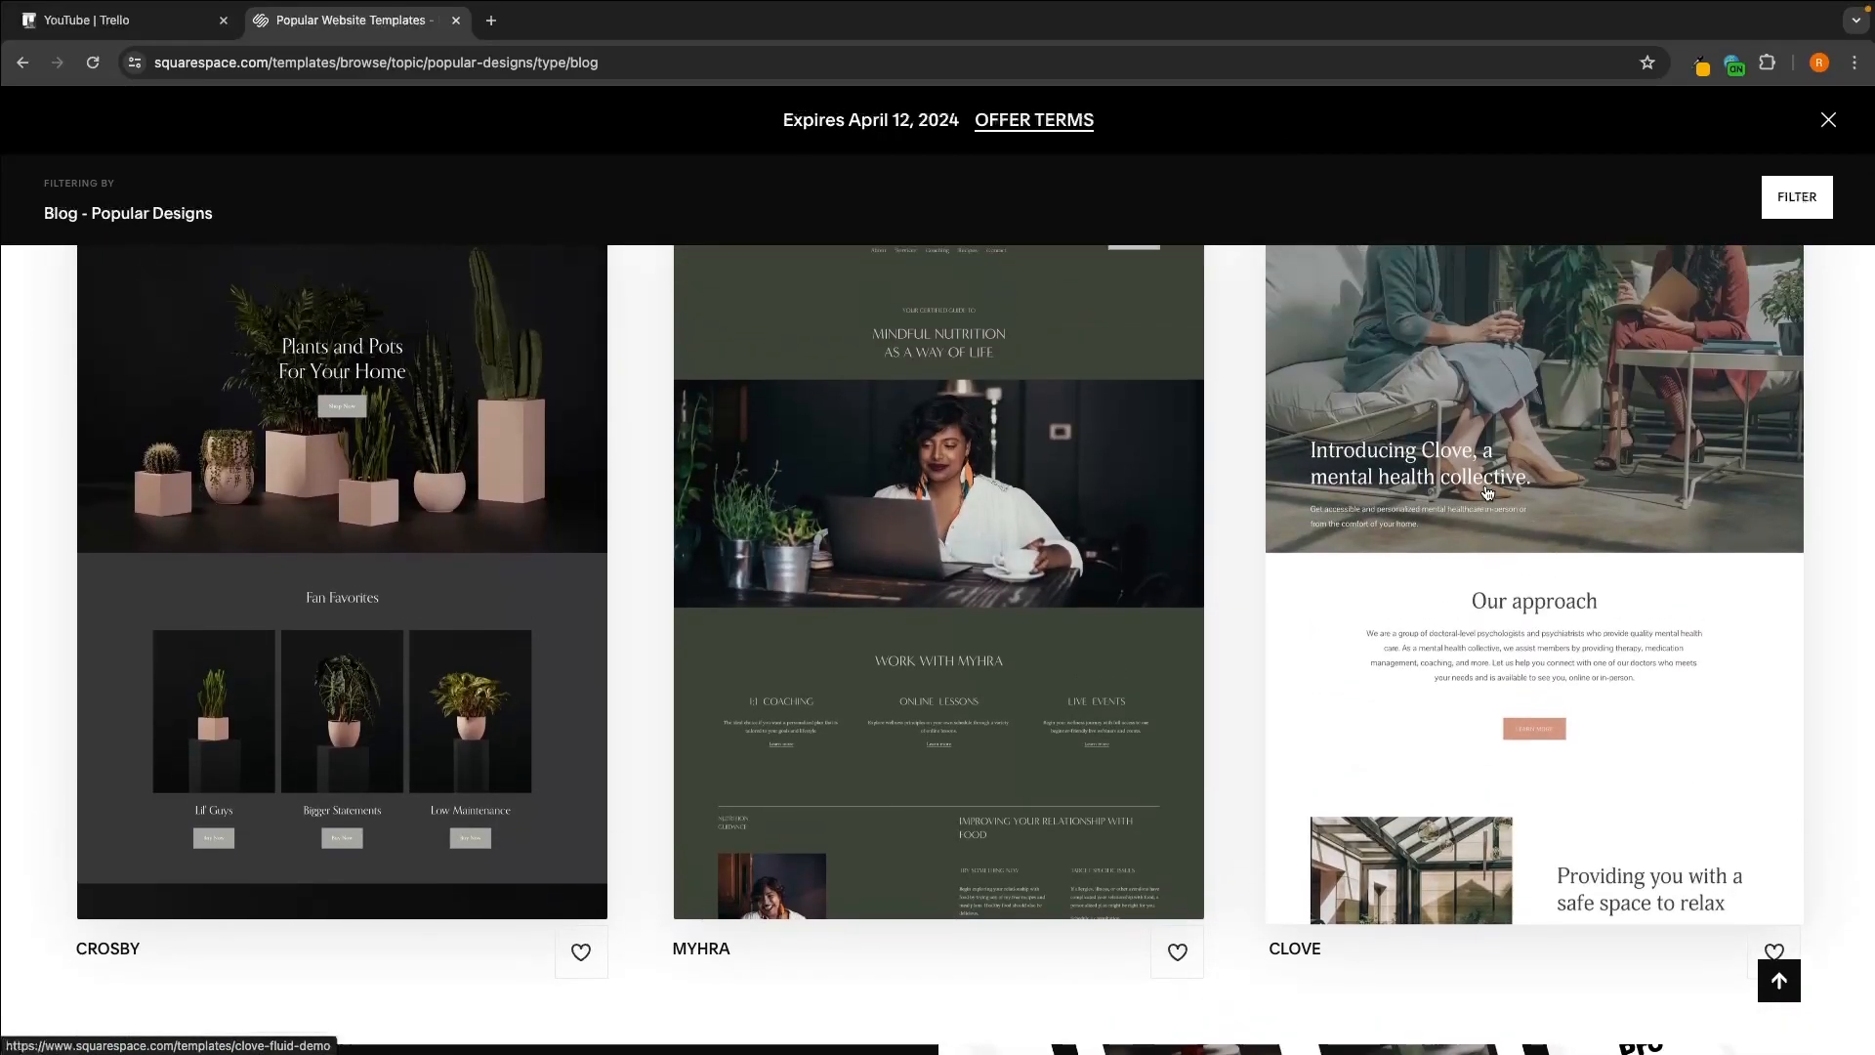
{"action": "scroll", "coordinate": [1488, 492], "scroll_direction": "up", "scroll_amount": 2}
{"action": "scroll", "coordinate": [843, 409], "scroll_direction": "down", "scroll_amount": 2}
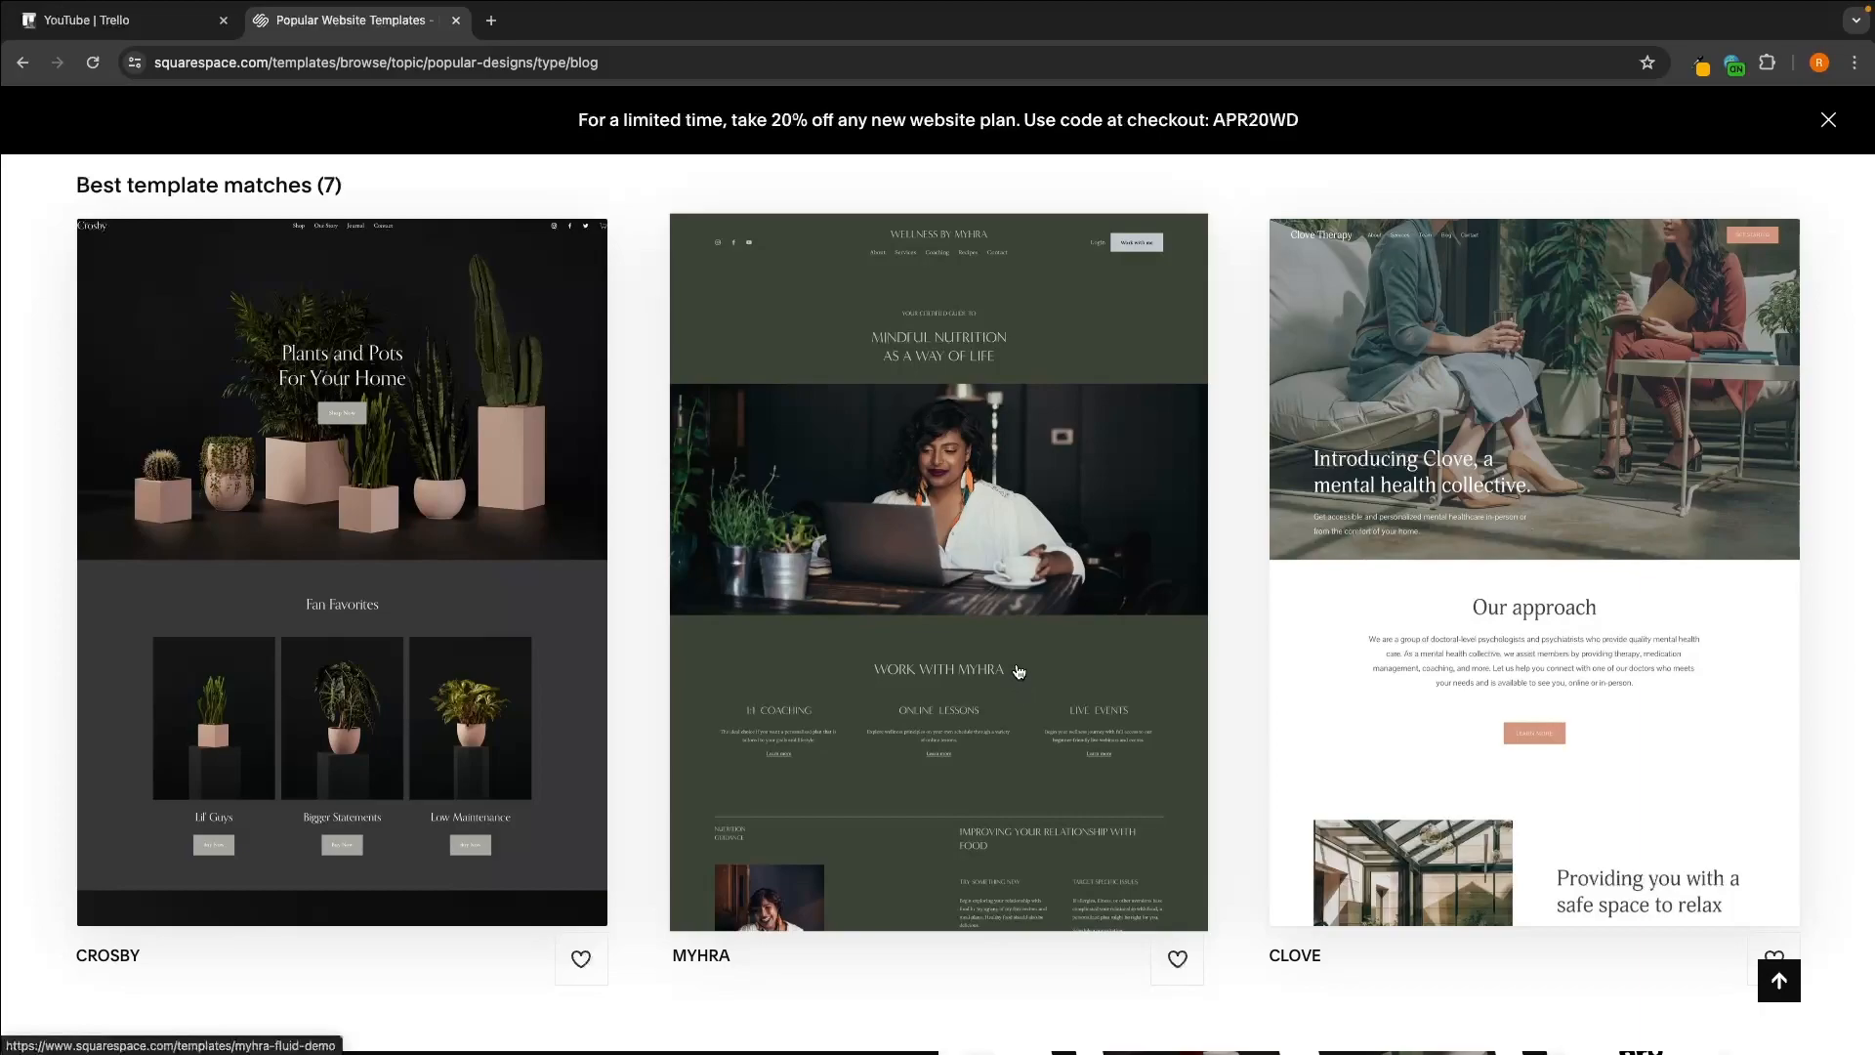
{"action": "left_click", "coordinate": [1019, 672]}
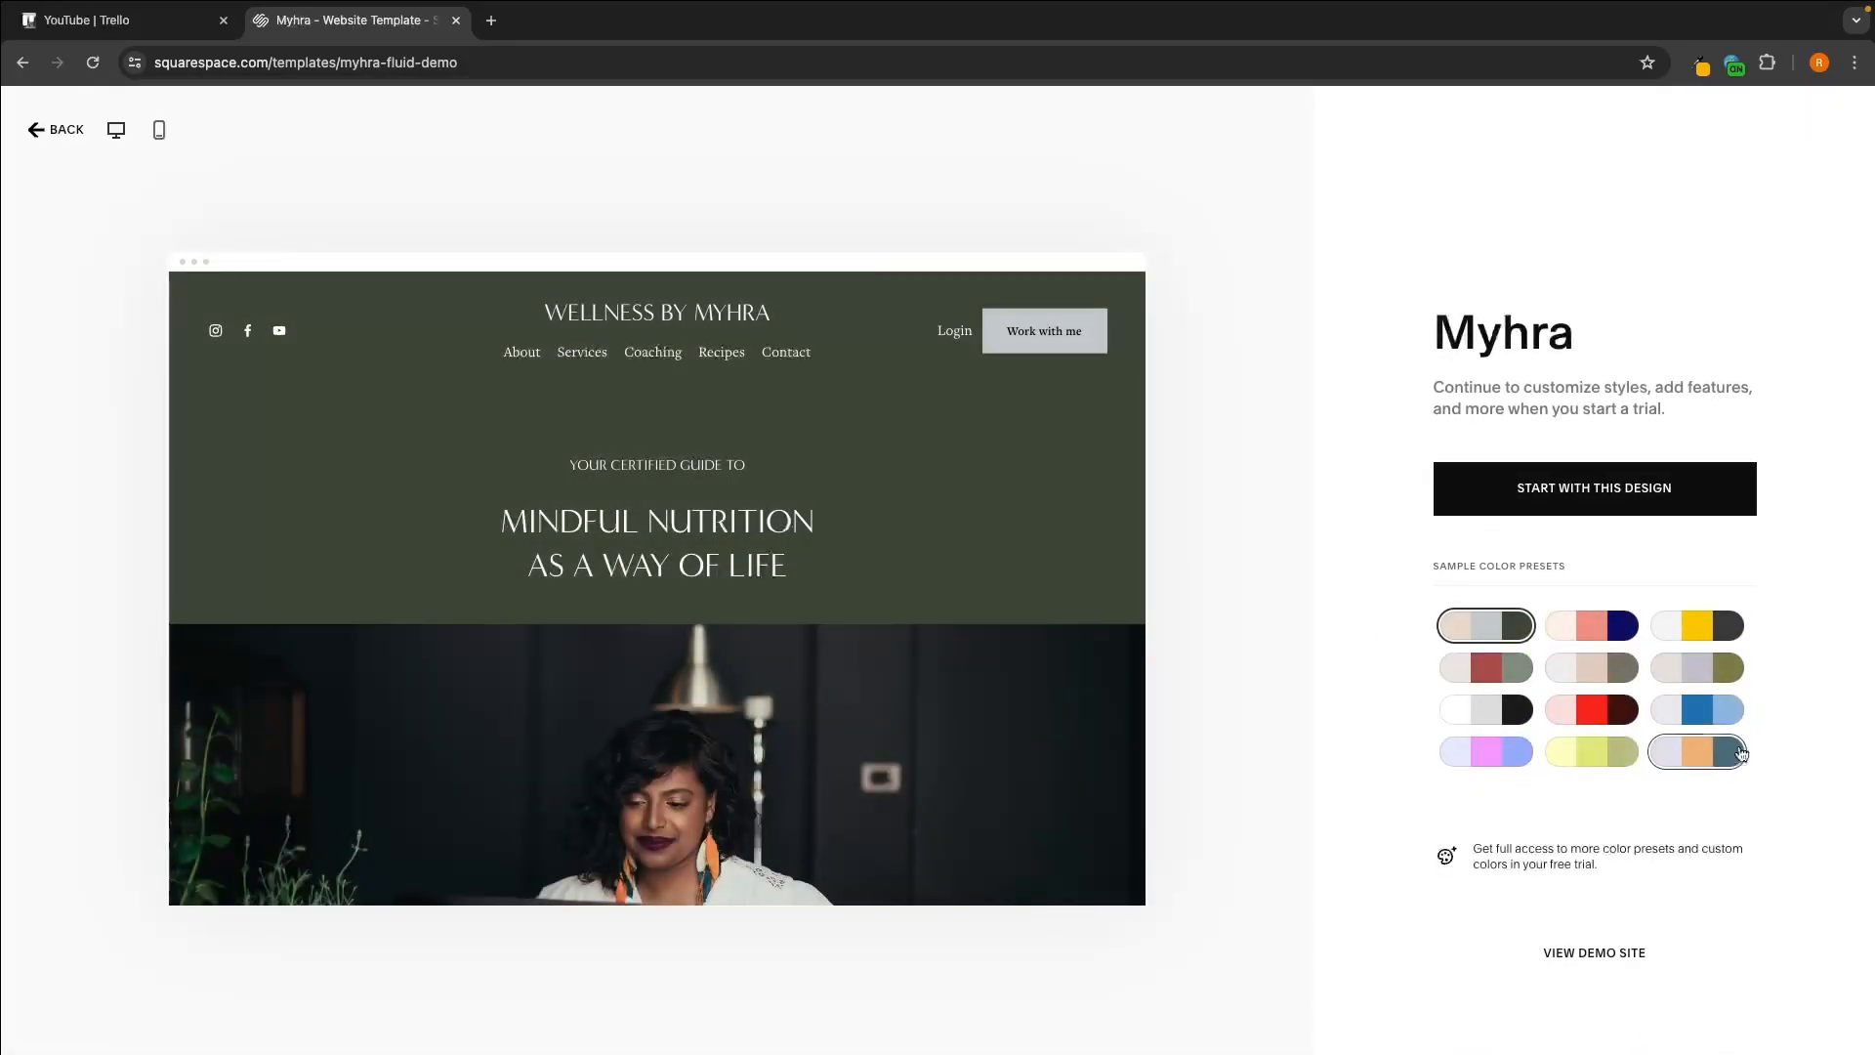
Step: Try several sample color presets on the Myhra template and settle on the light grey, blush and taupe one
{"action": "left_click", "coordinate": [1607, 630]}
{"action": "left_click", "coordinate": [1657, 625]}
{"action": "left_click", "coordinate": [1709, 667]}
{"action": "left_click", "coordinate": [1599, 671]}
{"action": "left_click", "coordinate": [1487, 625]}
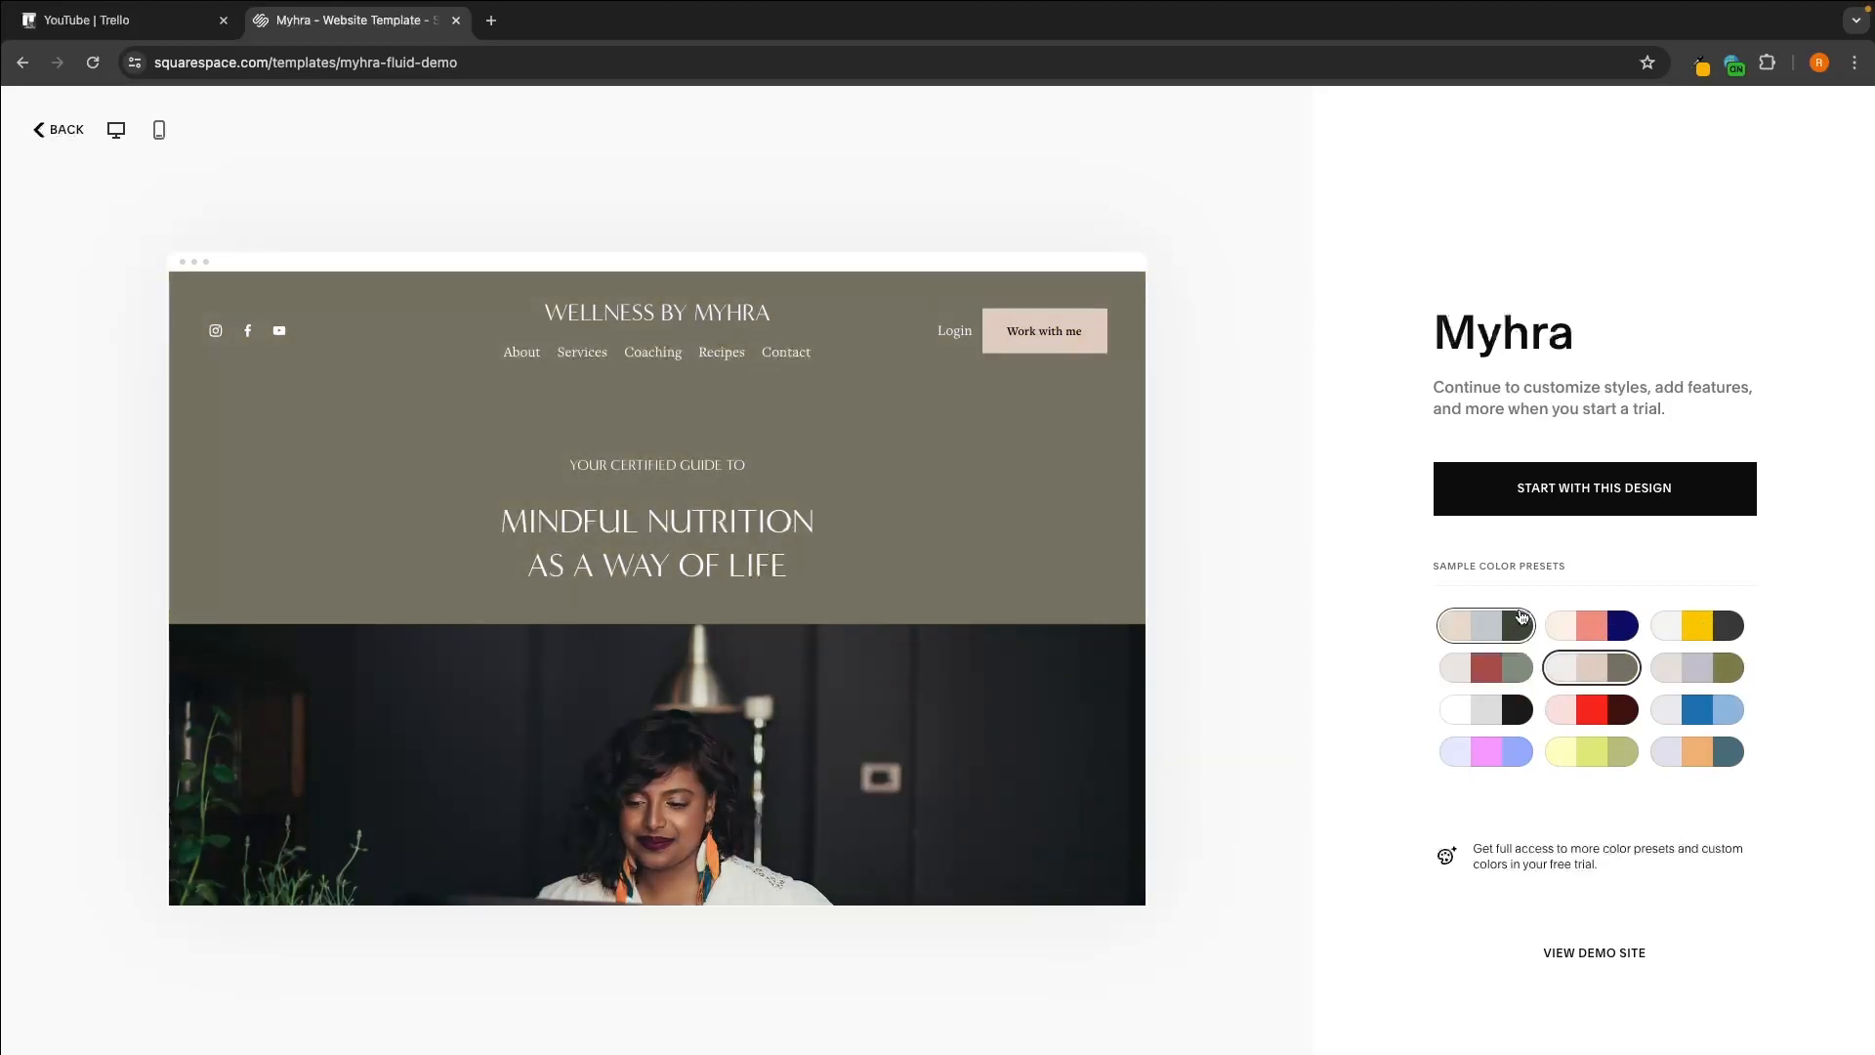
{"action": "left_click", "coordinate": [1623, 761]}
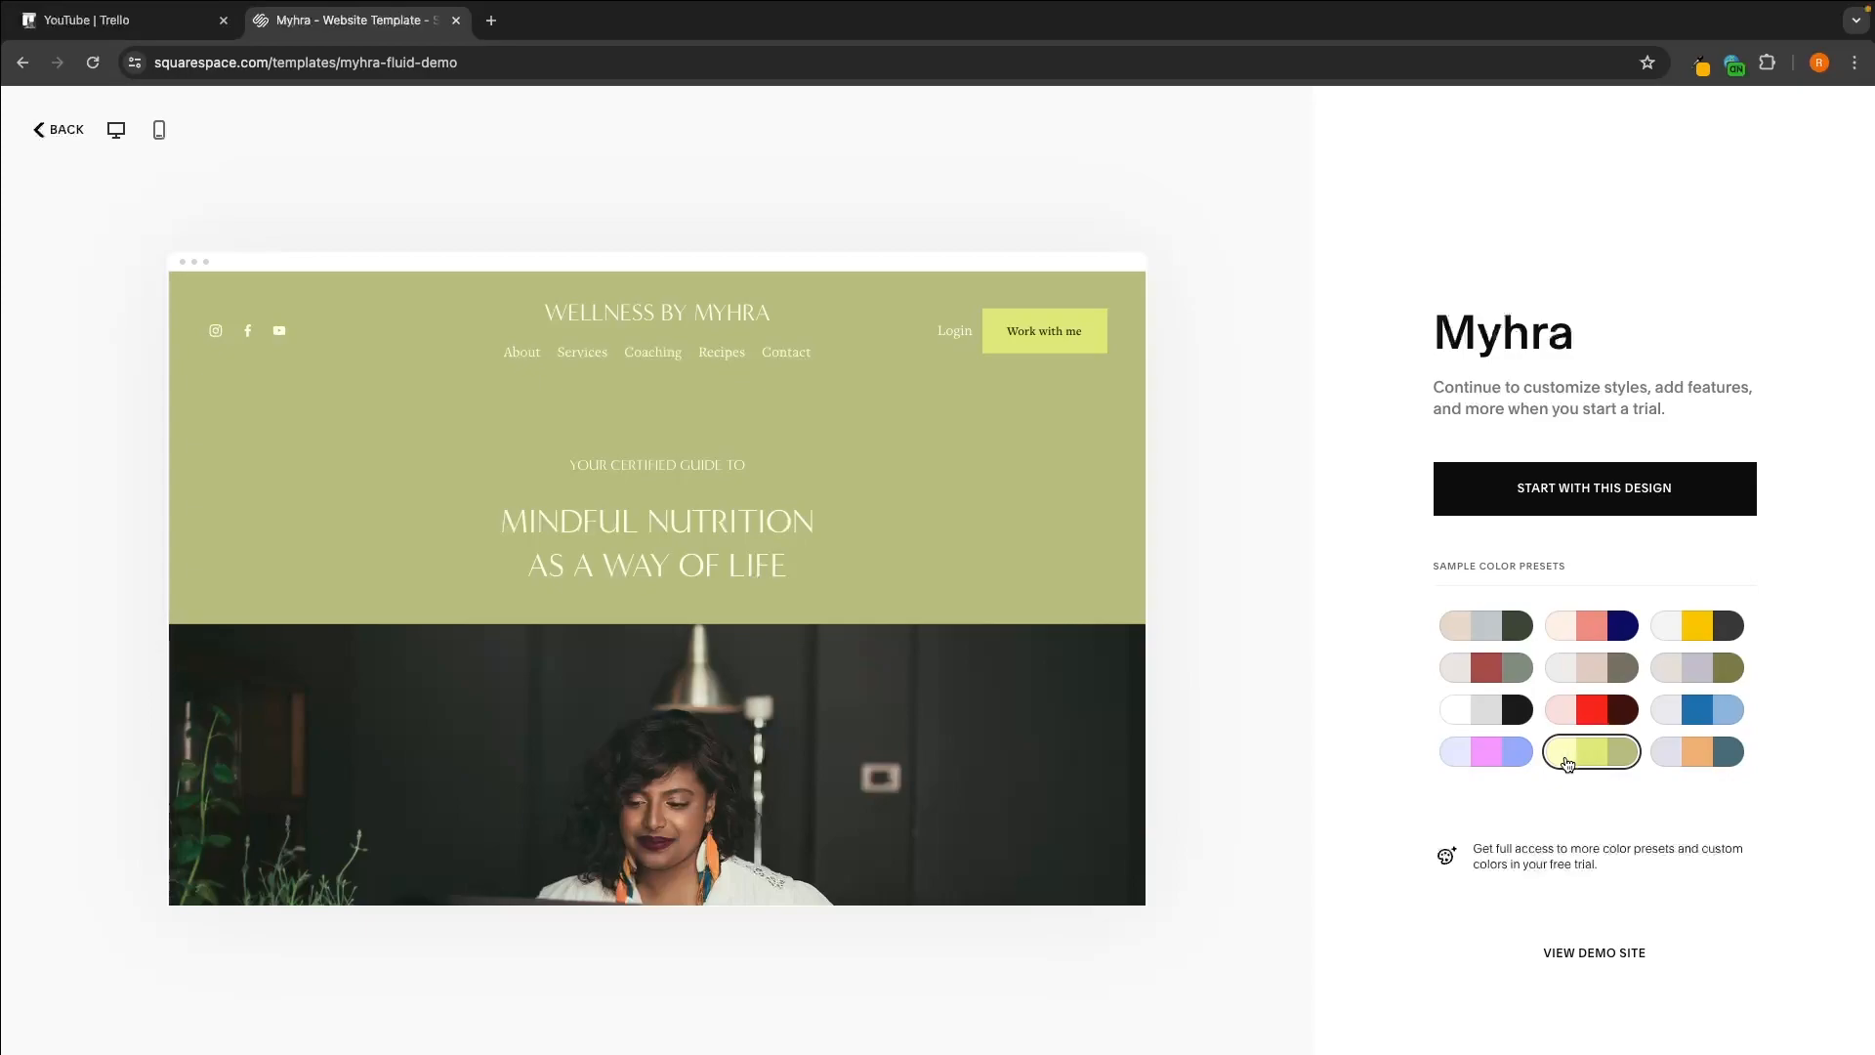
{"action": "left_click", "coordinate": [1704, 752]}
{"action": "left_click", "coordinate": [1608, 679]}
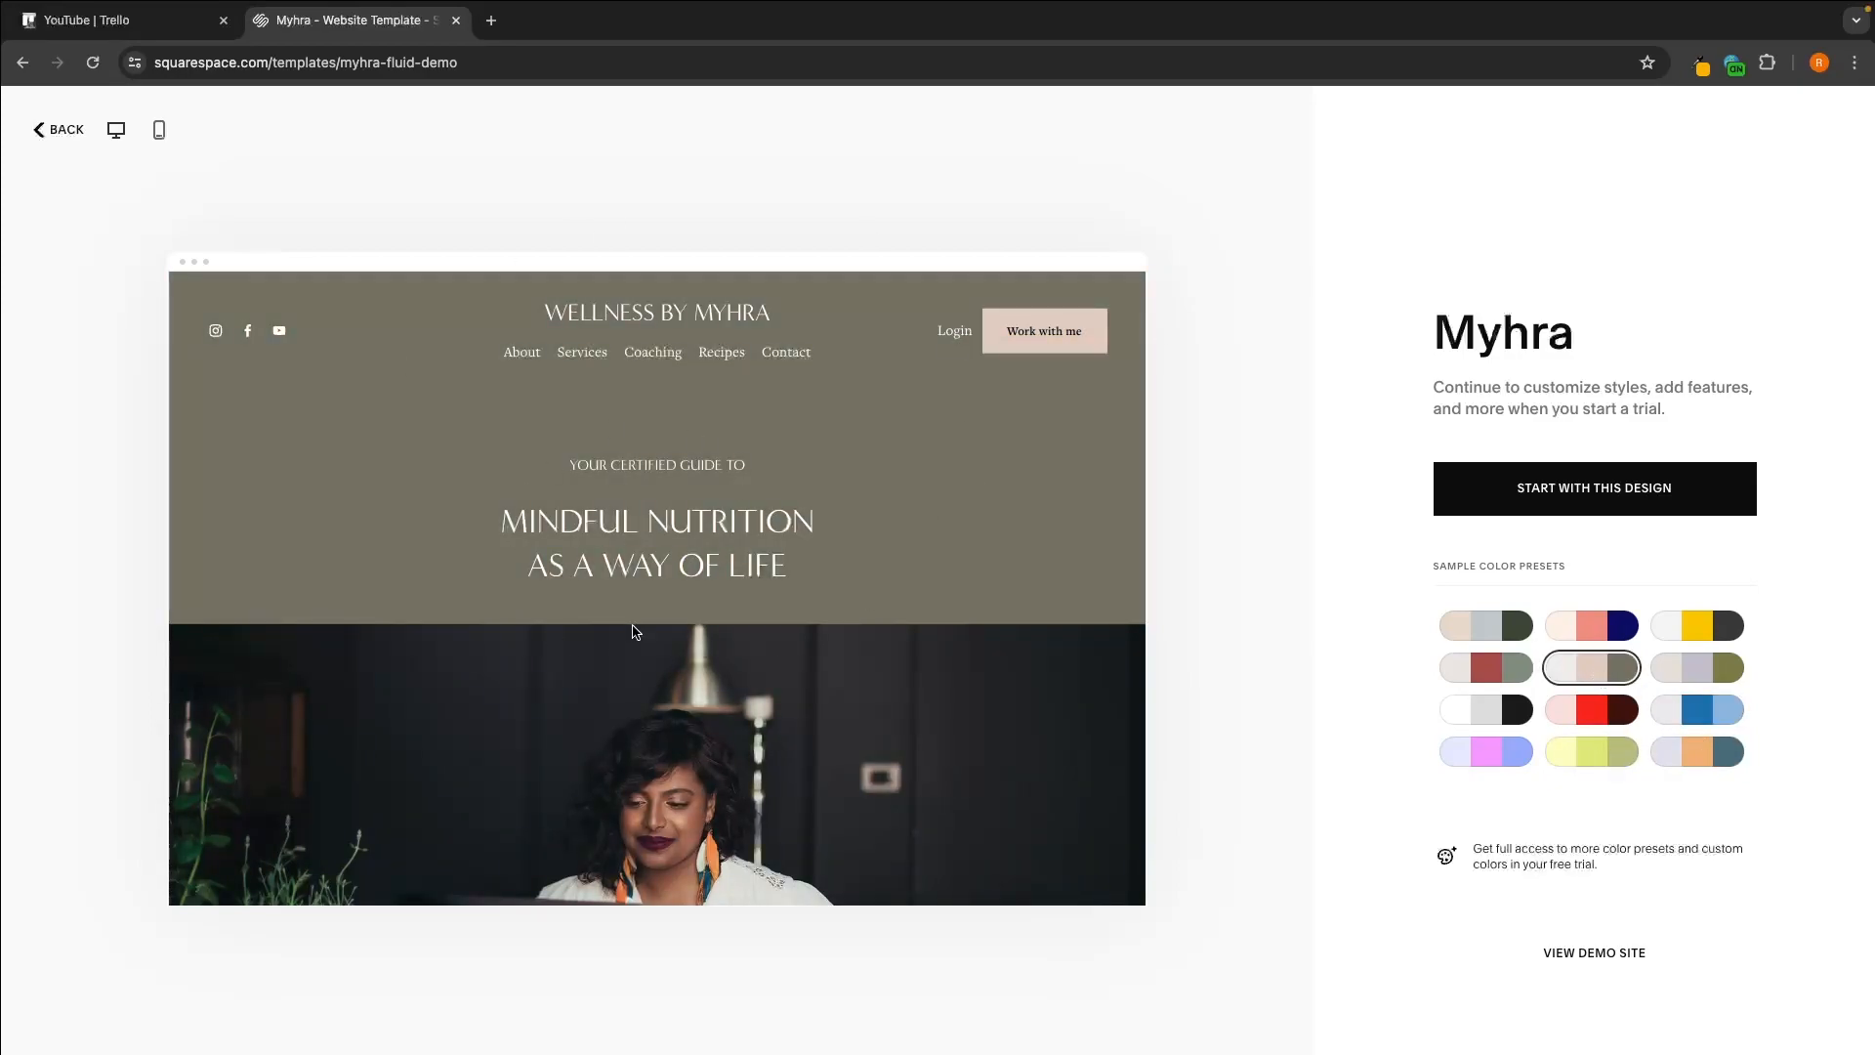
Step: Start a site with this design, set the site title to "Blog" and go through the welcome guide
{"action": "left_click", "coordinate": [1646, 508]}
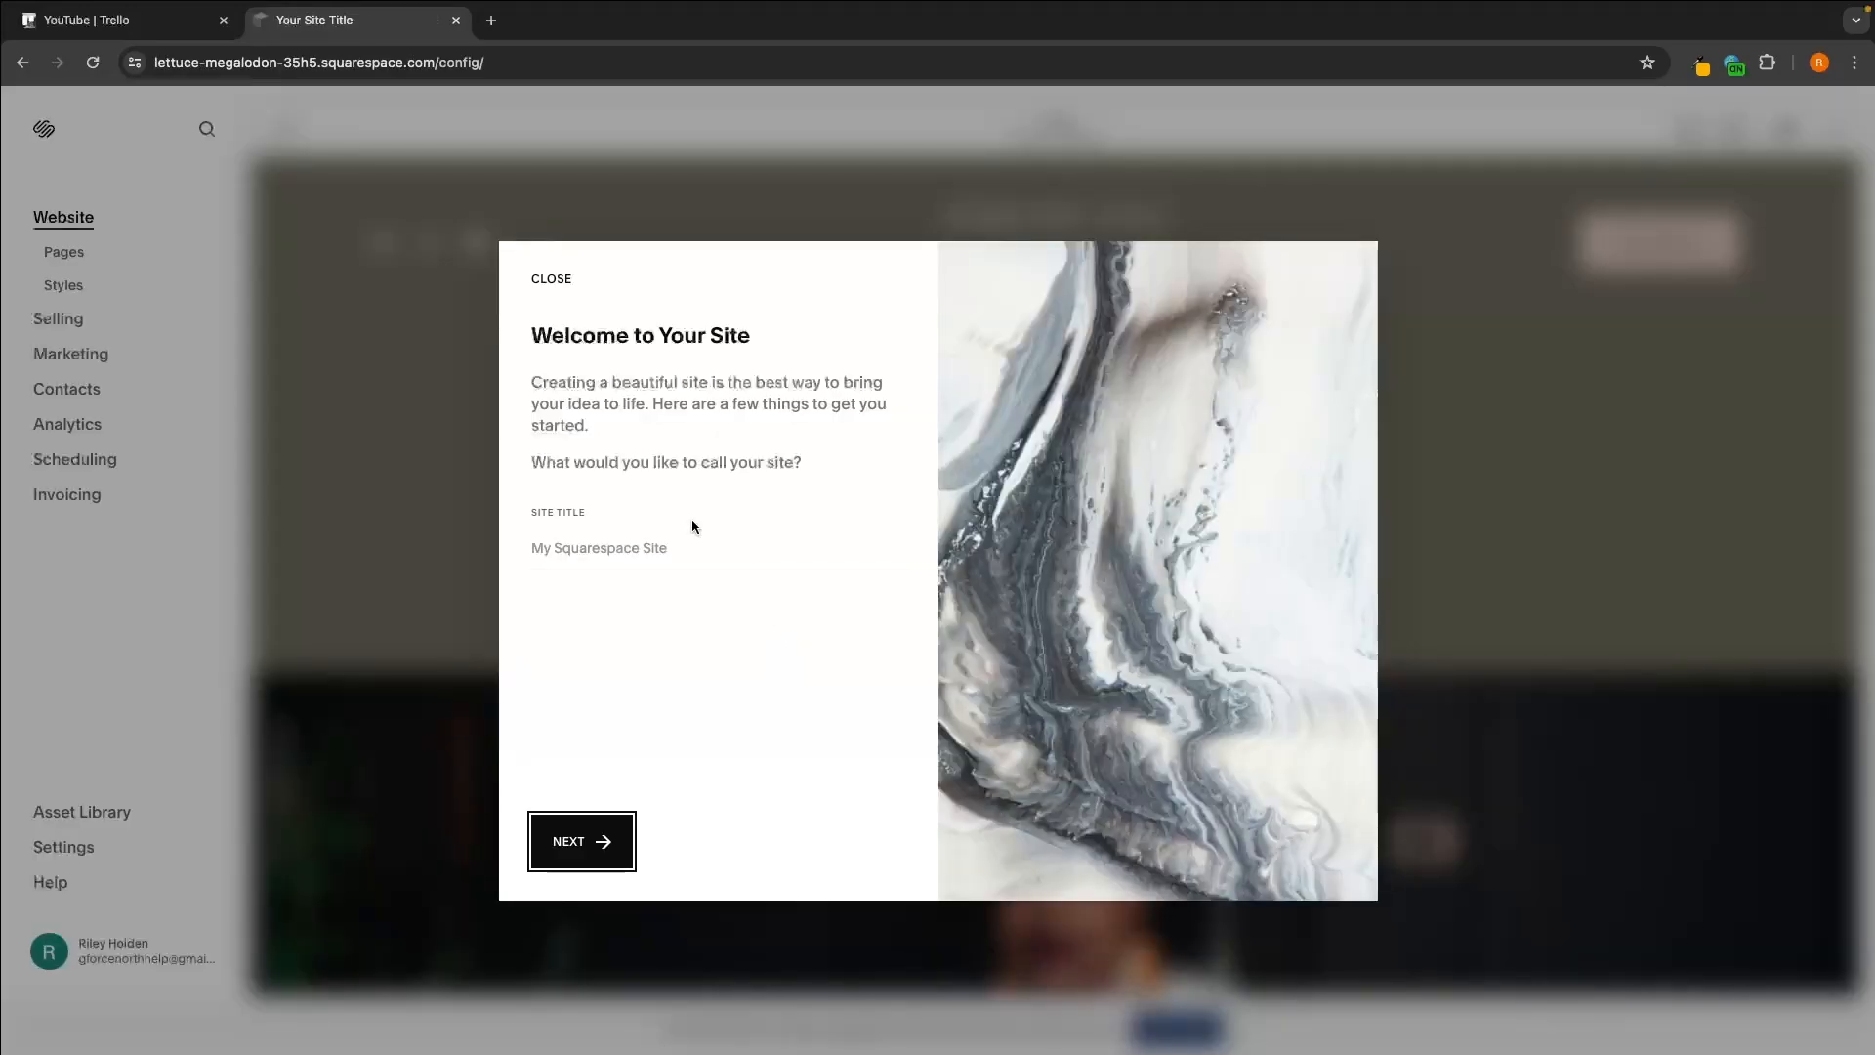
{"action": "left_click", "coordinate": [876, 541]}
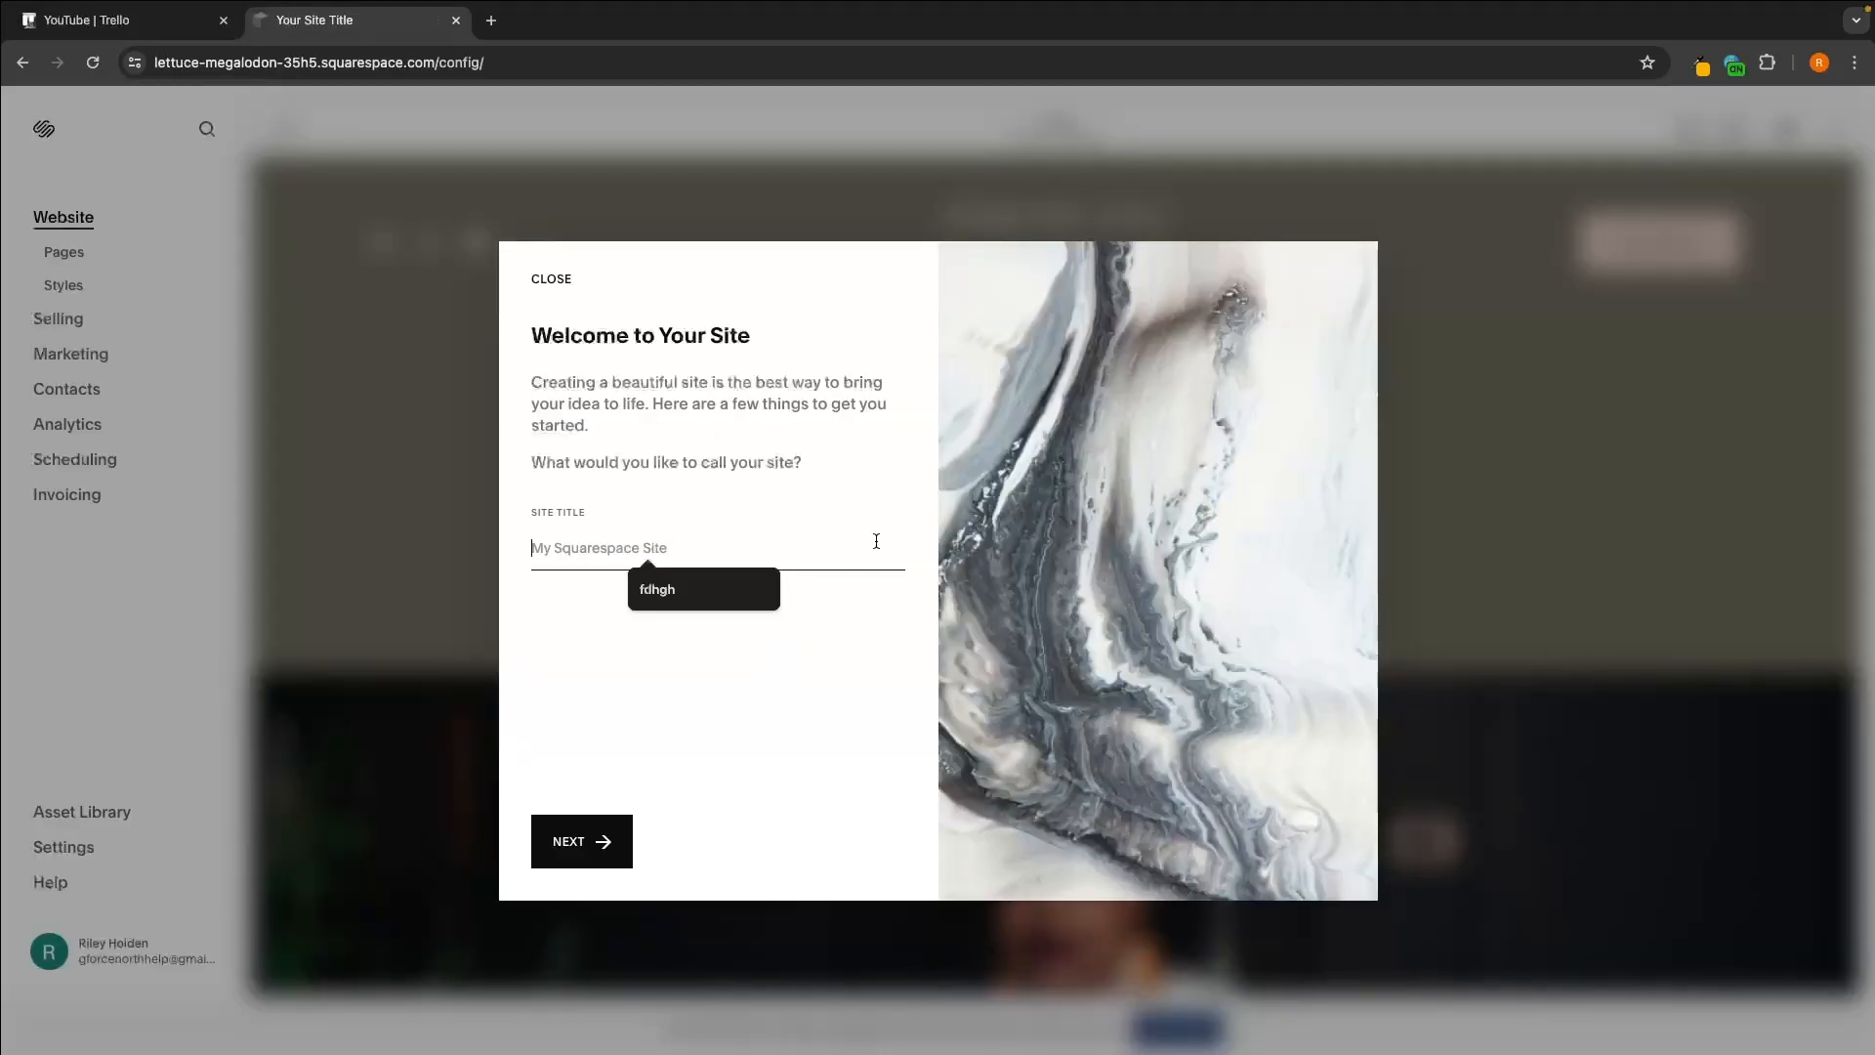
{"action": "type", "text": "Blog"}
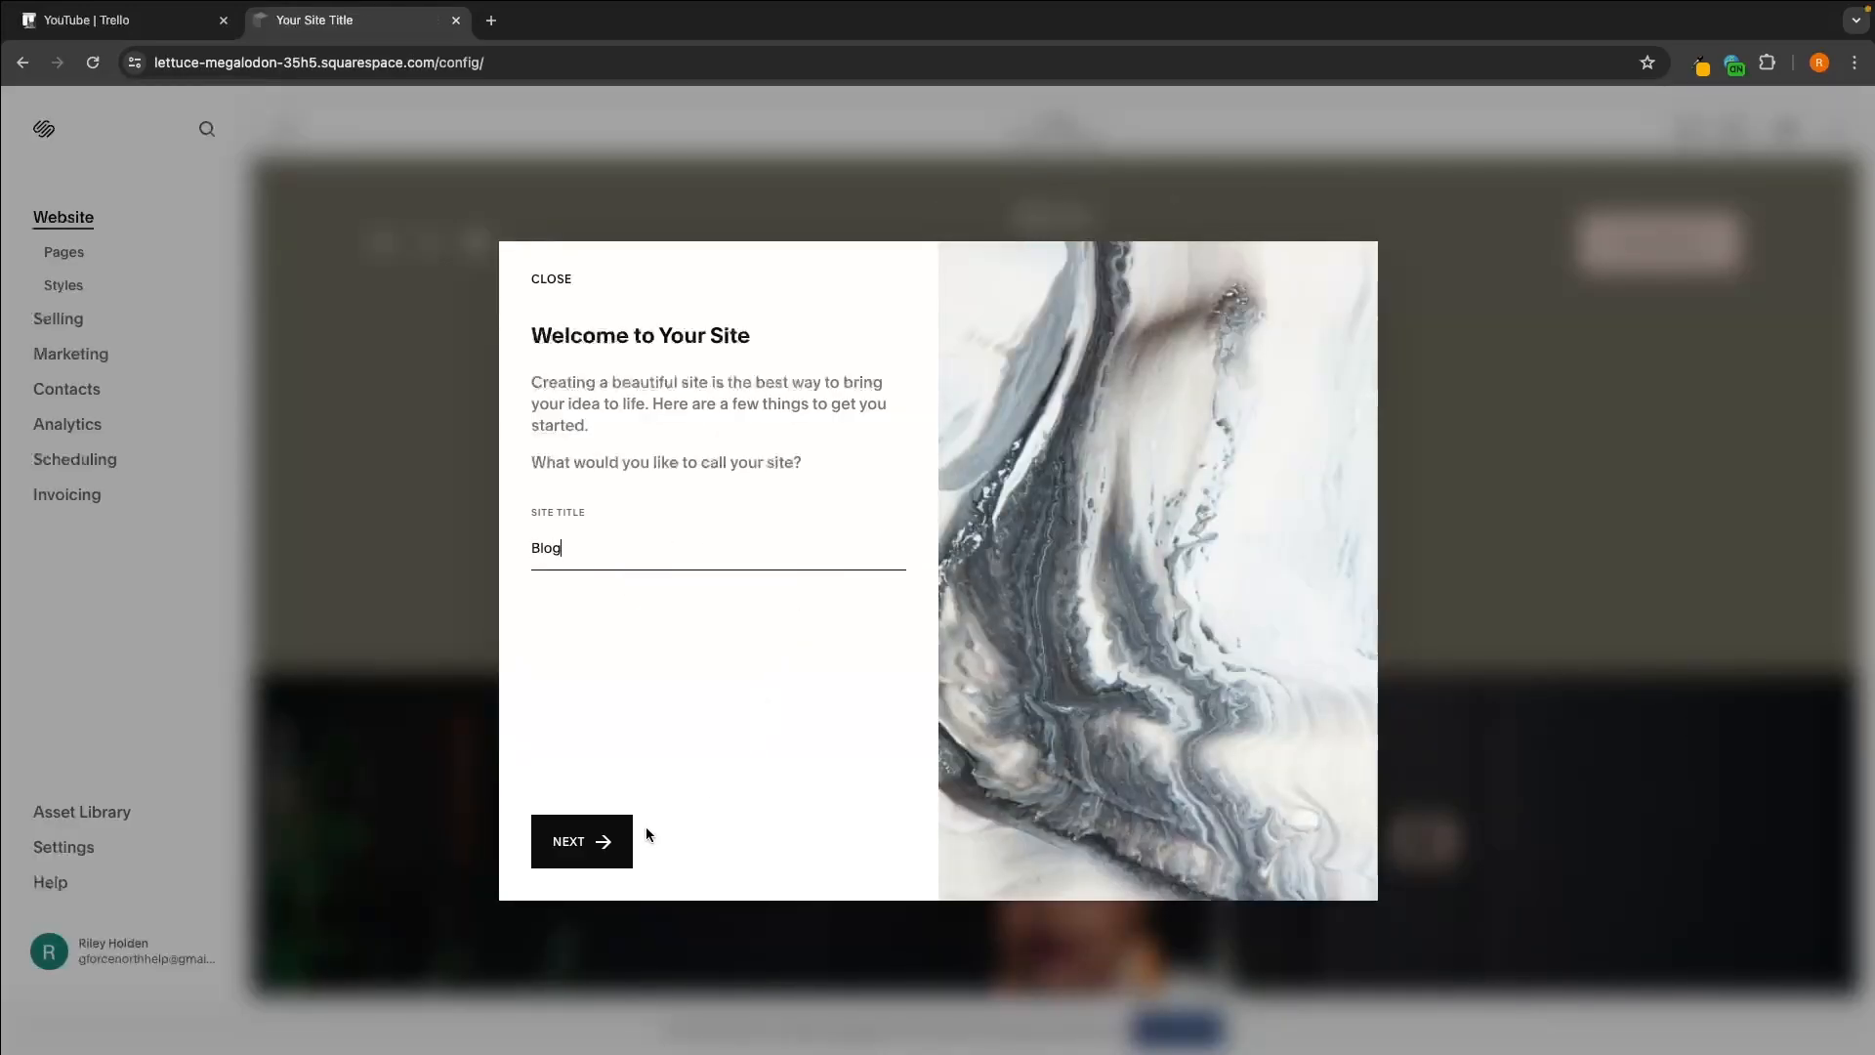
{"action": "left_click", "coordinate": [582, 841]}
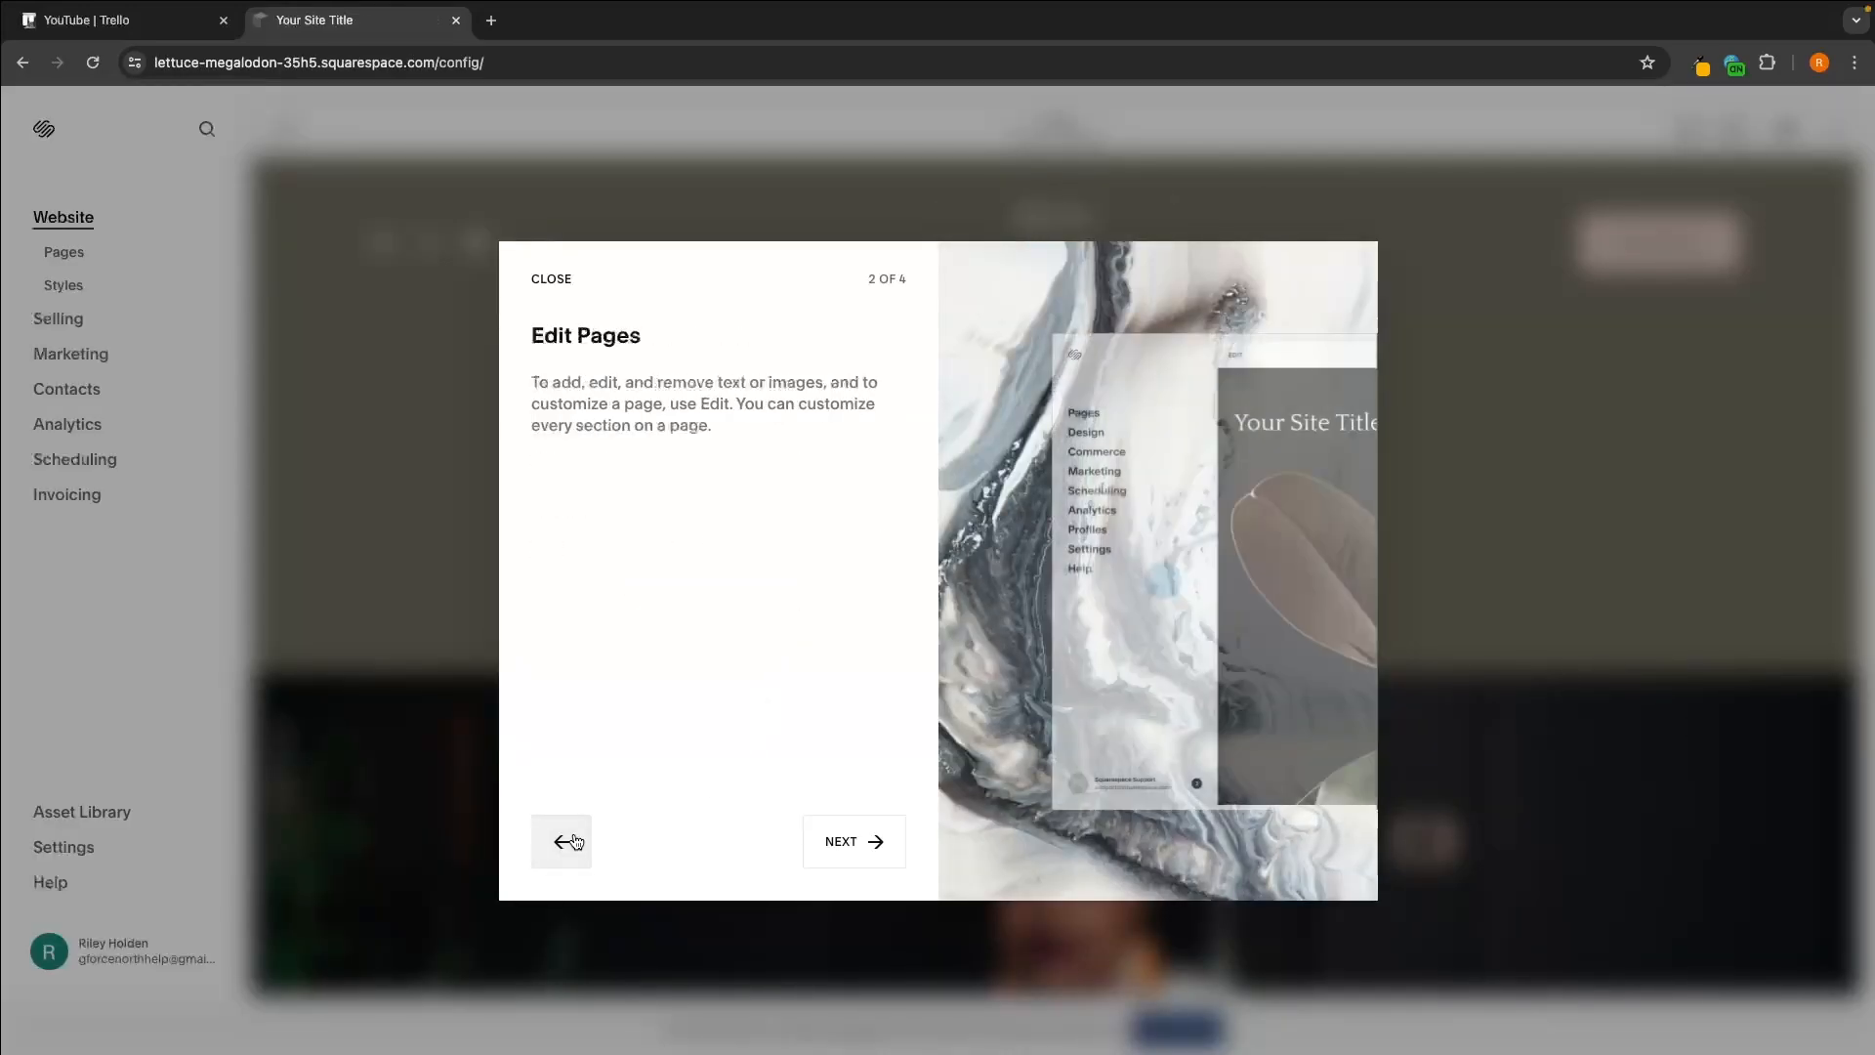
{"action": "left_click", "coordinate": [852, 839]}
{"action": "left_click", "coordinate": [852, 840]}
Step: Review the home page, open it for editing and move the heading text block slightly higher in its section
{"action": "scroll", "coordinate": [1078, 789], "scroll_direction": "down", "scroll_amount": 9}
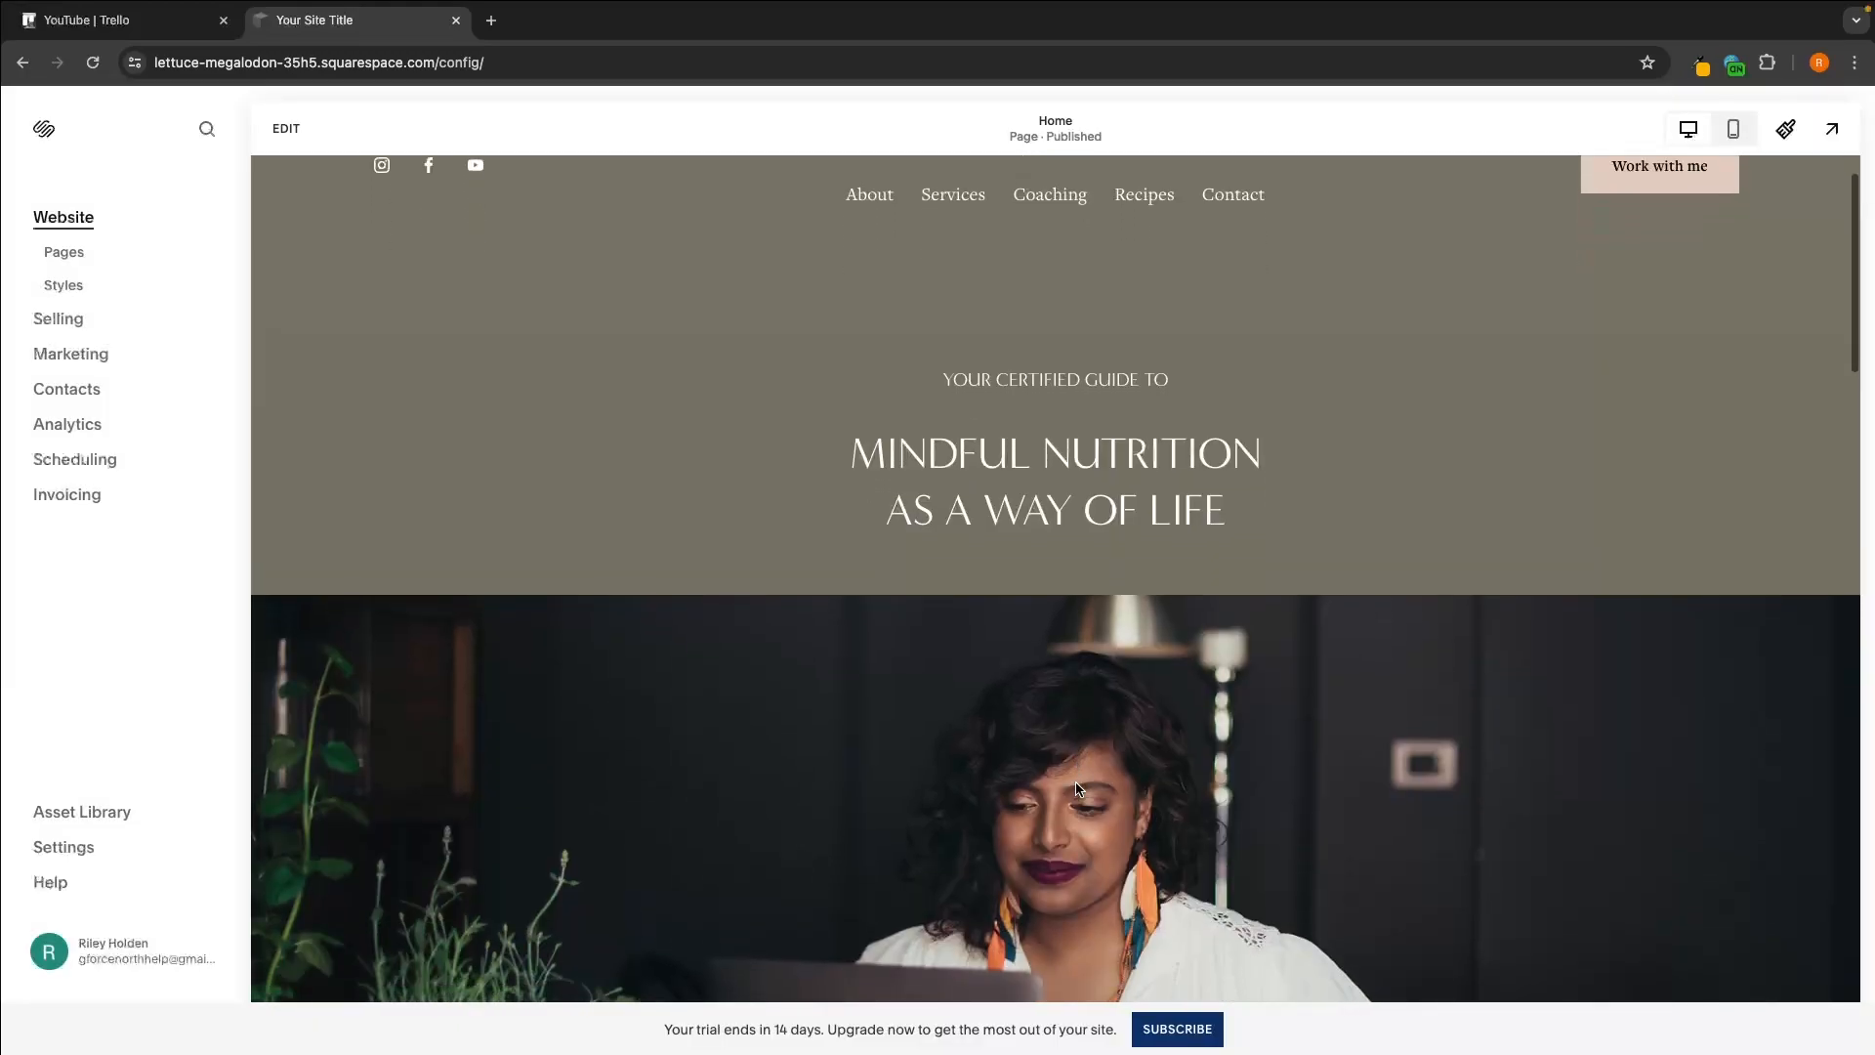
{"action": "scroll", "coordinate": [1078, 789], "scroll_direction": "down", "scroll_amount": 9}
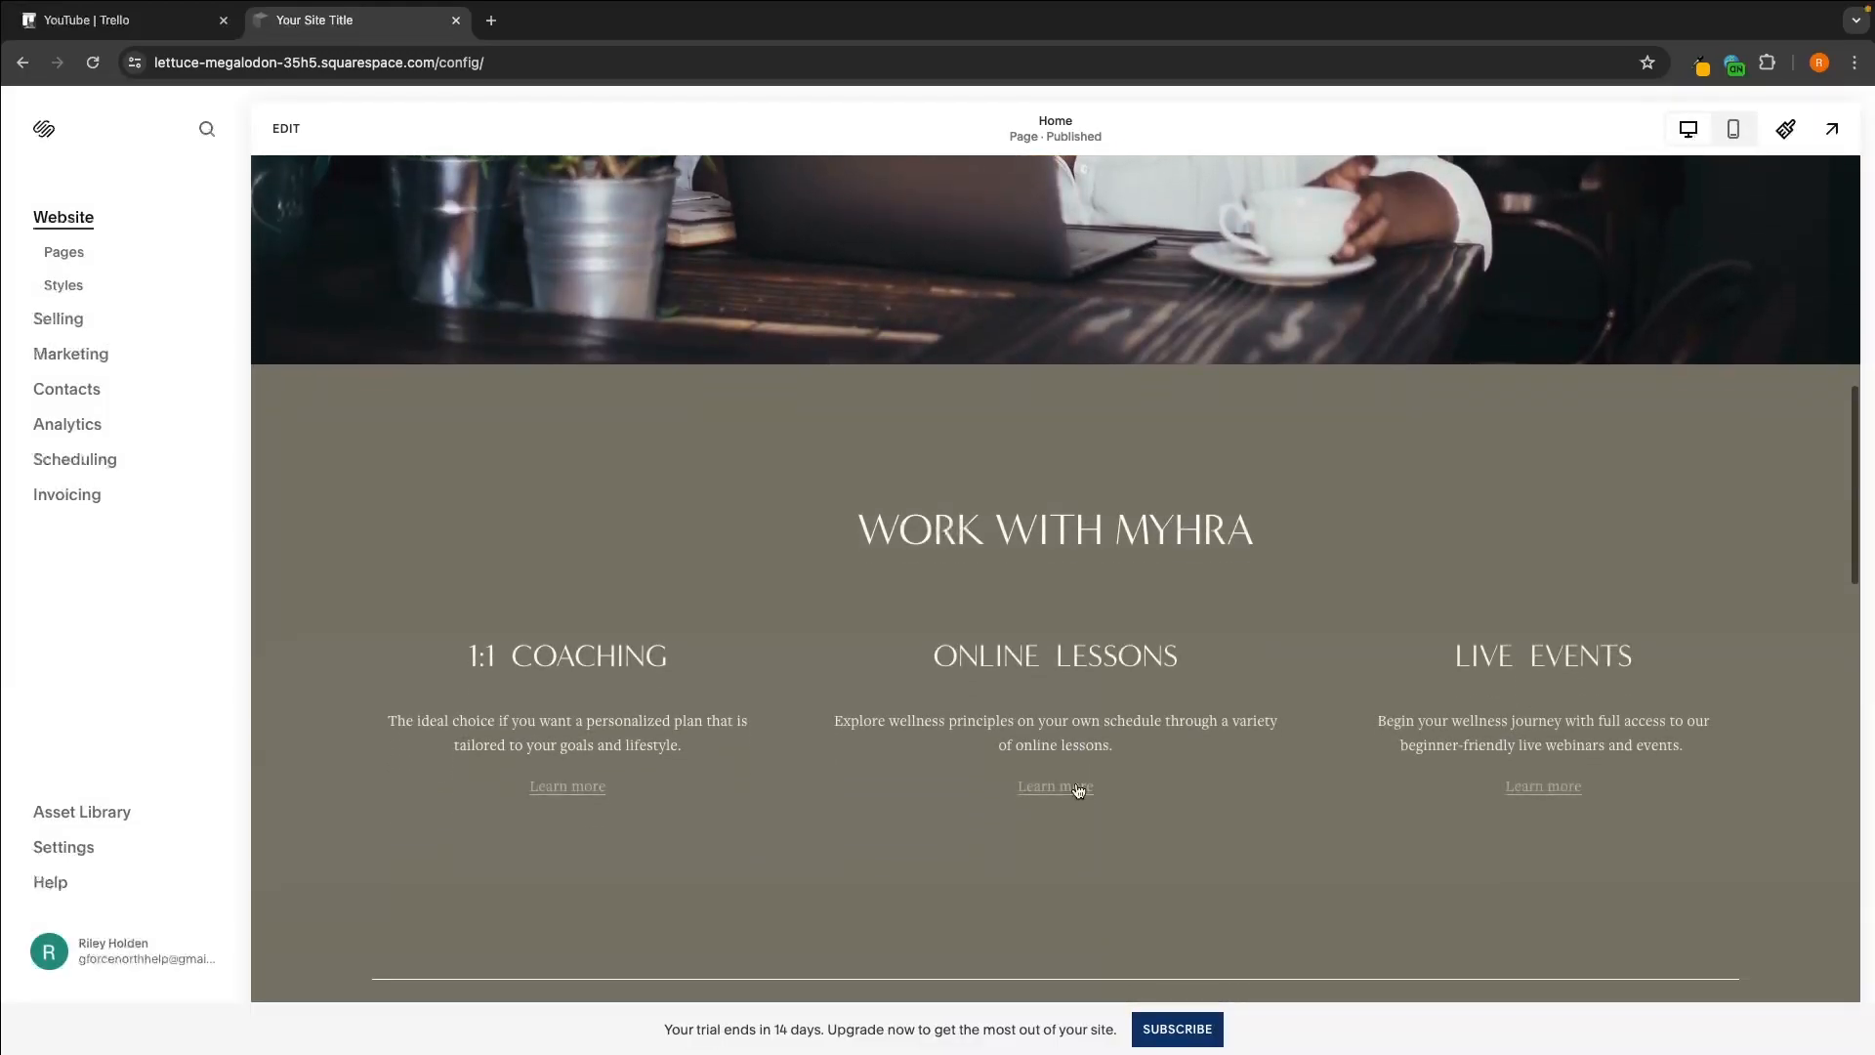
{"action": "scroll", "coordinate": [1078, 789], "scroll_direction": "down", "scroll_amount": 10}
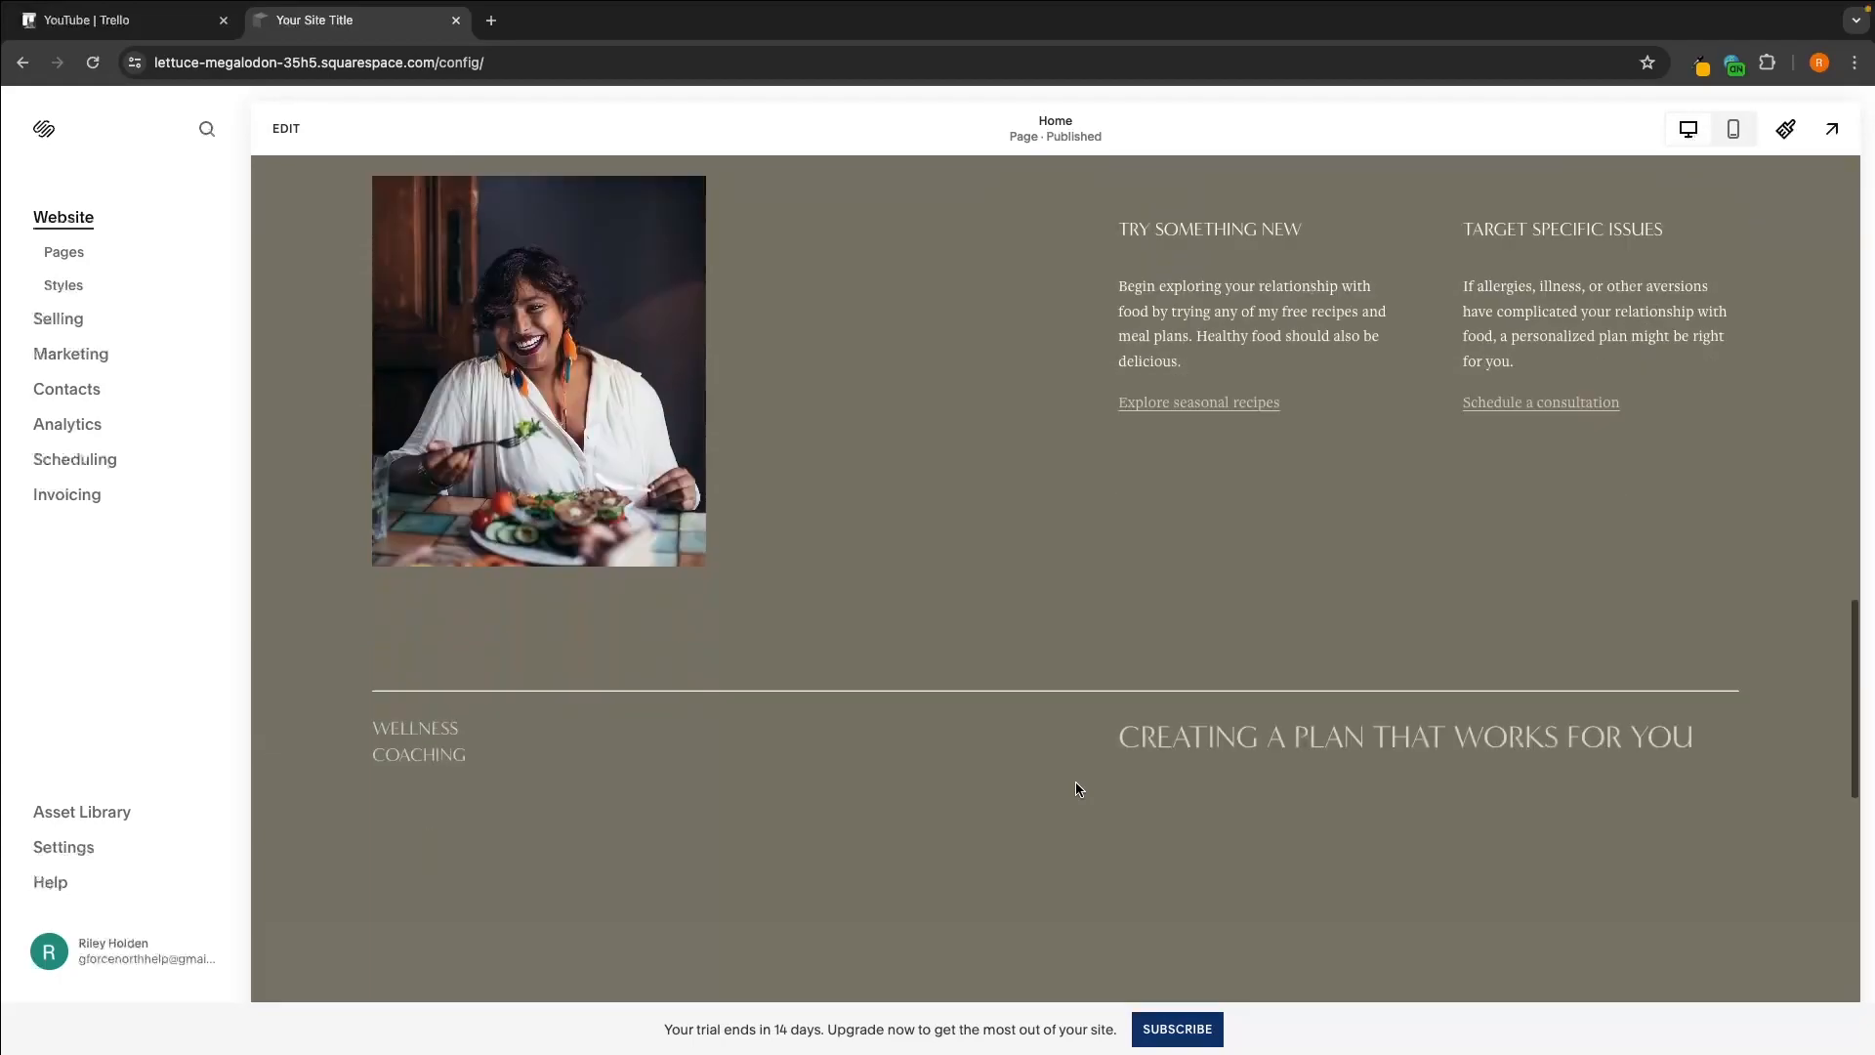
{"action": "scroll", "coordinate": [1079, 789], "scroll_direction": "up", "scroll_amount": 20}
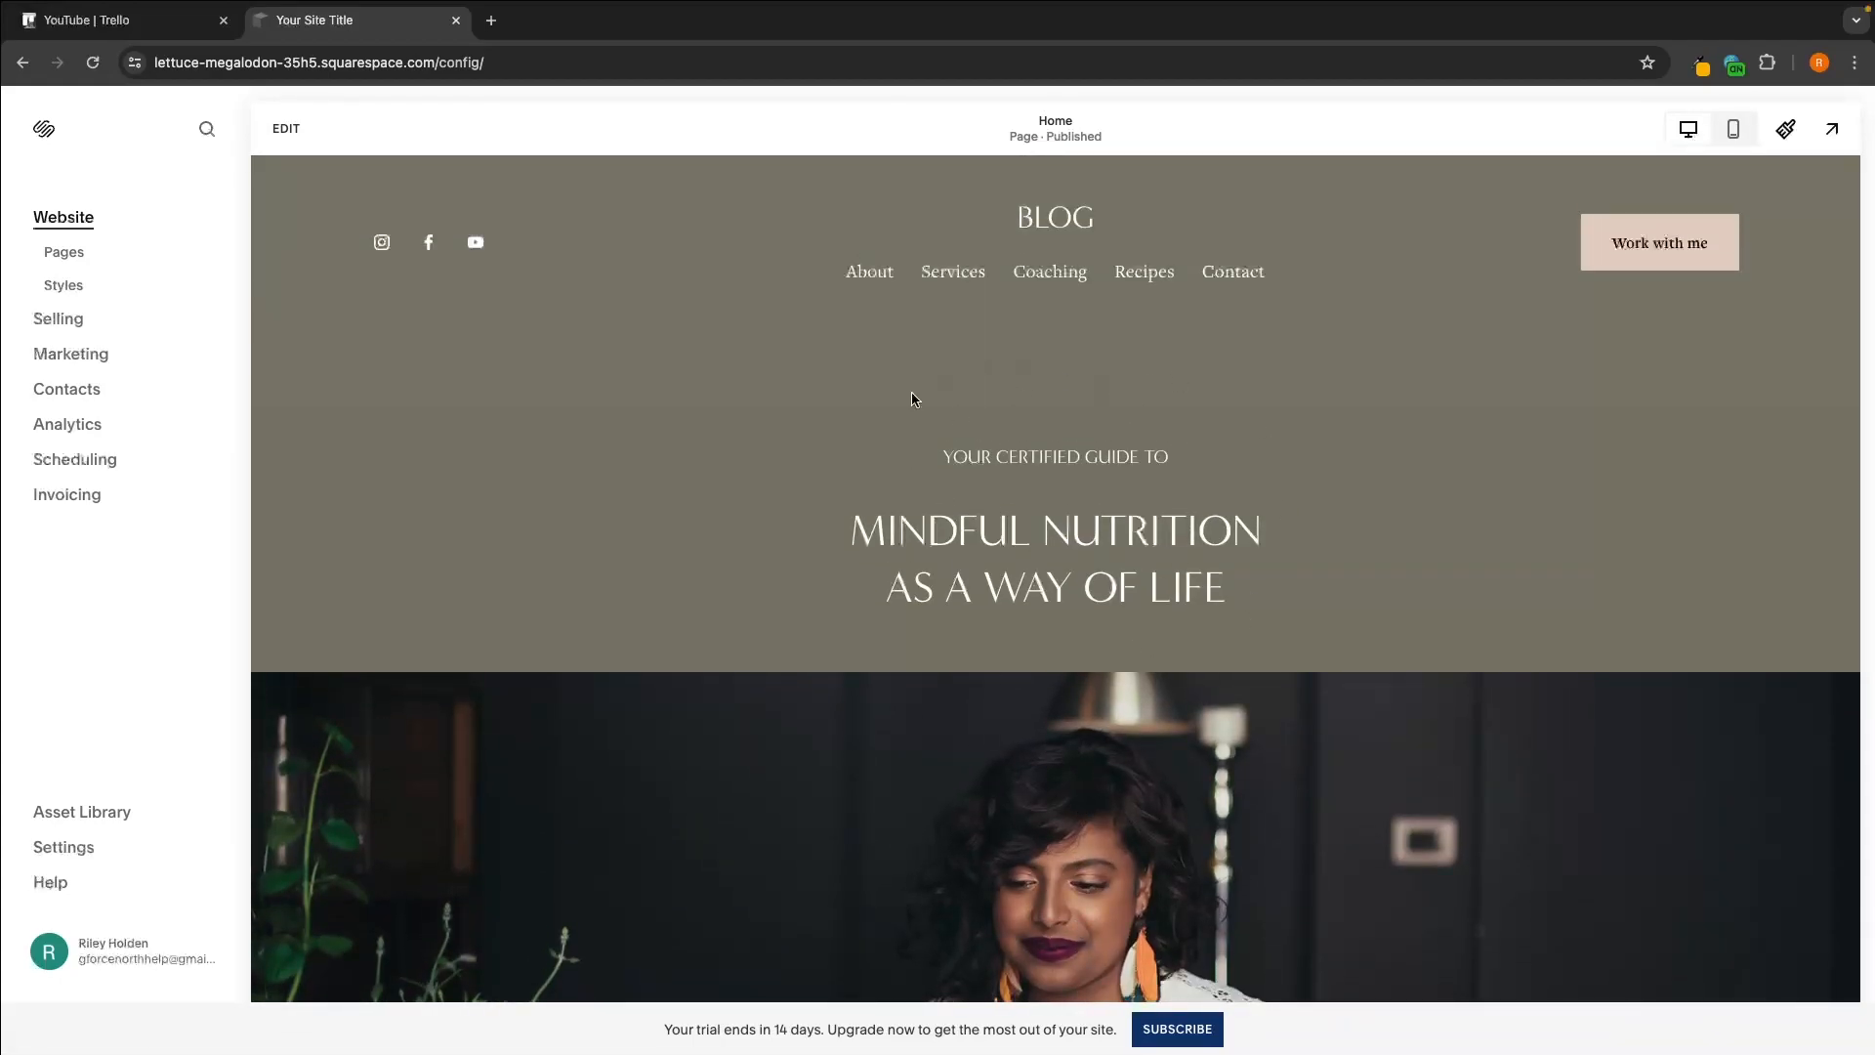
{"action": "scroll", "coordinate": [1042, 395], "scroll_direction": "down", "scroll_amount": 6}
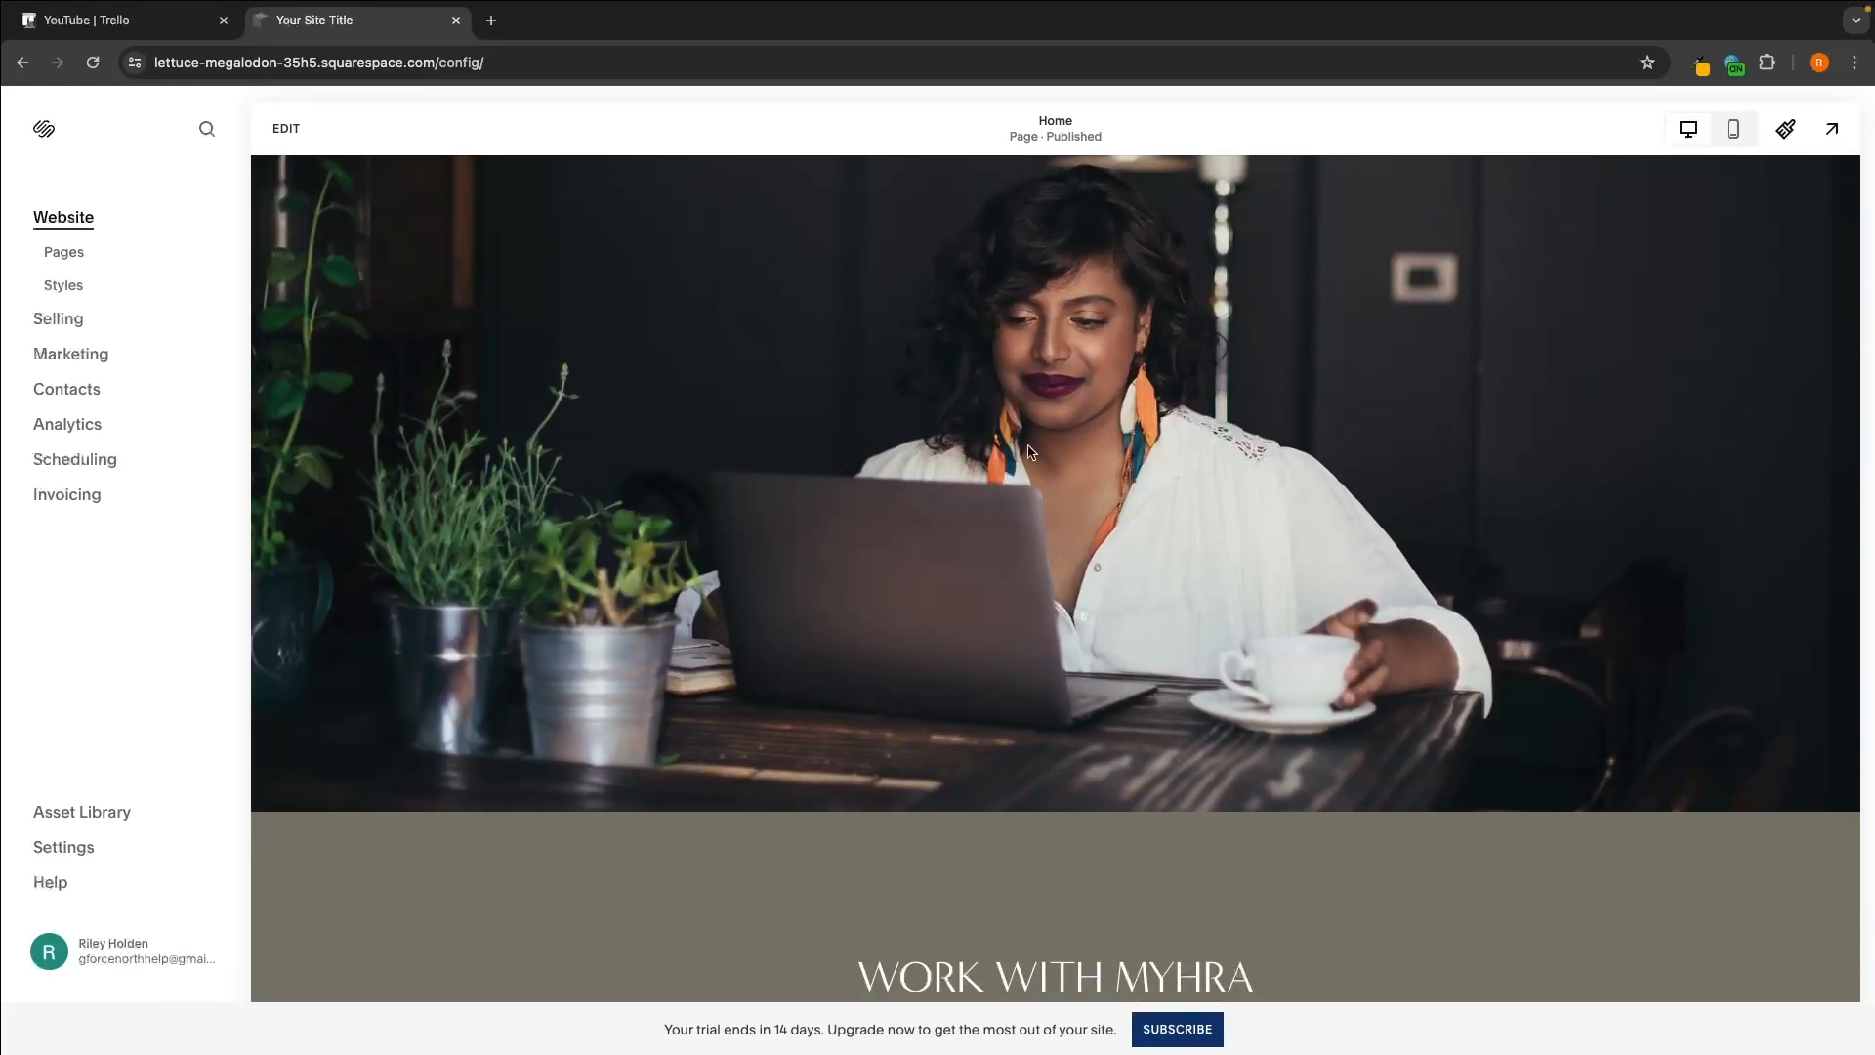
{"action": "scroll", "coordinate": [1193, 681], "scroll_direction": "up", "scroll_amount": 6}
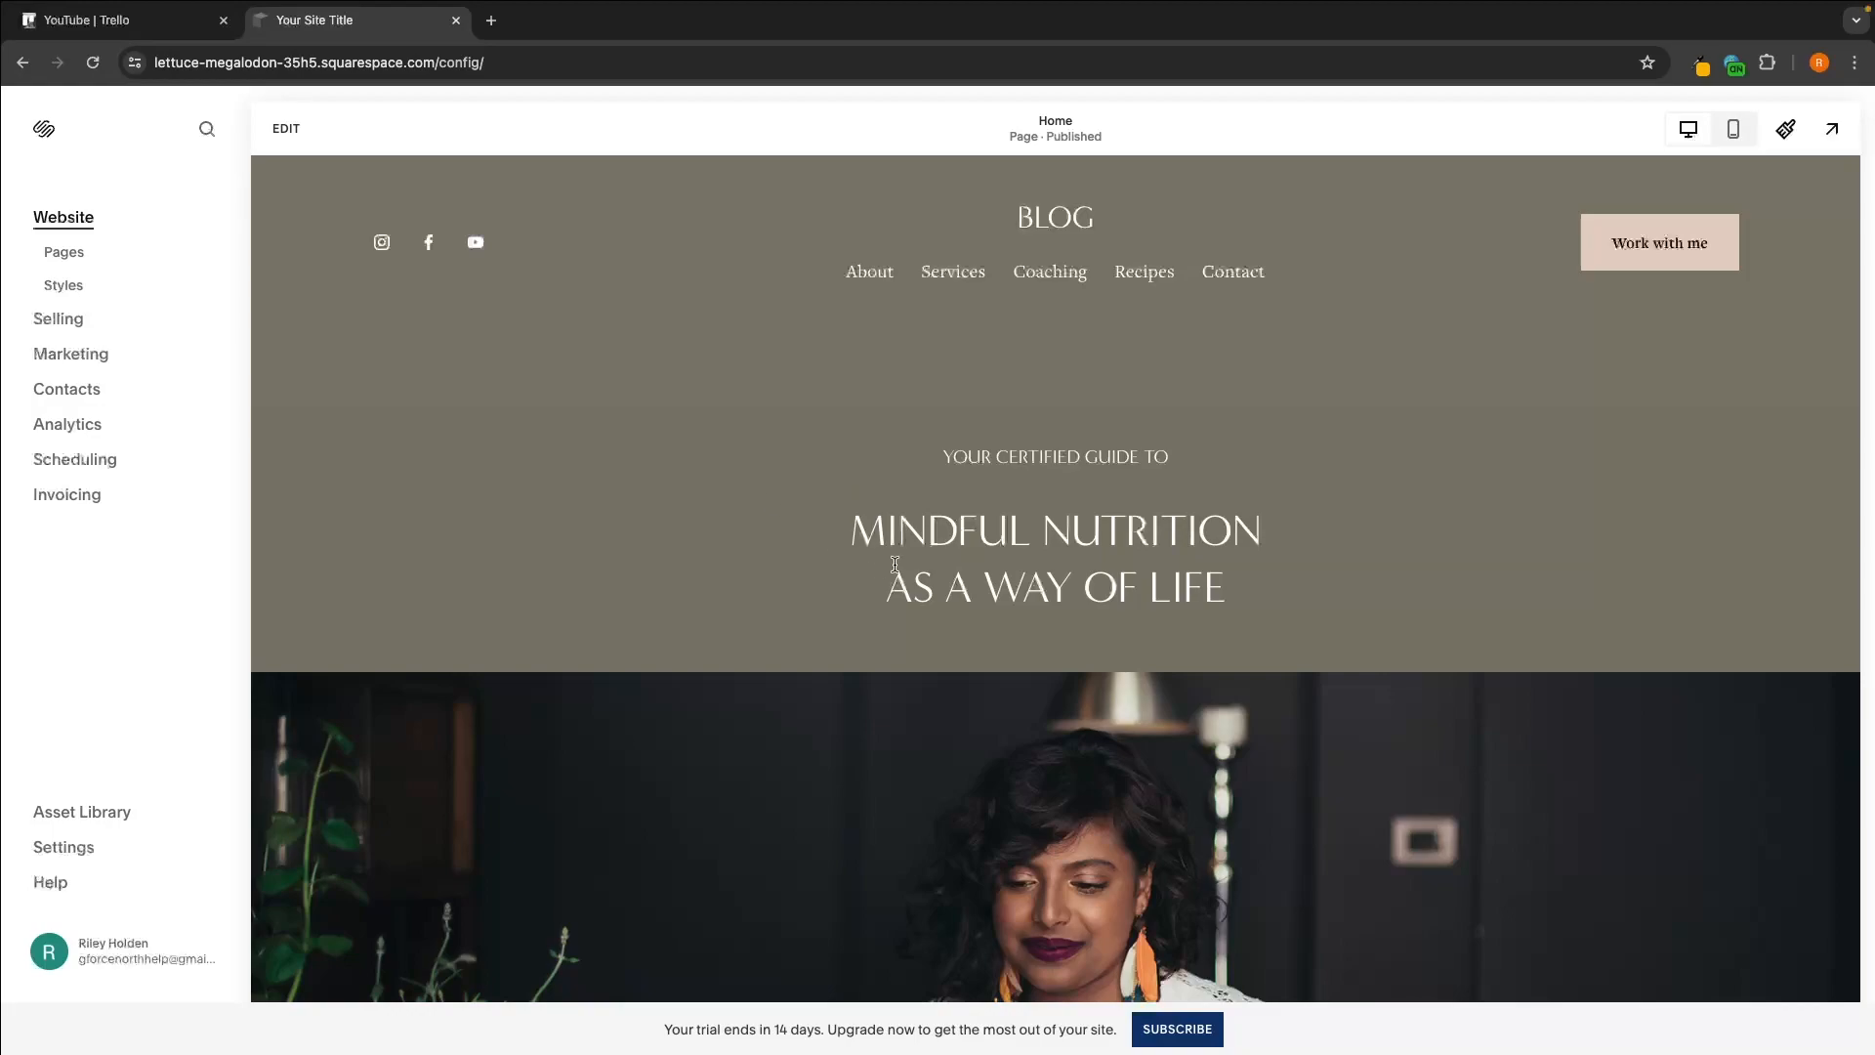
{"action": "left_click", "coordinate": [287, 131]}
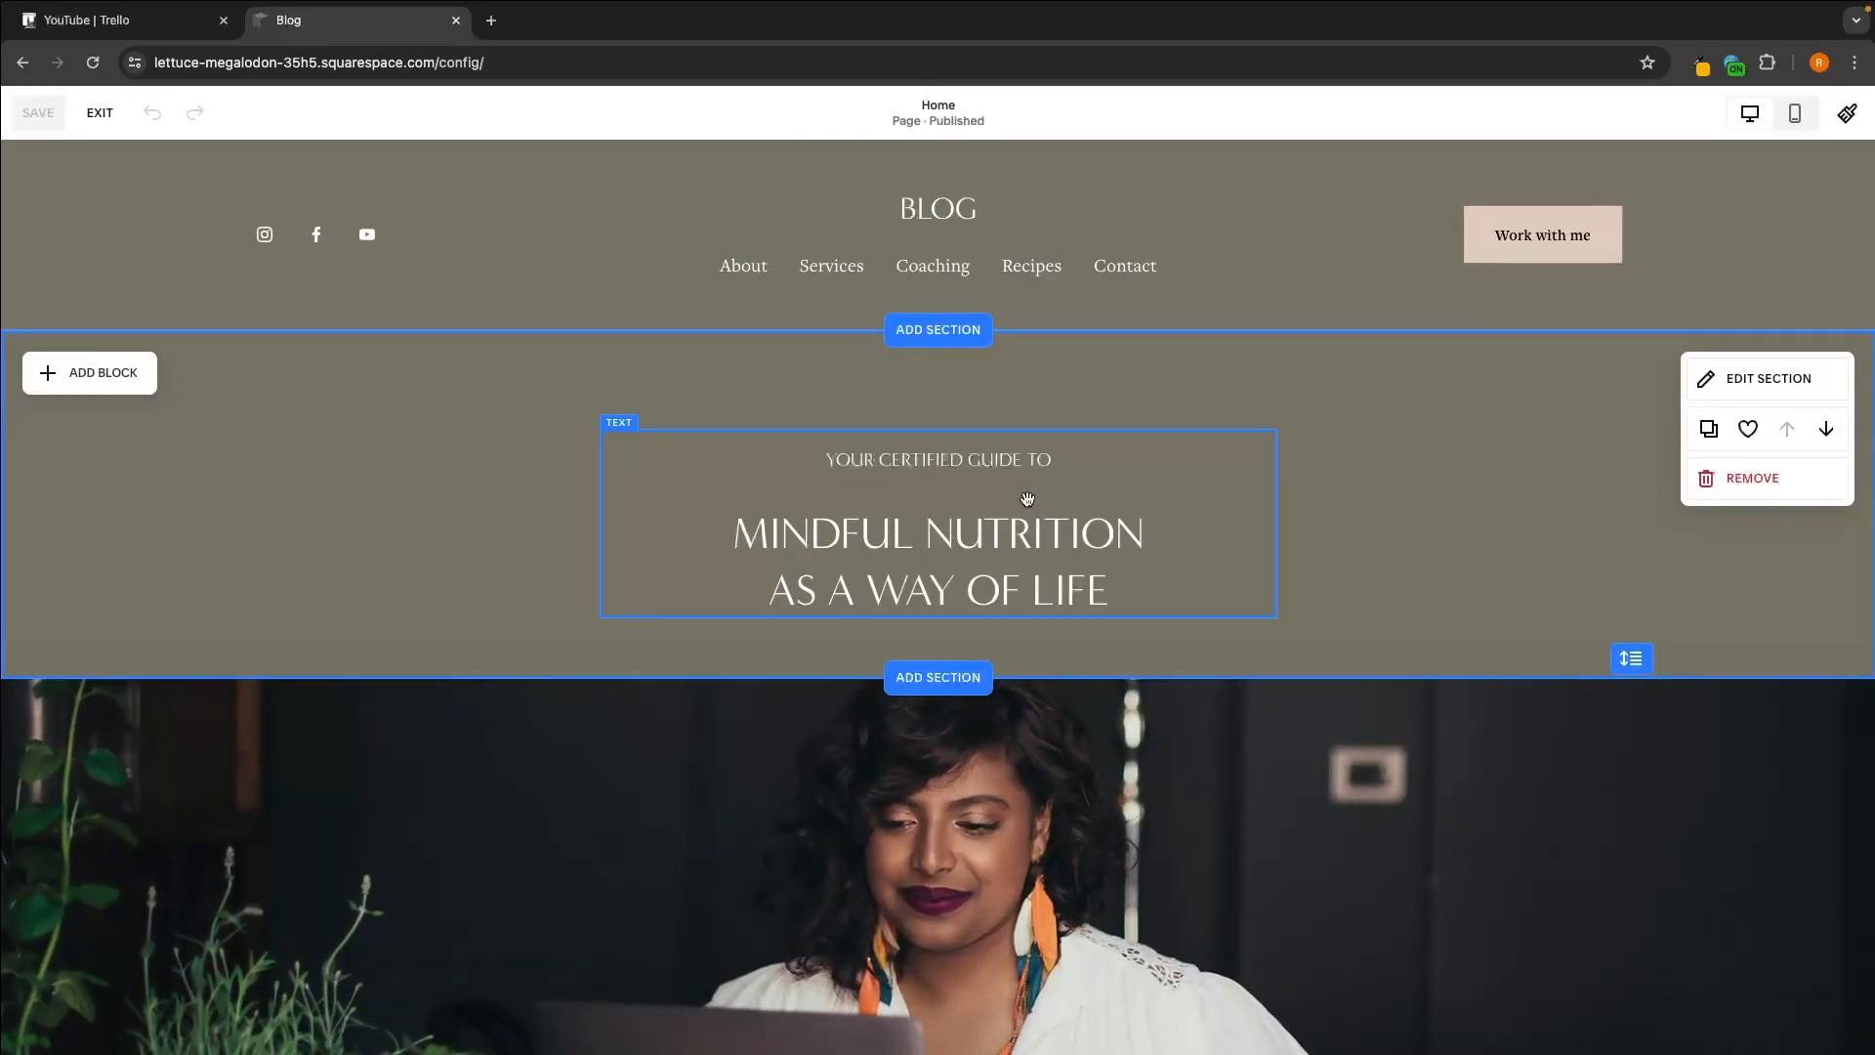
{"action": "left_click_drag", "start_coordinate": [907, 470], "coordinate": [837, 509]}
{"action": "left_click", "coordinate": [727, 466]}
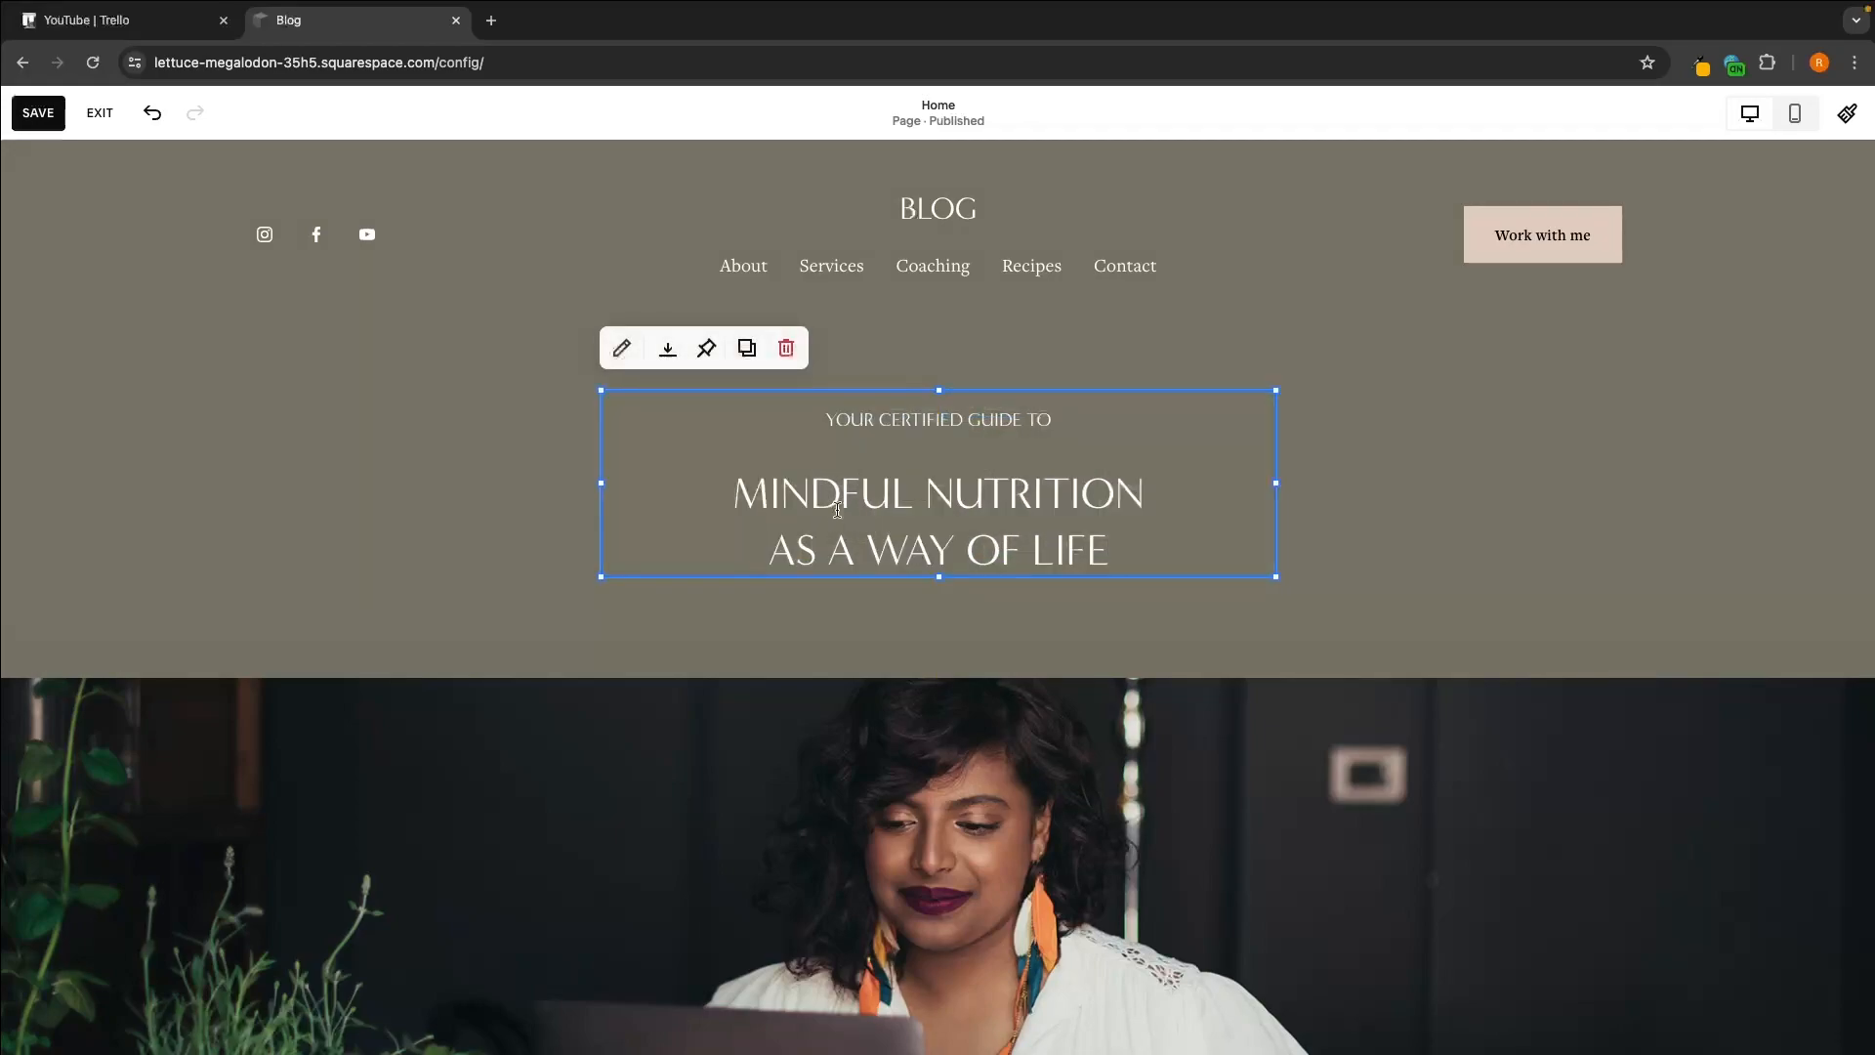
Step: Replace the heading "Mindful Nutrition as a Way of Life" with "G-FORCE NORTH BLOG"
{"action": "left_click", "coordinate": [1047, 493]}
{"action": "left_click_drag", "start_coordinate": [1110, 552], "coordinate": [719, 479]}
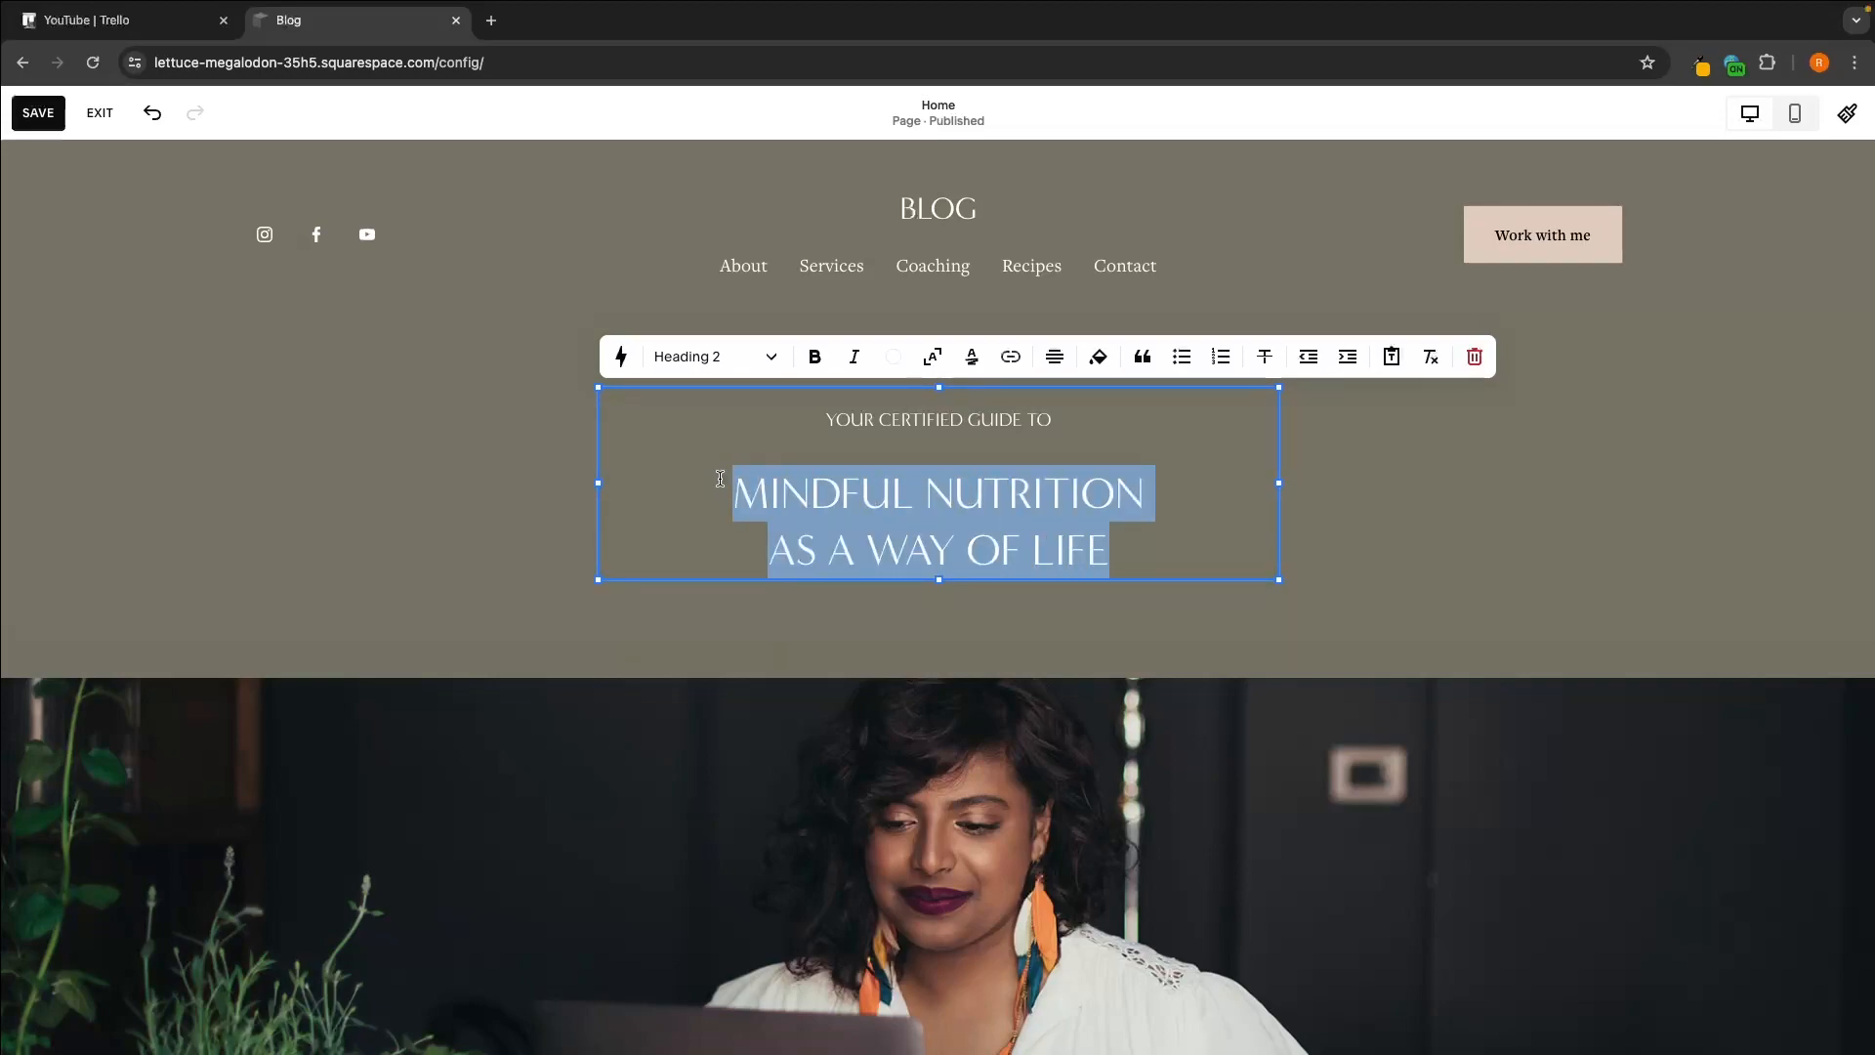
{"action": "type", "text": "G-FORCE "}
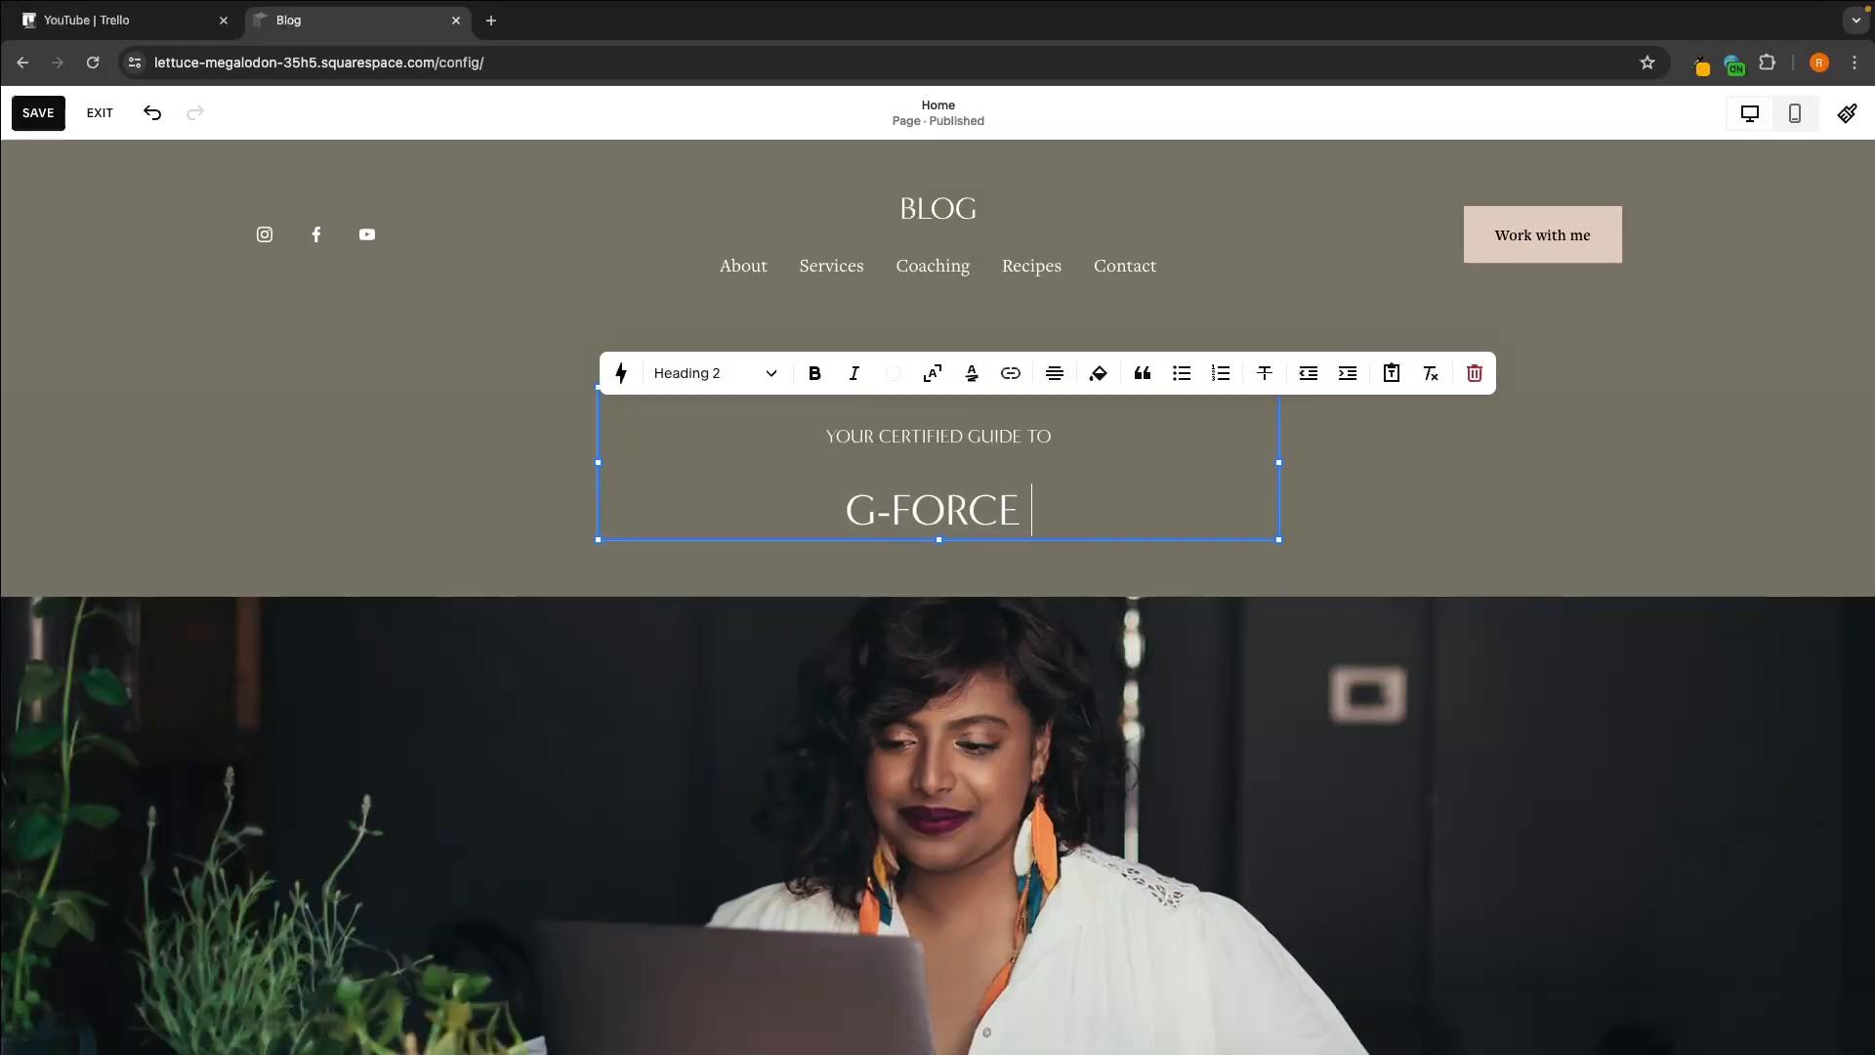
{"action": "type", "text": "NORTH BLOF"}
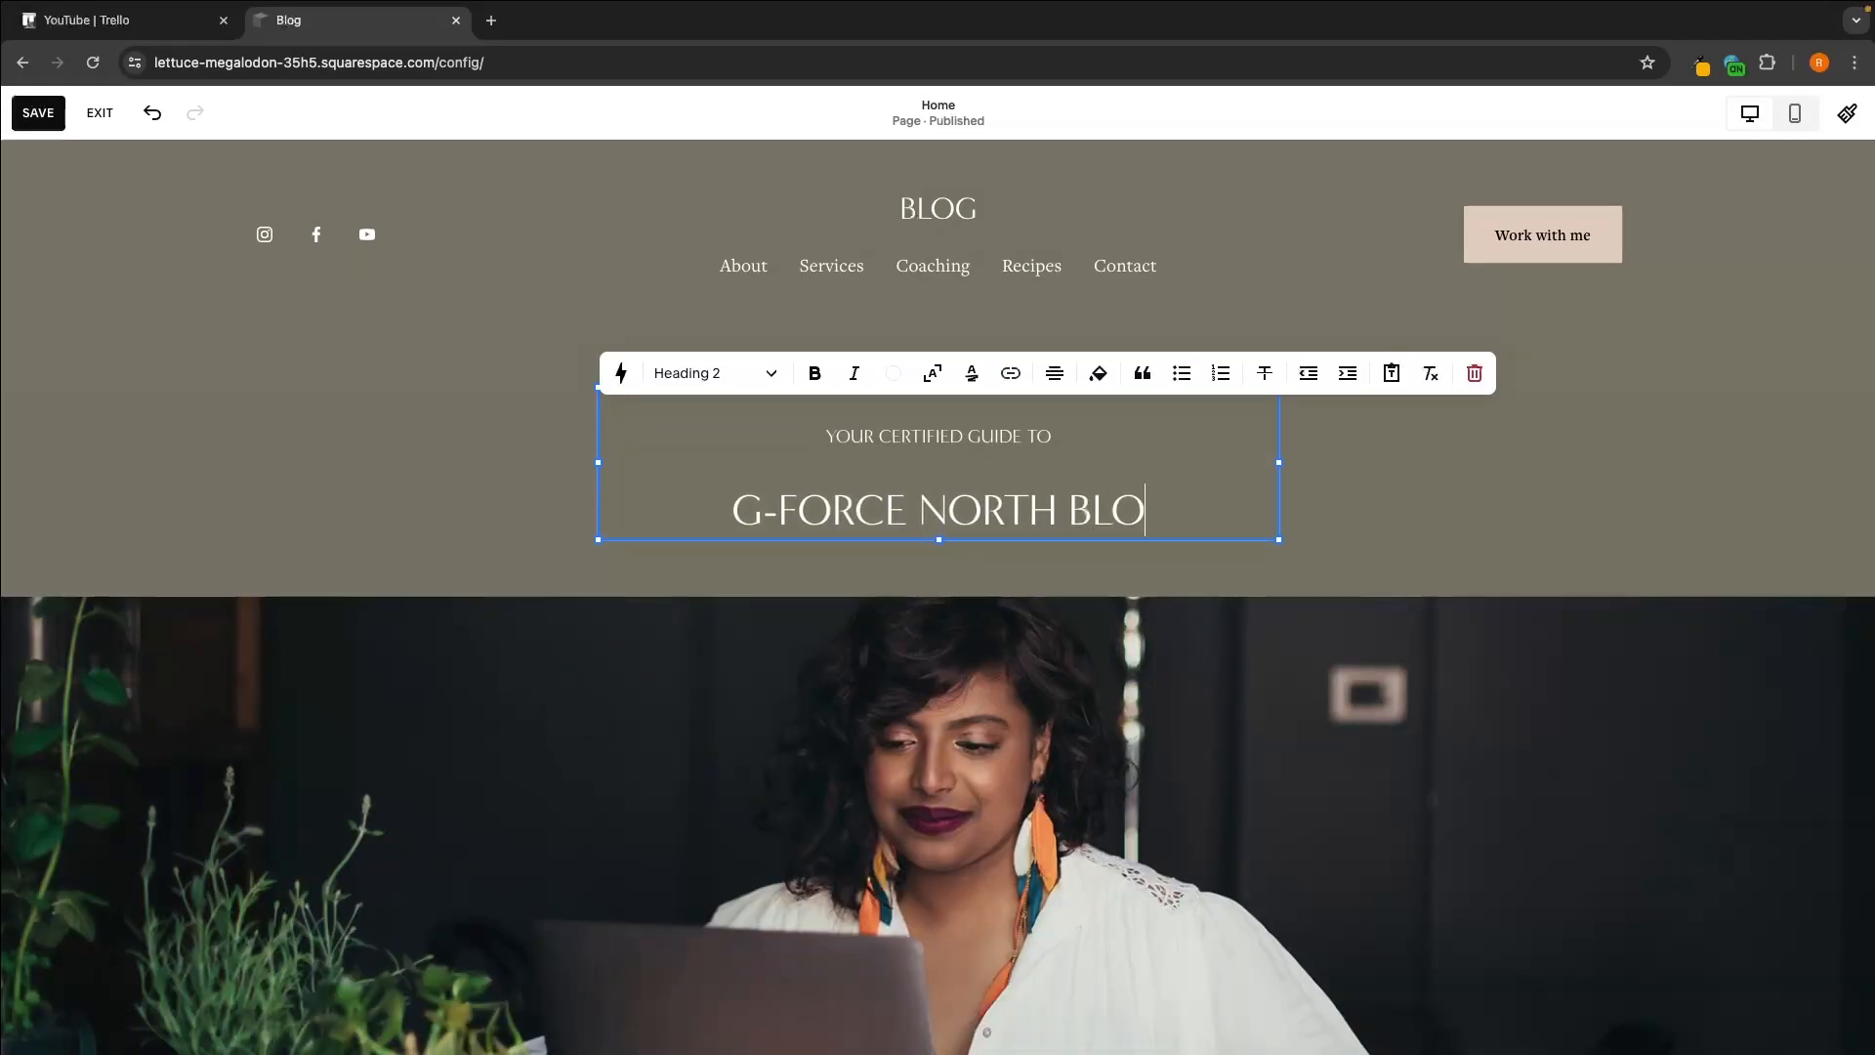
{"action": "key", "text": "BackSpace"}
{"action": "type", "text": "G"}
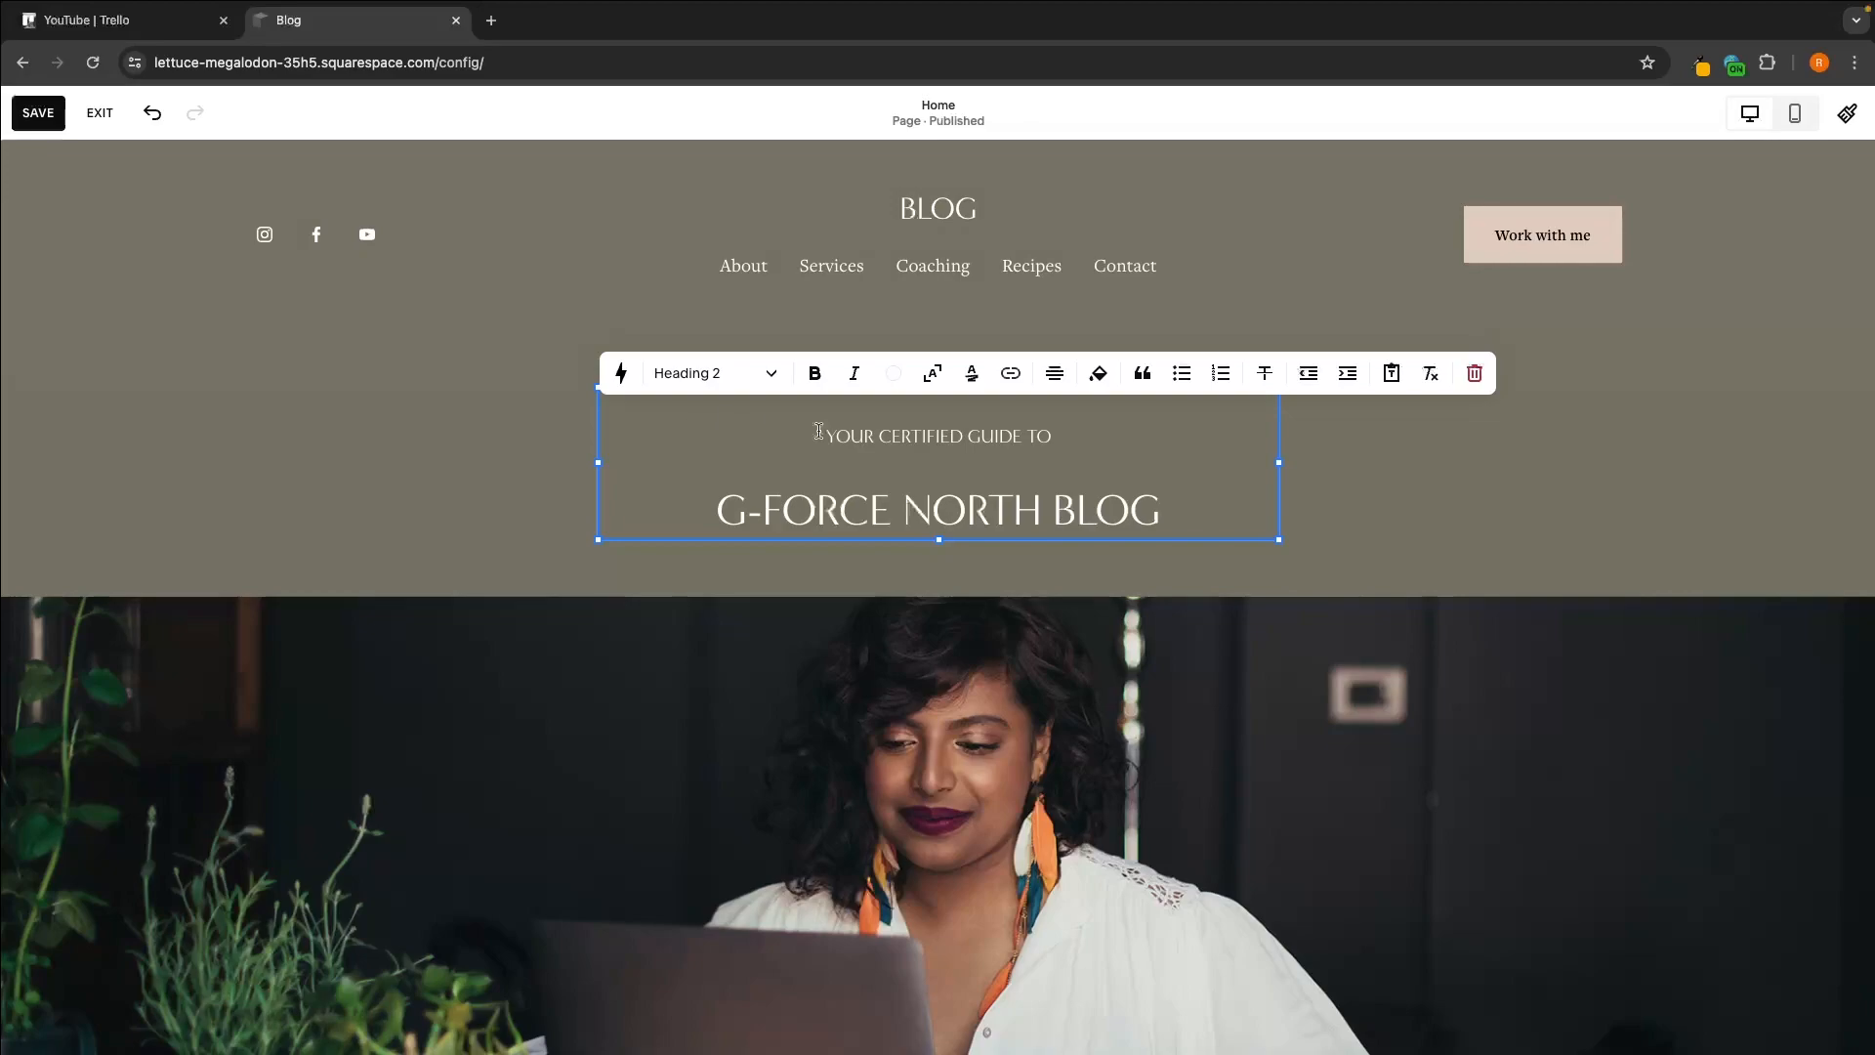
Step: Delete the line "Your certified guide to" above the heading and finish editing the text block
{"action": "triple_click", "coordinate": [921, 436]}
{"action": "key", "text": "BackSpace"}
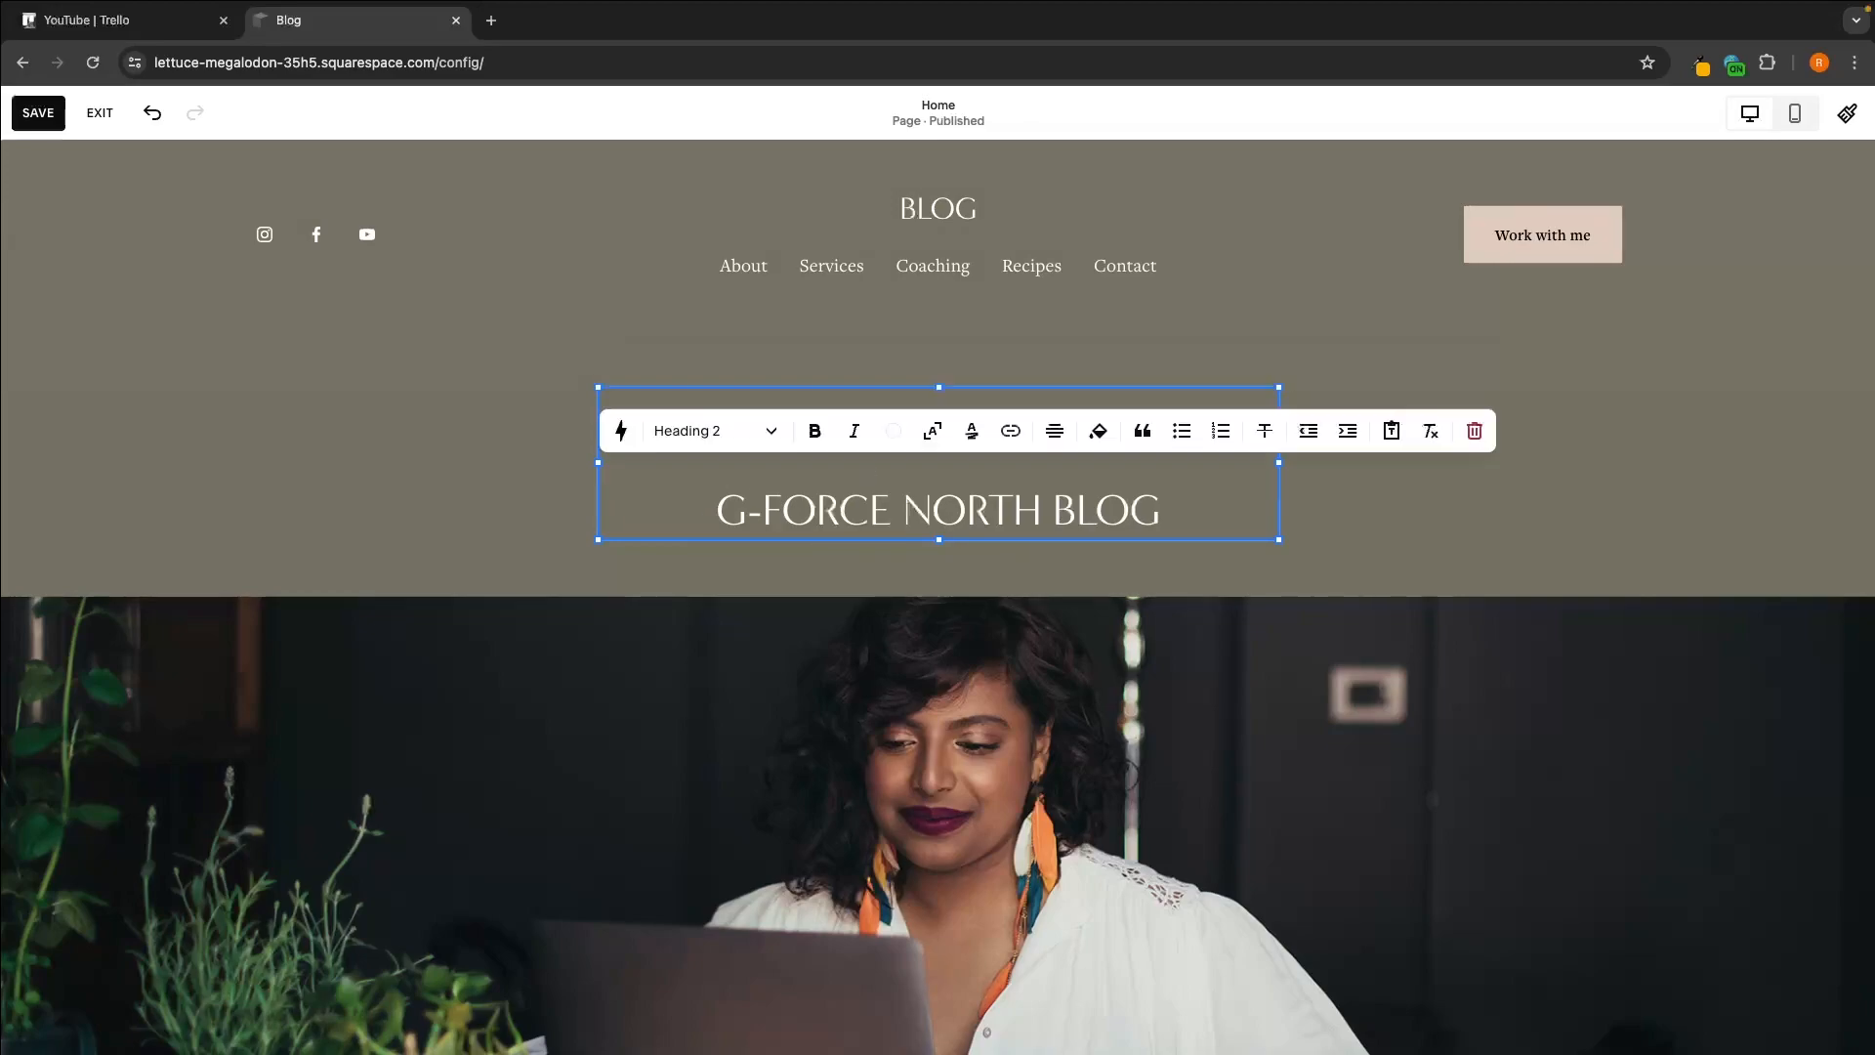
{"action": "key", "text": "BackSpace"}
{"action": "left_click", "coordinate": [1139, 319]}
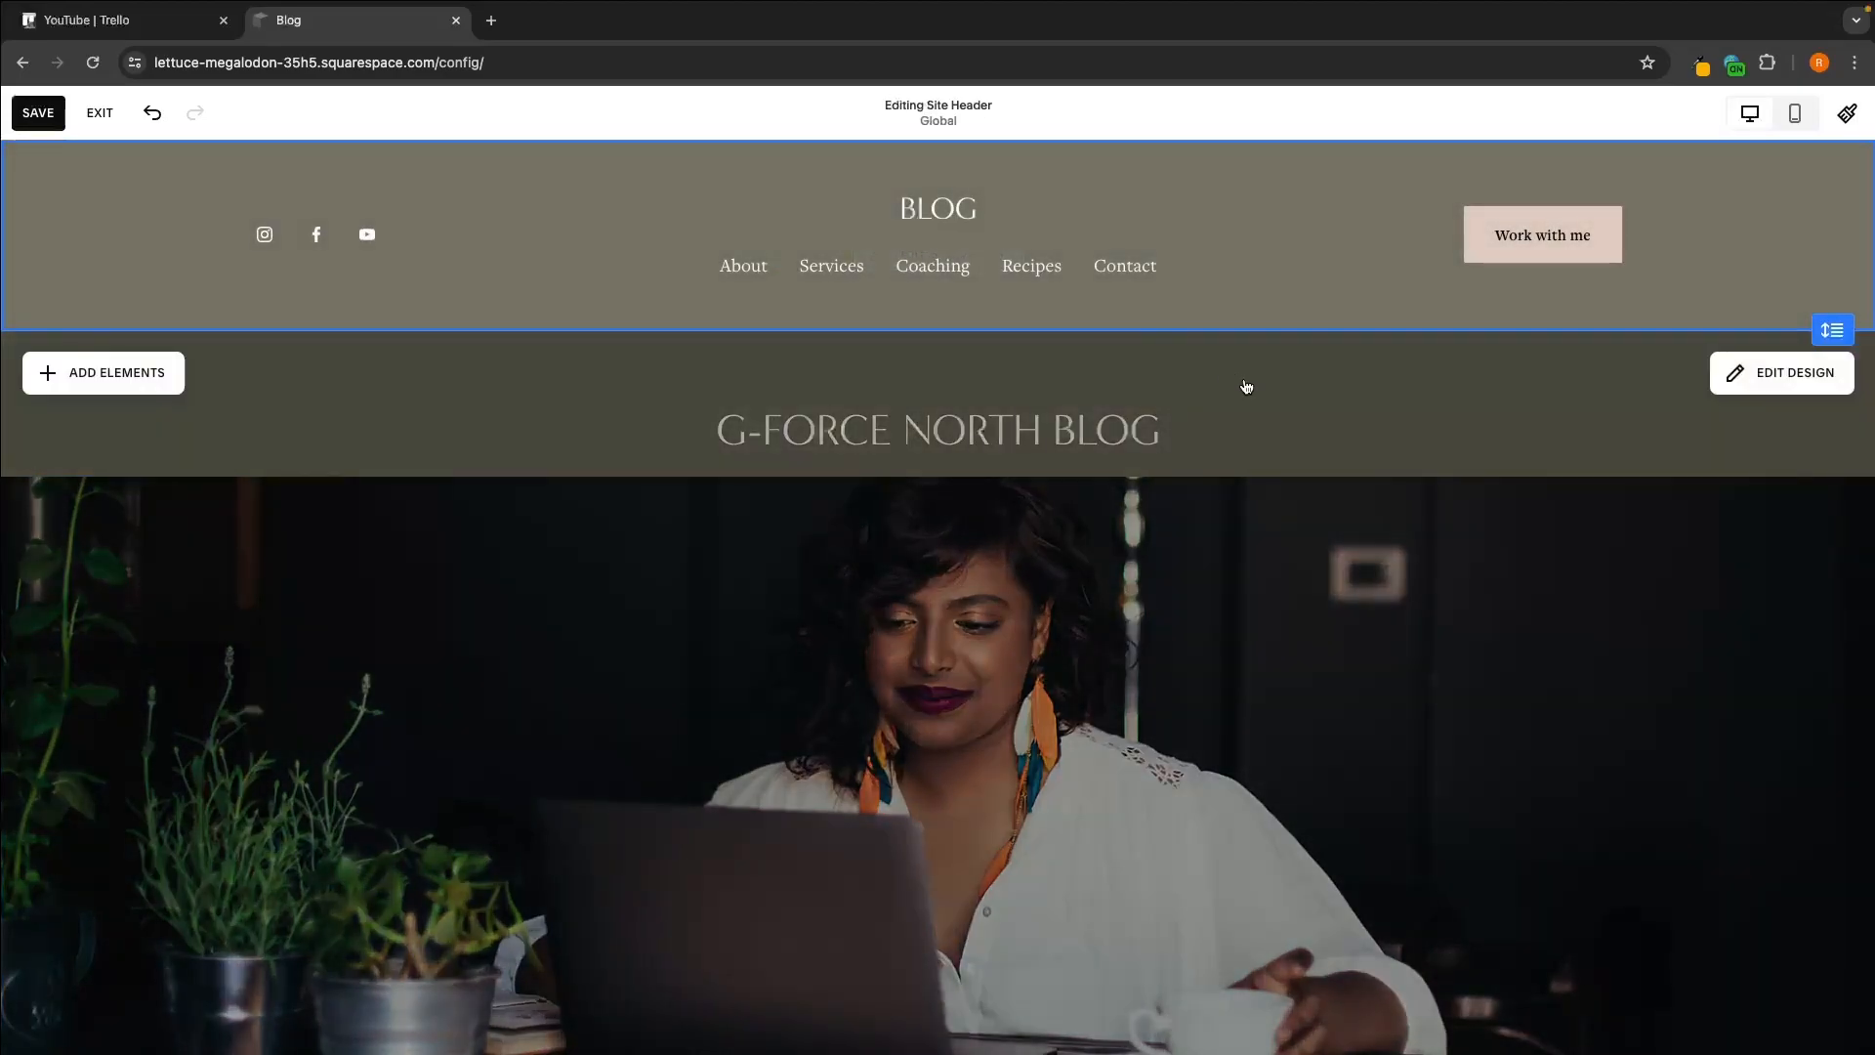
{"action": "left_click", "coordinate": [1276, 410]}
Step: Try to replace the background image of the photo section below the heading with a file from Downloads
{"action": "scroll", "coordinate": [619, 694], "scroll_direction": "down", "scroll_amount": 2}
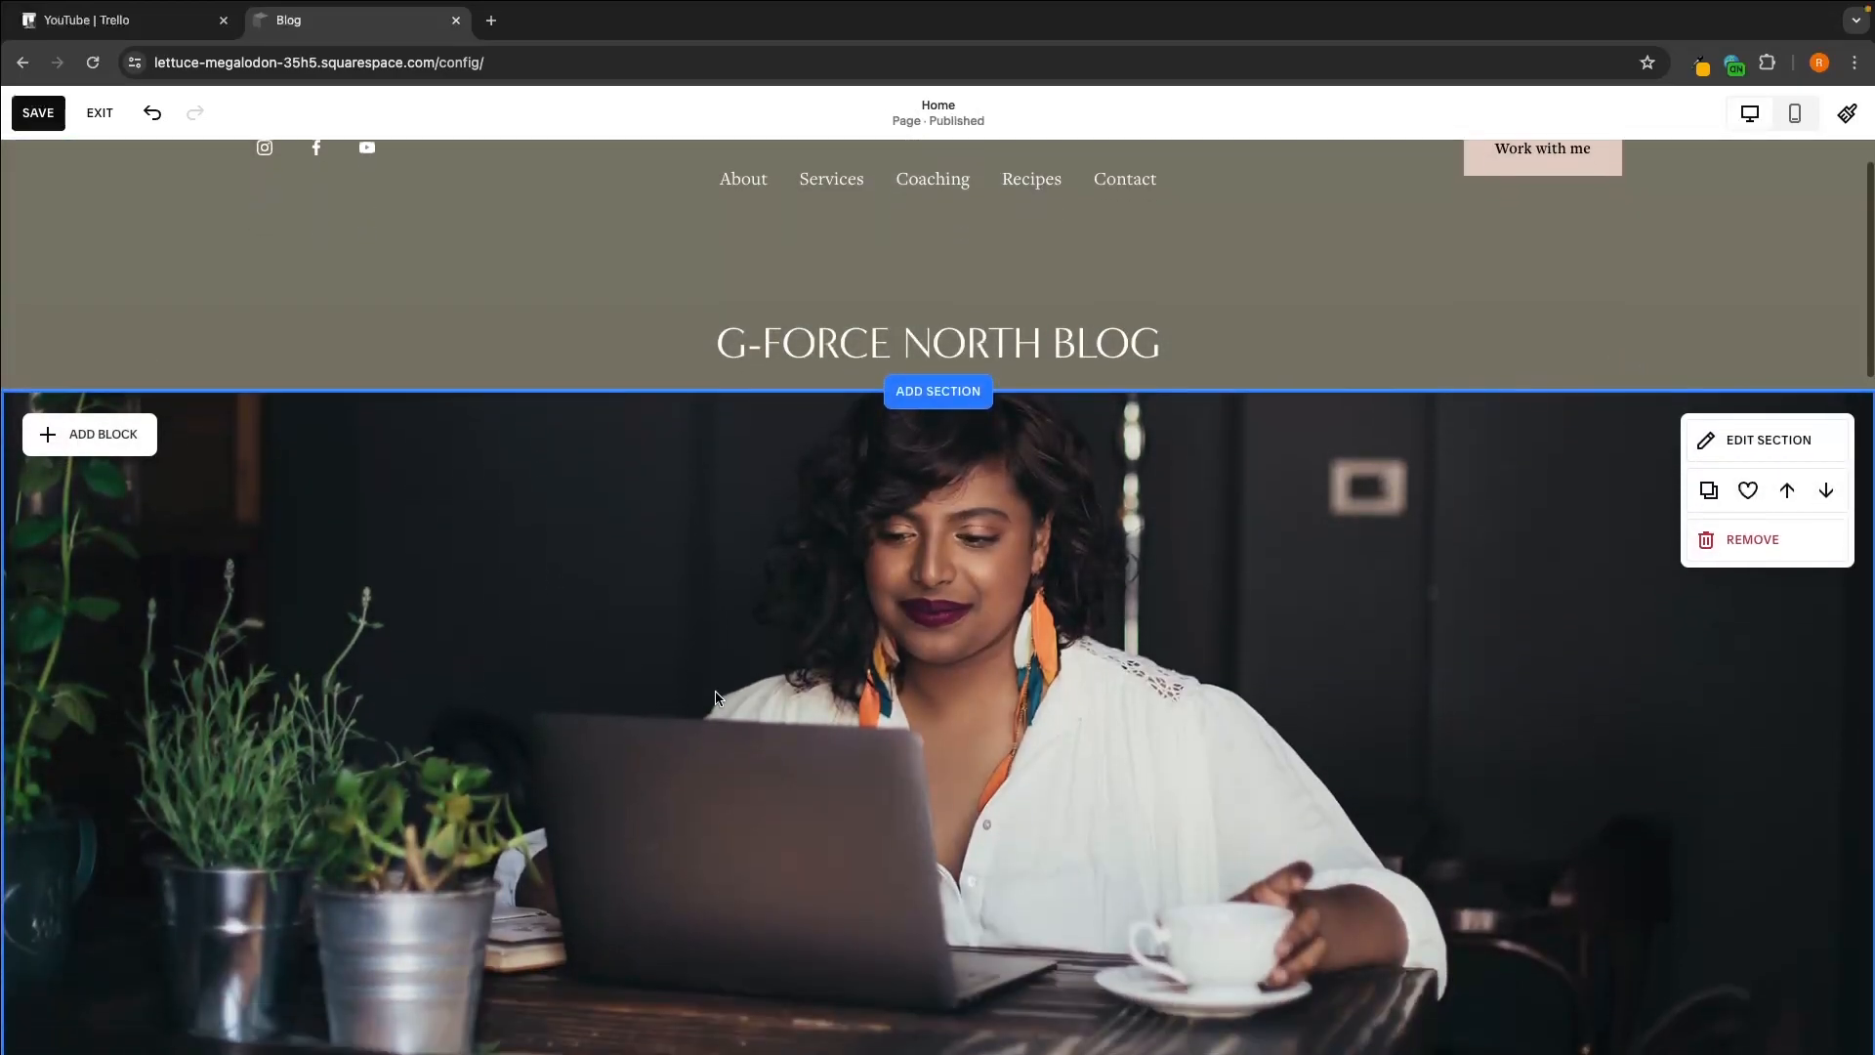
{"action": "scroll", "coordinate": [884, 732], "scroll_direction": "down", "scroll_amount": 1}
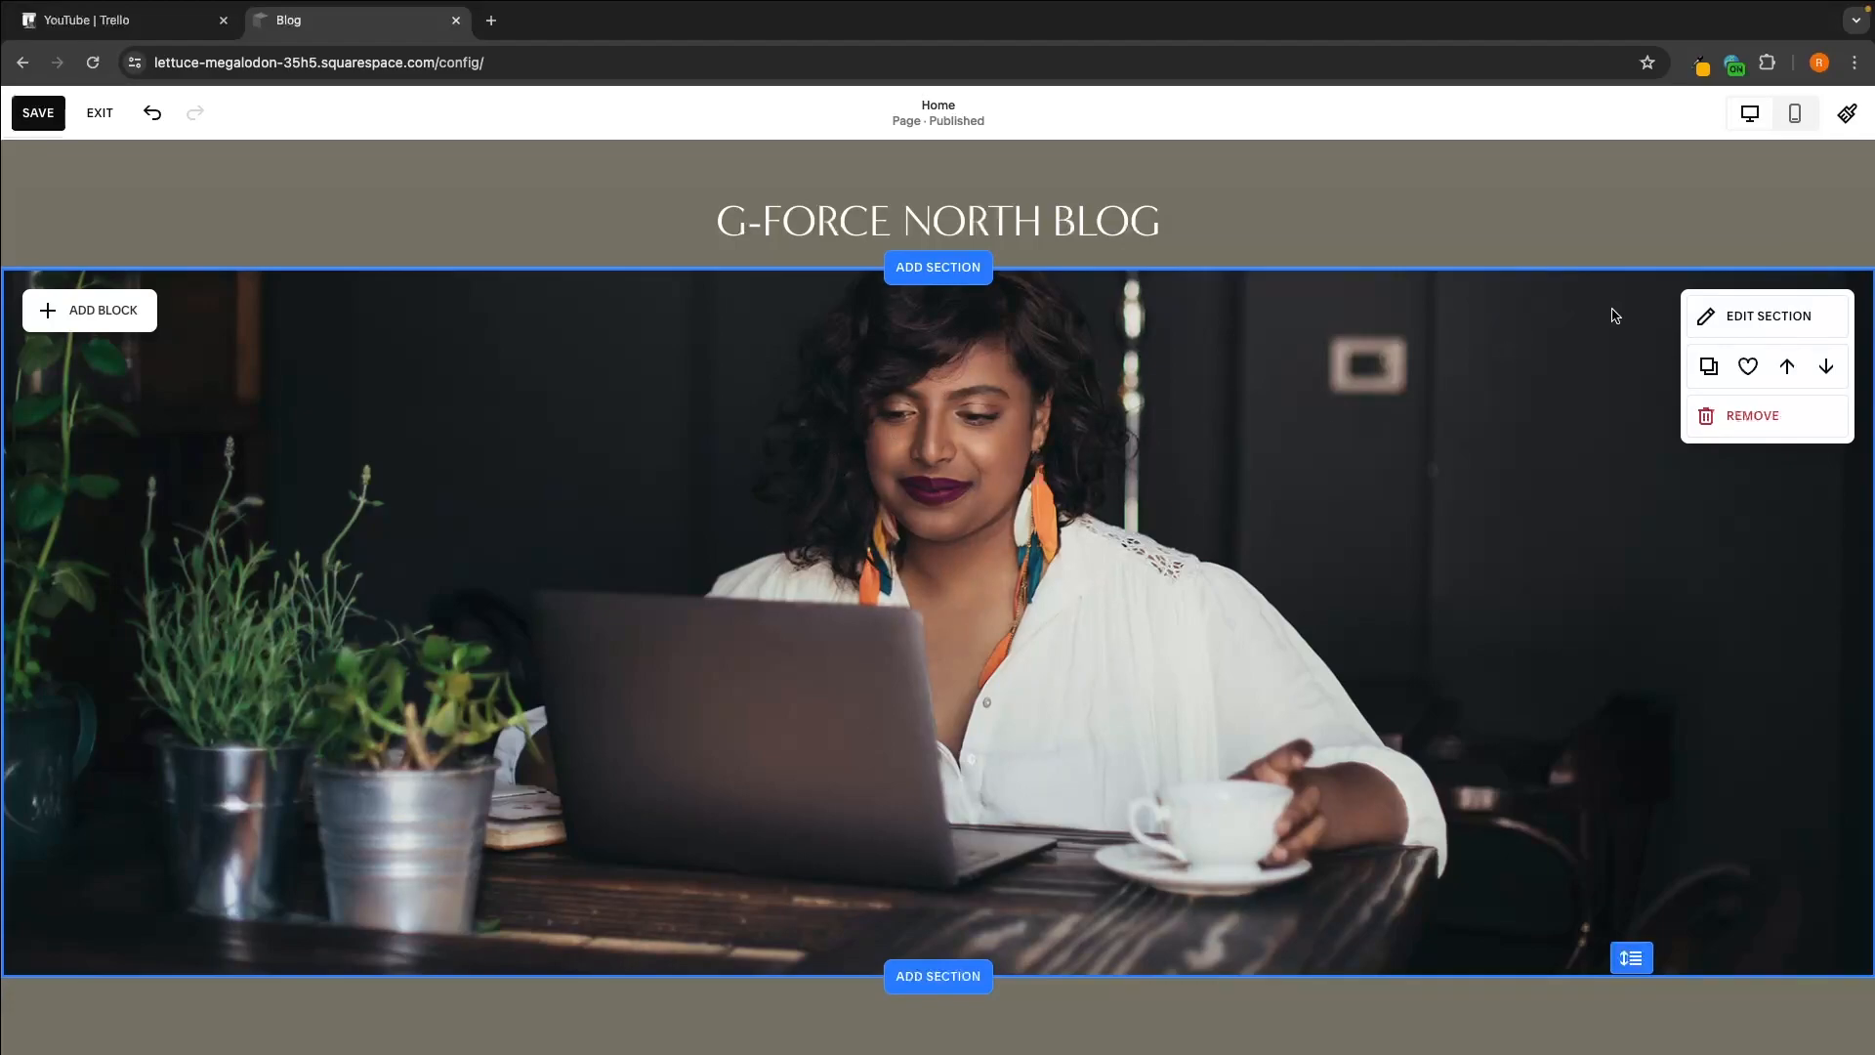
{"action": "left_click", "coordinate": [1718, 322]}
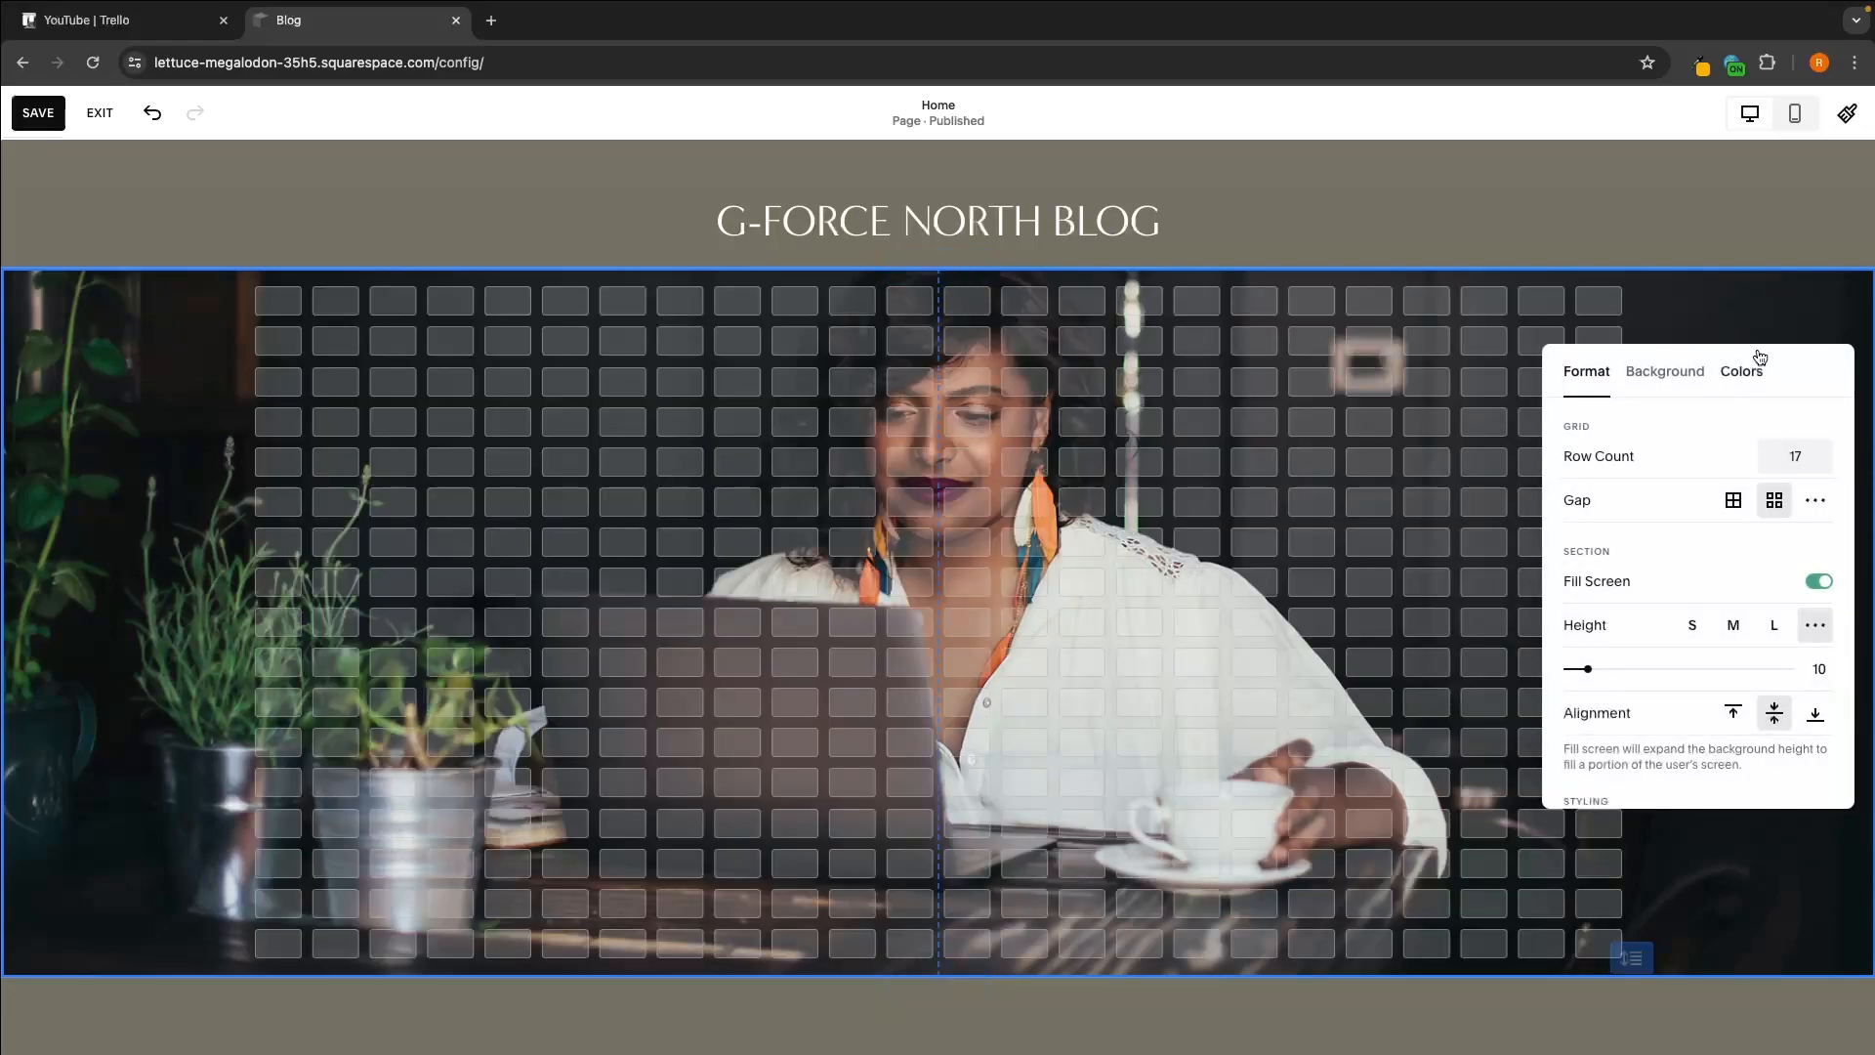
{"action": "left_click", "coordinate": [1648, 366]}
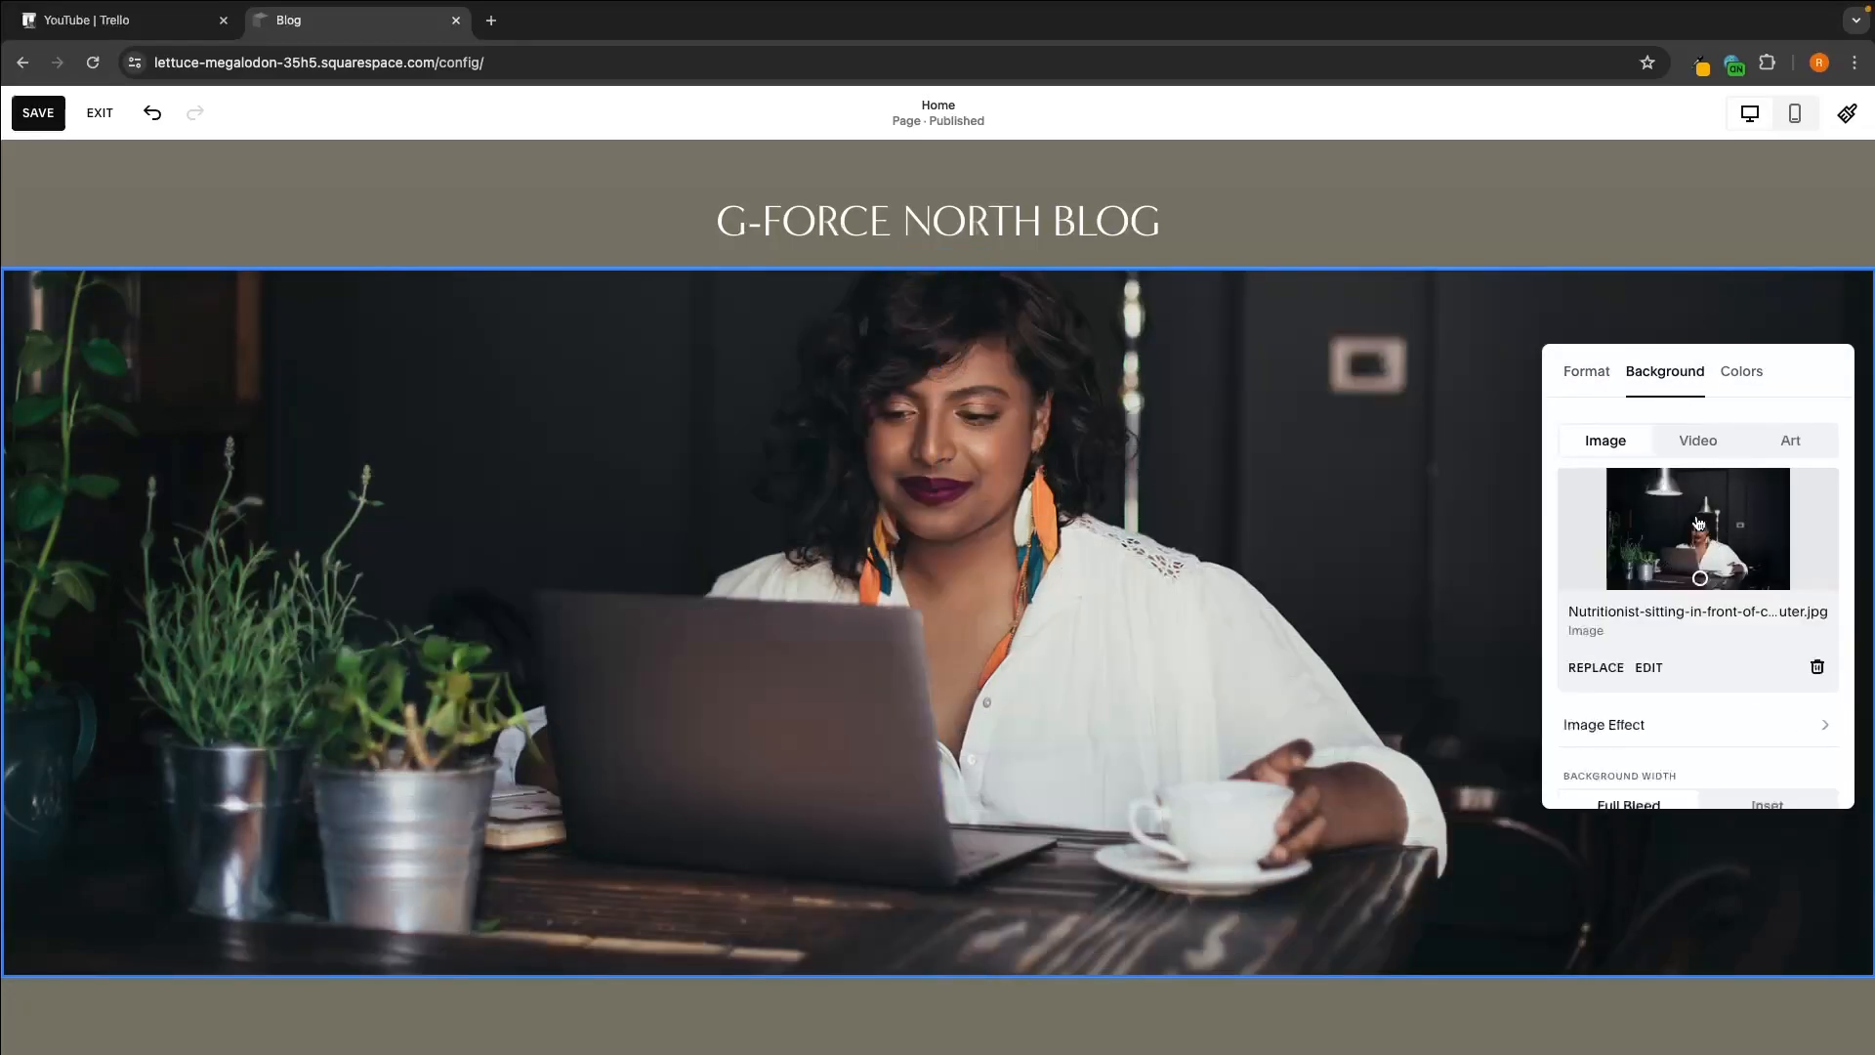
{"action": "scroll", "coordinate": [1720, 543], "scroll_direction": "down", "scroll_amount": 1}
{"action": "left_click", "coordinate": [1594, 633]}
{"action": "left_click", "coordinate": [1644, 668]}
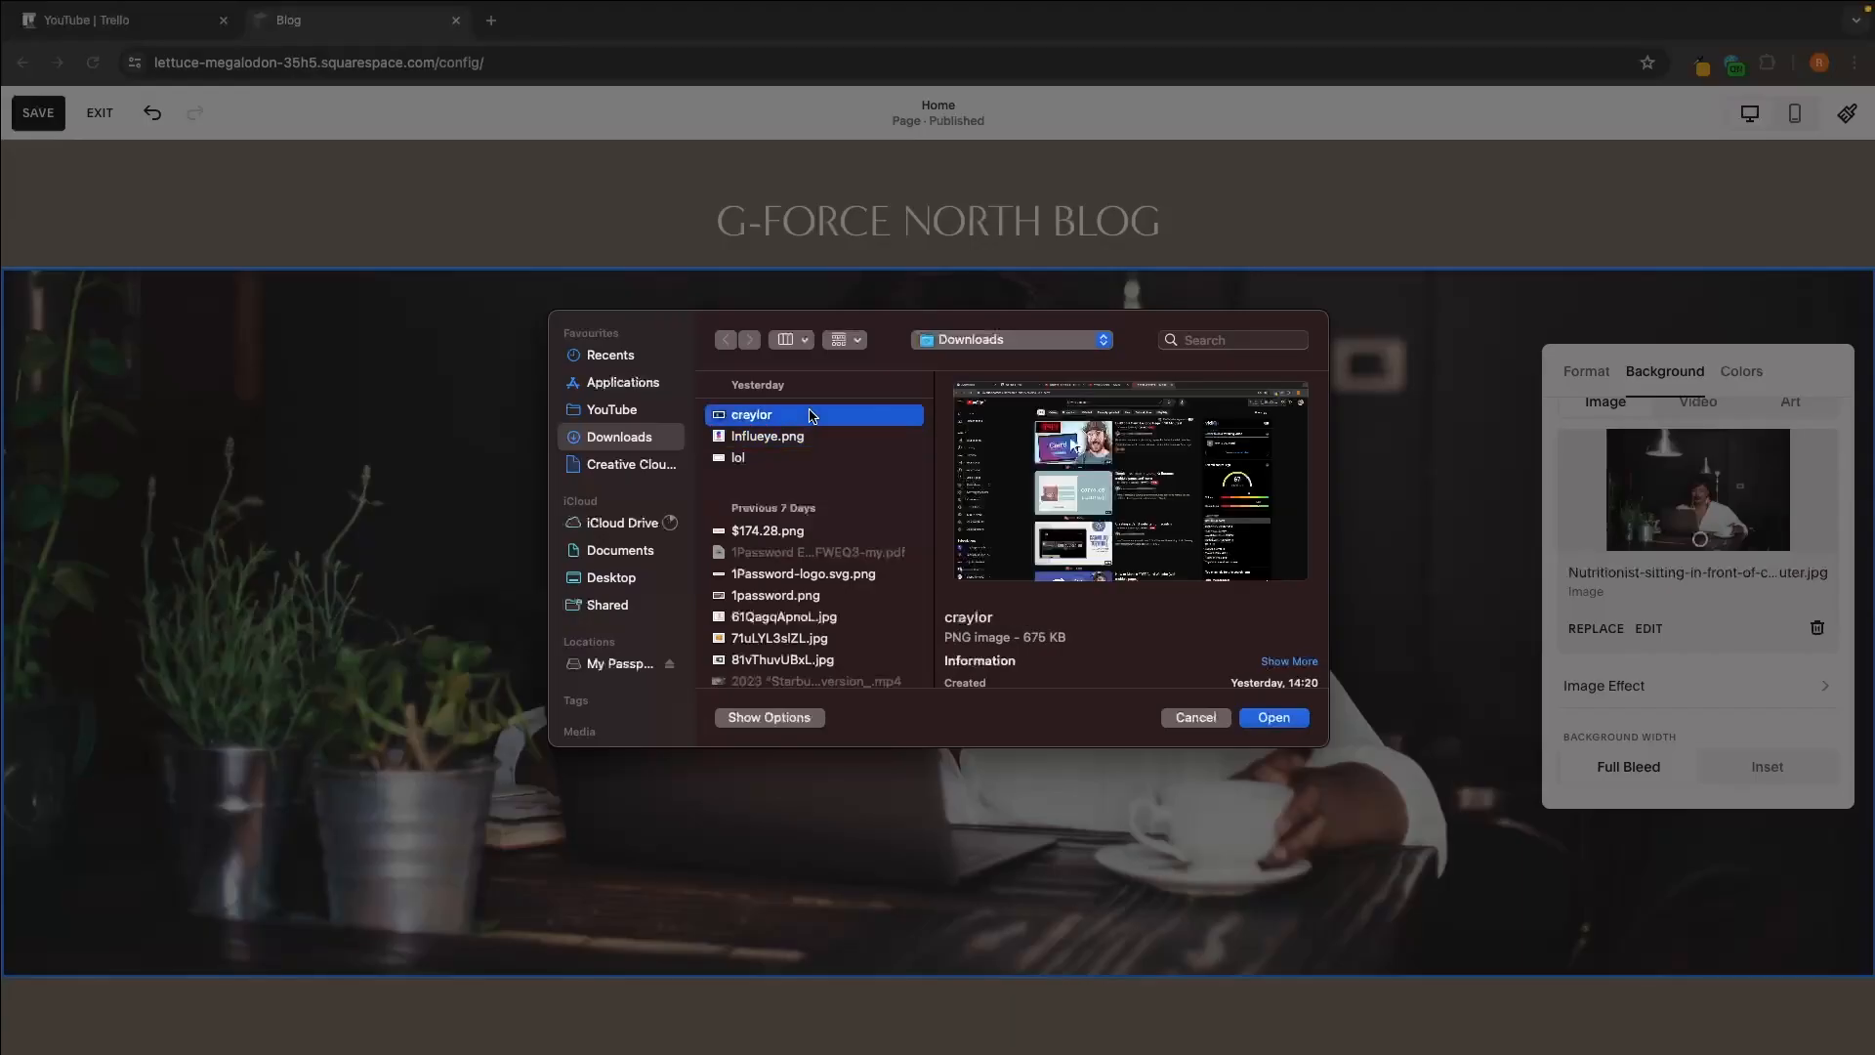
{"action": "left_click", "coordinate": [764, 598]}
{"action": "left_click", "coordinate": [1176, 718]}
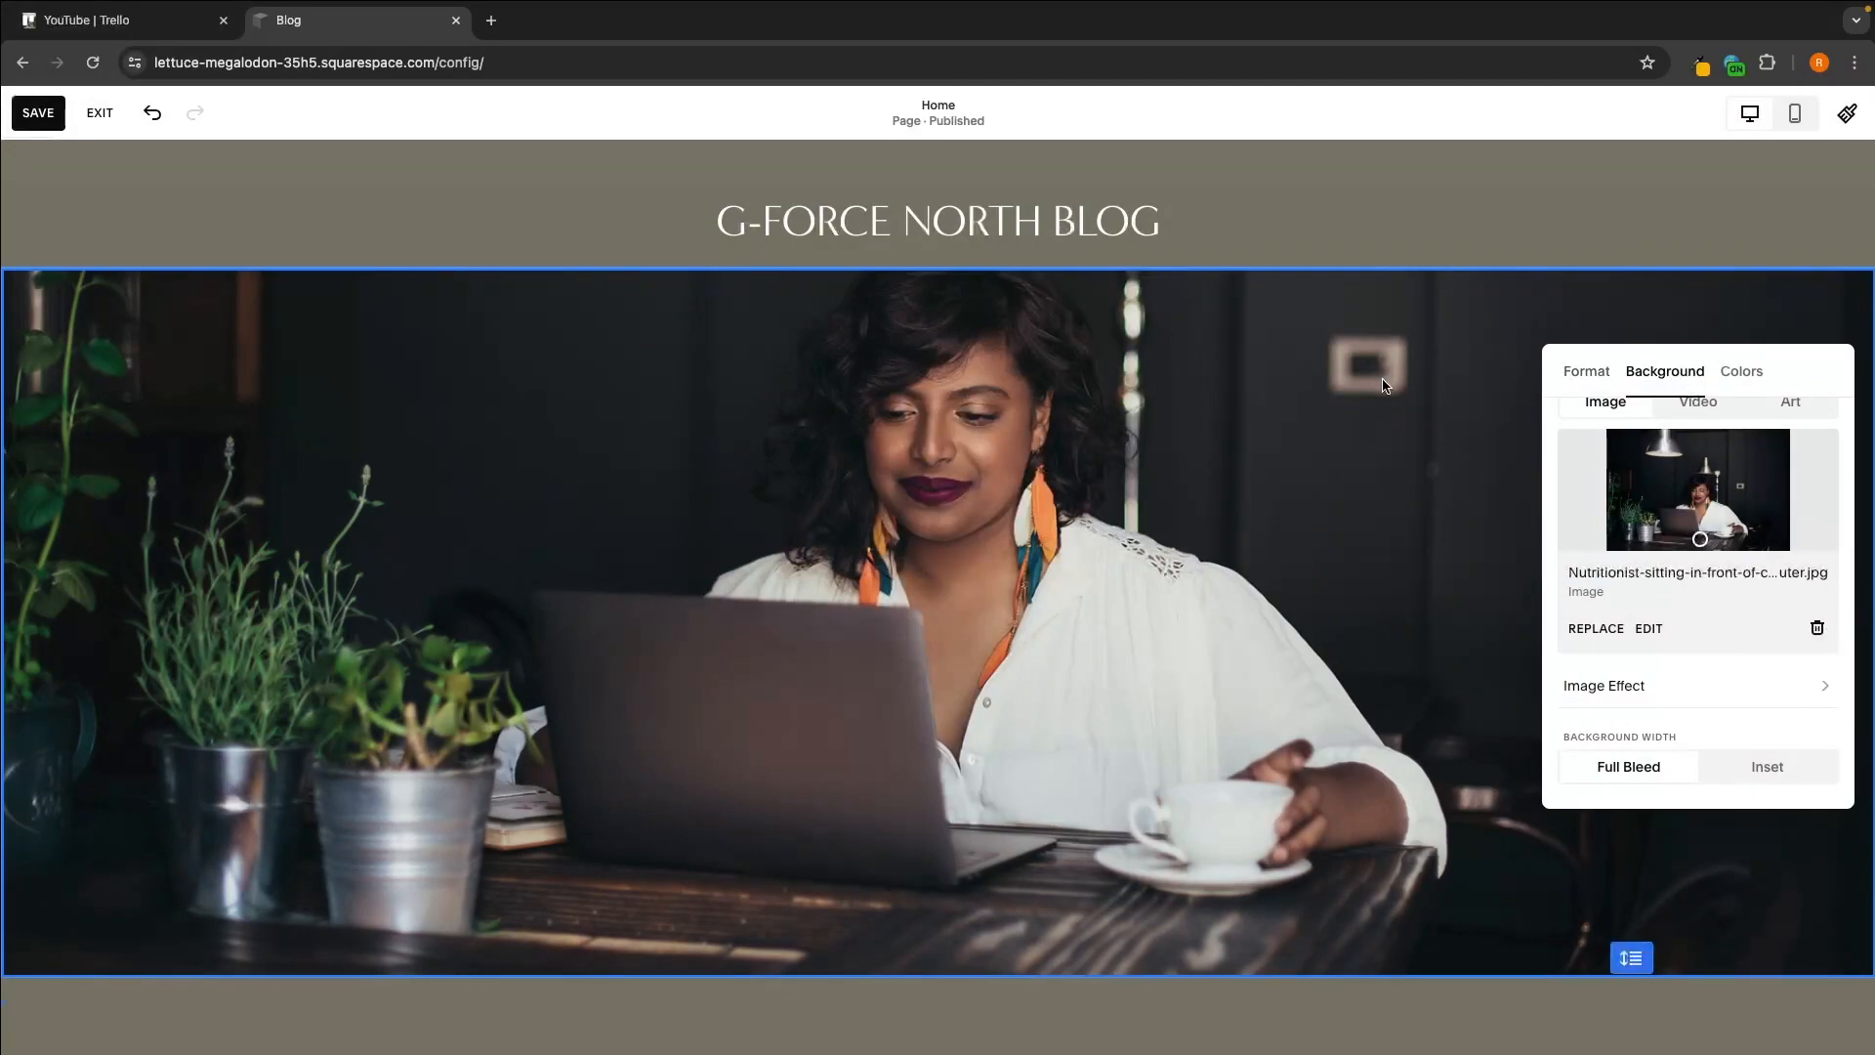
{"action": "left_click", "coordinate": [1368, 522]}
{"action": "scroll", "coordinate": [900, 436], "scroll_direction": "down", "scroll_amount": 7}
{"action": "left_click", "coordinate": [901, 435]}
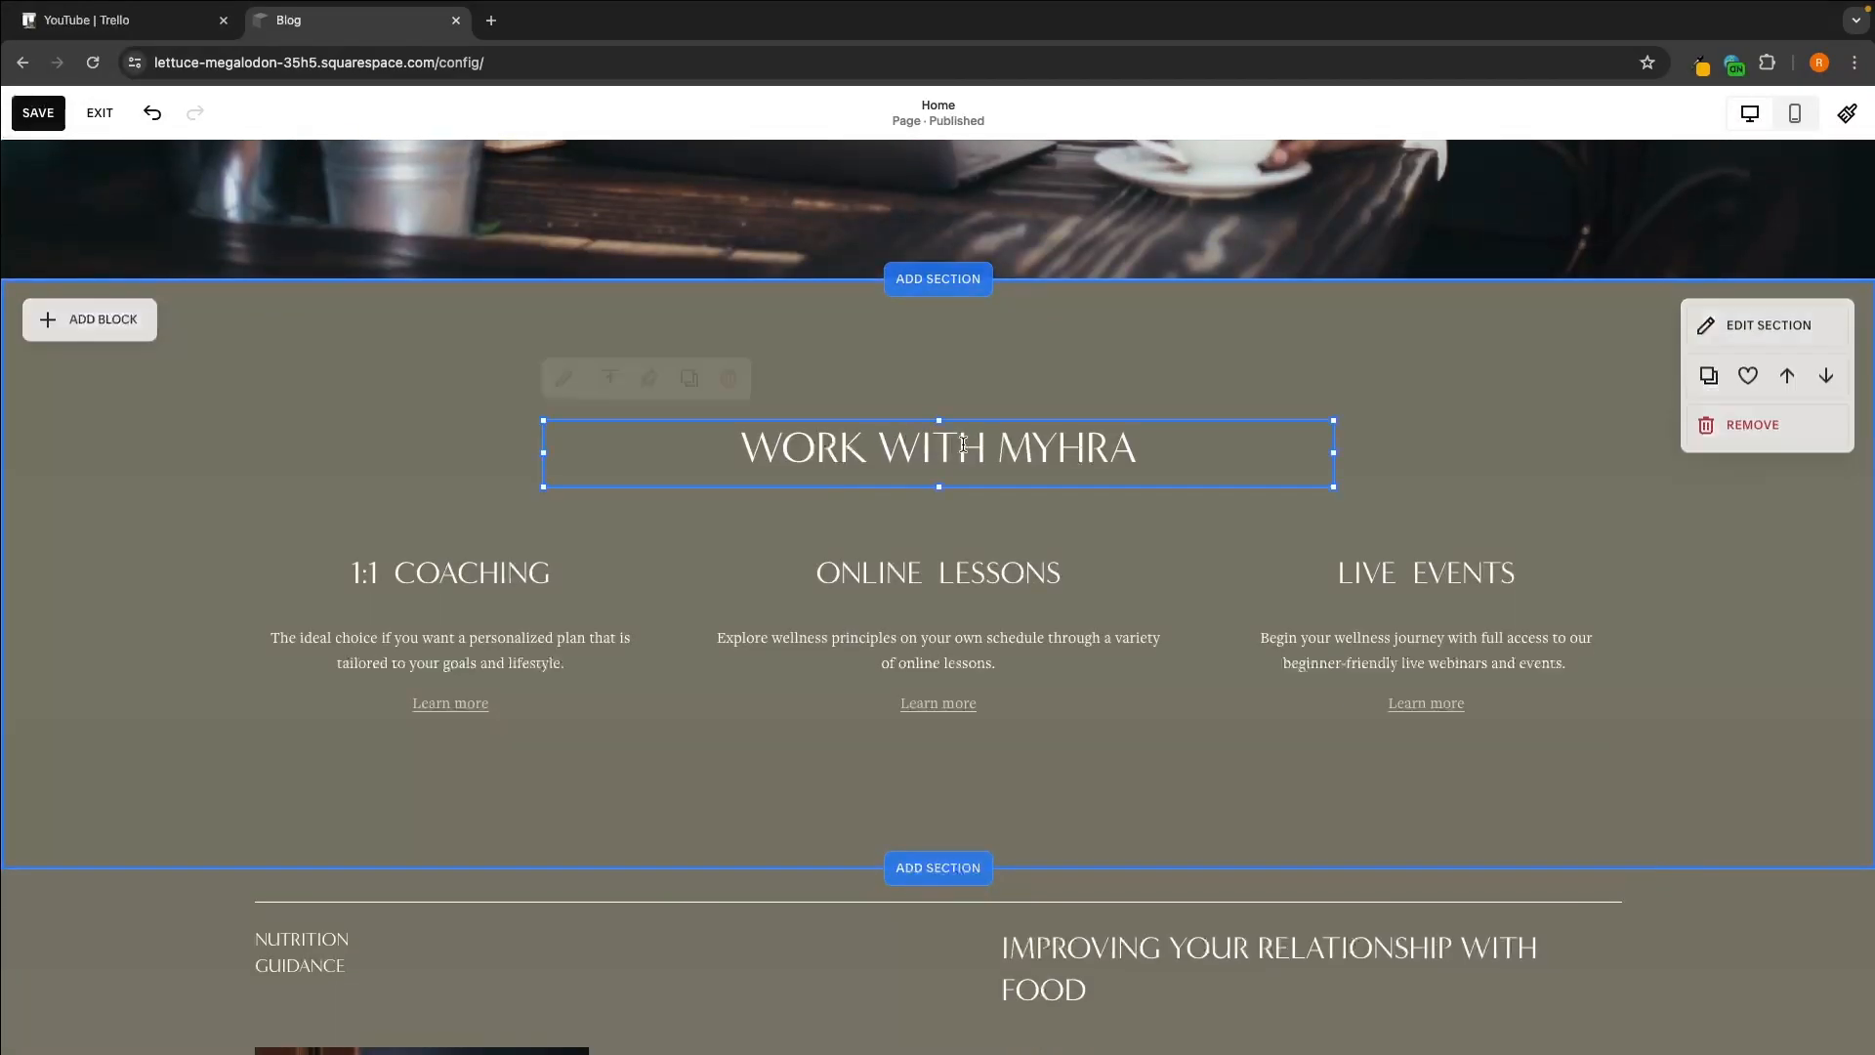
{"action": "scroll", "coordinate": [1093, 483], "scroll_direction": "up", "scroll_amount": 5}
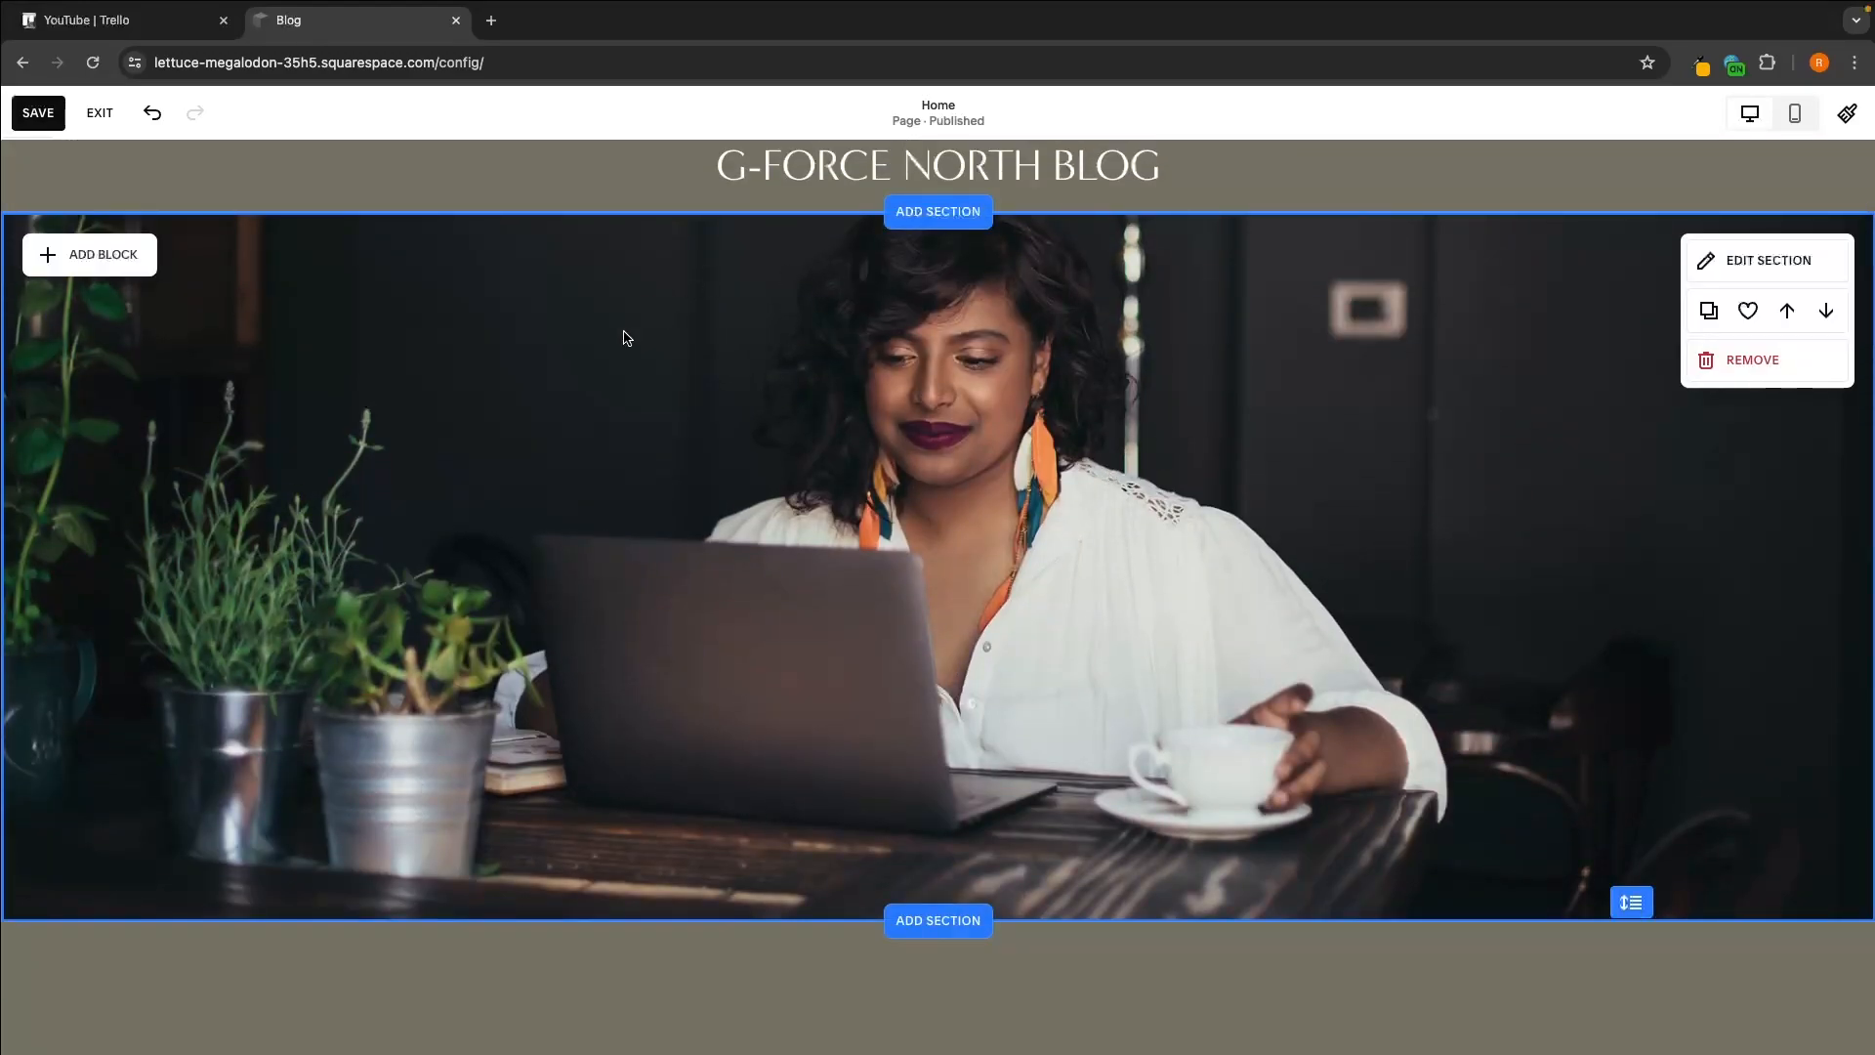
Step: Remove the section with the photo of the woman at a laptop below the G-FORCE NORTH BLOG heading
{"action": "left_click", "coordinate": [1718, 359]}
{"action": "left_click", "coordinate": [1038, 618]}
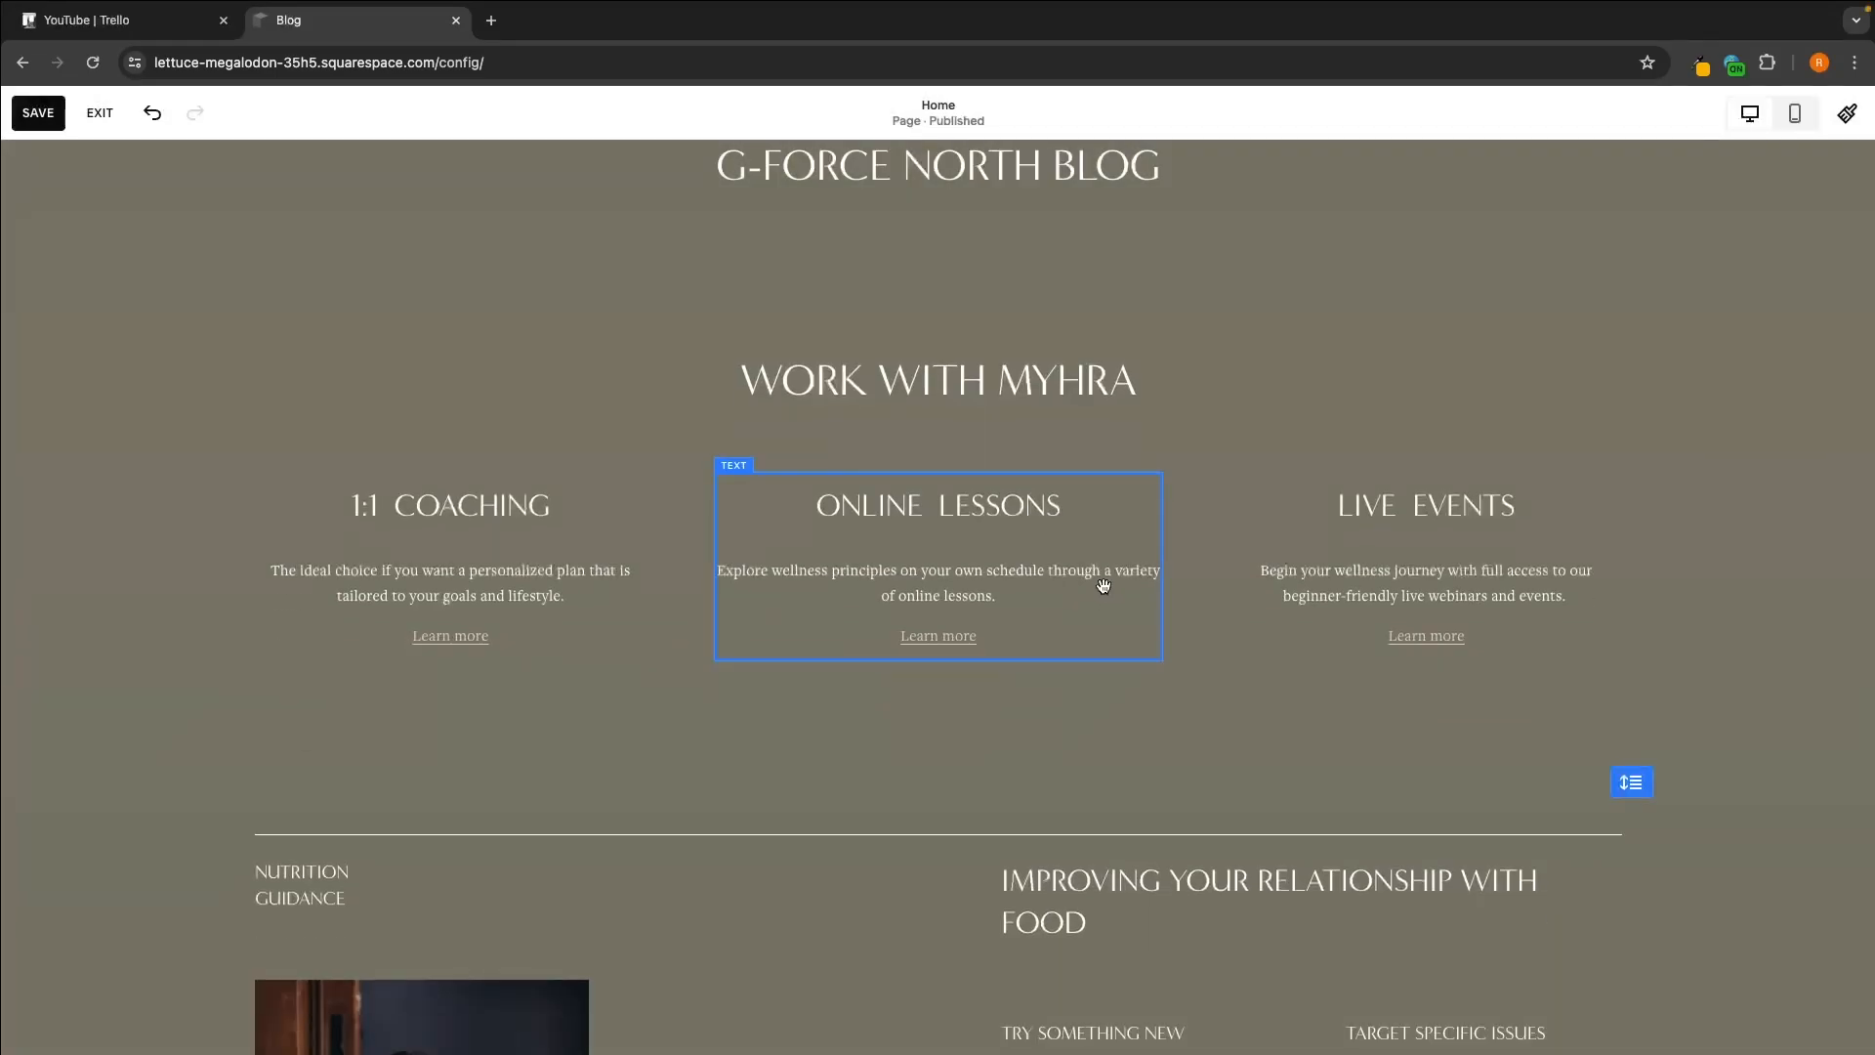
Step: Start adding a section below "Work with Myhra" and browse the intro, about, people, testimonials, events and quotes layouts
{"action": "scroll", "coordinate": [1224, 641], "scroll_direction": "down", "scroll_amount": 1}
{"action": "scroll", "coordinate": [1258, 621], "scroll_direction": "down", "scroll_amount": 1}
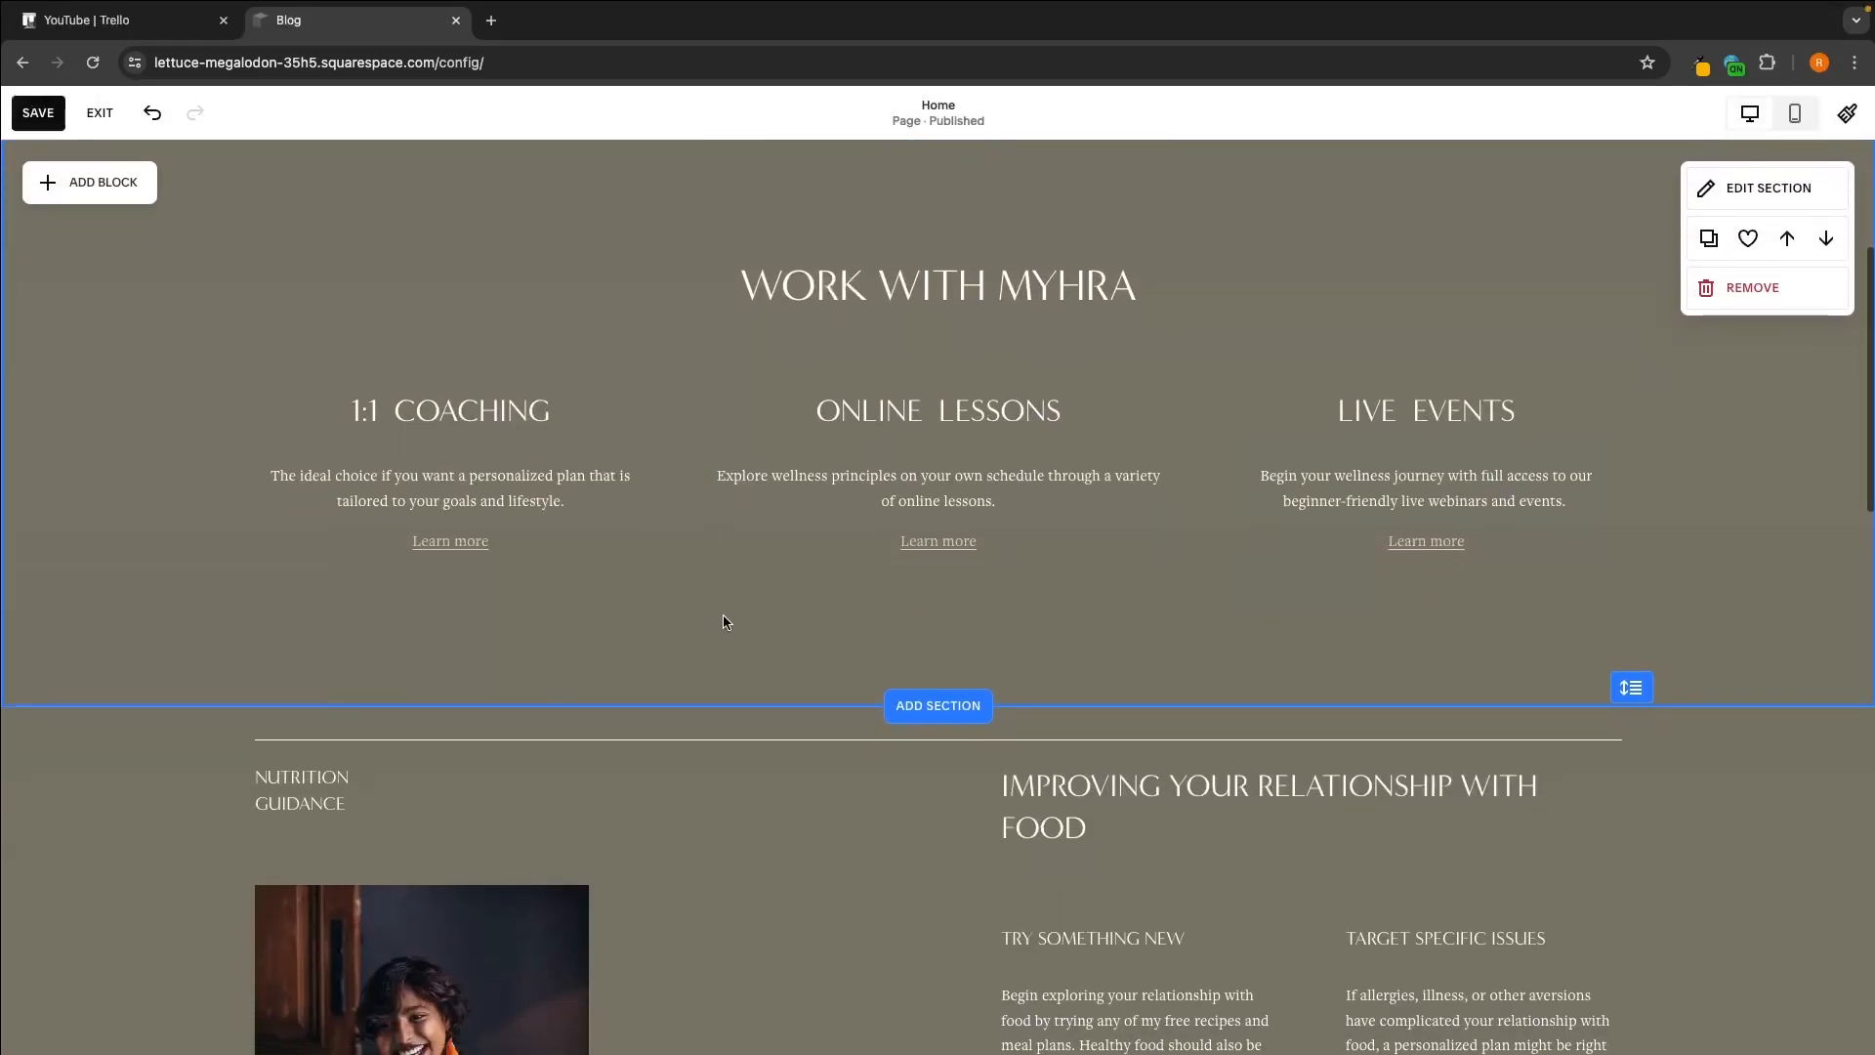
{"action": "left_click", "coordinate": [947, 712]}
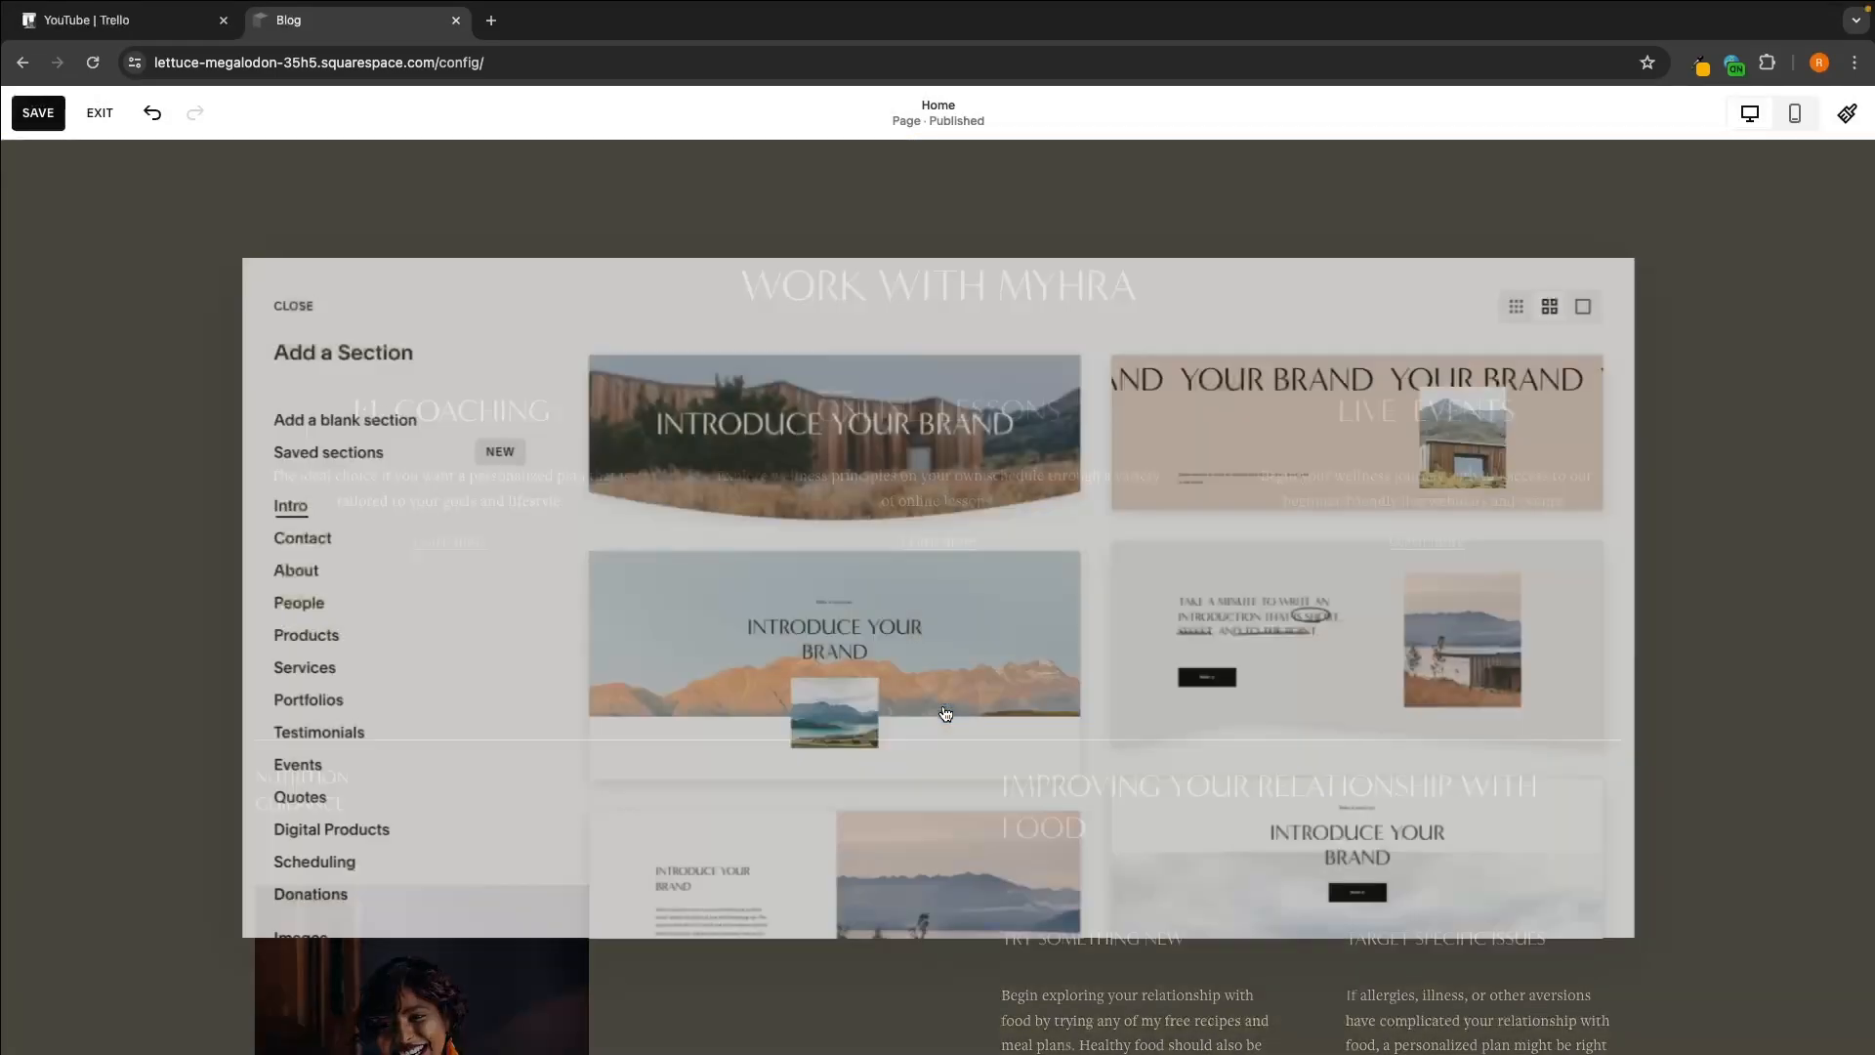
{"action": "scroll", "coordinate": [1310, 673], "scroll_direction": "down", "scroll_amount": 3}
{"action": "scroll", "coordinate": [1309, 678], "scroll_direction": "down", "scroll_amount": 3}
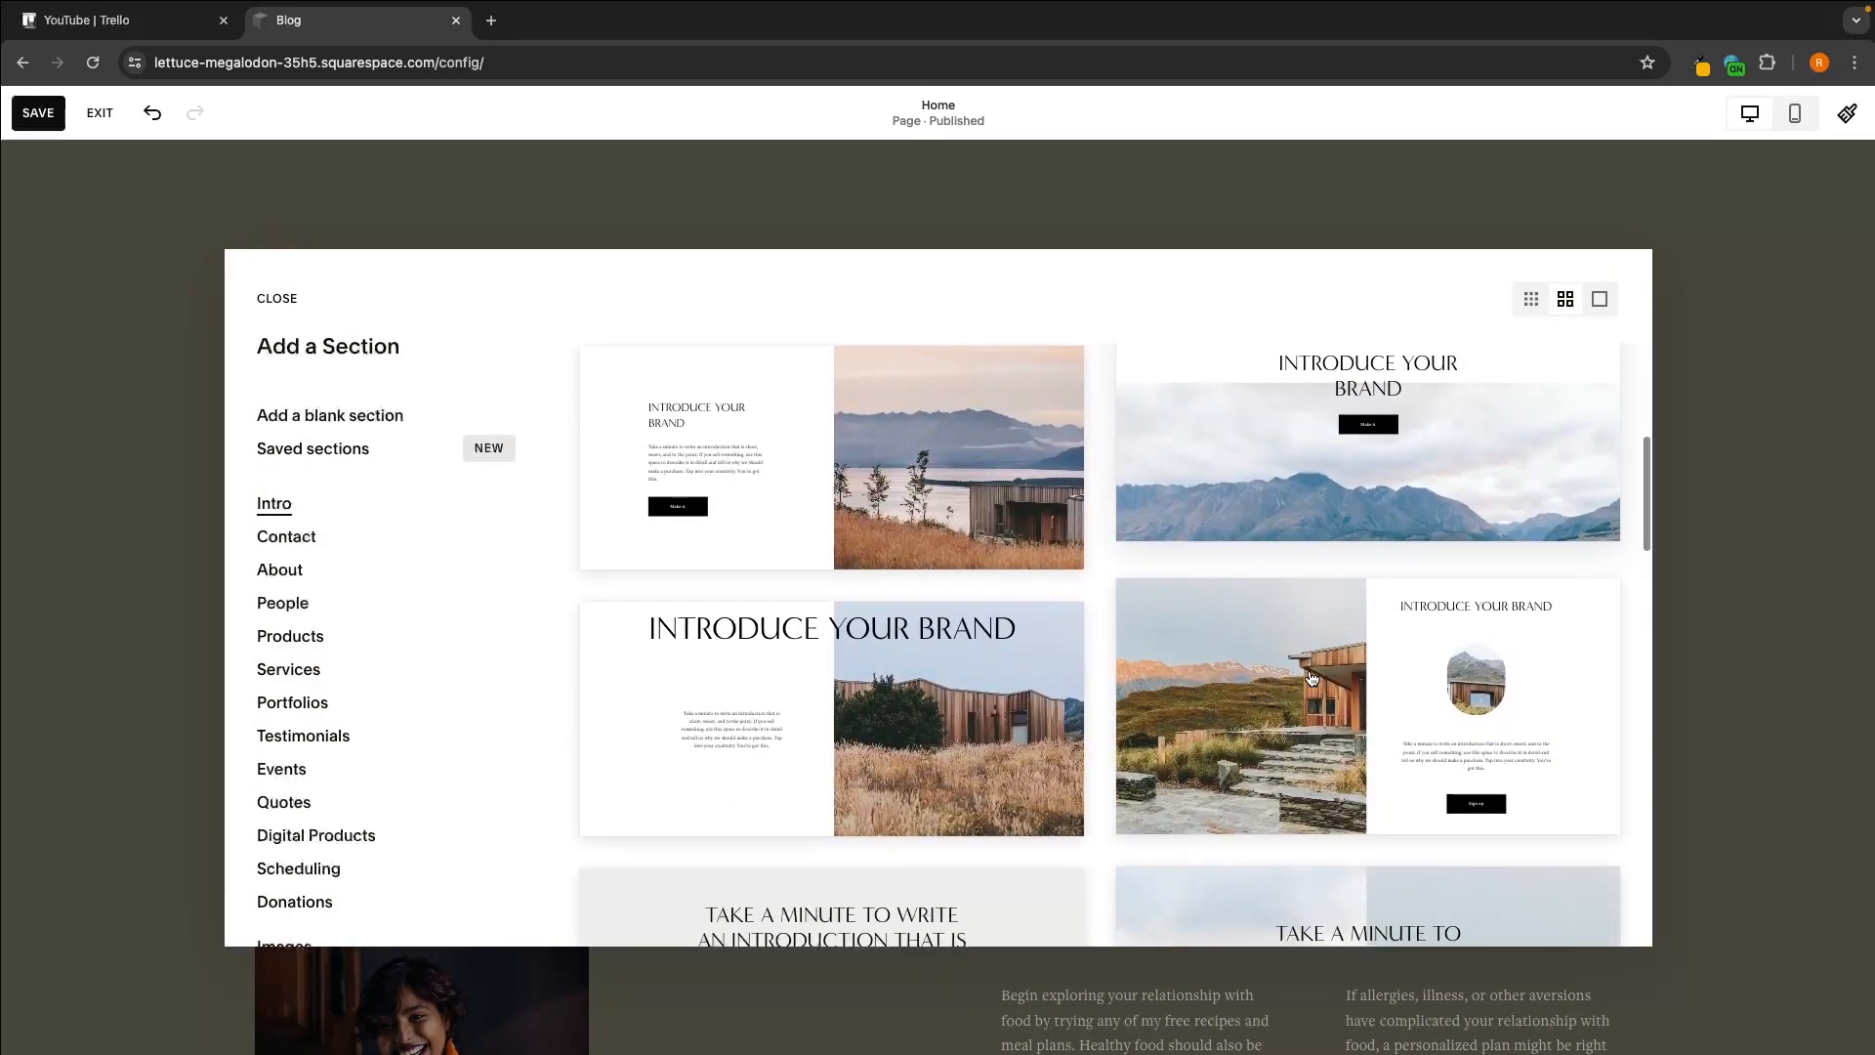
{"action": "left_click", "coordinate": [332, 538]}
{"action": "left_click", "coordinate": [306, 582]}
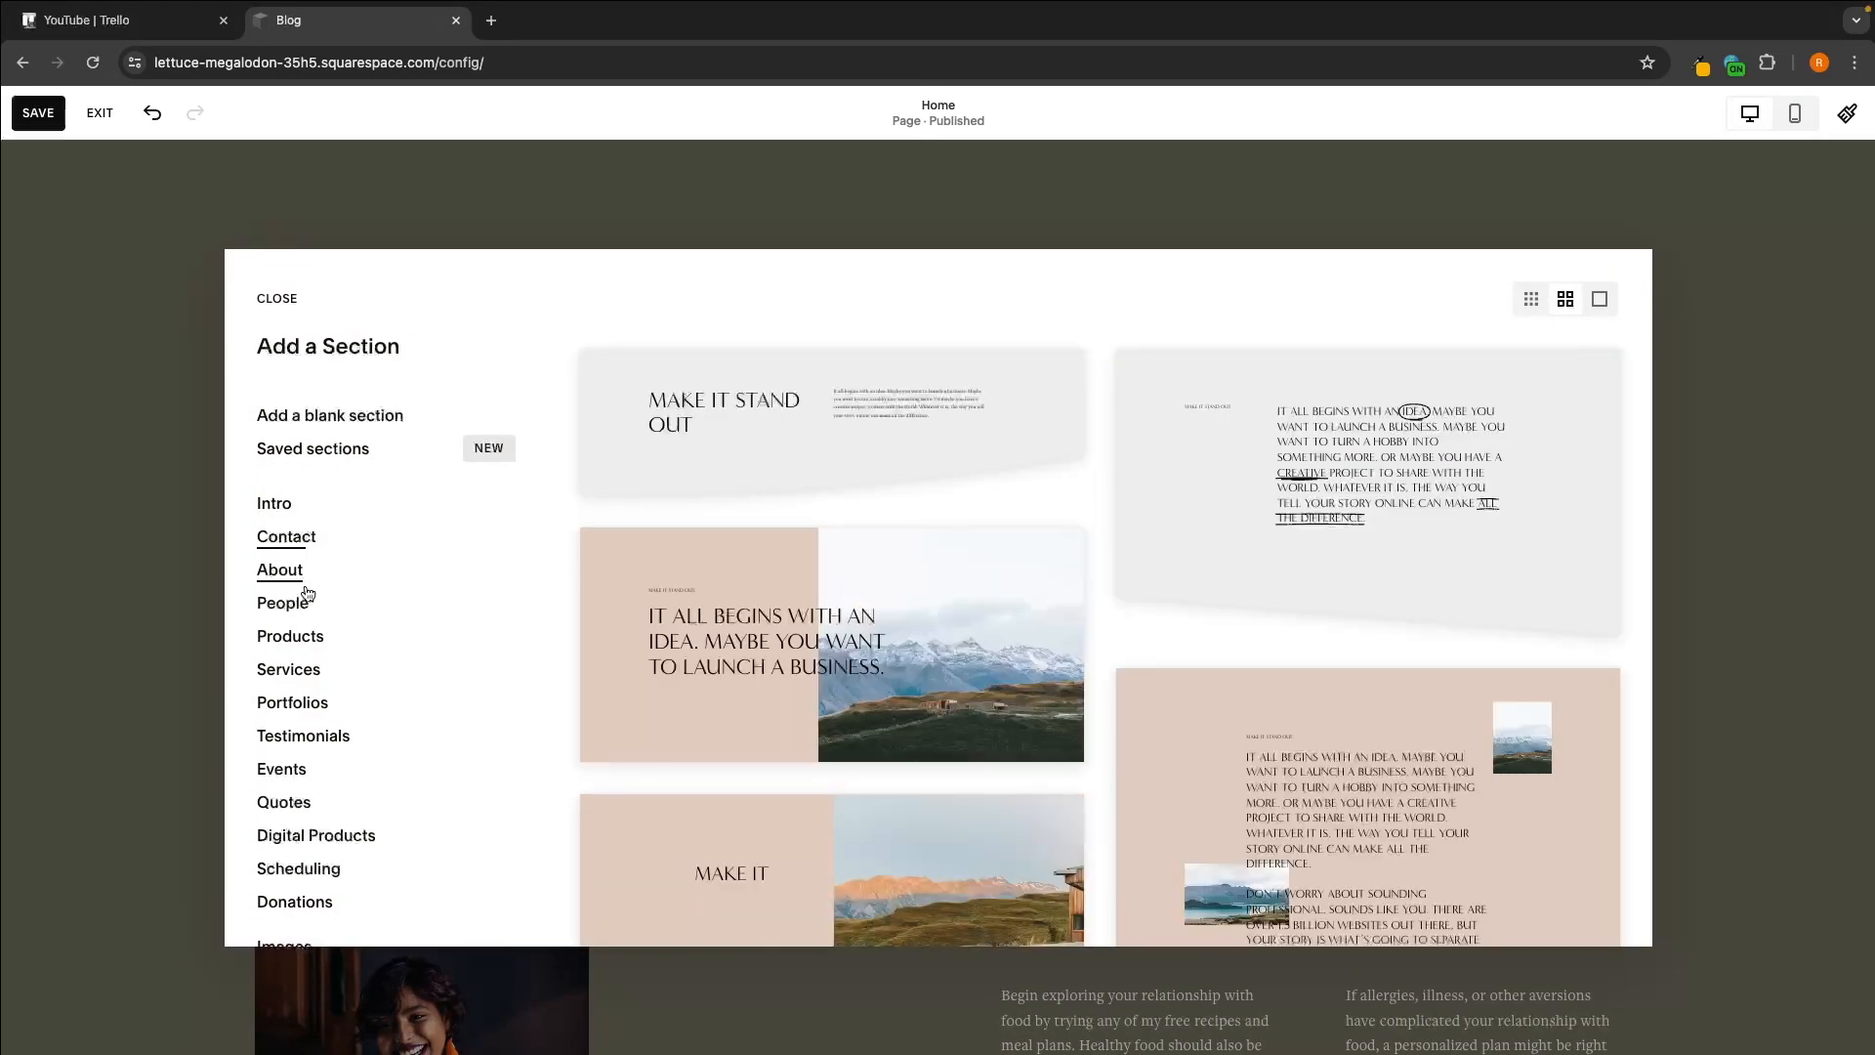
{"action": "left_click", "coordinate": [284, 602]}
{"action": "scroll", "coordinate": [323, 650], "scroll_direction": "down", "scroll_amount": 1}
{"action": "left_click", "coordinate": [298, 621]}
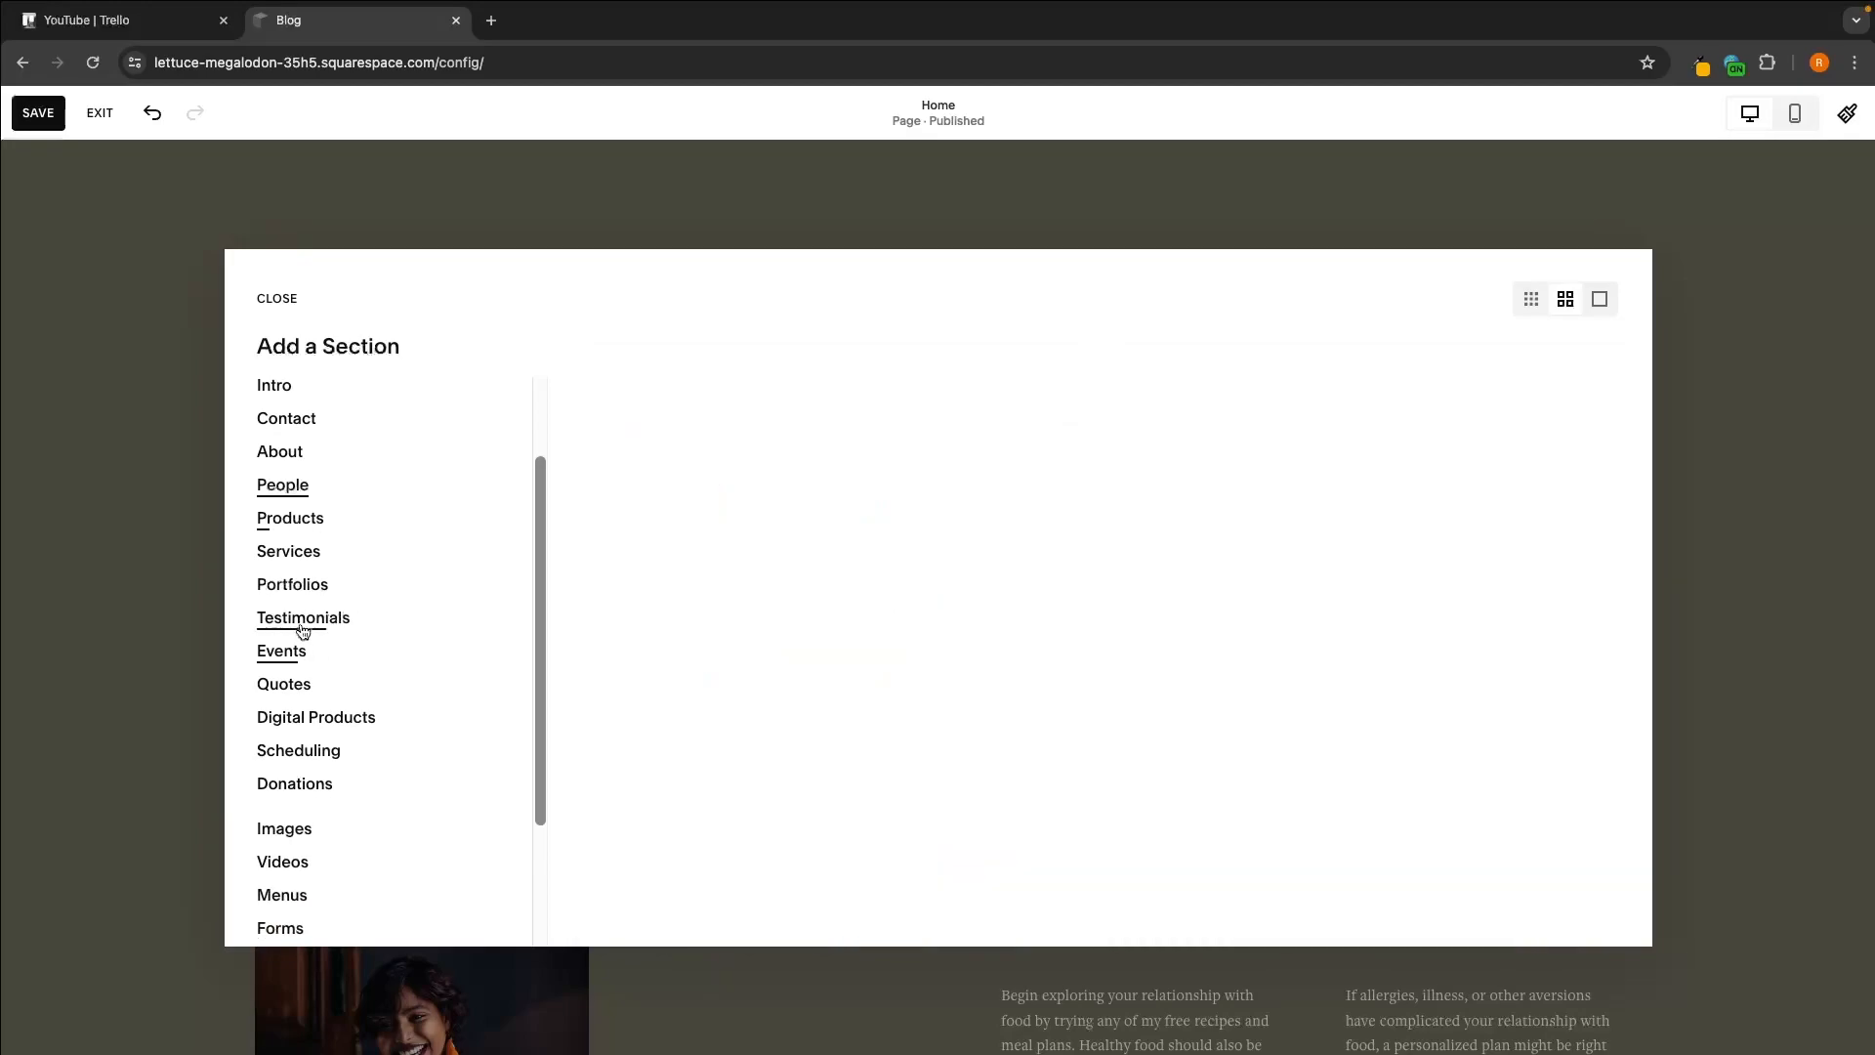
{"action": "left_click", "coordinate": [293, 651]}
{"action": "left_click", "coordinate": [303, 689]}
{"action": "scroll", "coordinate": [313, 673], "scroll_direction": "down", "scroll_amount": 1}
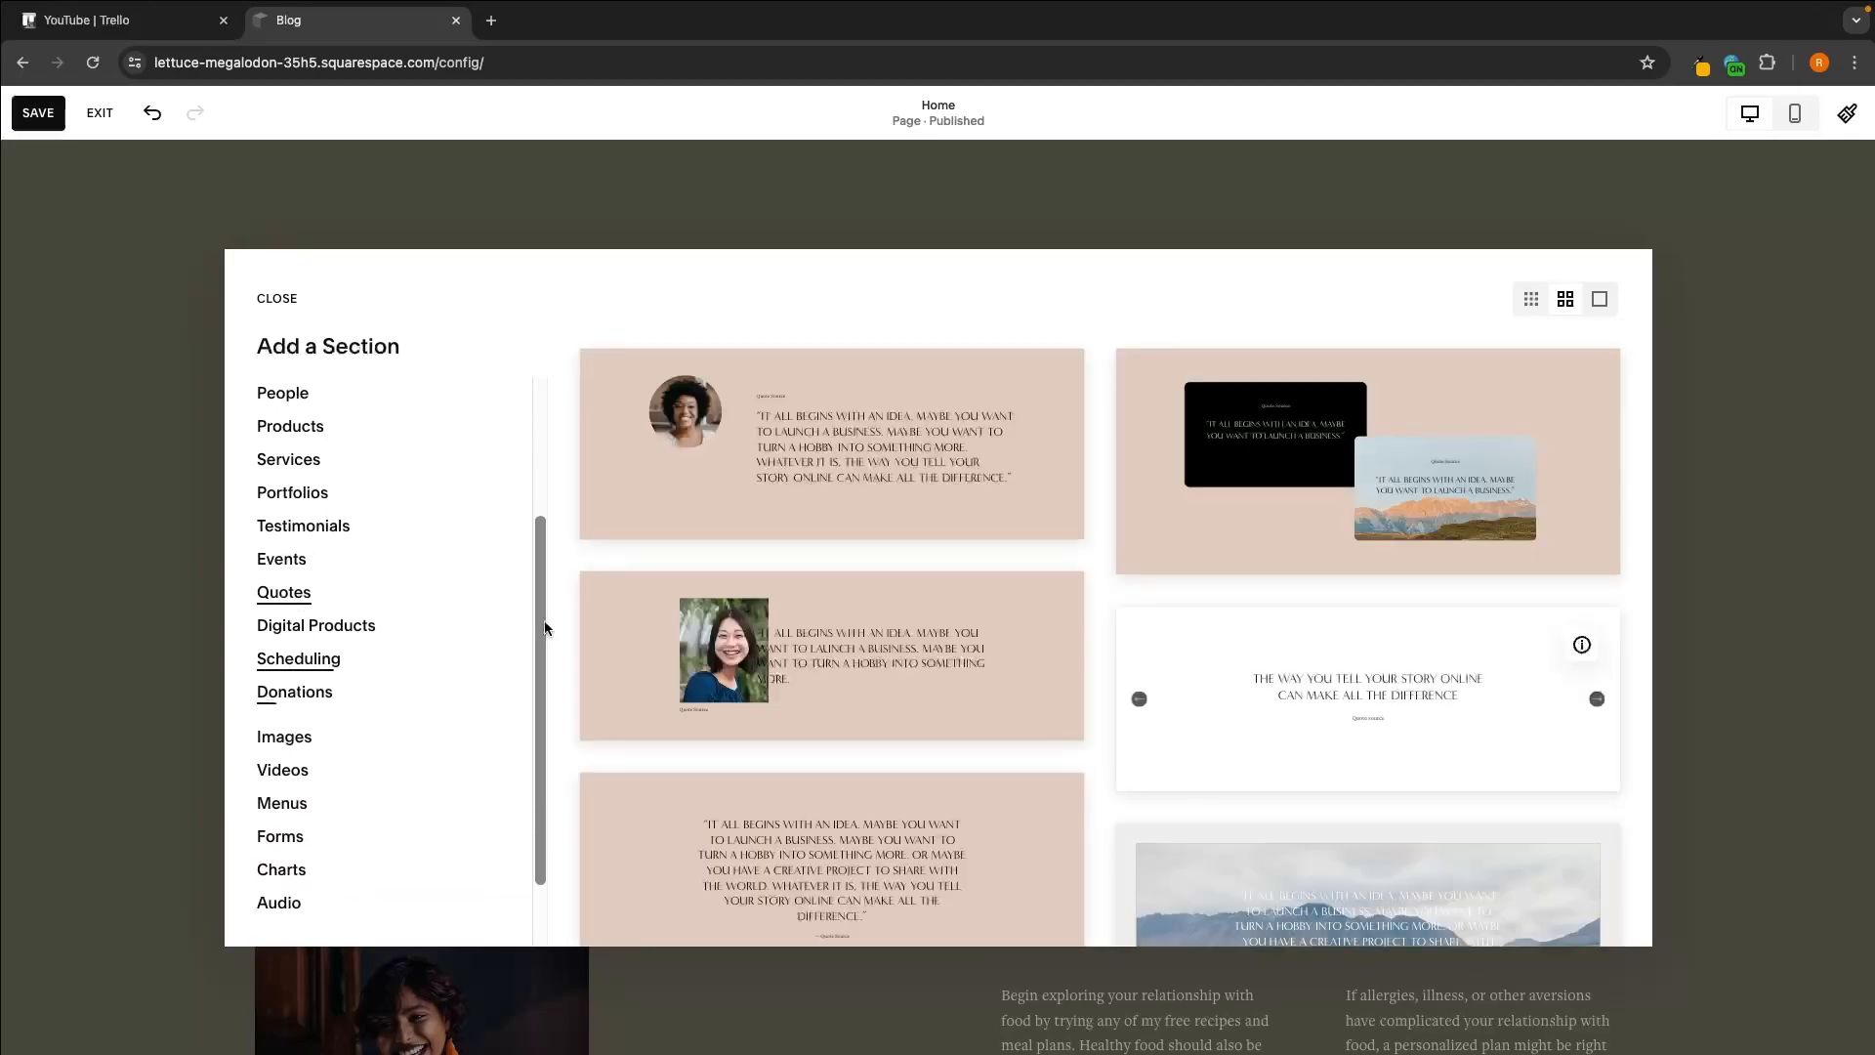
{"action": "scroll", "coordinate": [323, 662], "scroll_direction": "down", "scroll_amount": 1}
{"action": "scroll", "coordinate": [359, 615], "scroll_direction": "up", "scroll_amount": 3}
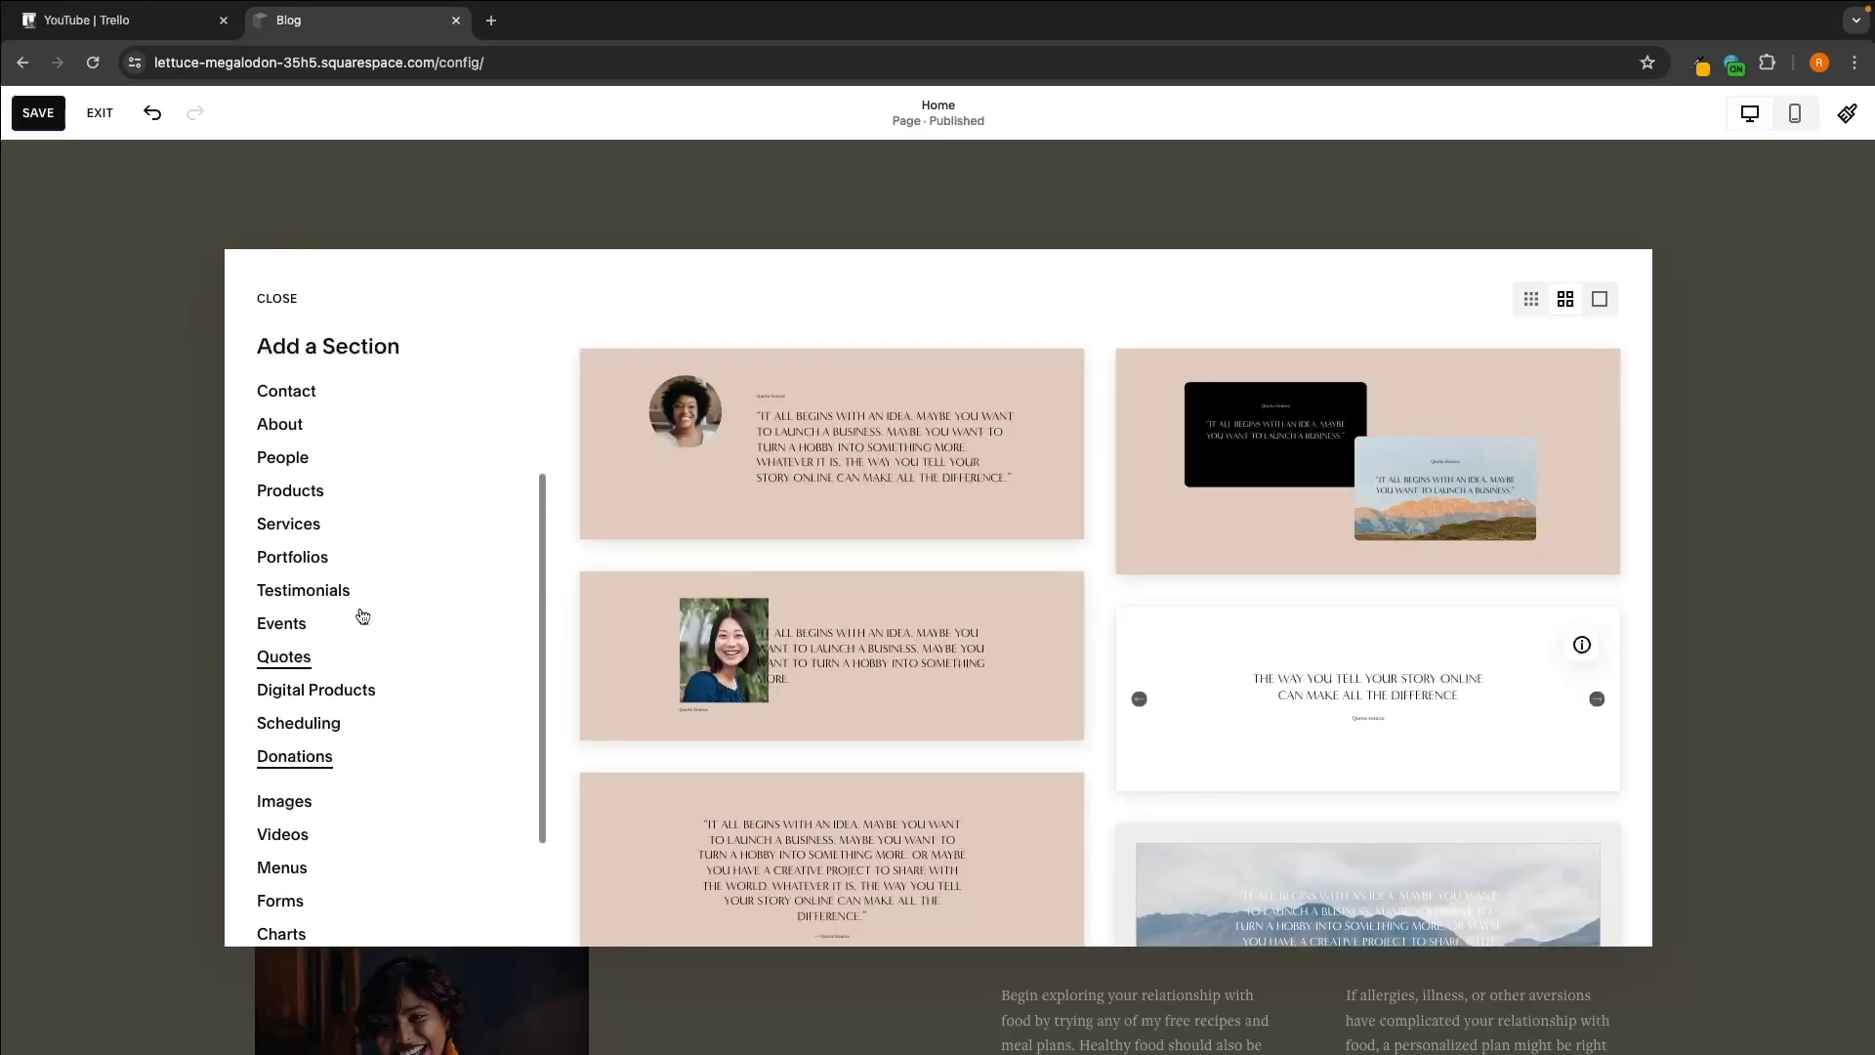
Step: Add the Portfolios layout "Make It Stand Out" with three landscape photos below the "Work with Myhra" section
{"action": "left_click", "coordinate": [326, 669]}
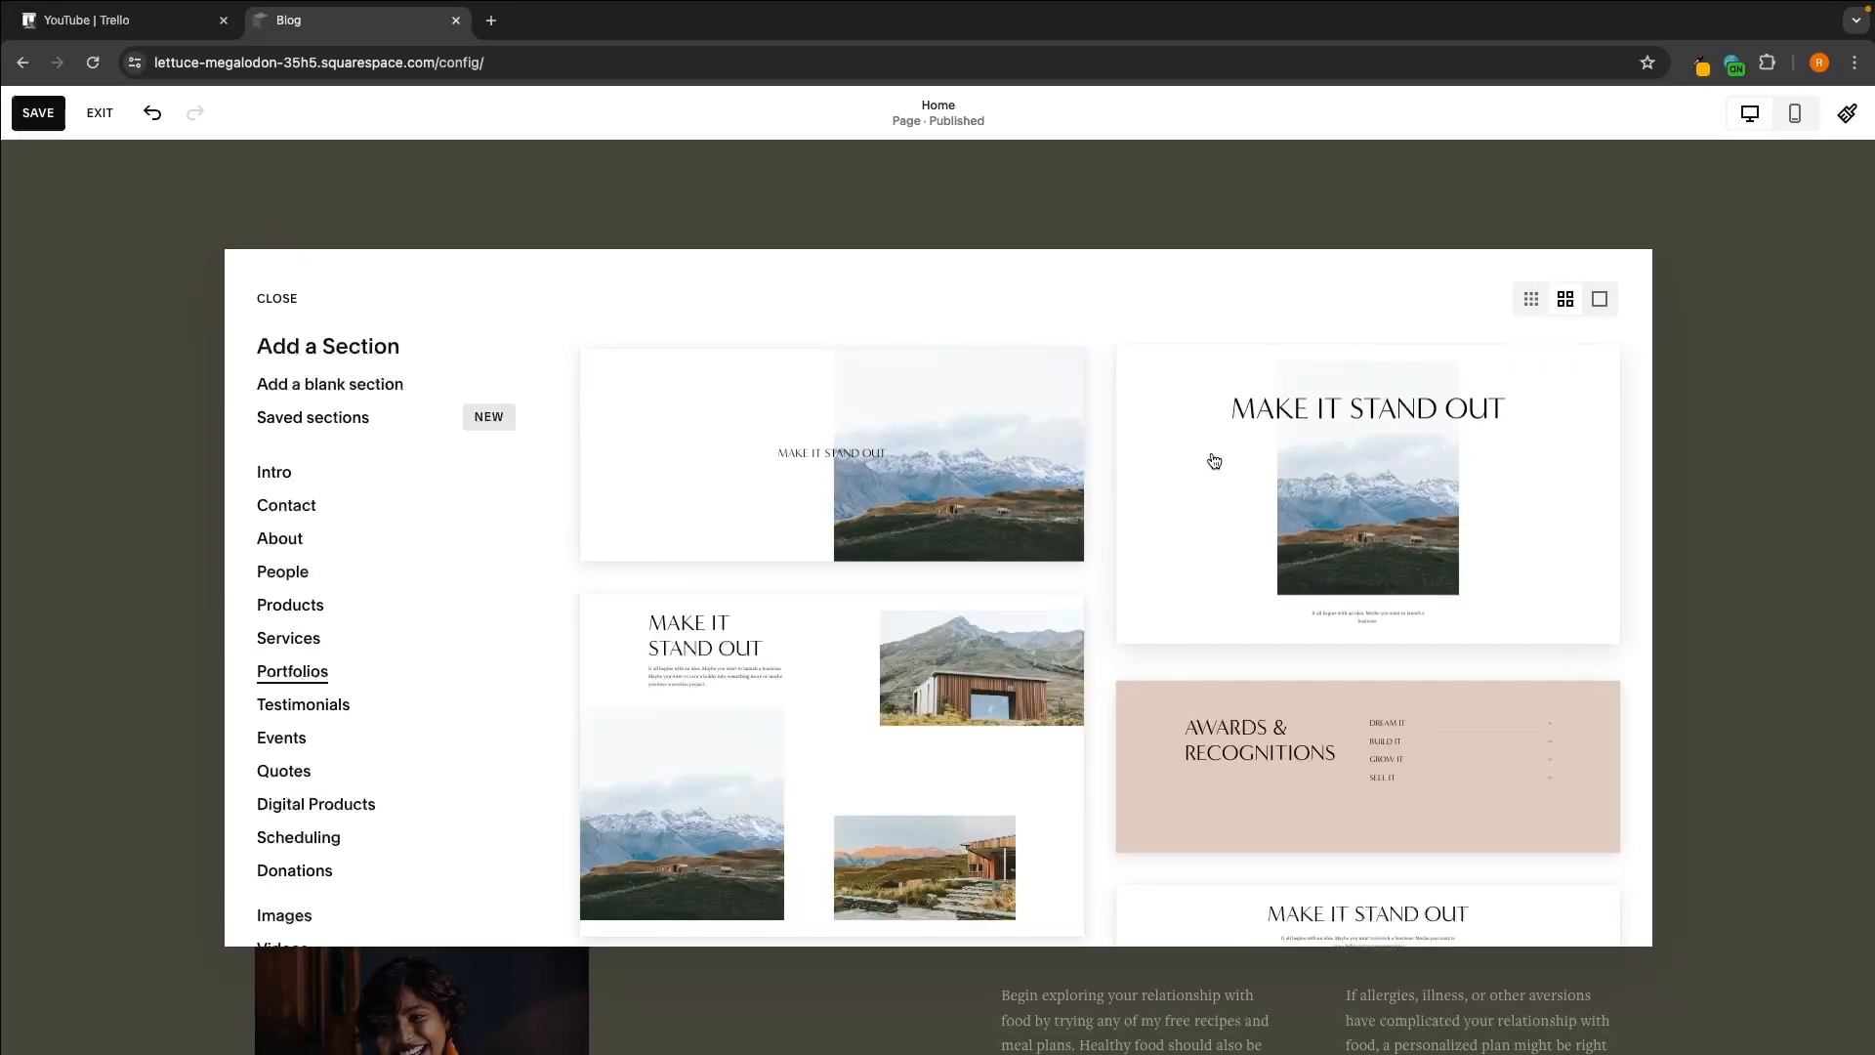
{"action": "scroll", "coordinate": [1214, 463], "scroll_direction": "down", "scroll_amount": 1}
{"action": "left_click", "coordinate": [940, 539]}
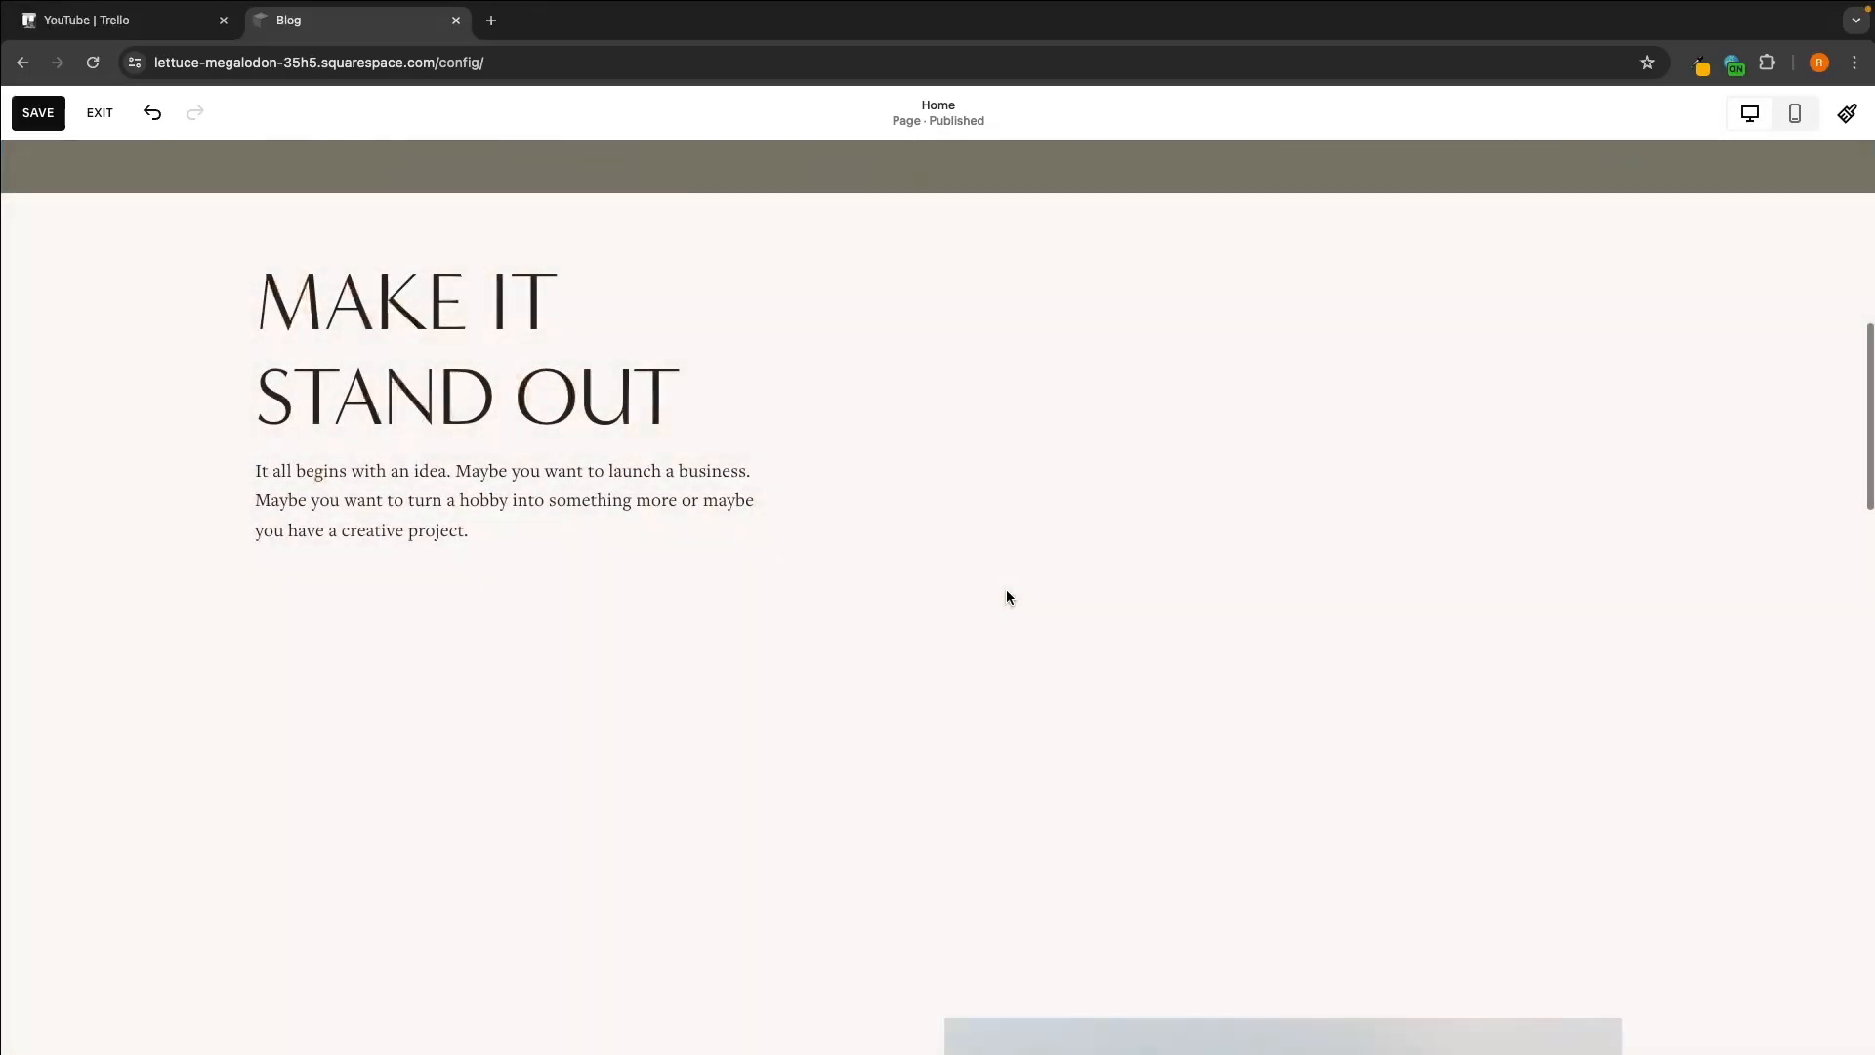
Step: Review the new "Make It Stand Out" section and examine its format, color and background settings
{"action": "scroll", "coordinate": [882, 776], "scroll_direction": "down", "scroll_amount": 6}
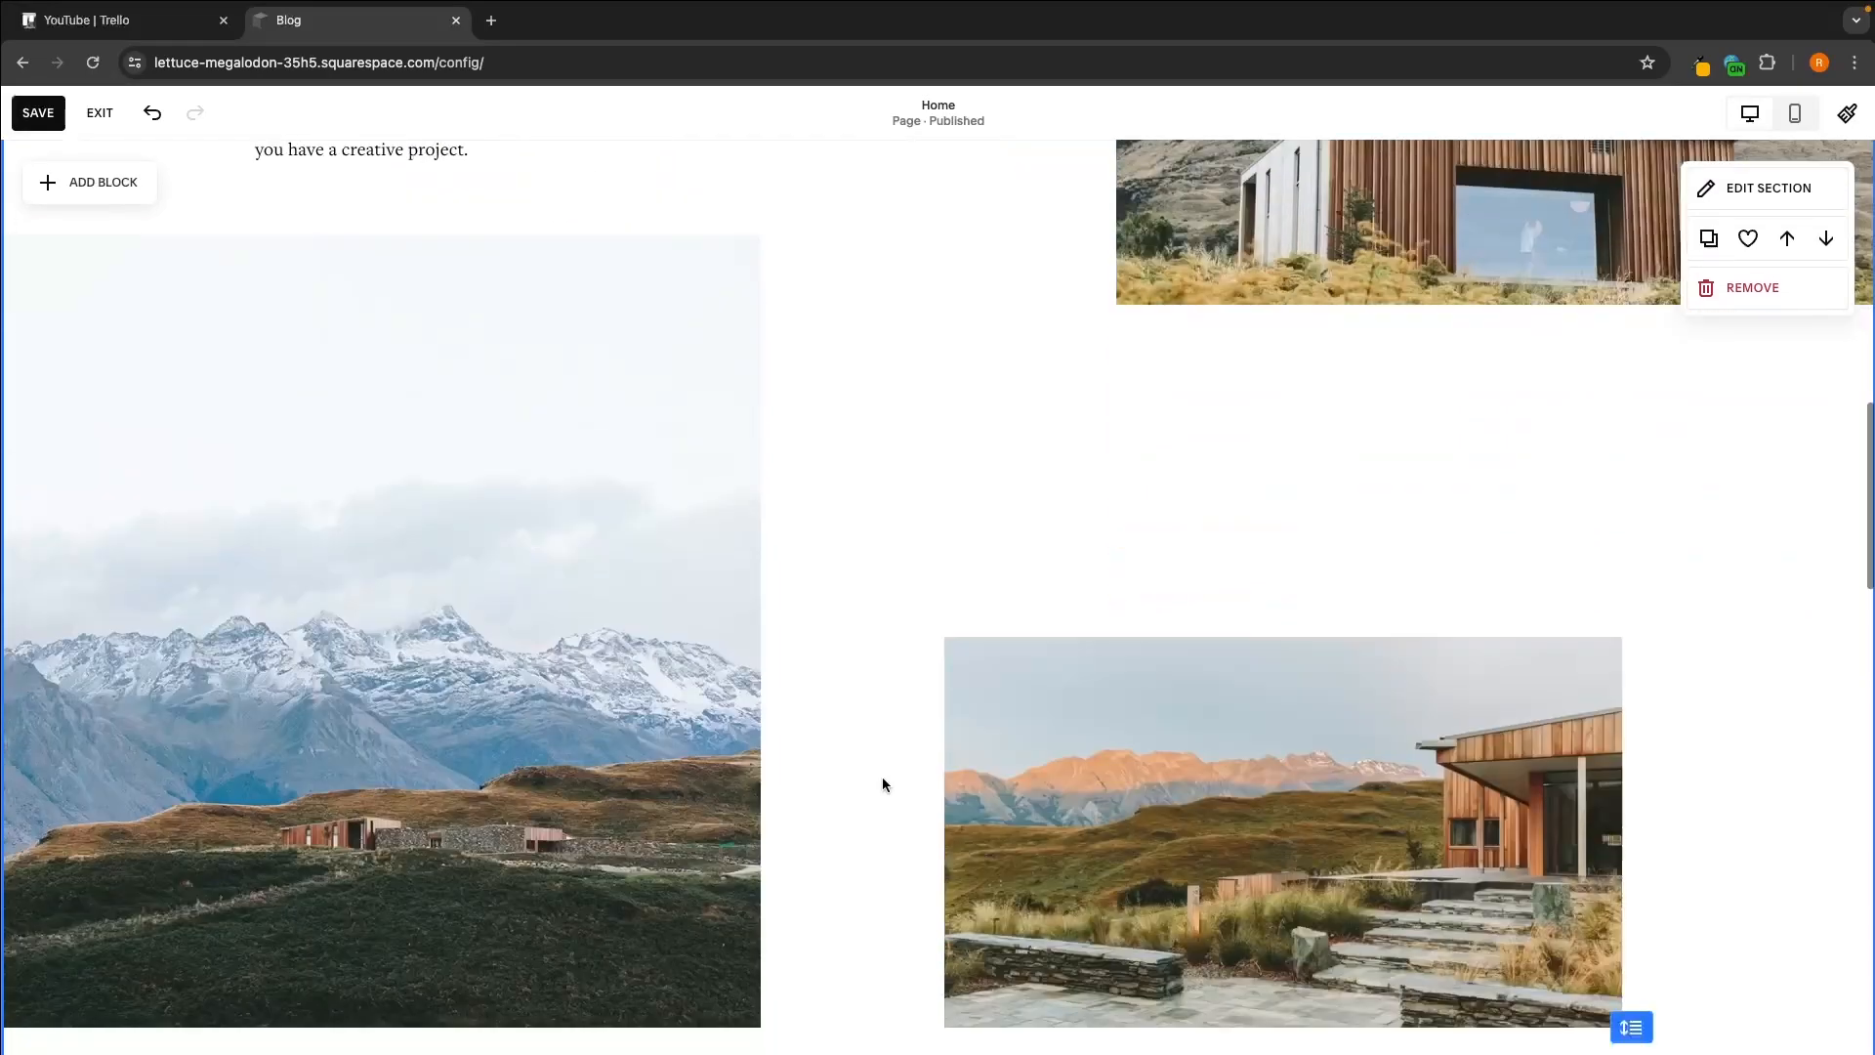
{"action": "scroll", "coordinate": [882, 776], "scroll_direction": "up", "scroll_amount": 3}
{"action": "scroll", "coordinate": [909, 713], "scroll_direction": "up", "scroll_amount": 4}
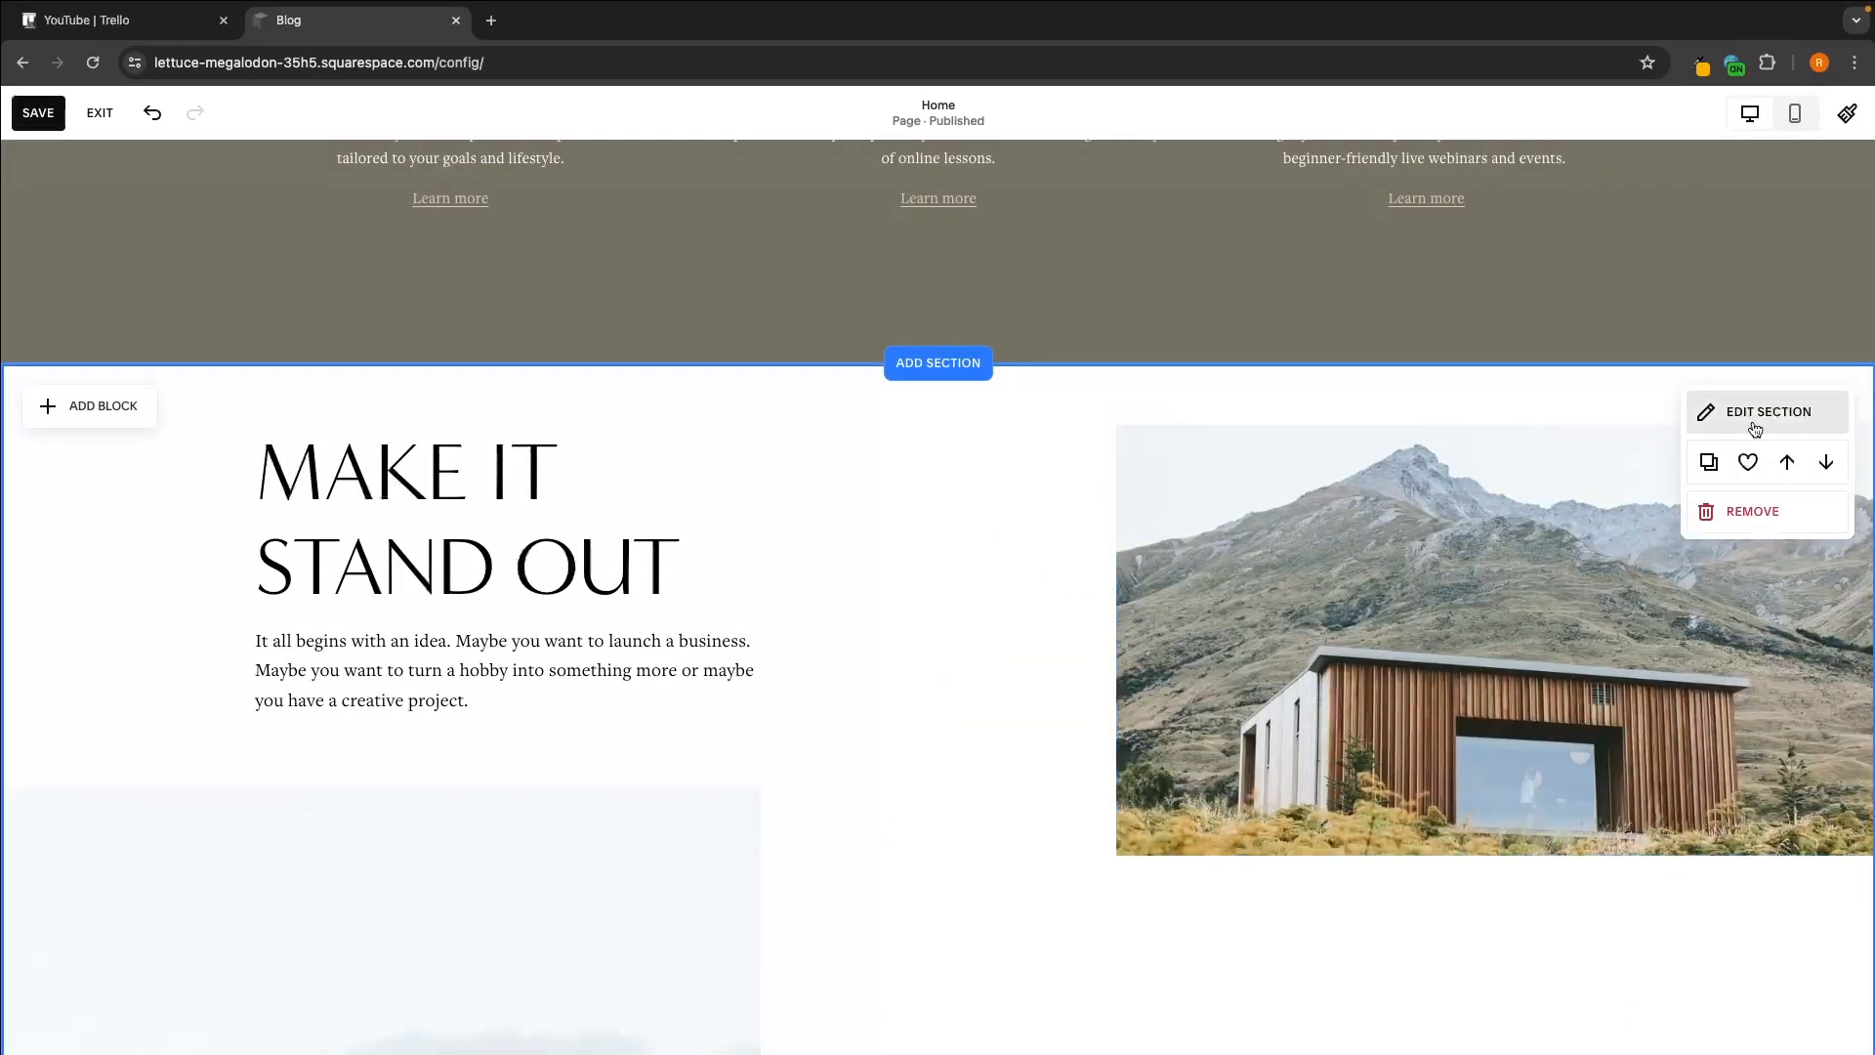
{"action": "left_click", "coordinate": [1756, 425]}
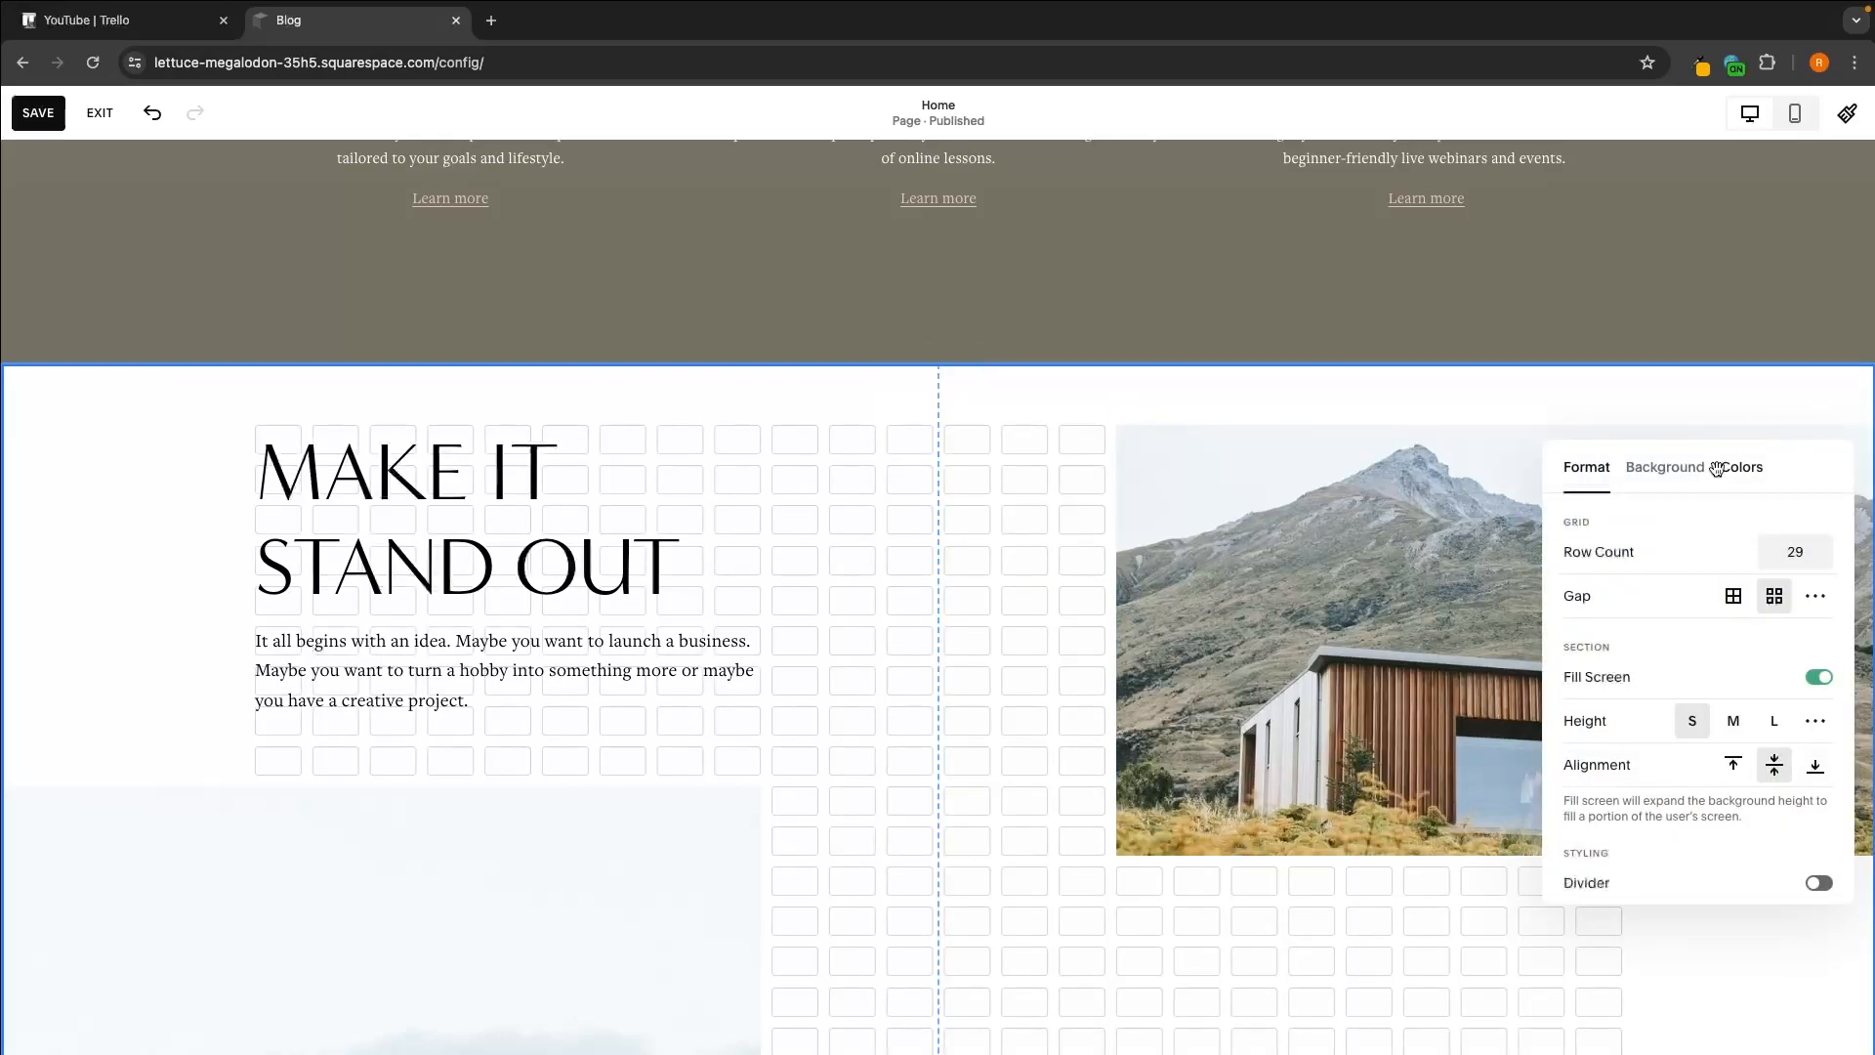
{"action": "left_click", "coordinate": [1719, 469]}
{"action": "left_click", "coordinate": [1665, 469]}
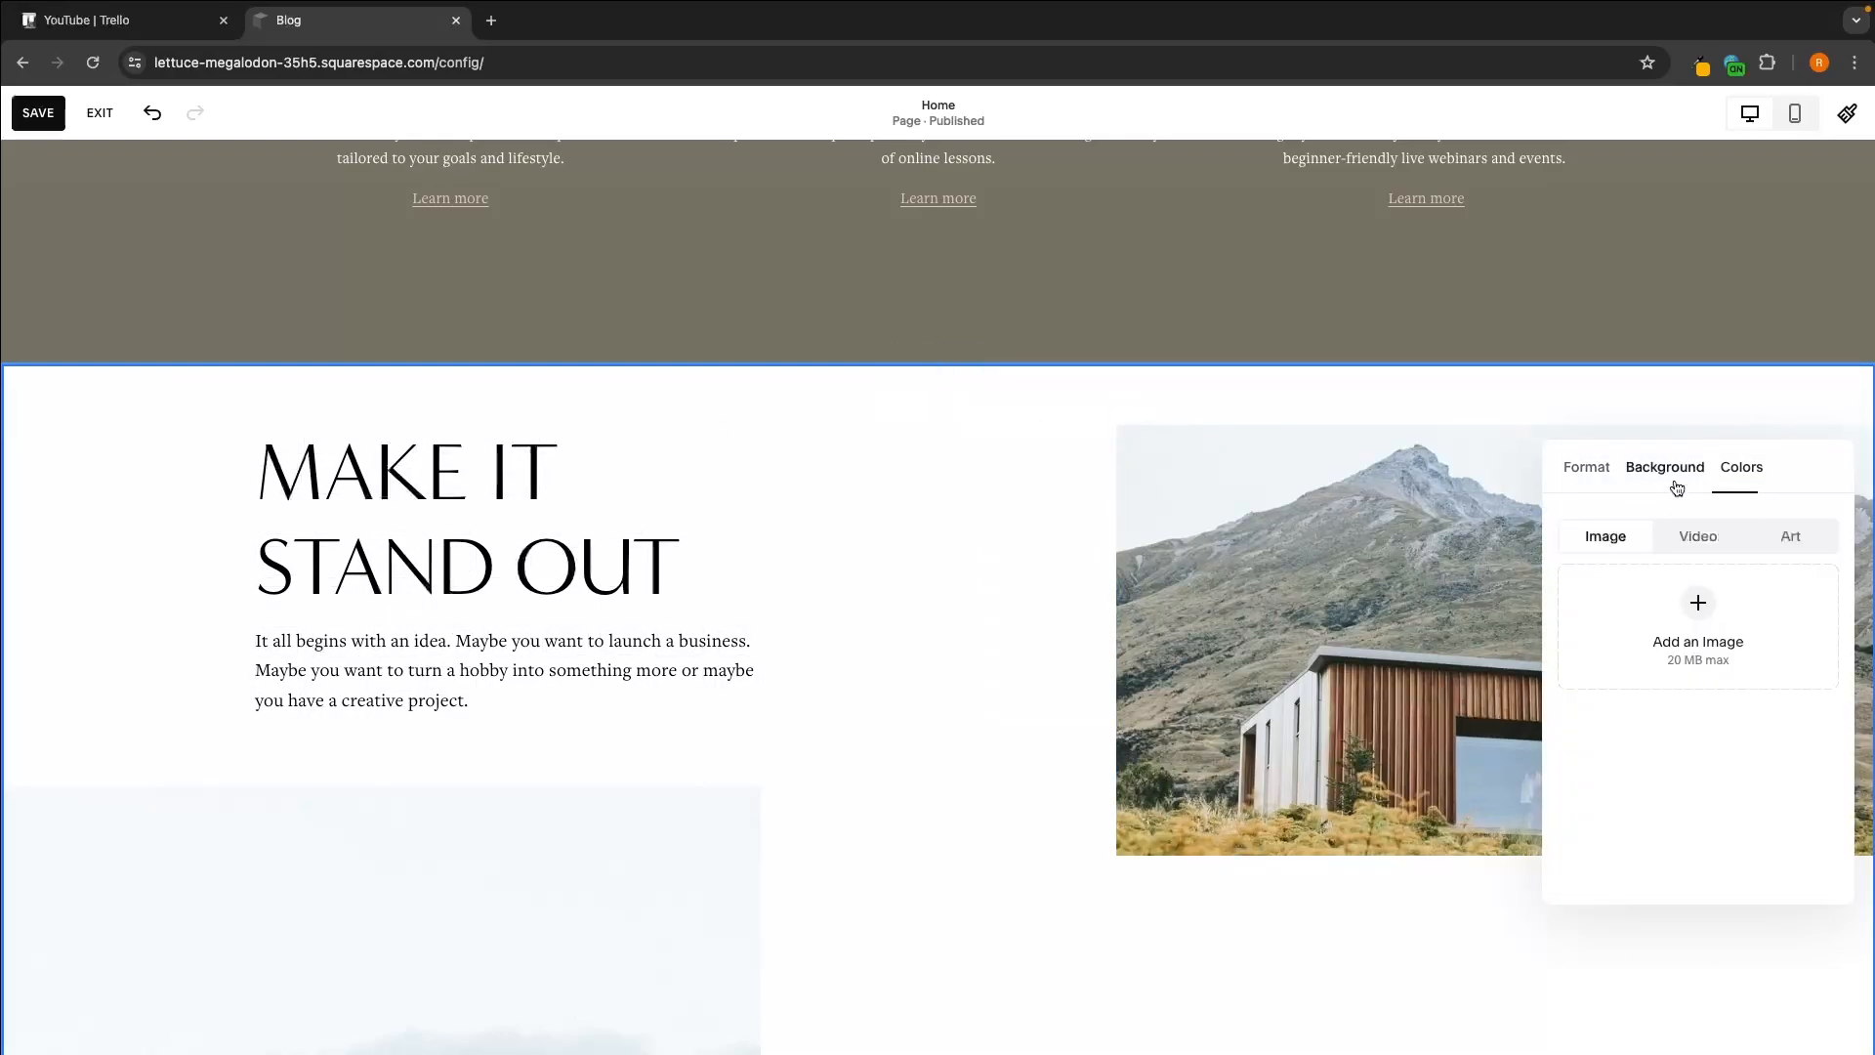
{"action": "left_click", "coordinate": [1589, 474]}
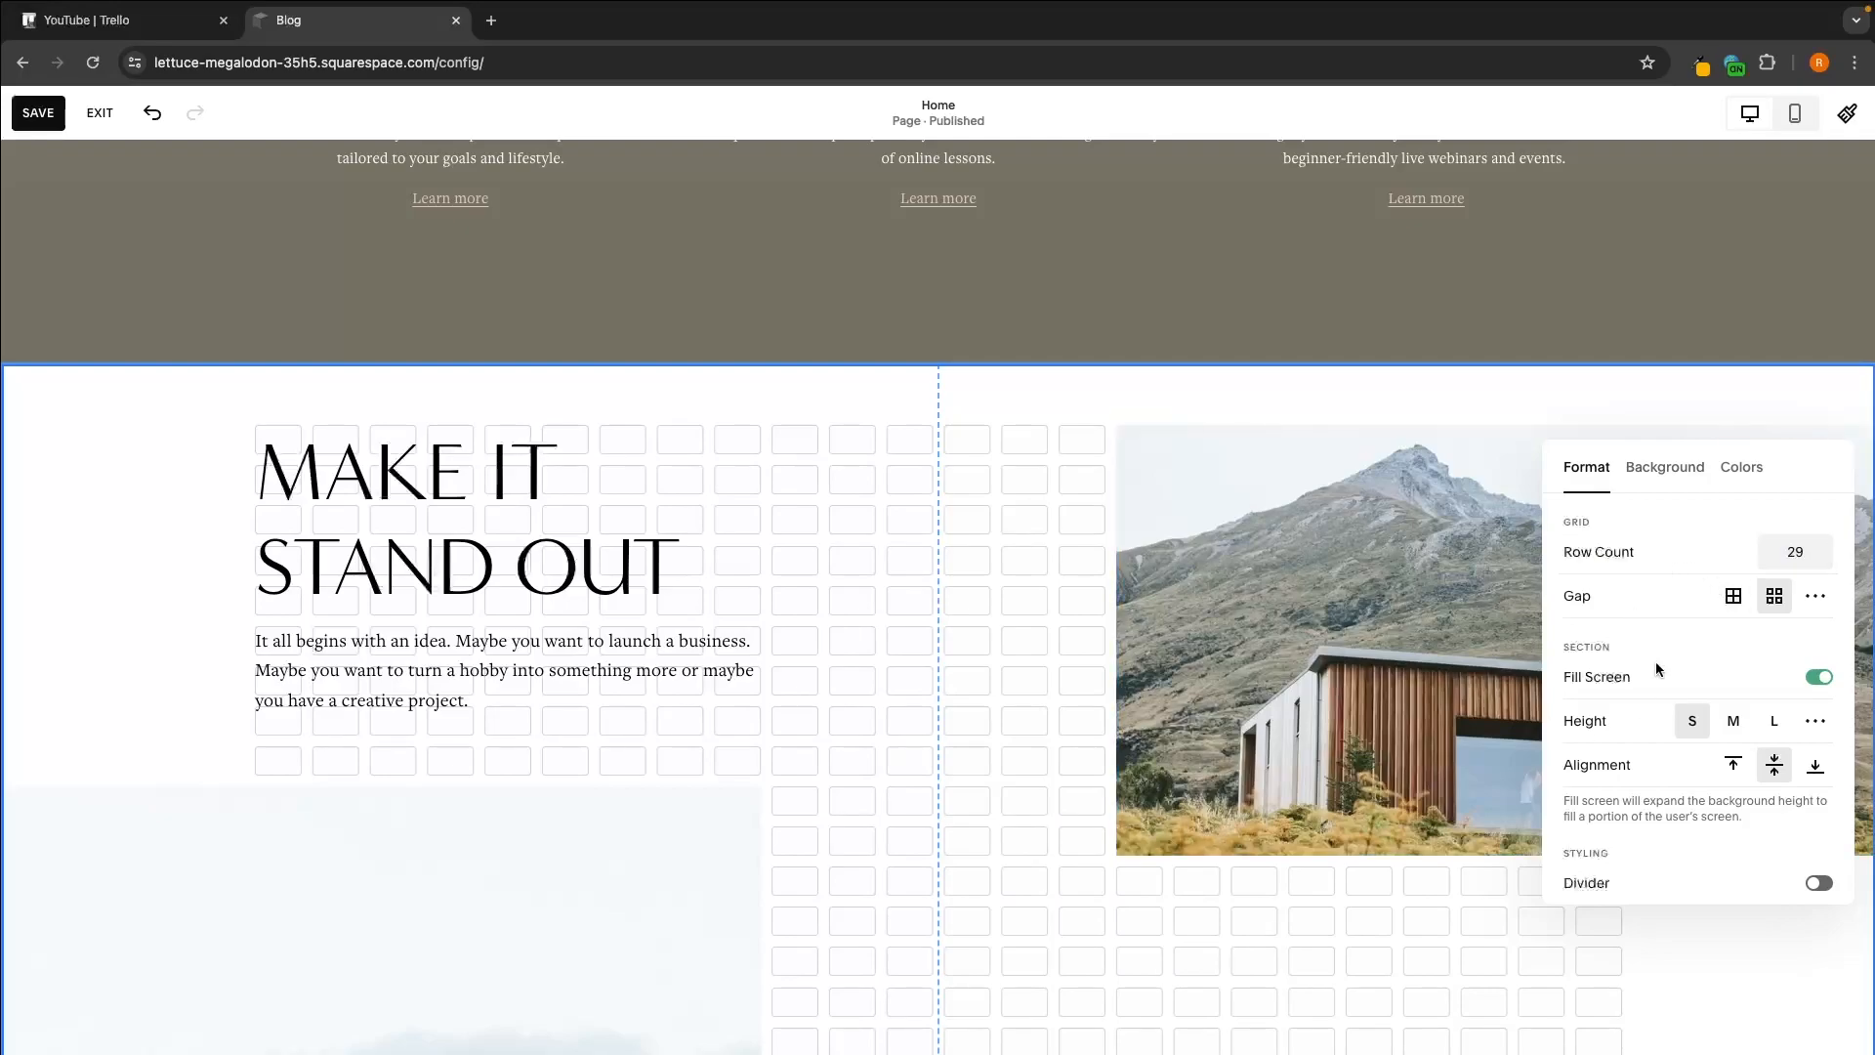
Step: Examine the editable "Make It Stand Out" heading and the content settings of the cabin photo beside it
{"action": "double_click", "coordinate": [603, 533]}
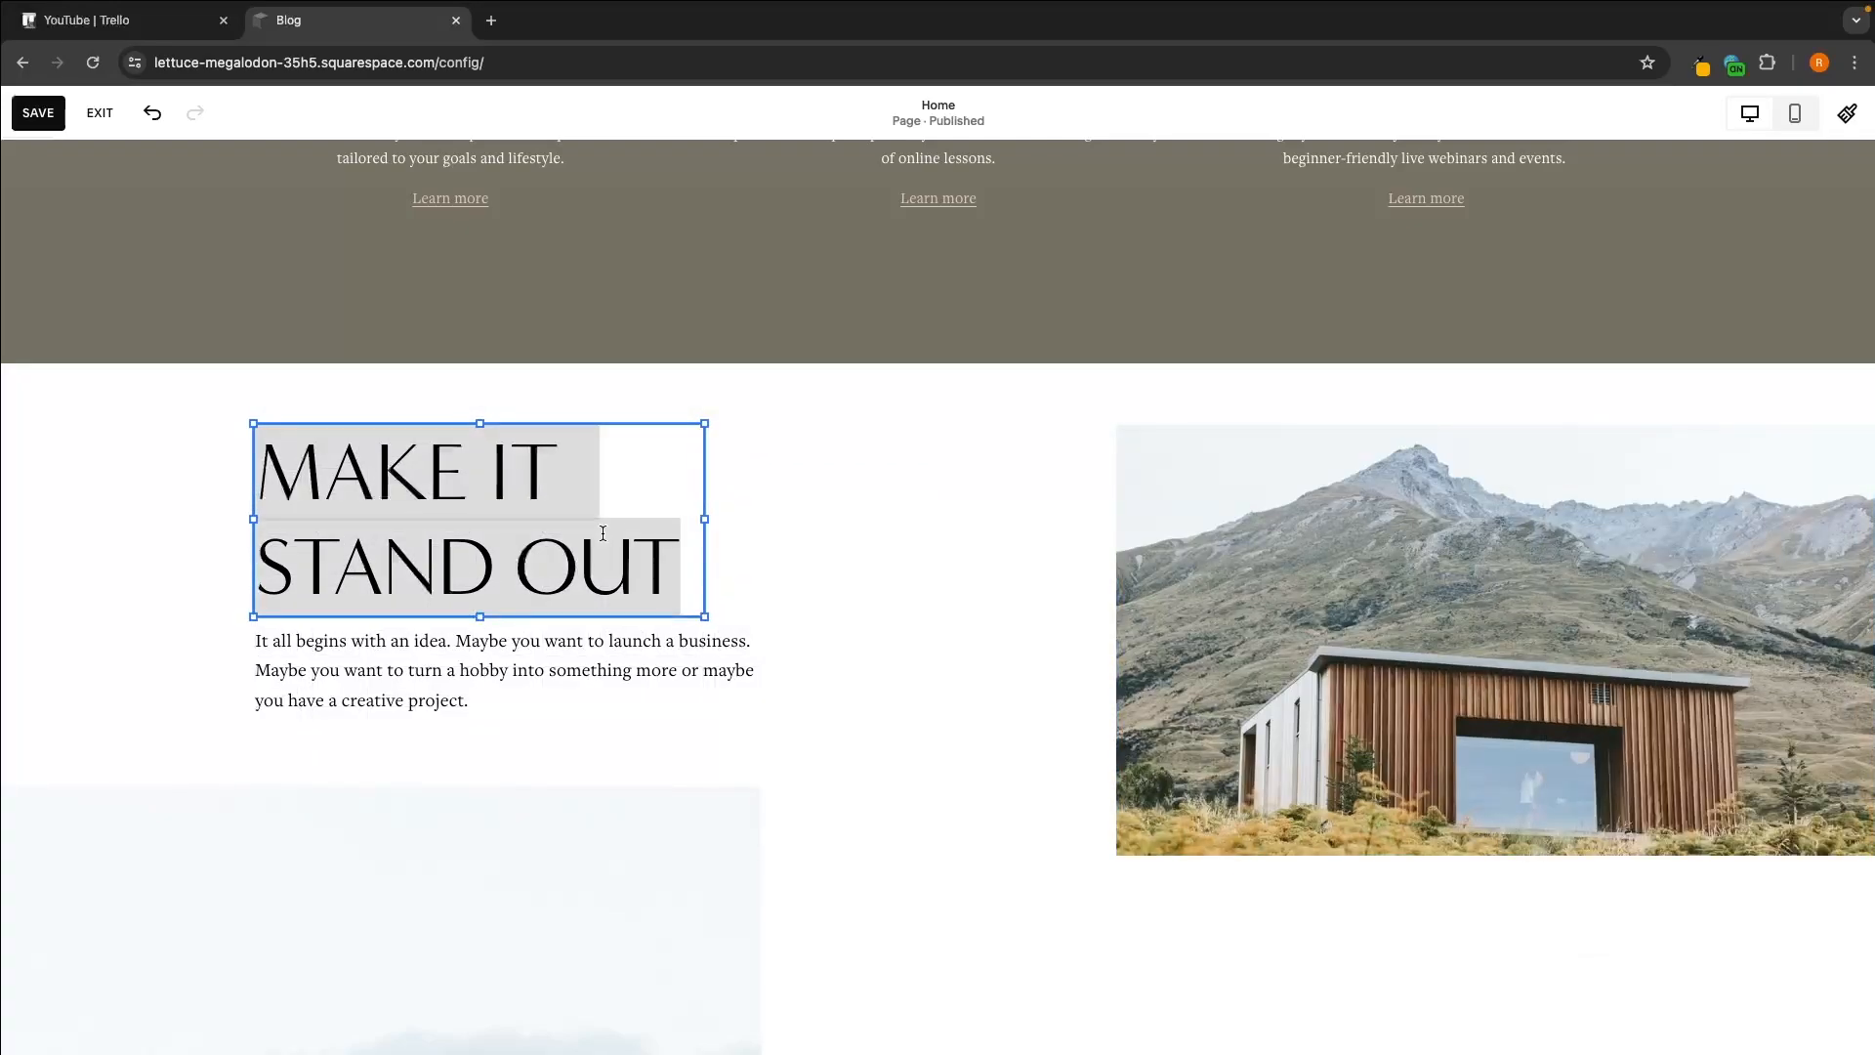
{"action": "left_click", "coordinate": [1250, 508]}
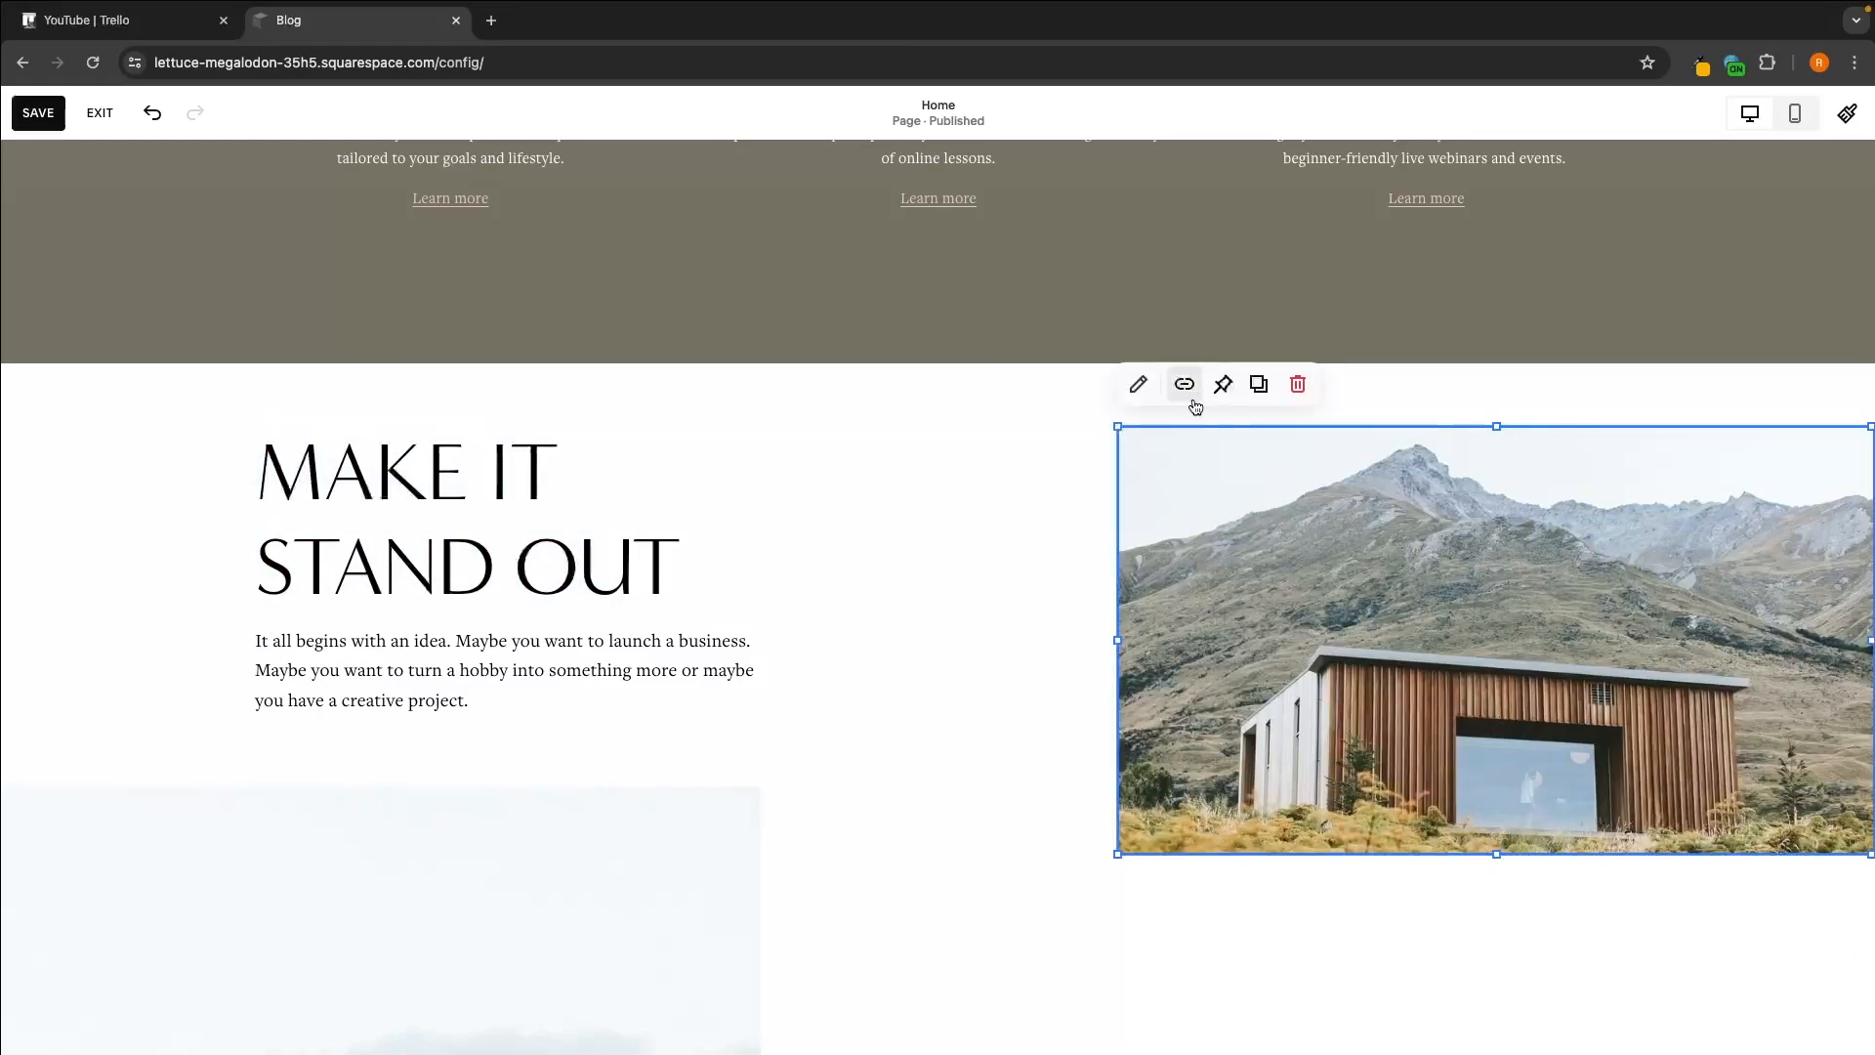
{"action": "left_click", "coordinate": [1139, 385]}
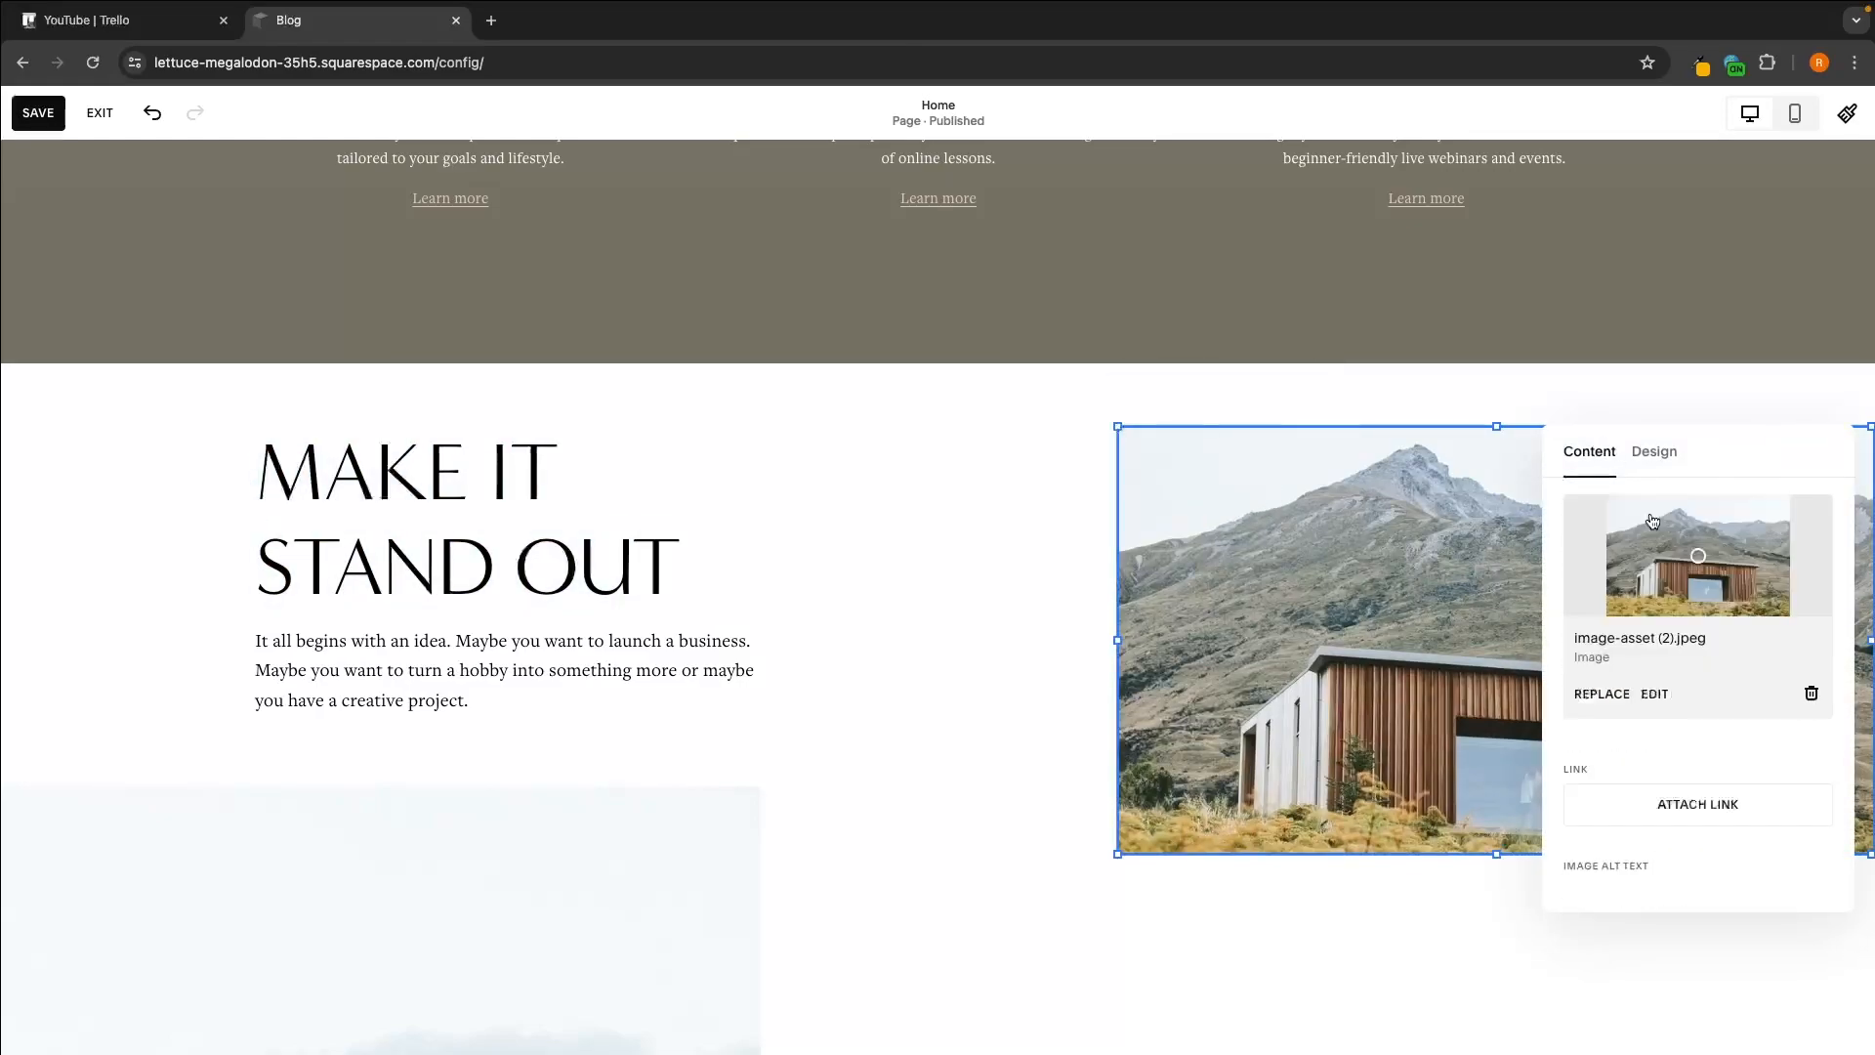
{"action": "scroll", "coordinate": [1551, 450], "scroll_direction": "up", "scroll_amount": 7}
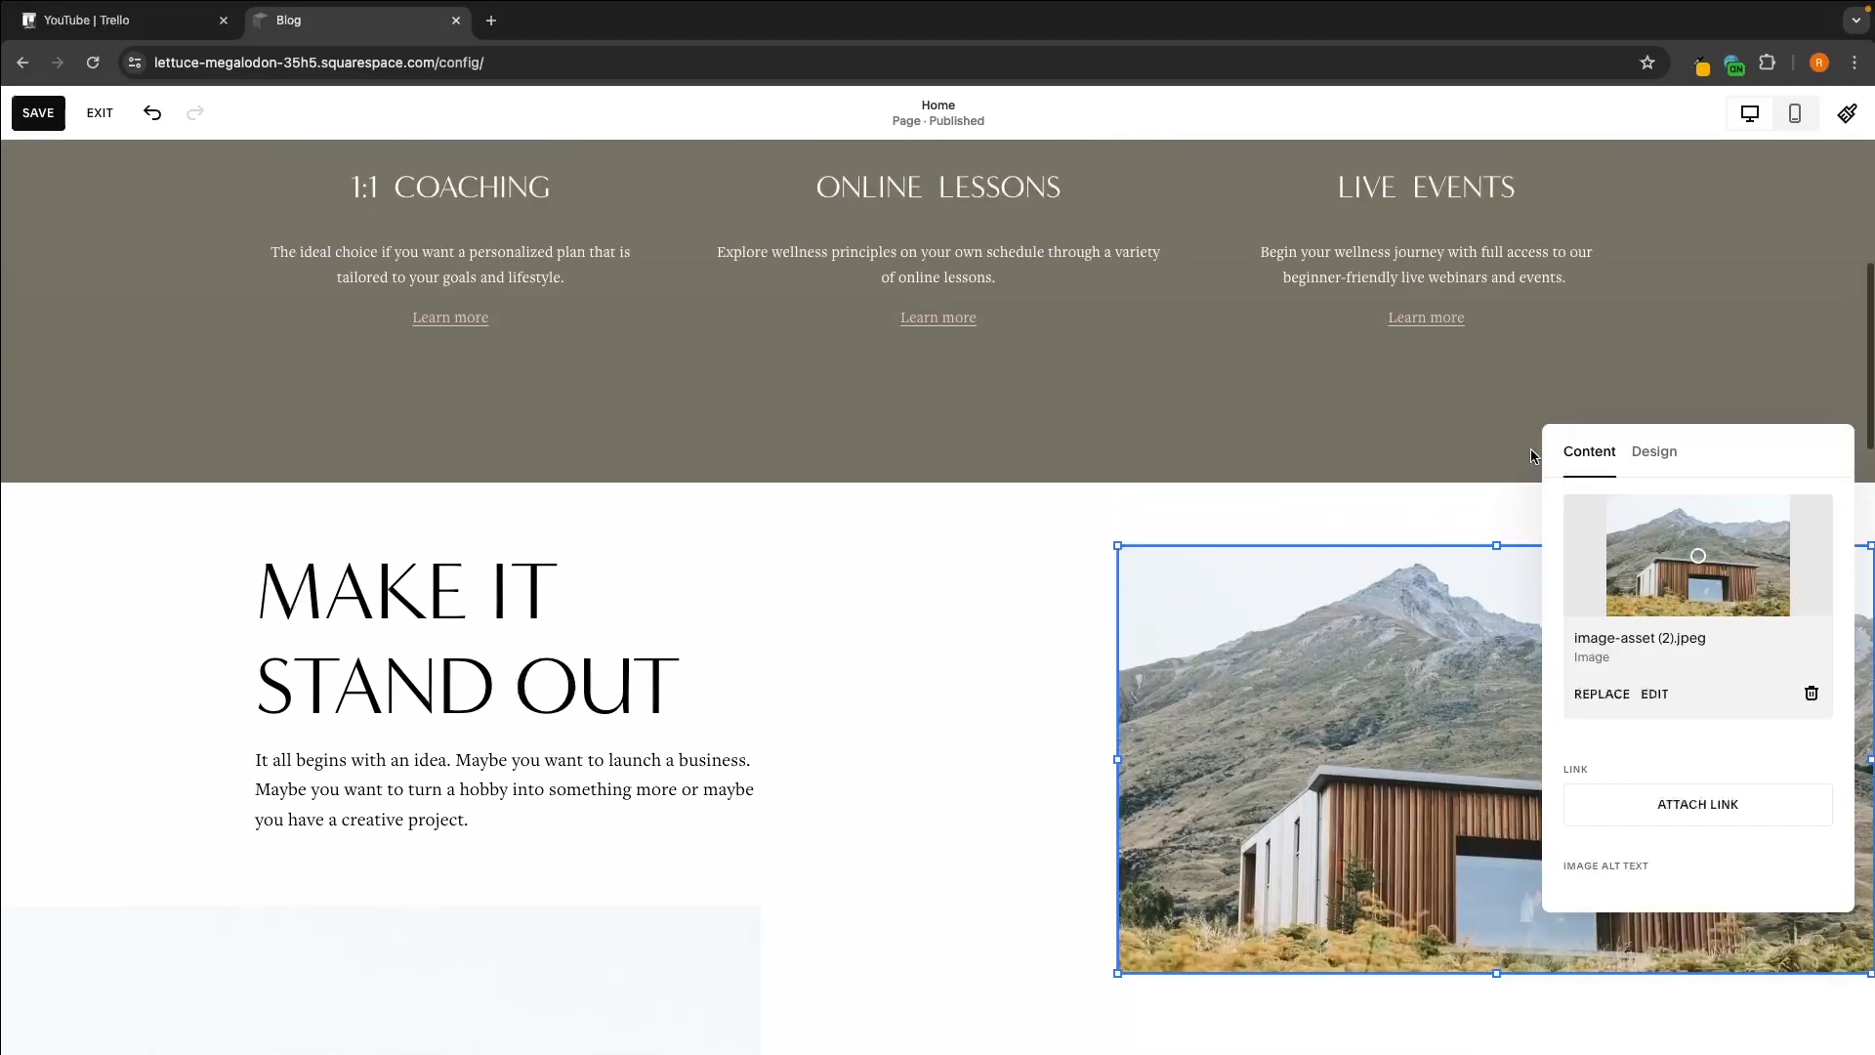
{"action": "left_click", "coordinate": [1525, 455]}
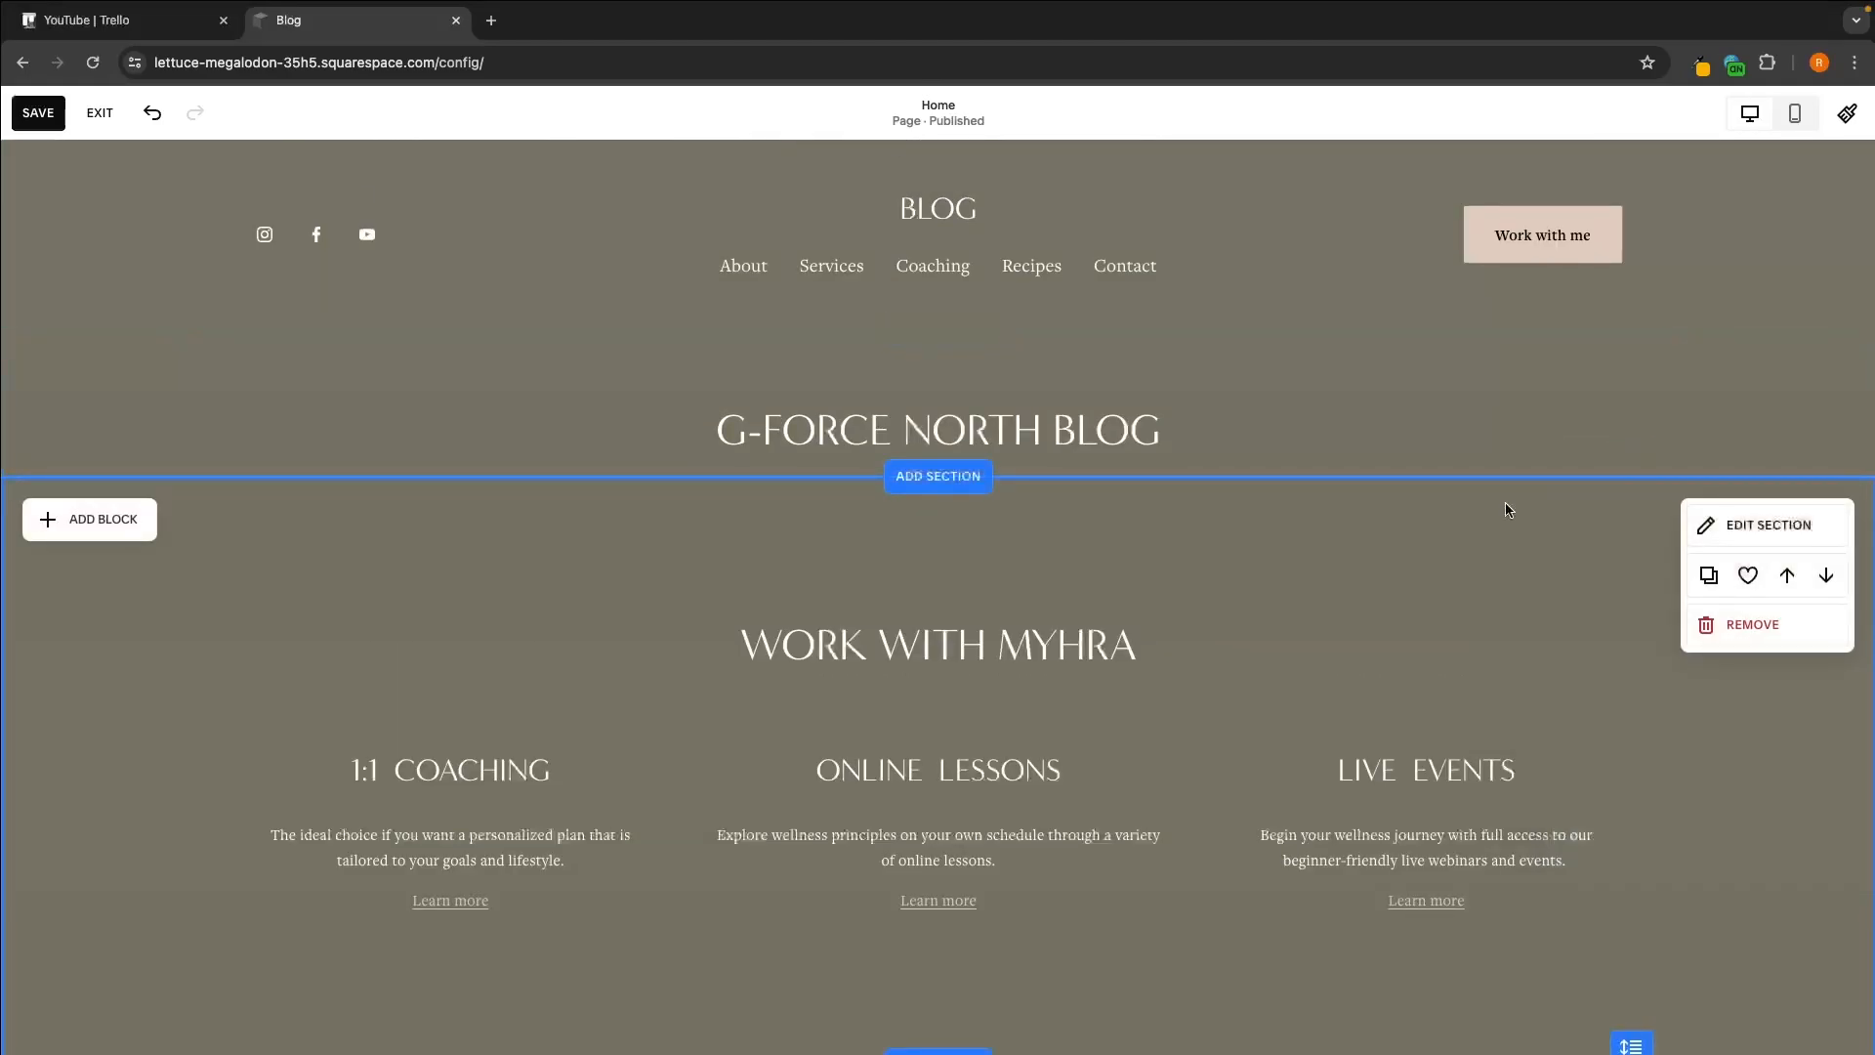
Step: Save the home page changes and exit page editing
{"action": "left_click", "coordinate": [36, 114]}
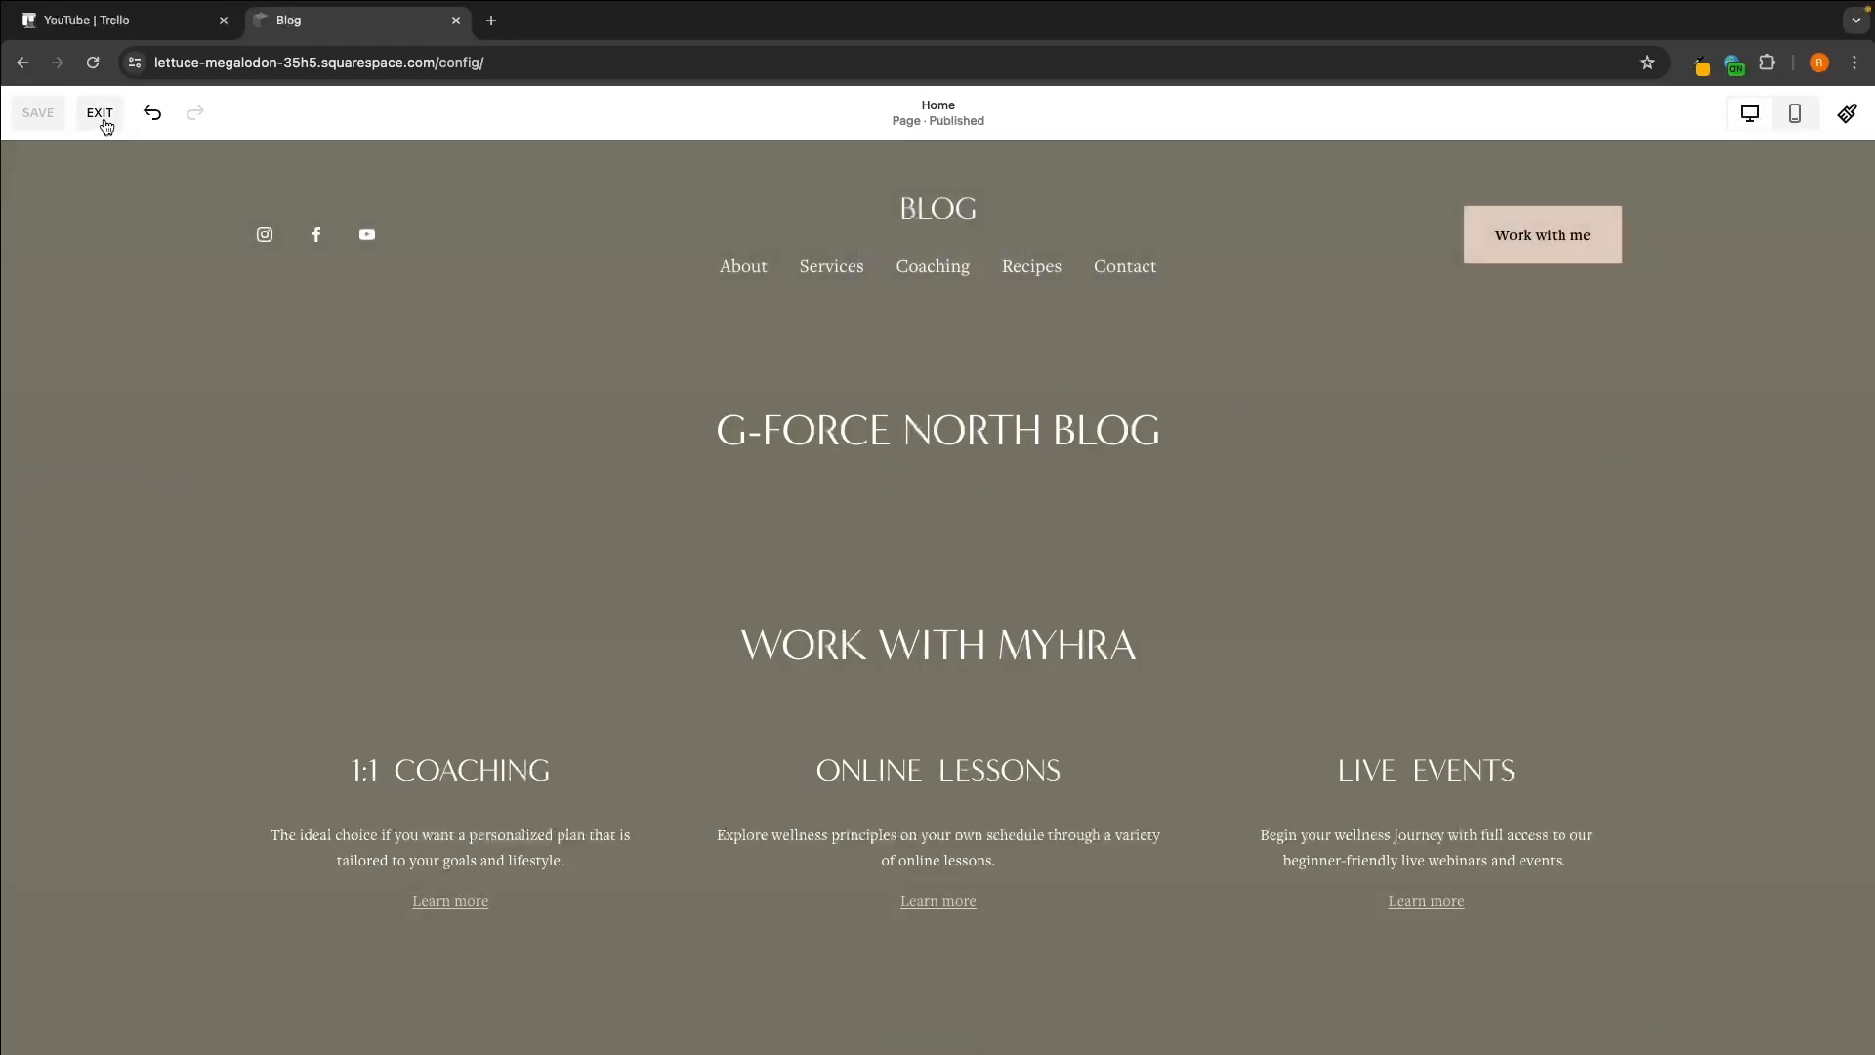
{"action": "left_click", "coordinate": [100, 113]}
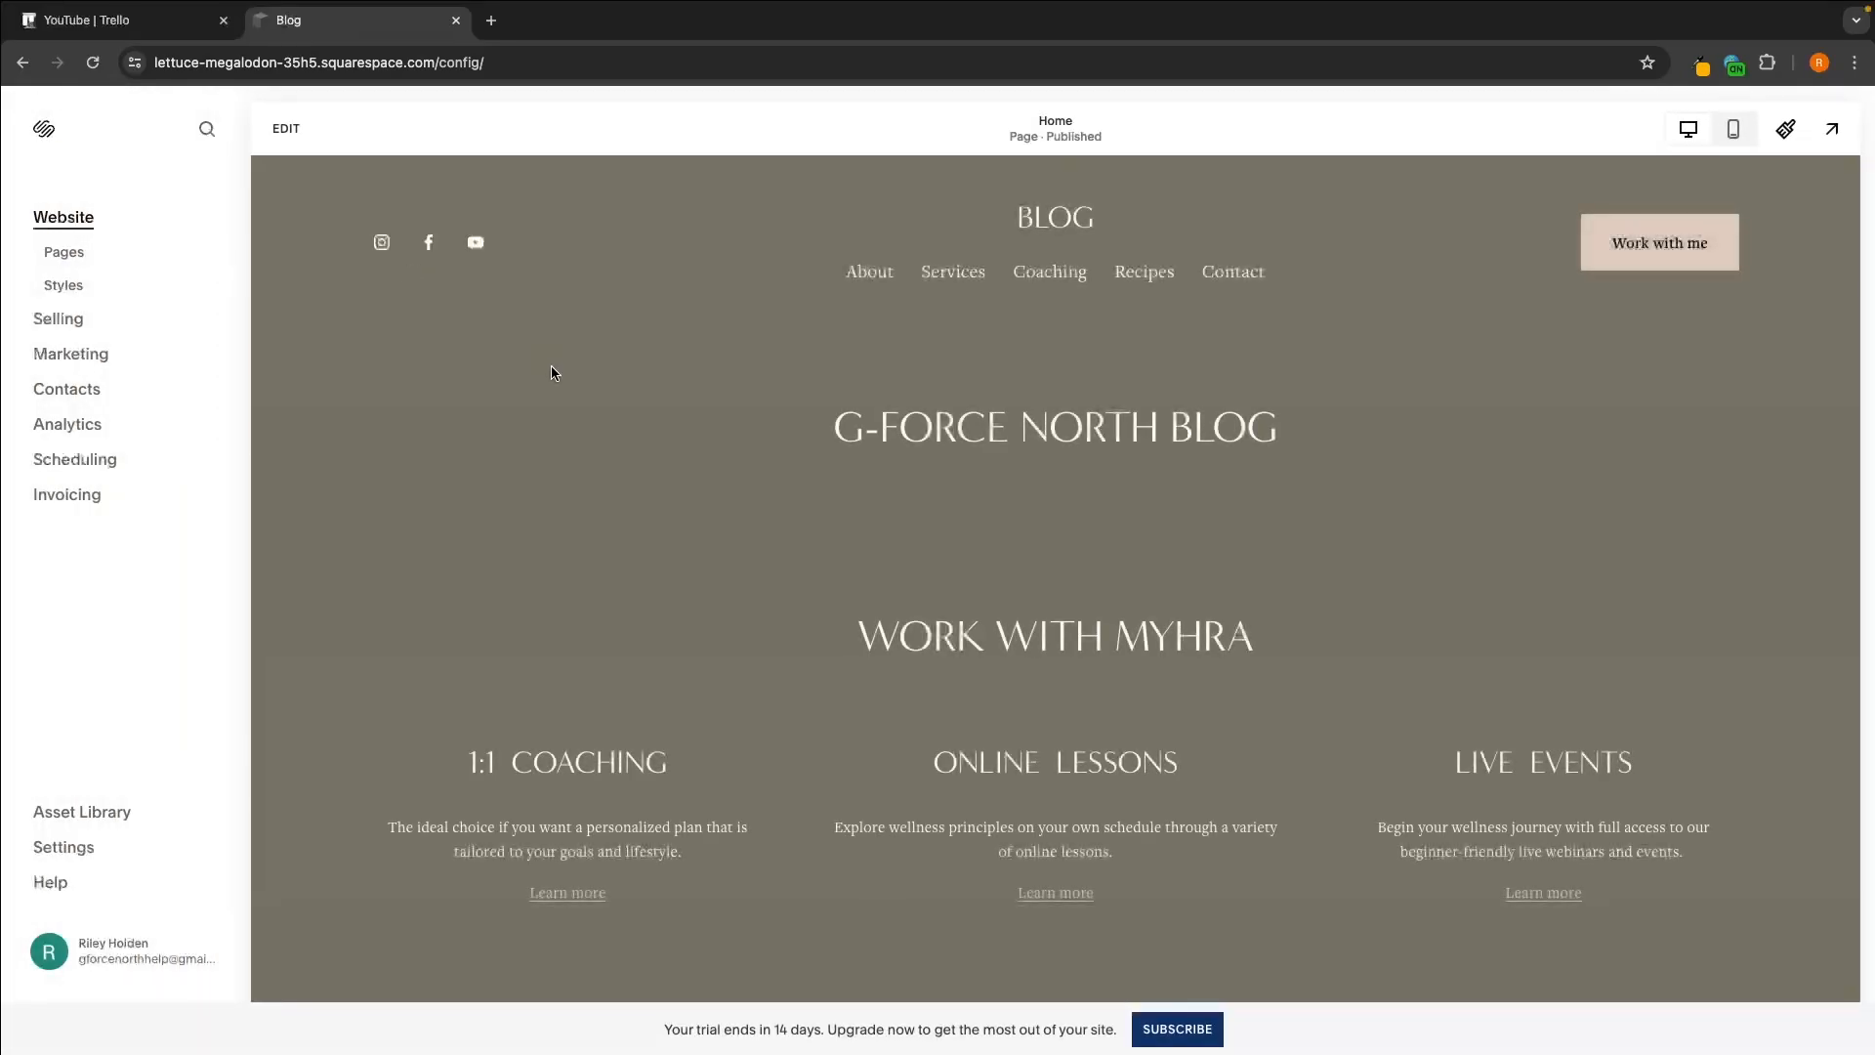
{"action": "left_click", "coordinate": [724, 475]}
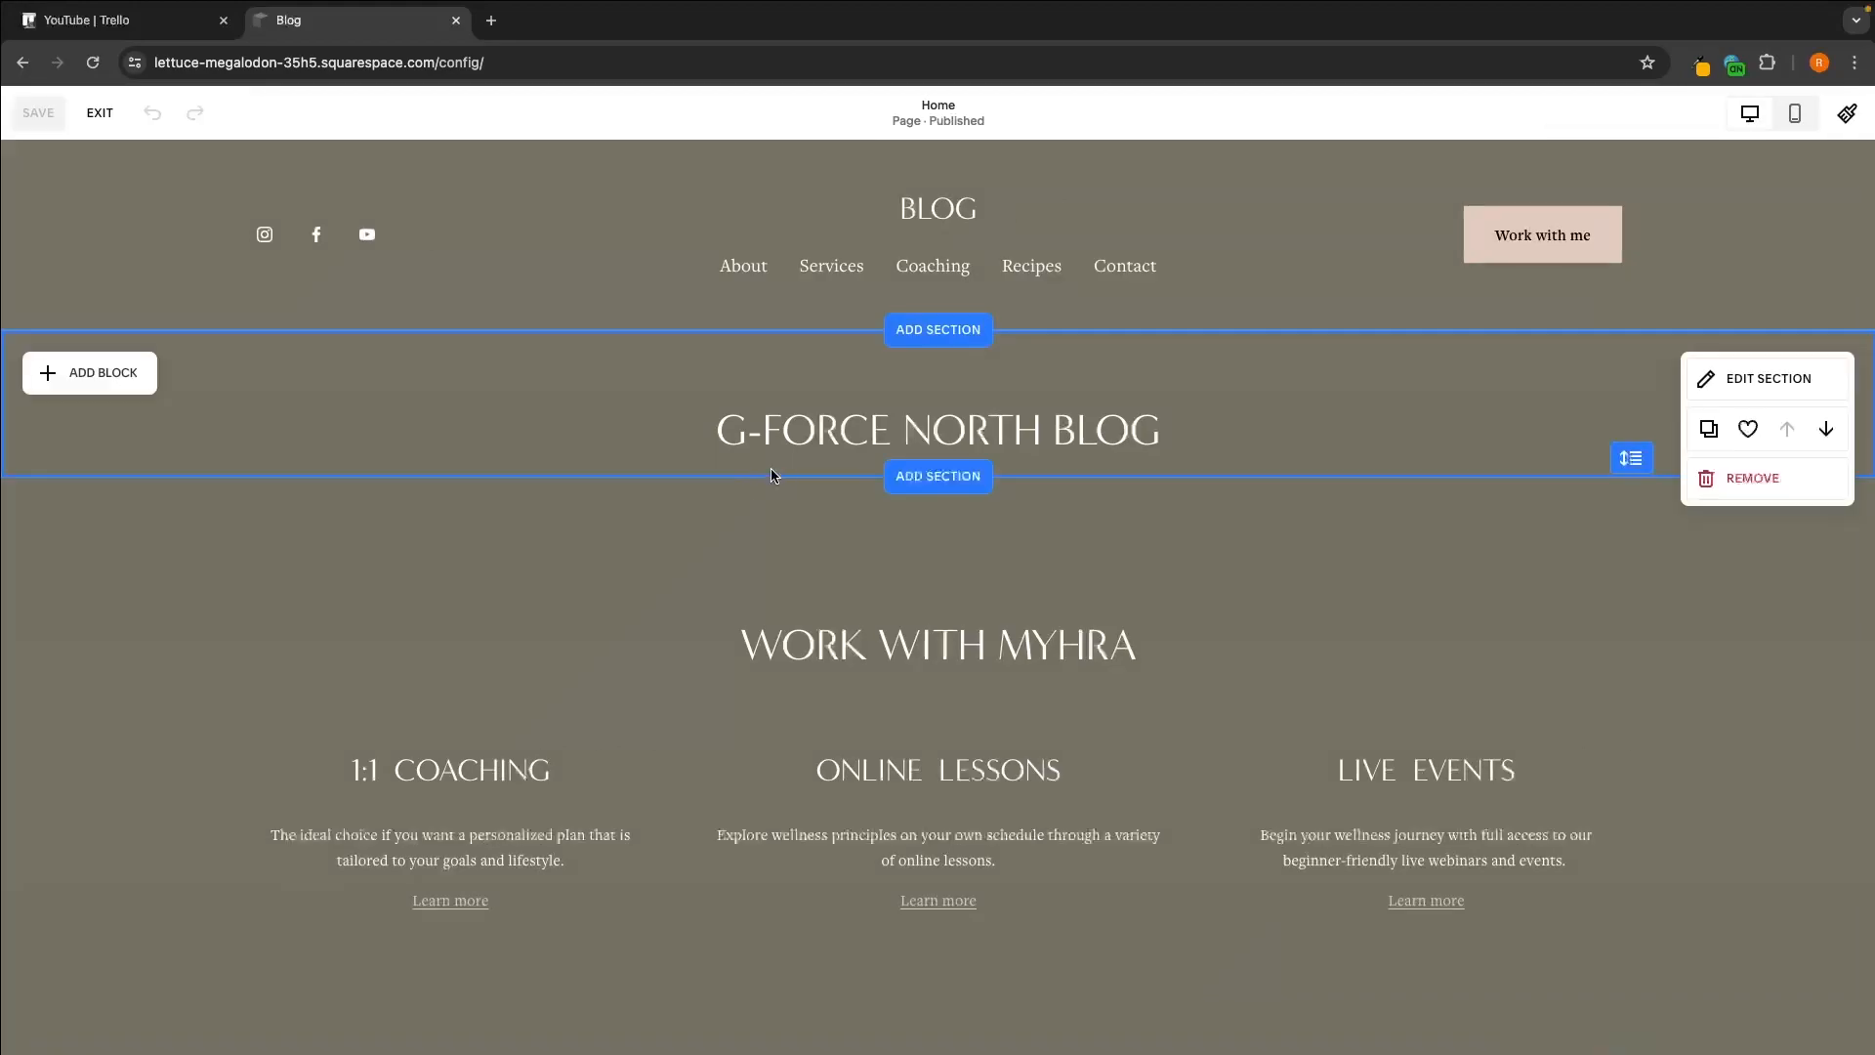
{"action": "left_click", "coordinate": [105, 114]}
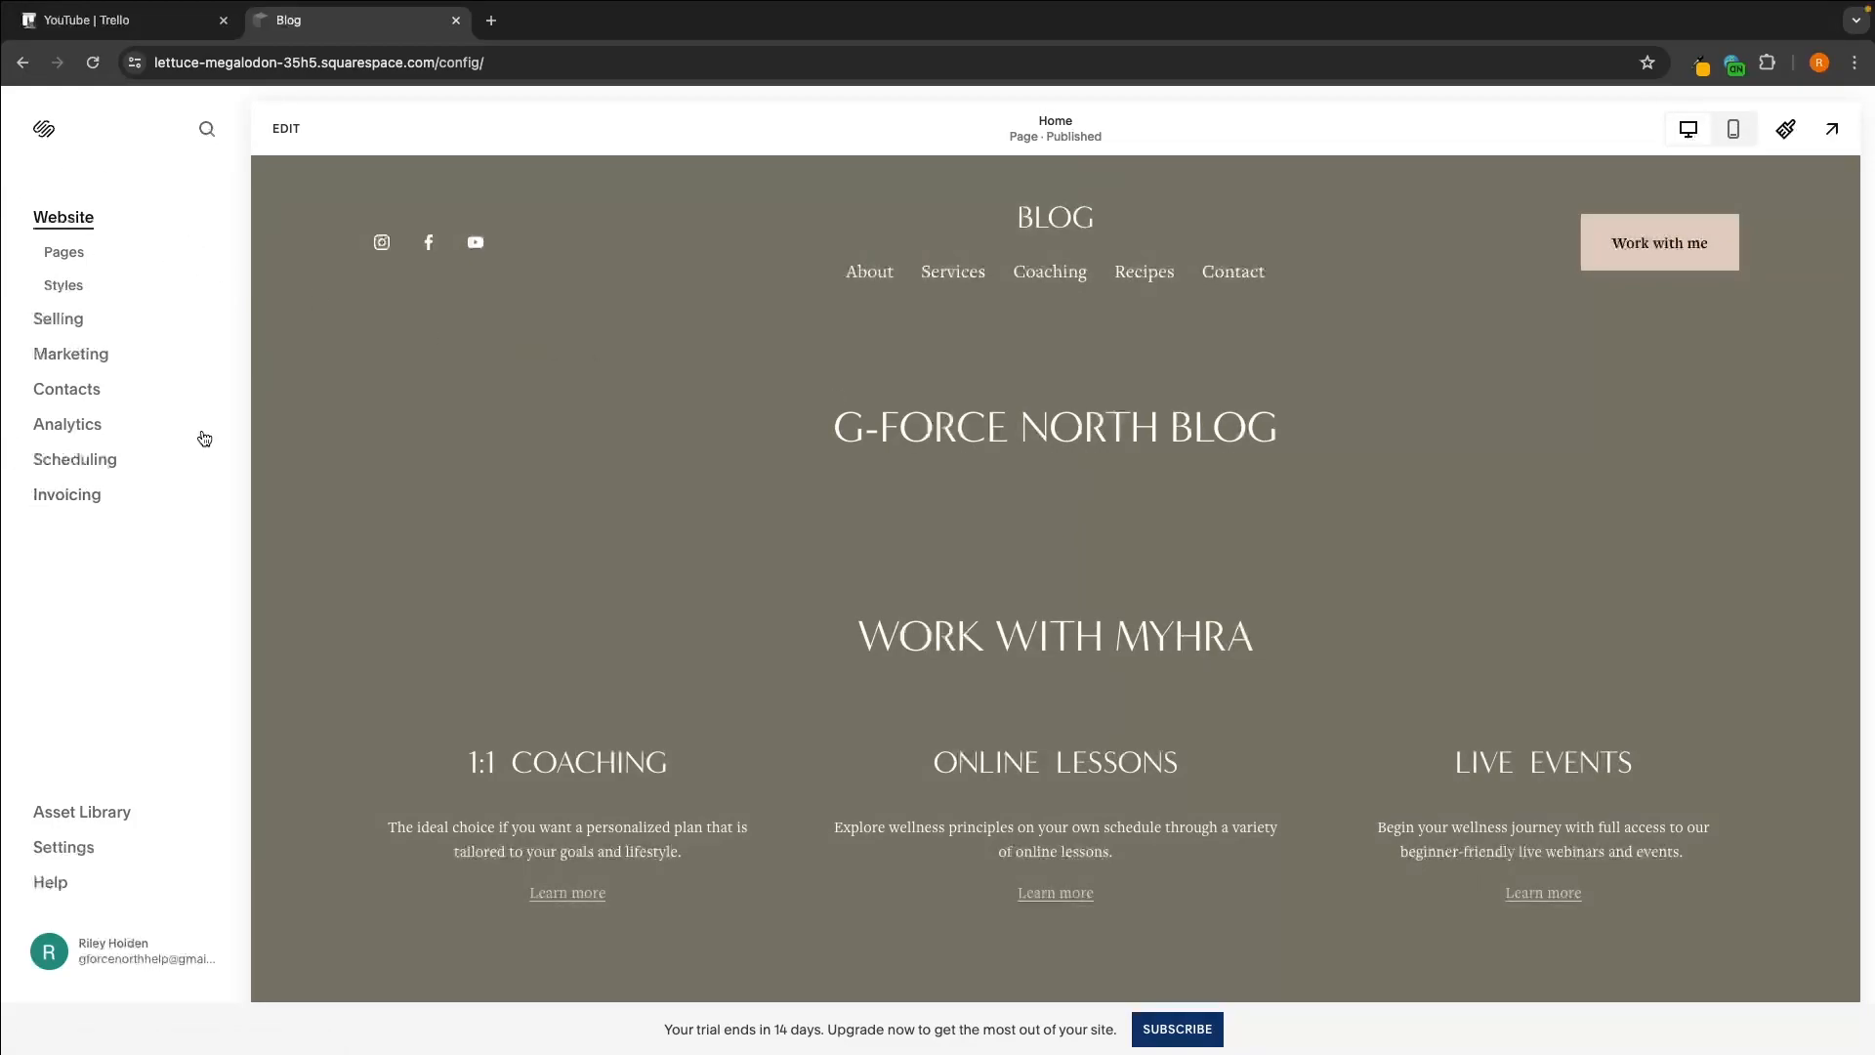
Step: Delete the Services page from the site's main navigation
{"action": "left_click", "coordinate": [65, 253]}
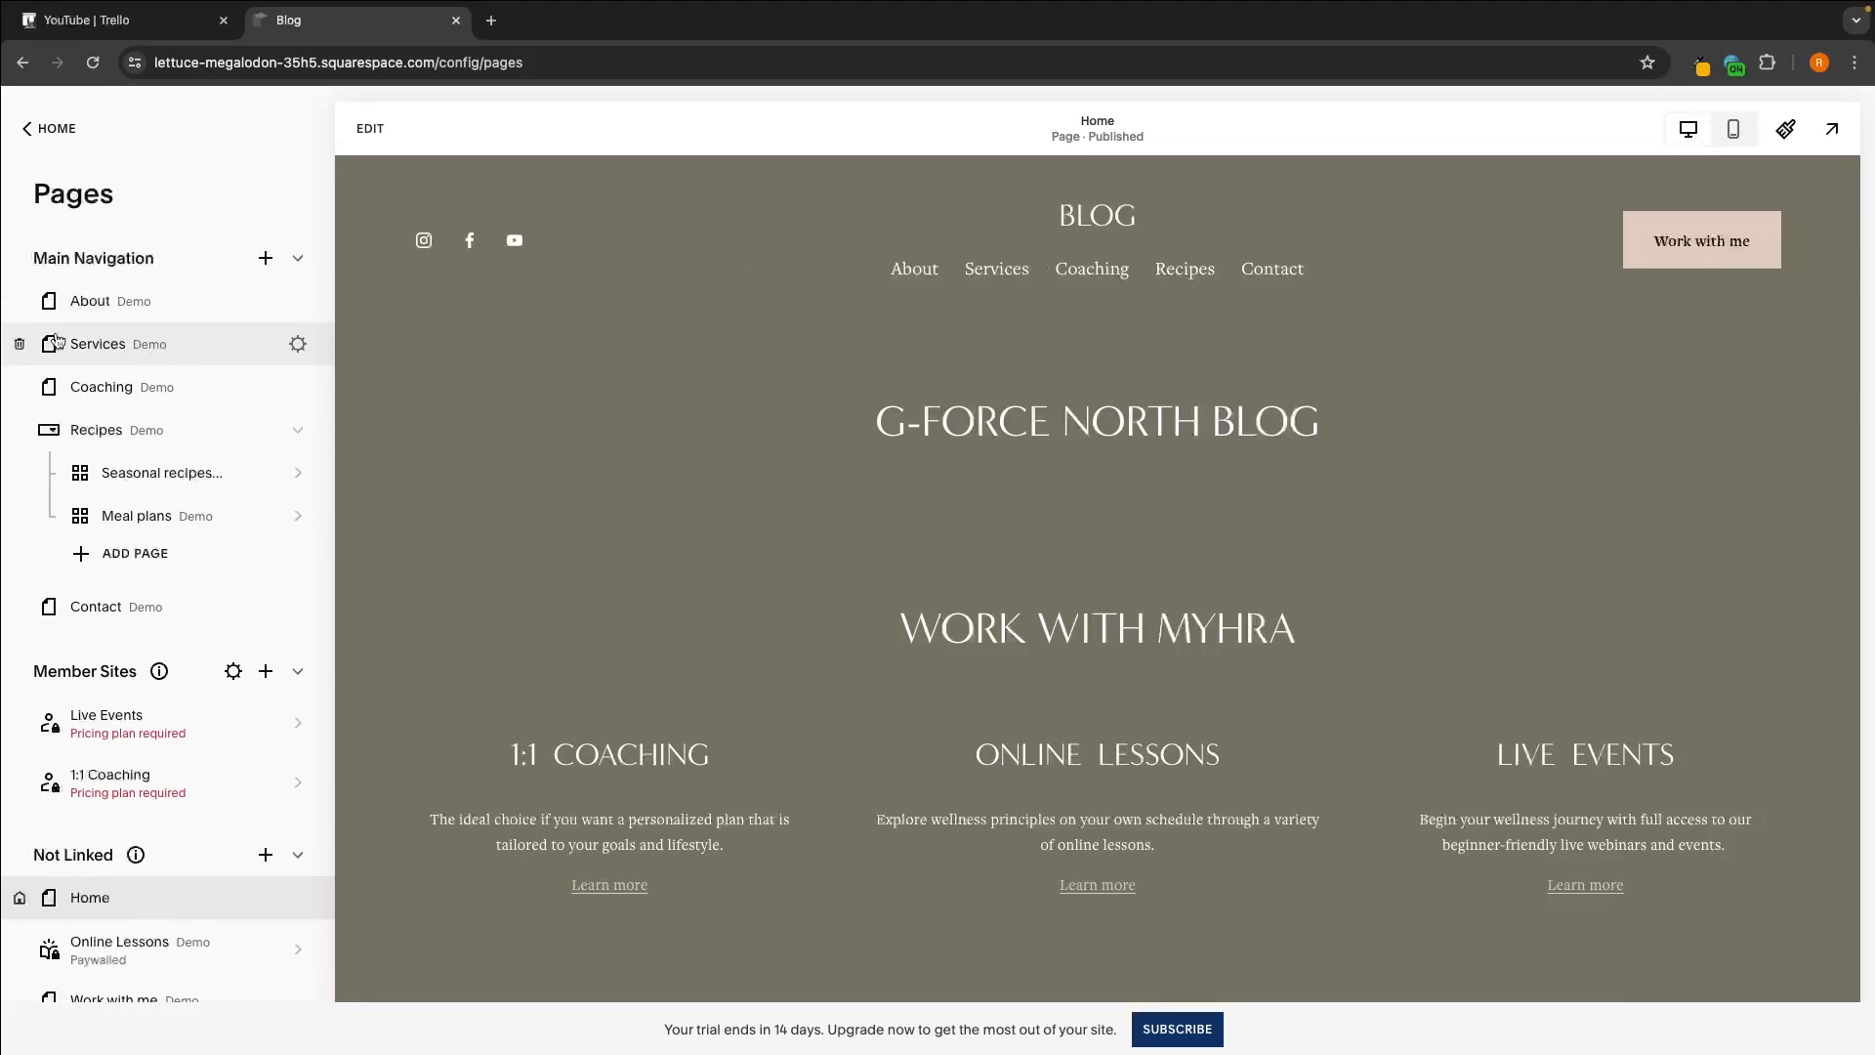
{"action": "left_click", "coordinate": [19, 347]}
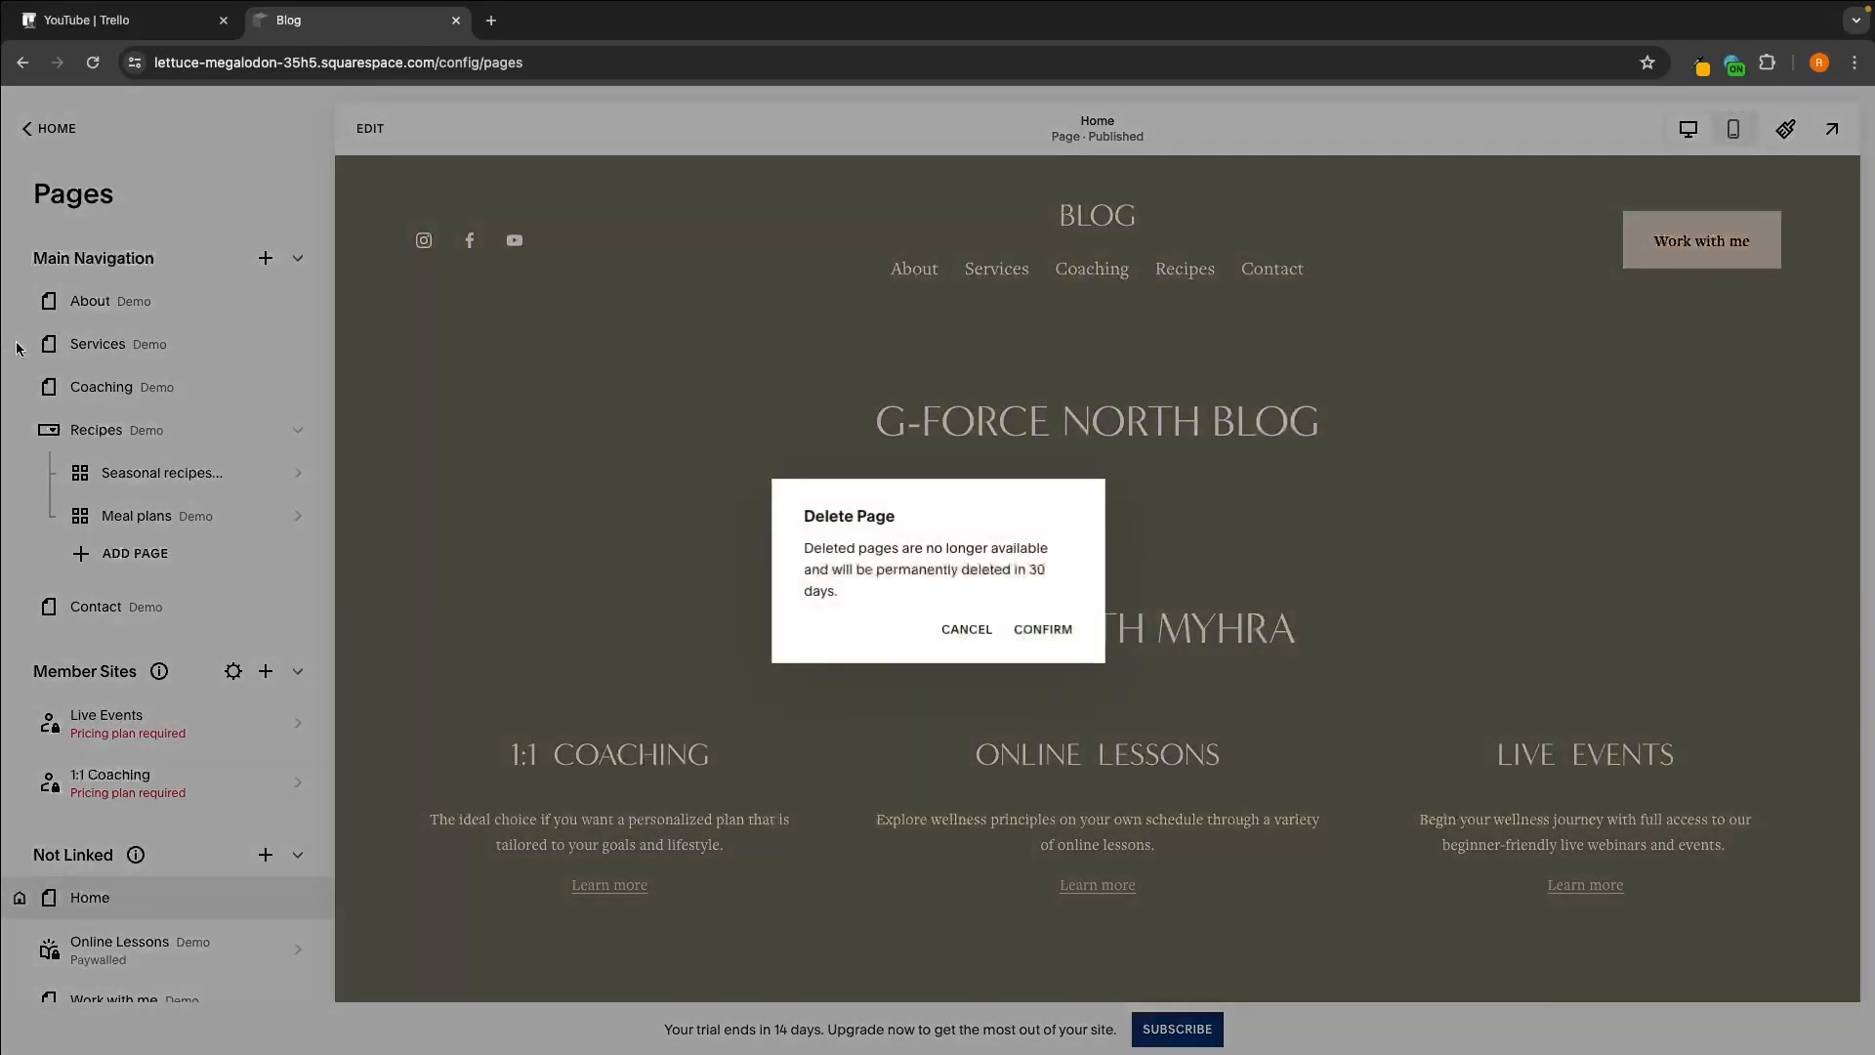
{"action": "left_click", "coordinate": [1045, 630]}
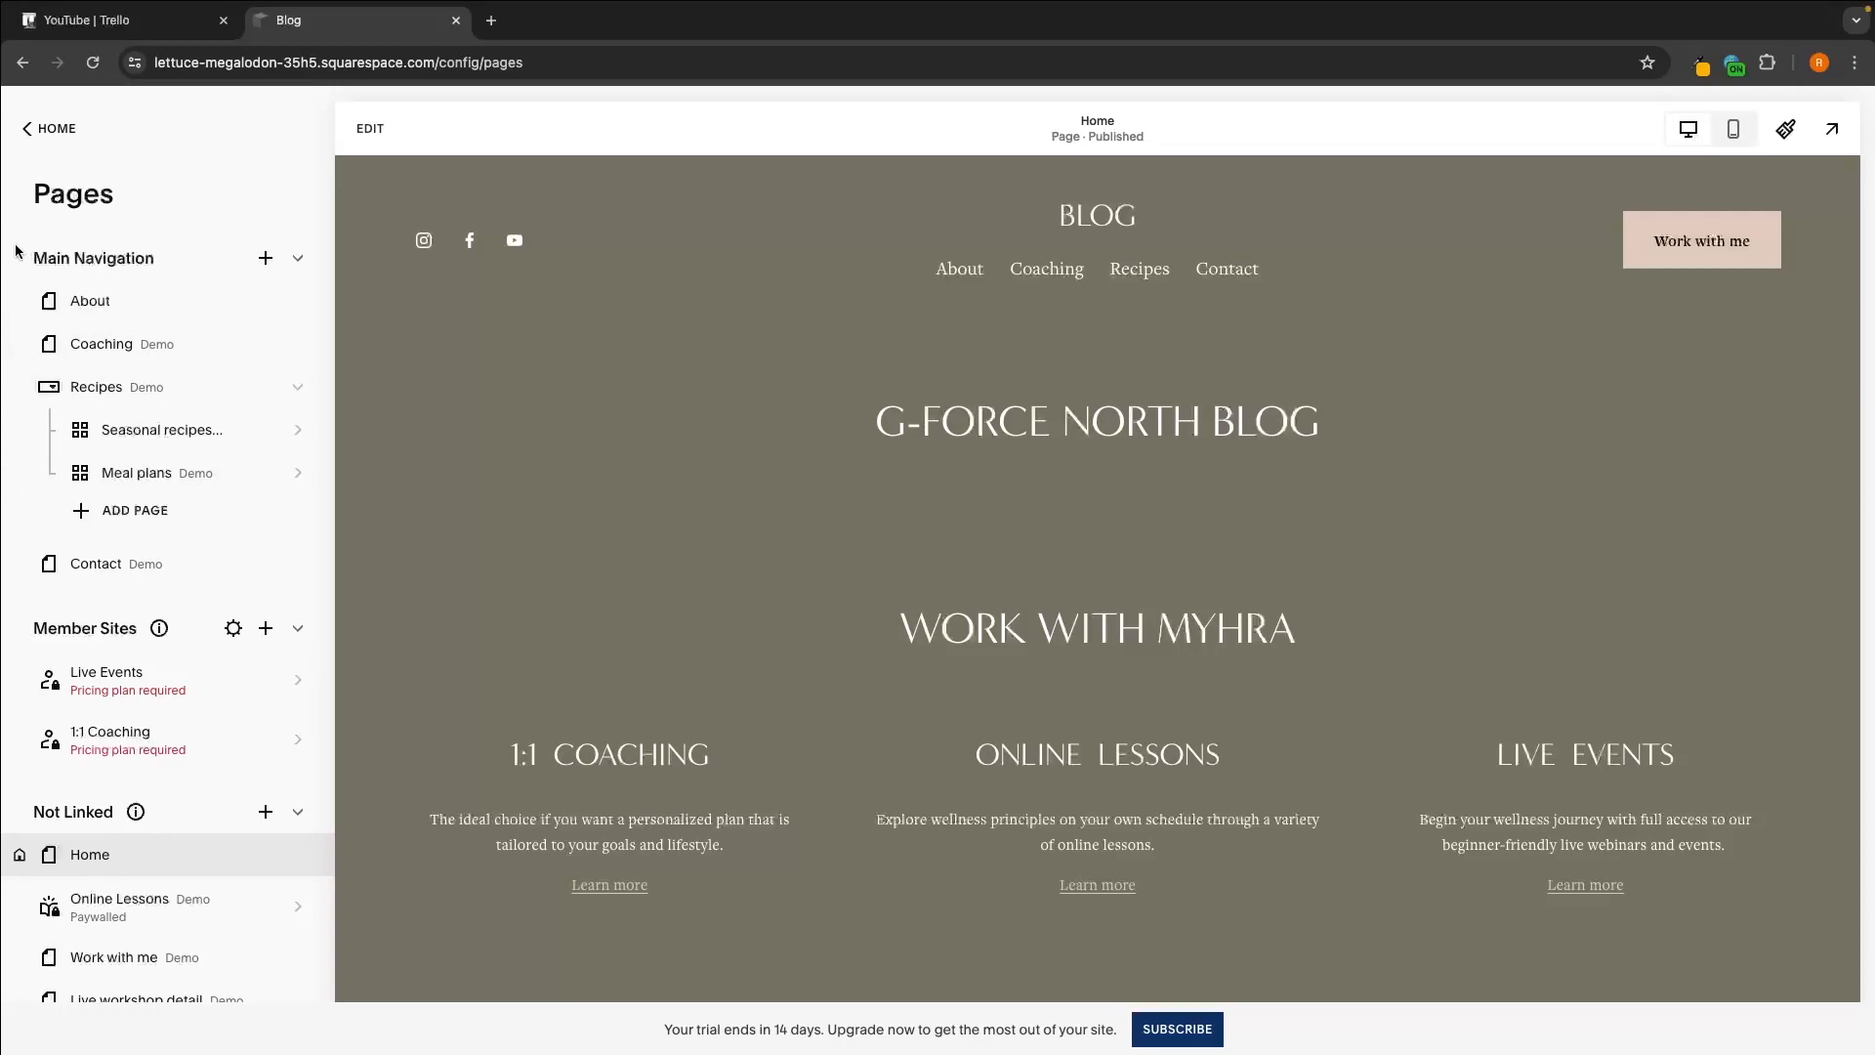
Step: Add a blog page with the two-column post grid layout to the main navigation and name it "Blog"
{"action": "left_click_drag", "start_coordinate": [32, 260], "coordinate": [147, 256]}
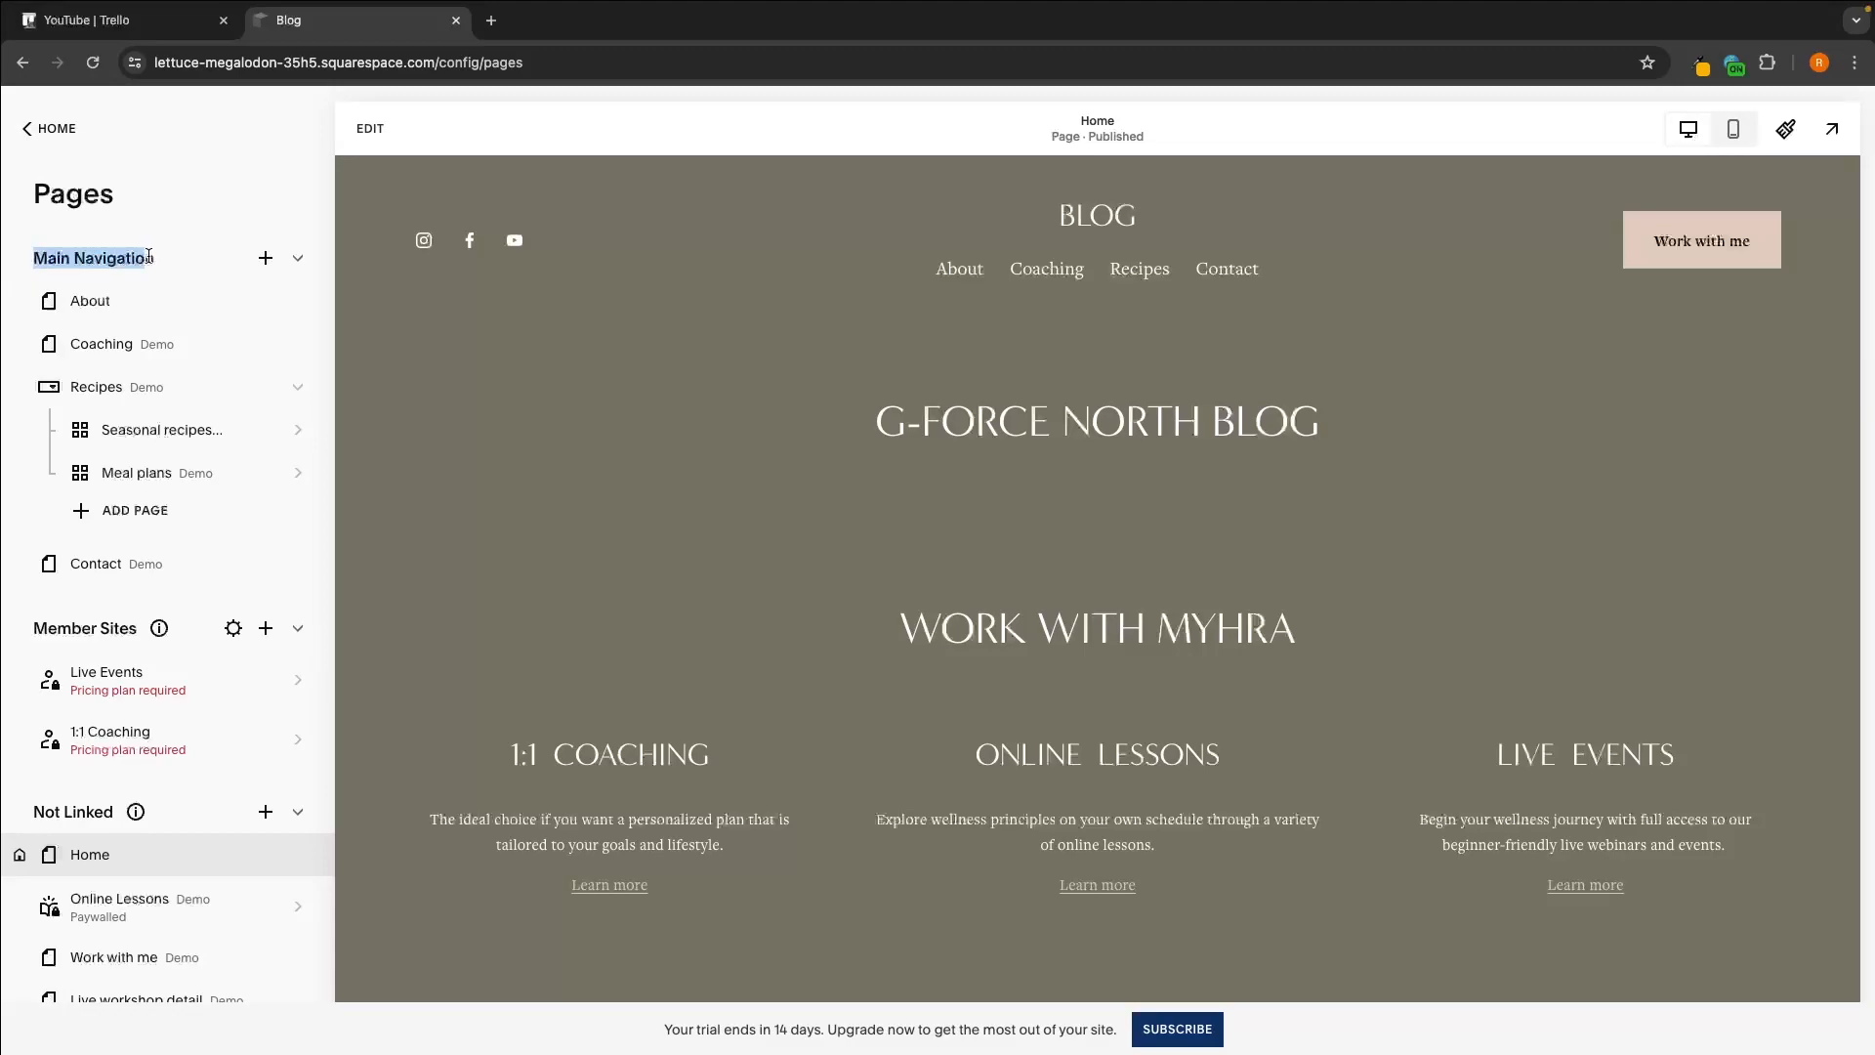
{"action": "left_click", "coordinate": [158, 261]}
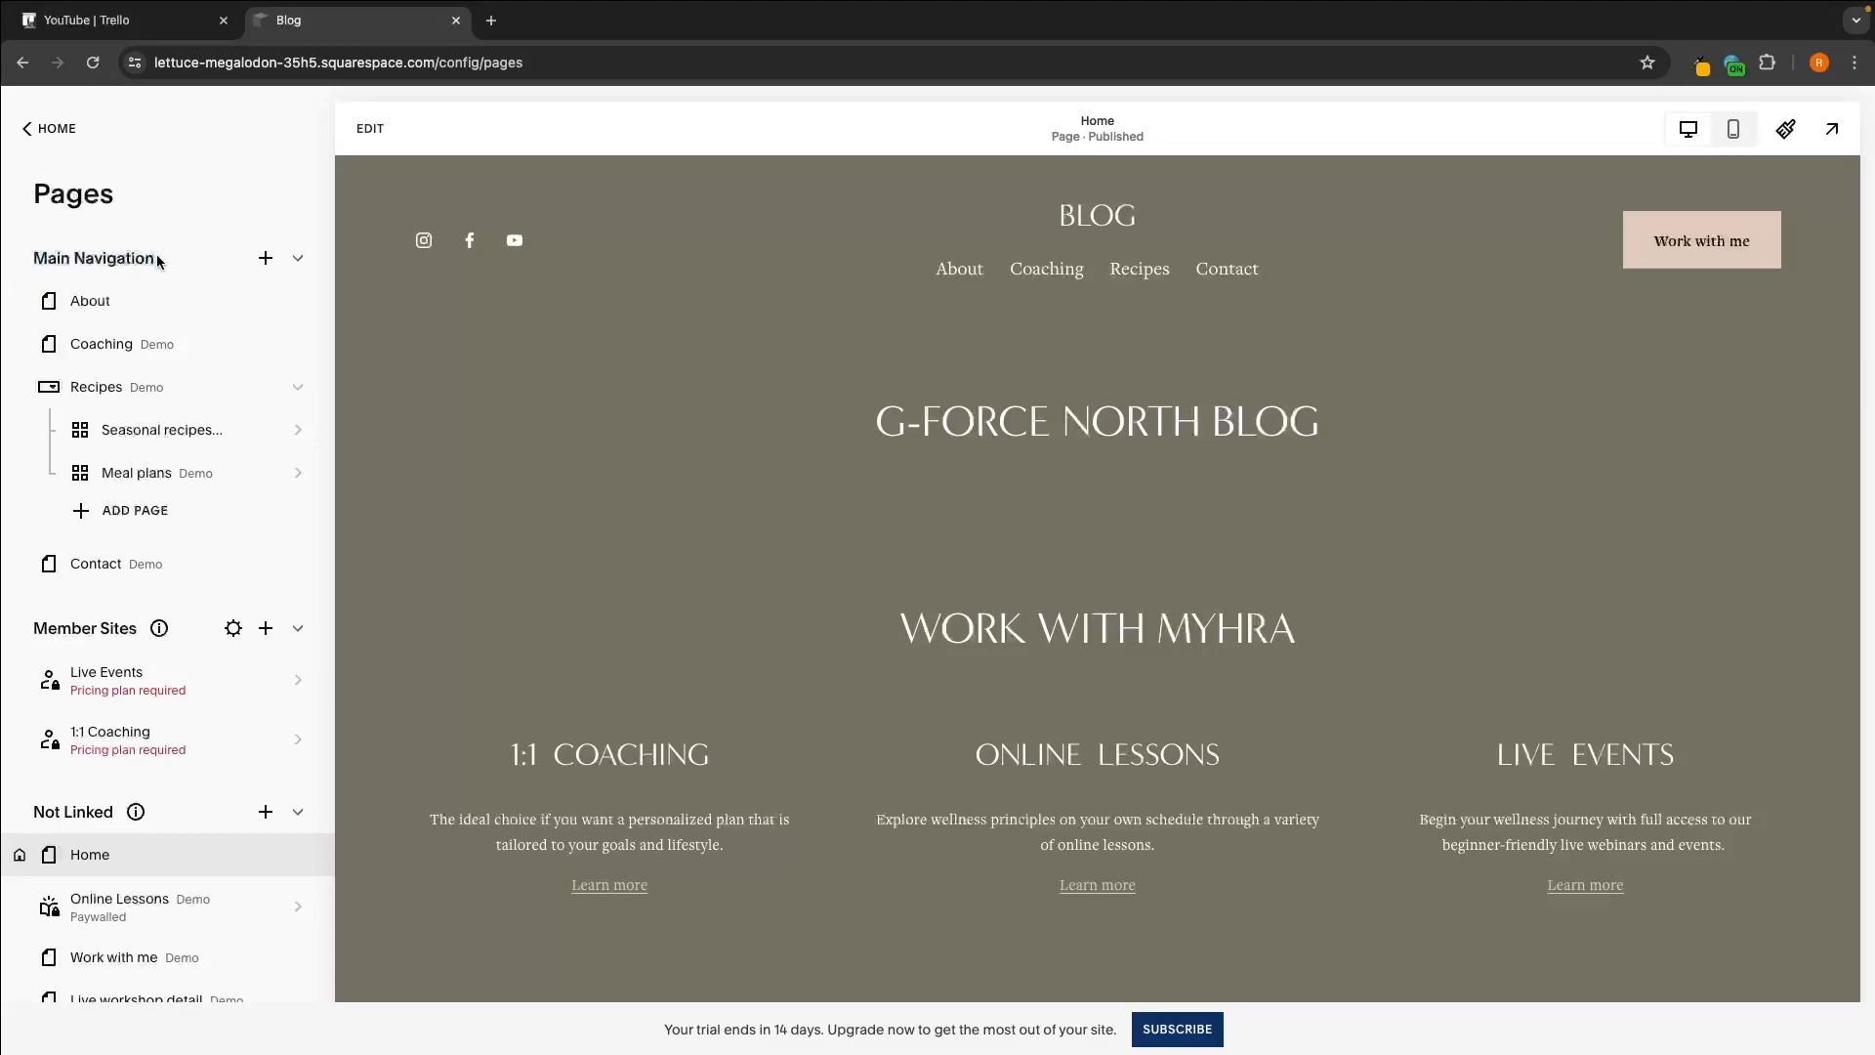
{"action": "left_click", "coordinate": [266, 261]}
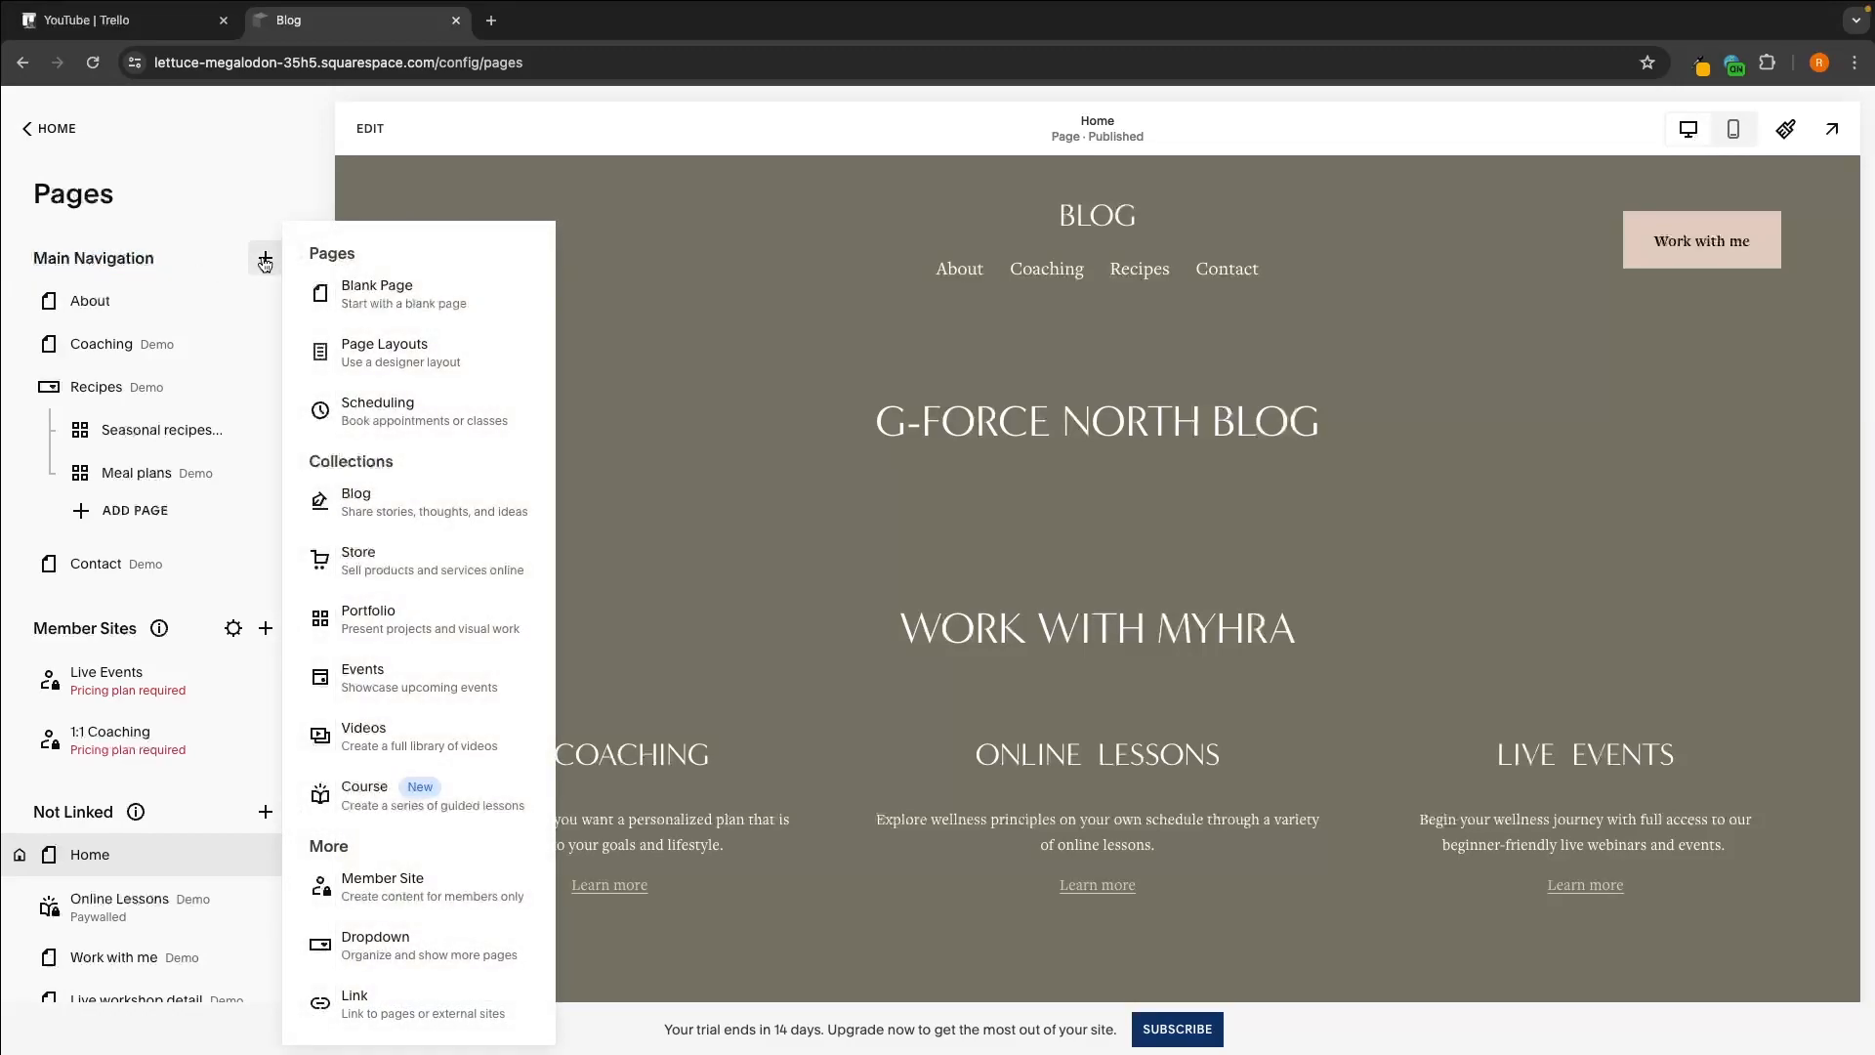
{"action": "left_click", "coordinate": [367, 509]}
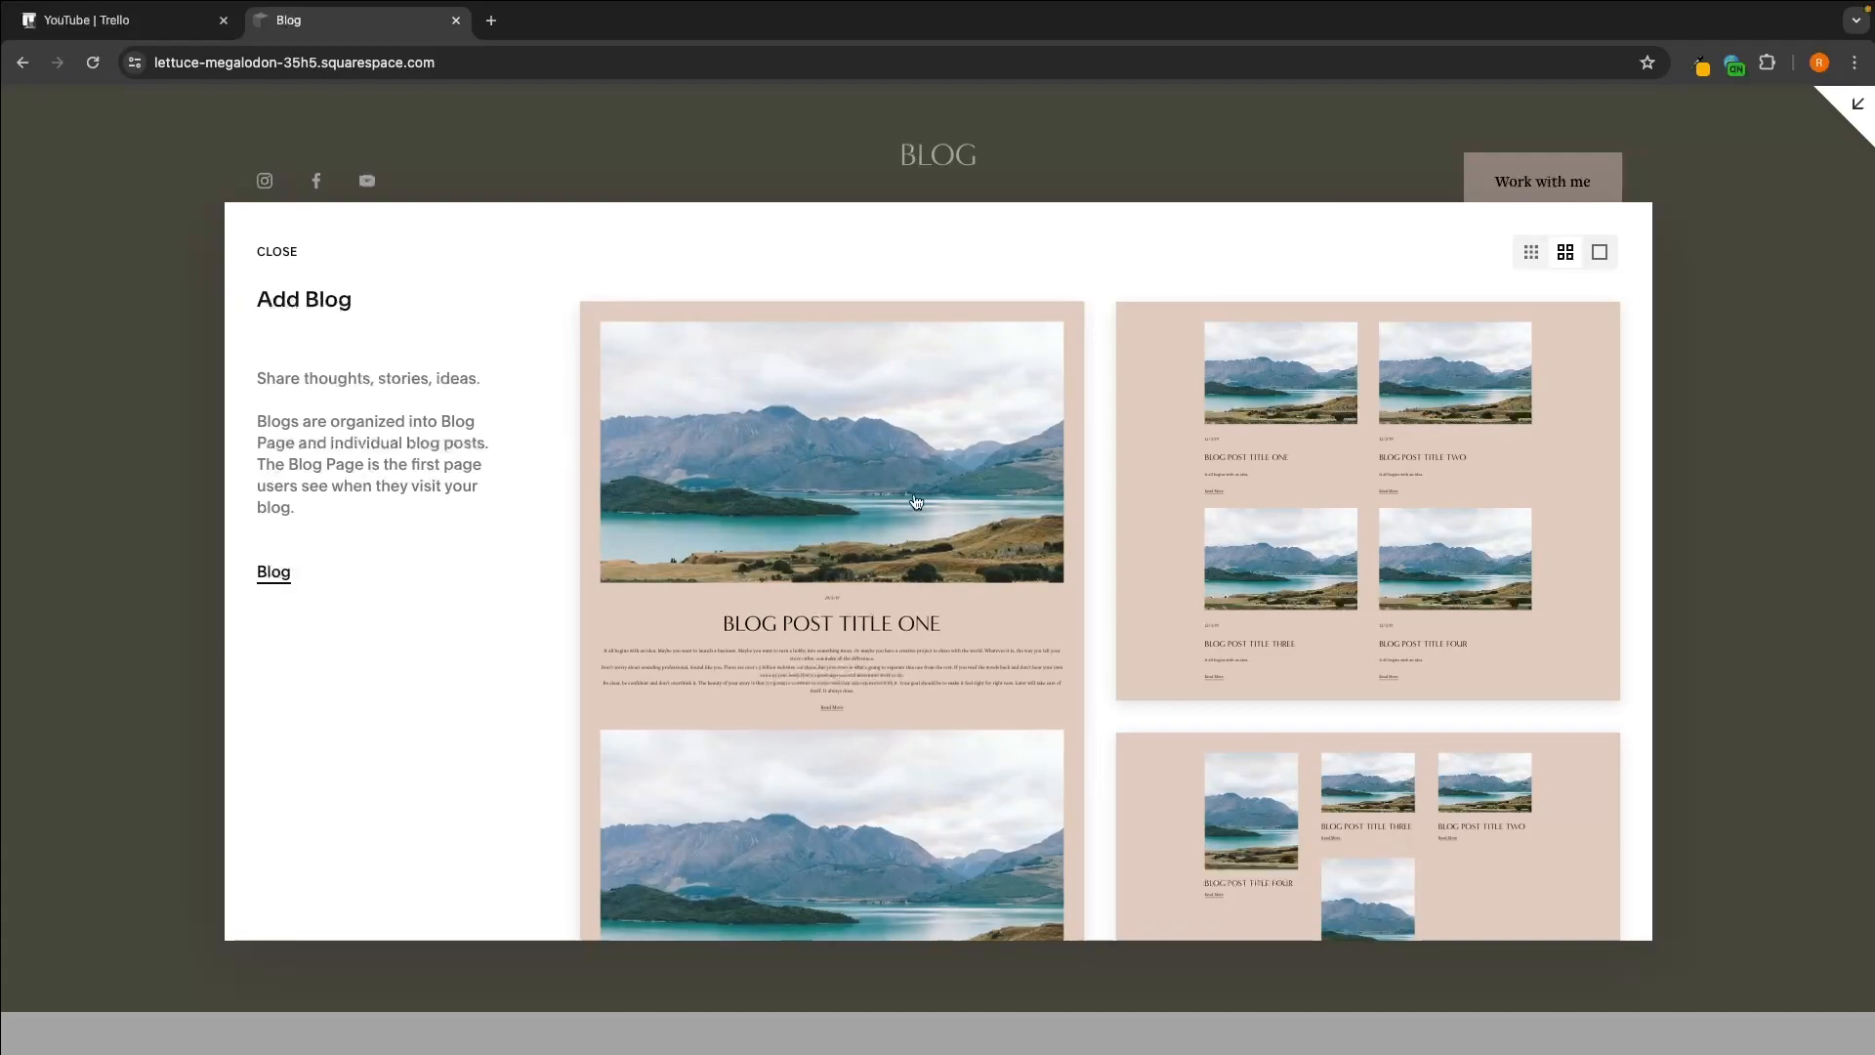
{"action": "scroll", "coordinate": [1274, 591], "scroll_direction": "down", "scroll_amount": 5}
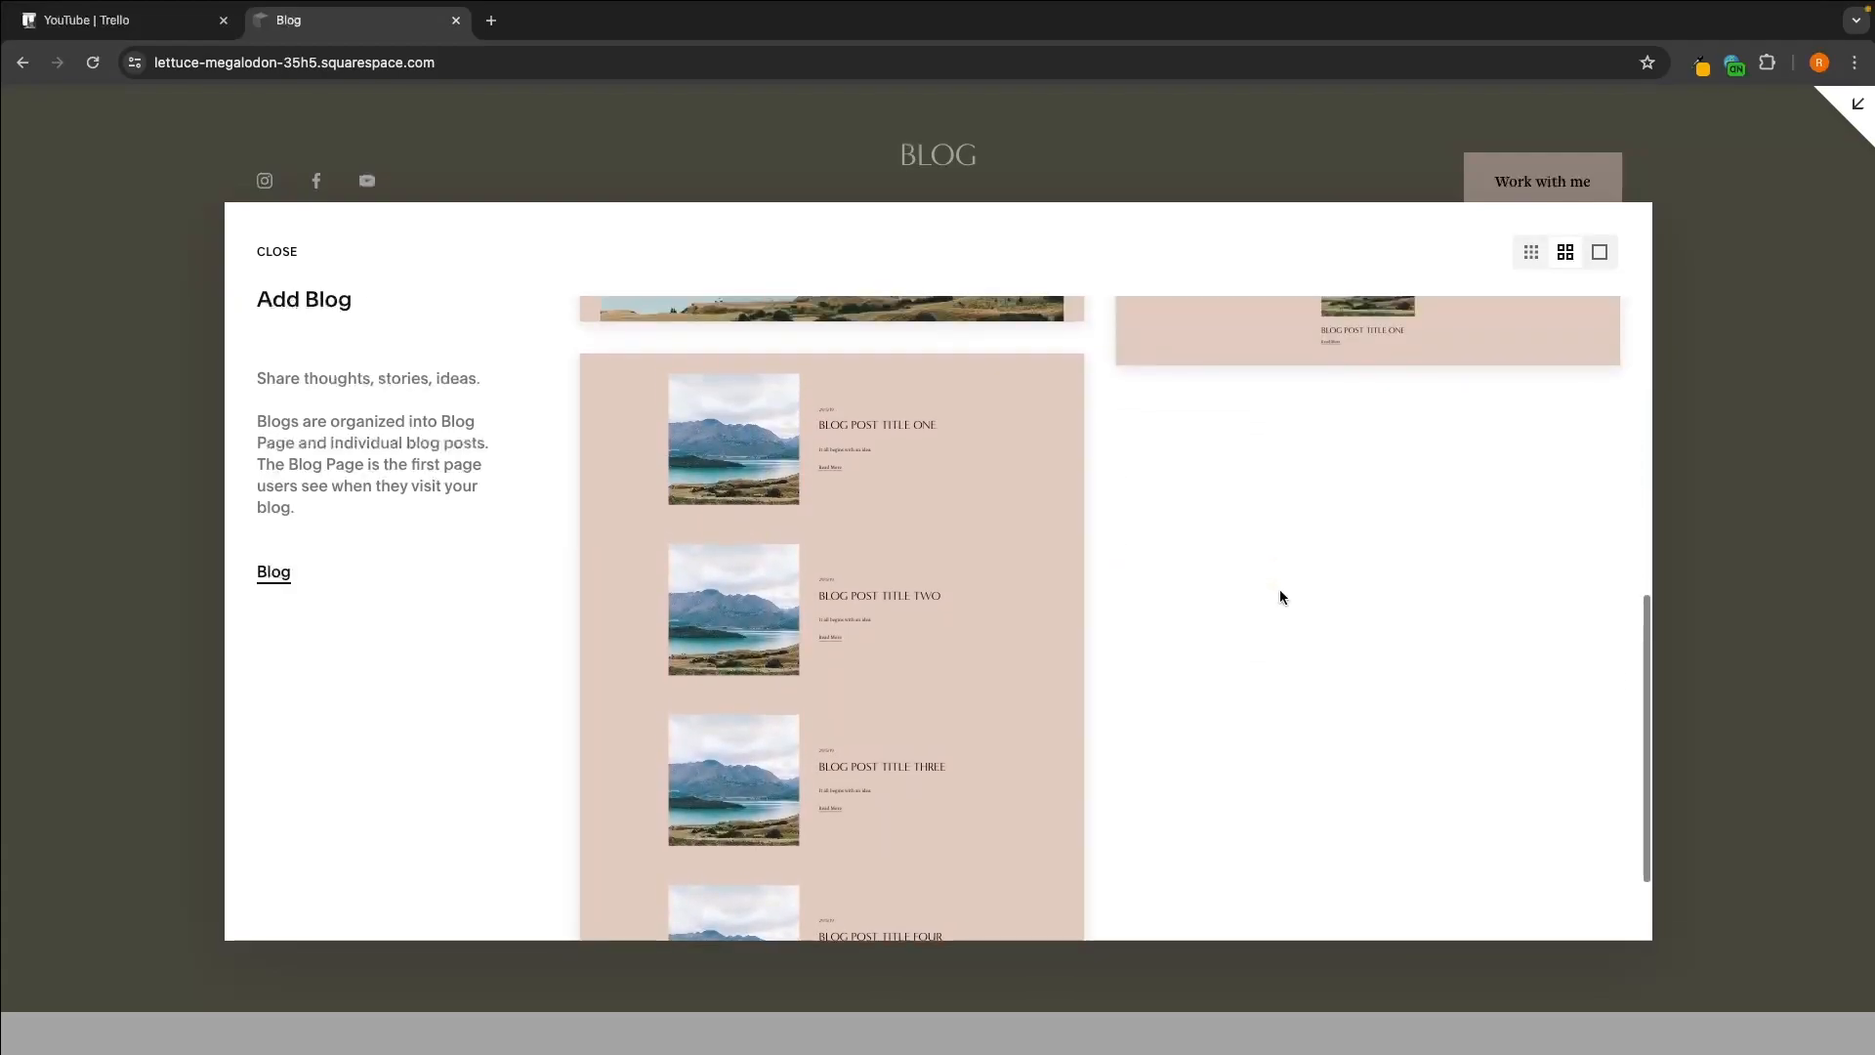
{"action": "scroll", "coordinate": [1282, 597], "scroll_direction": "up", "scroll_amount": 3}
{"action": "scroll", "coordinate": [1282, 598], "scroll_direction": "up", "scroll_amount": 2}
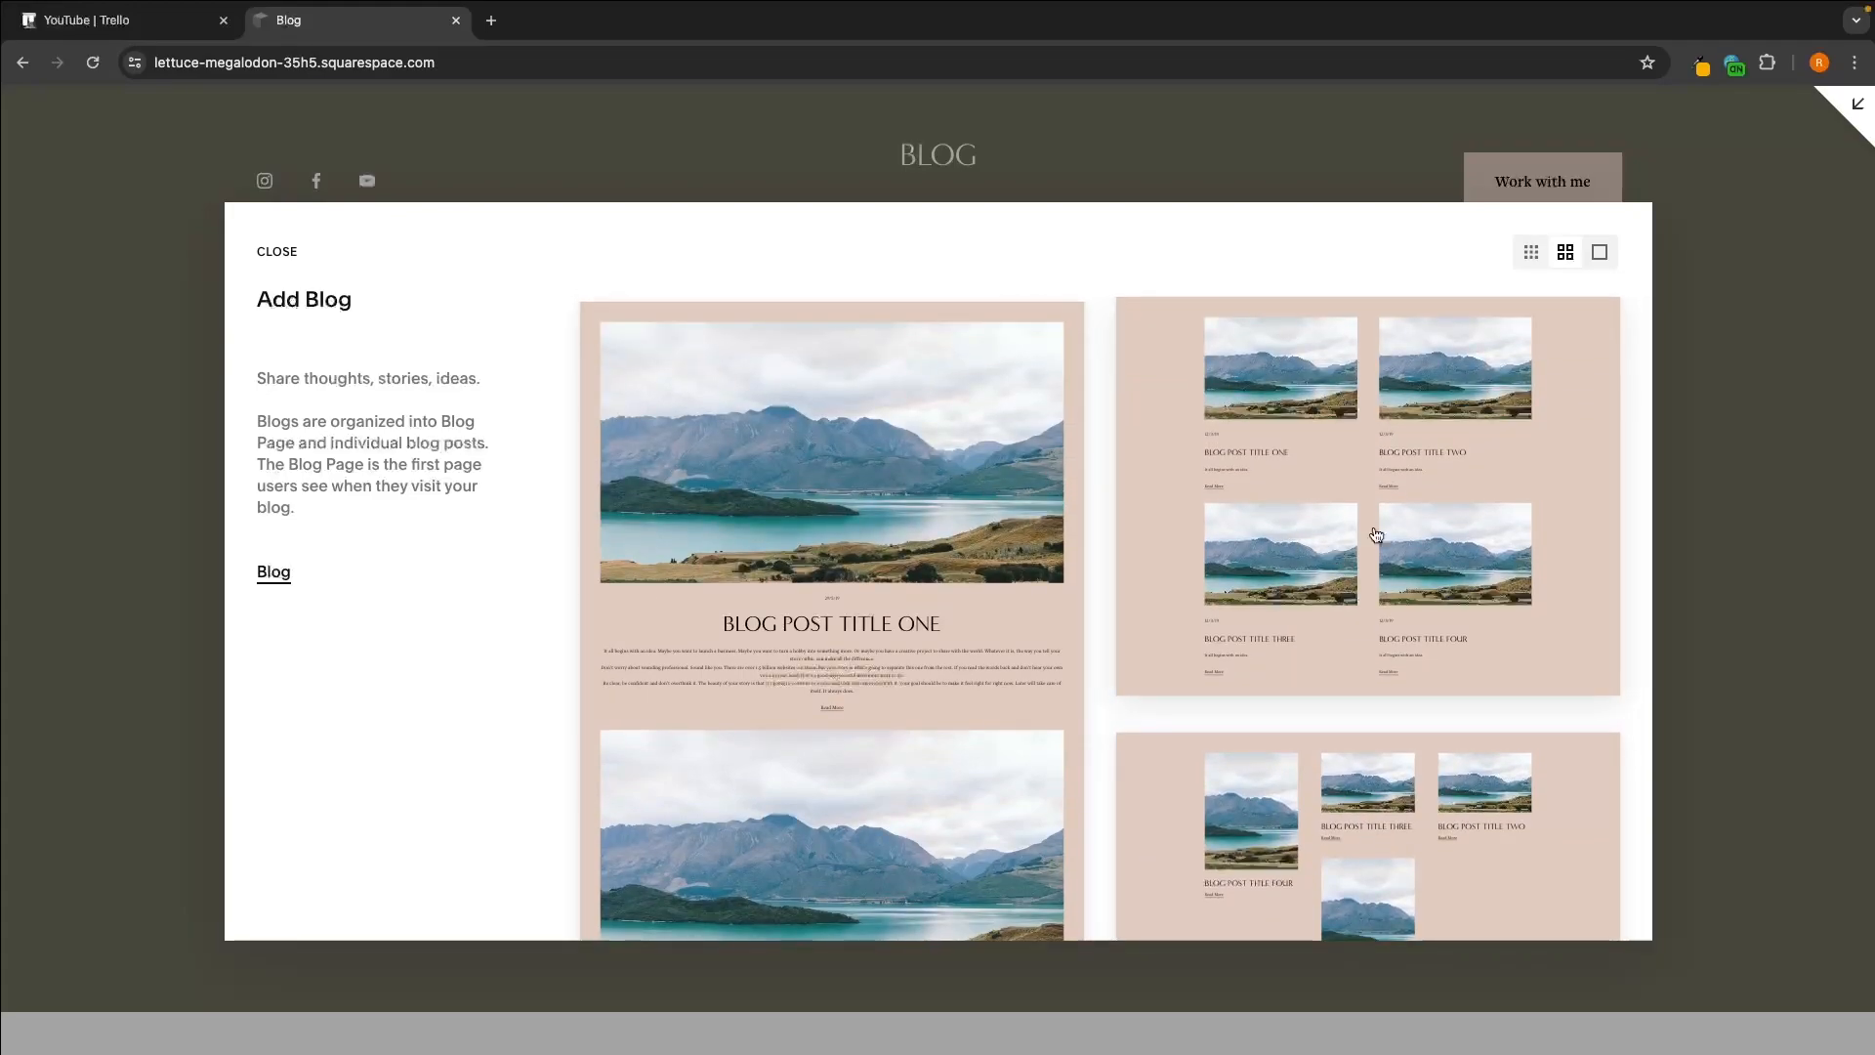
{"action": "left_click", "coordinate": [1386, 478]}
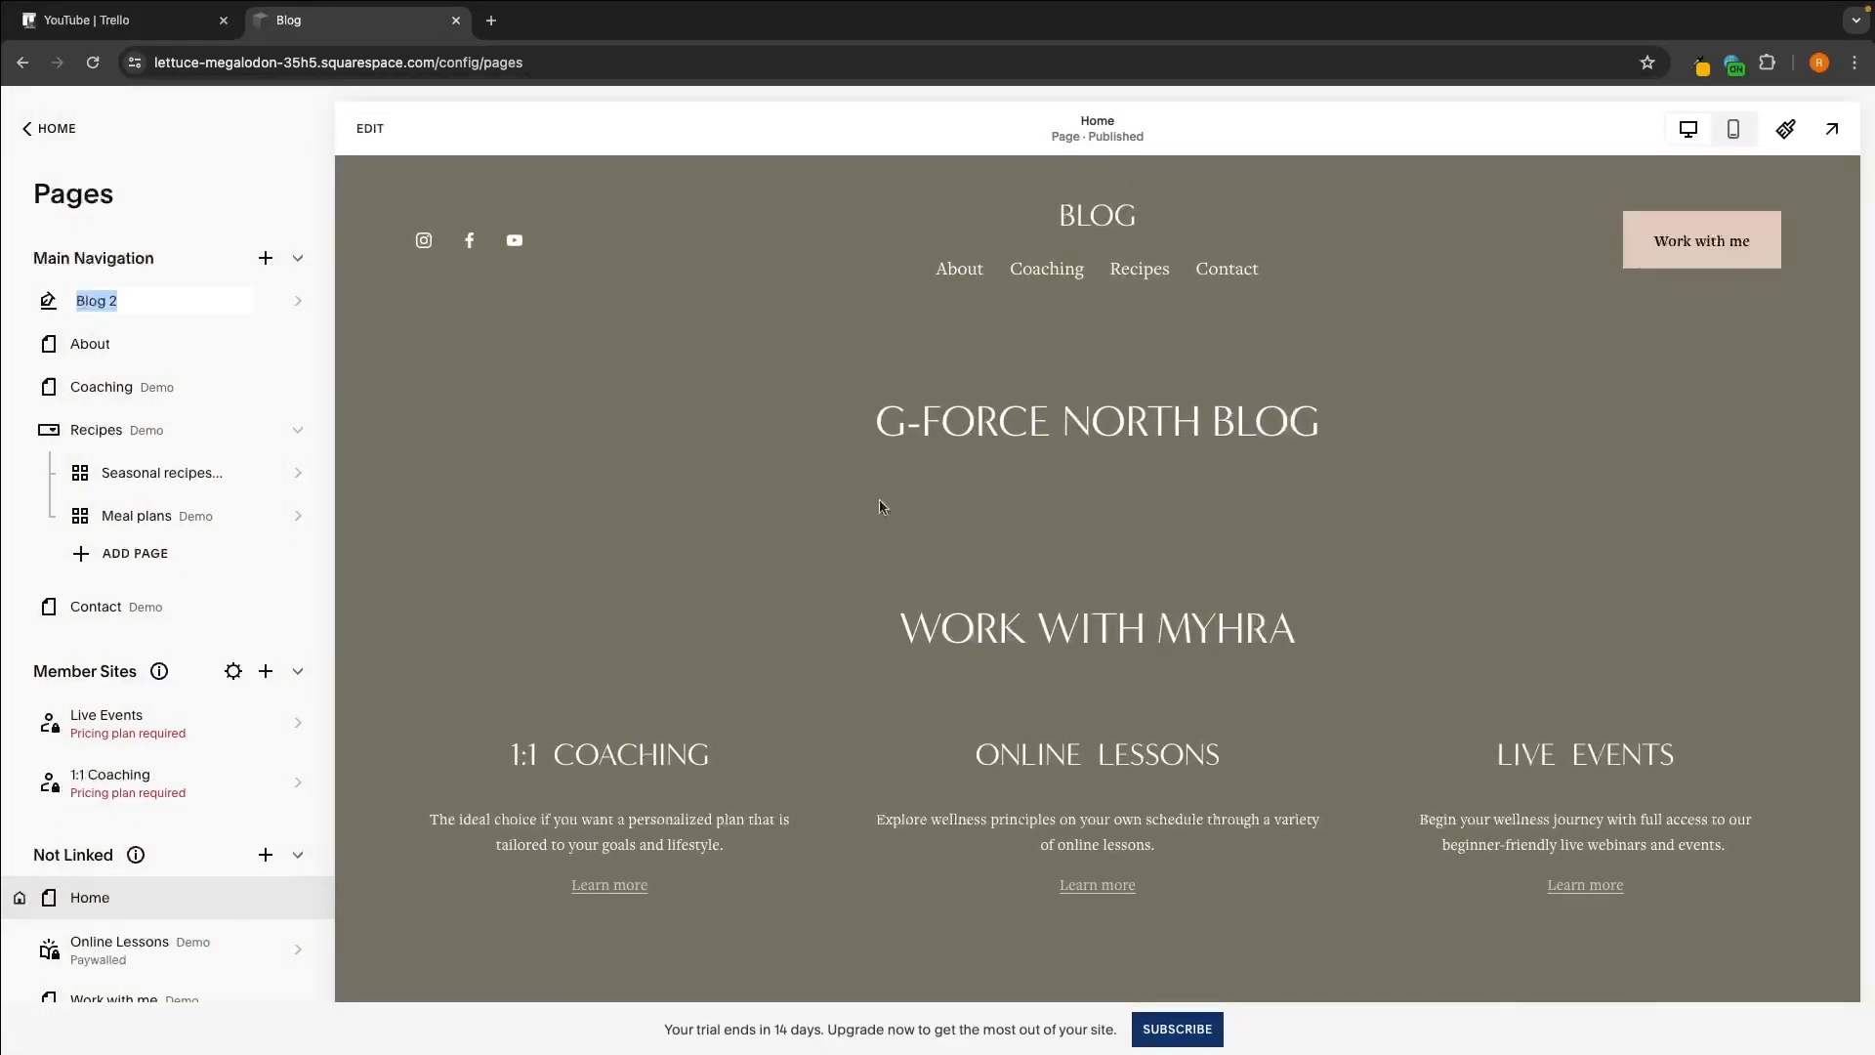
{"action": "left_click", "coordinate": [205, 306]}
{"action": "key", "text": "Return"}
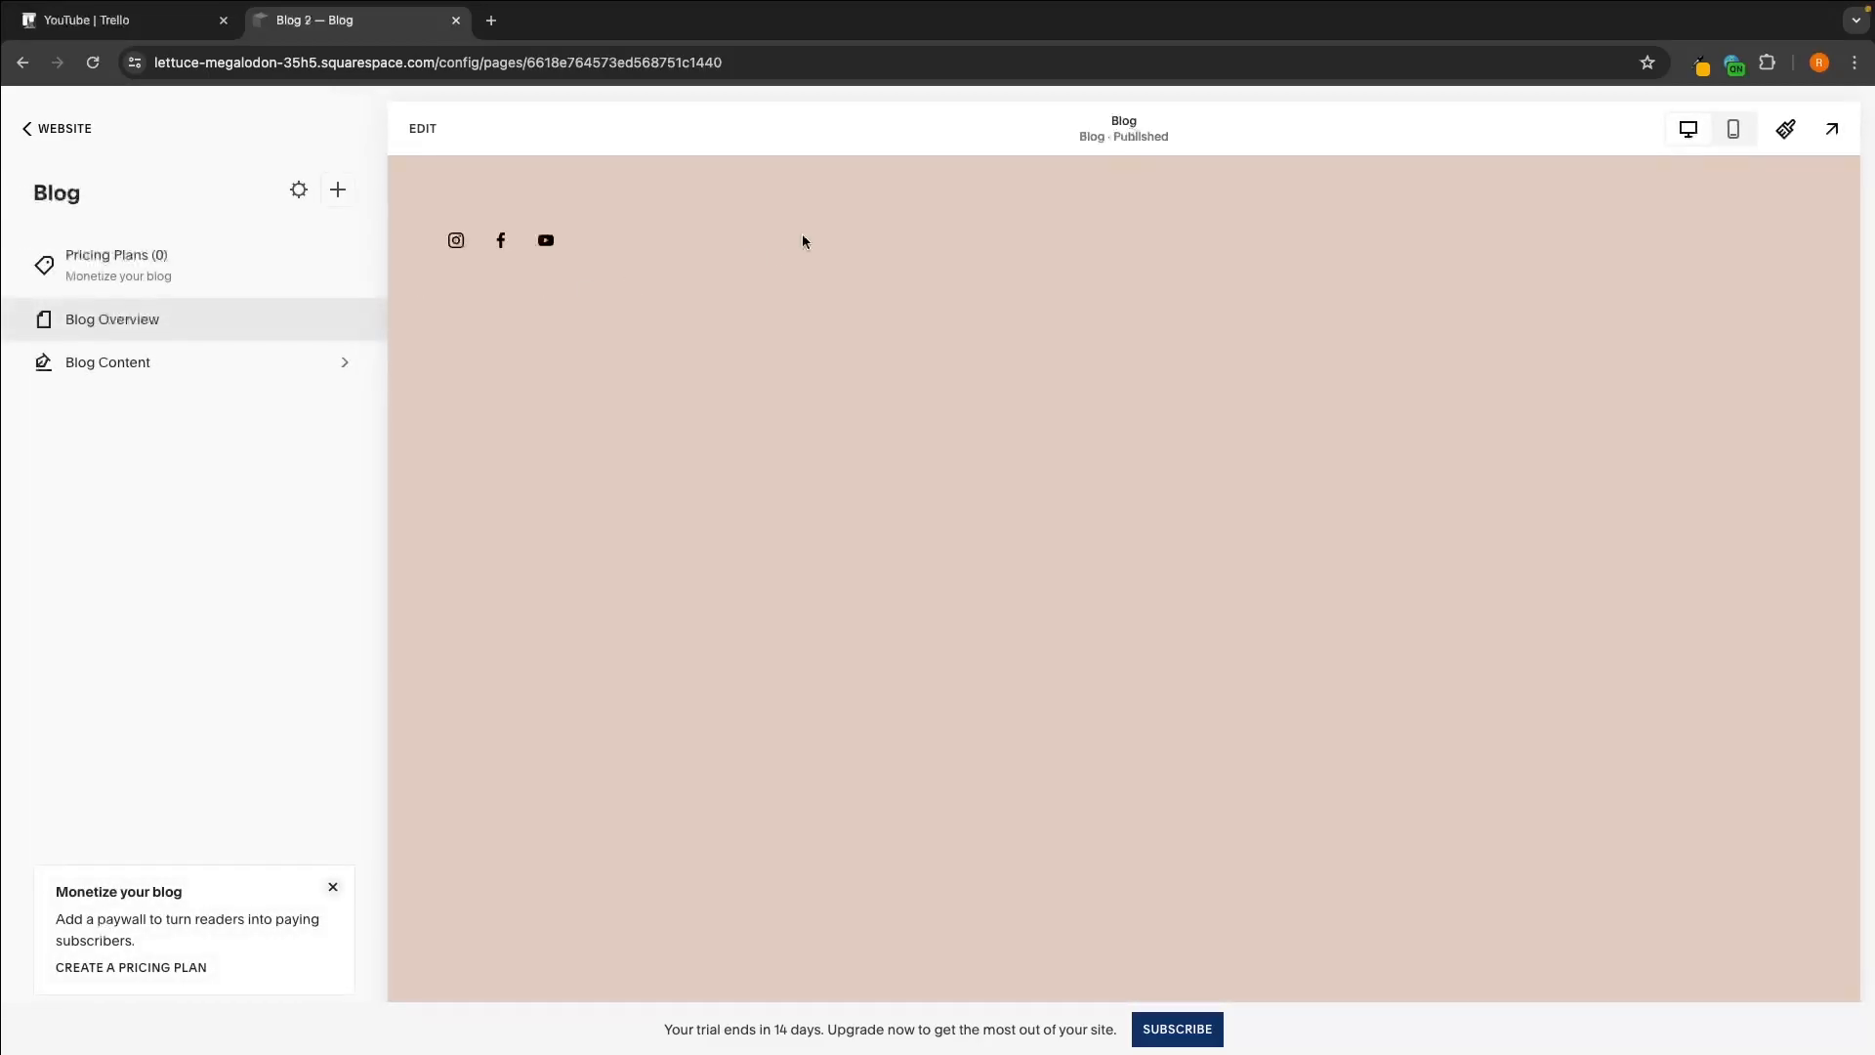
Step: Examine the two-column grid of sample posts on the Blog page
{"action": "scroll", "coordinate": [1215, 565], "scroll_direction": "down", "scroll_amount": 4}
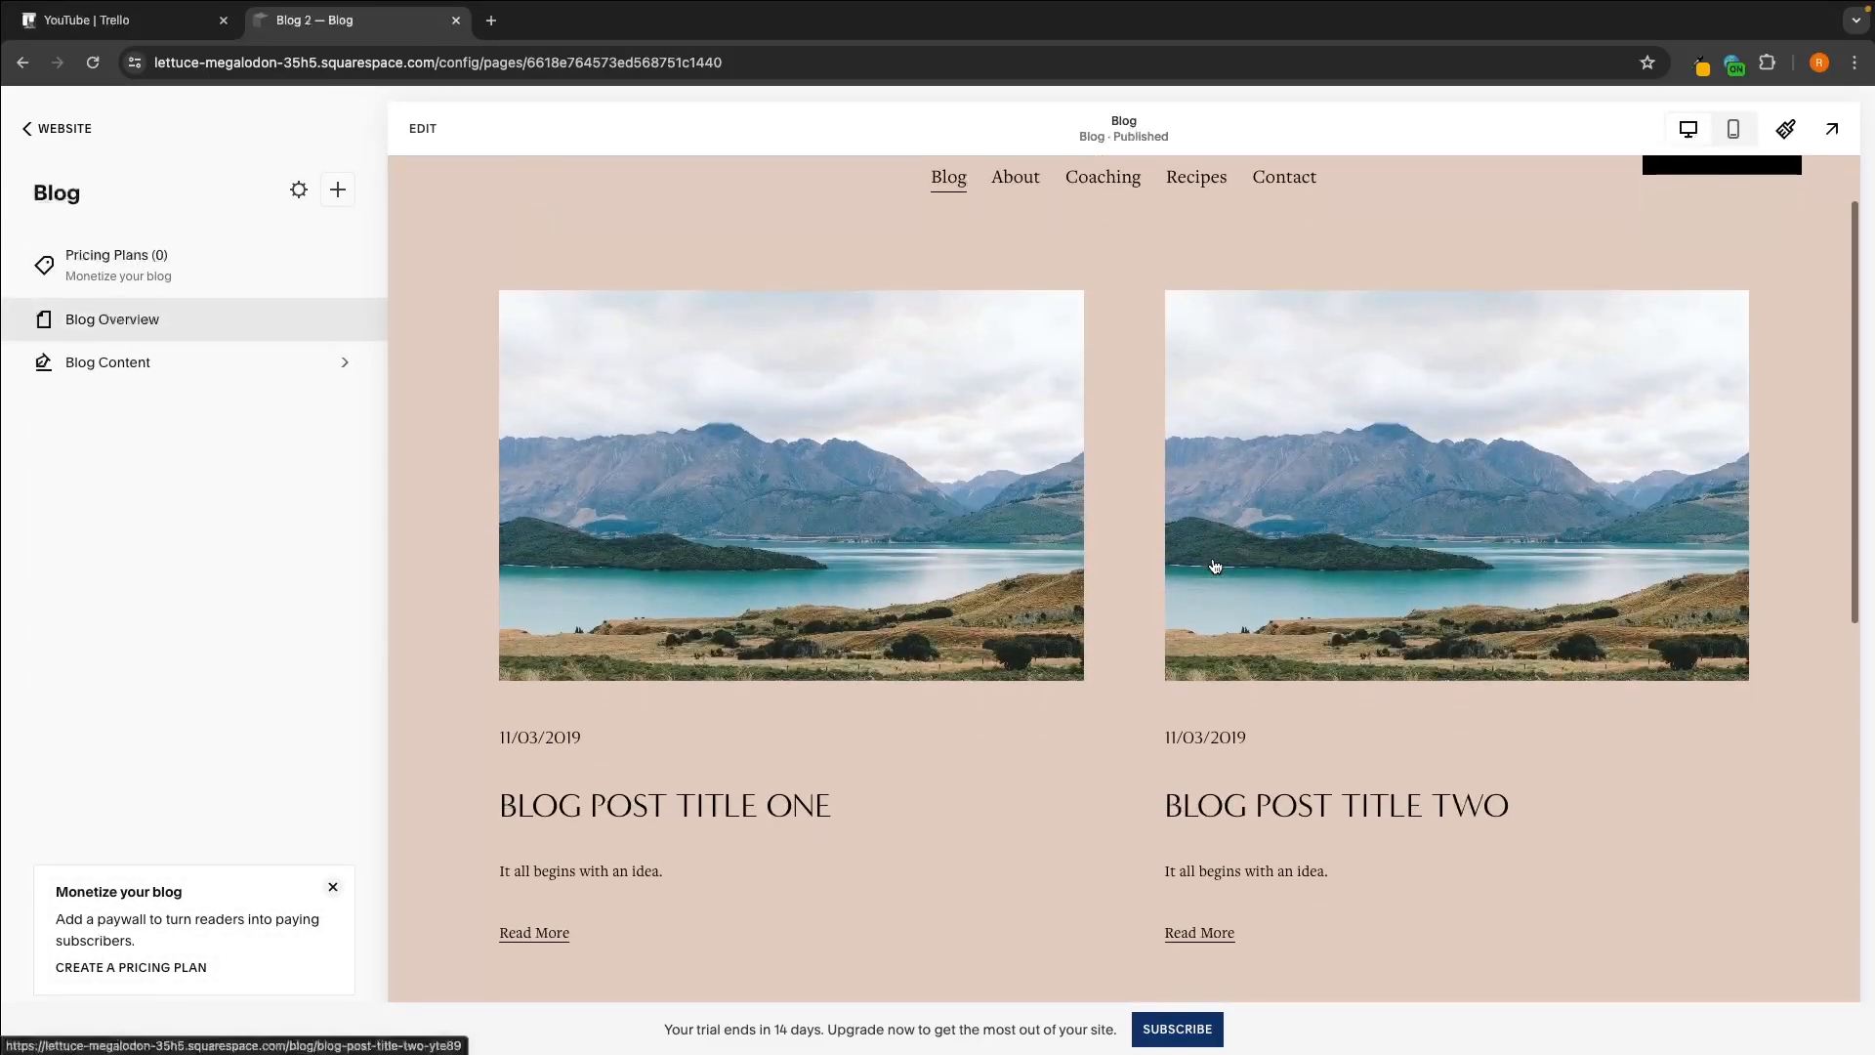
{"action": "scroll", "coordinate": [1215, 564], "scroll_direction": "down", "scroll_amount": 6}
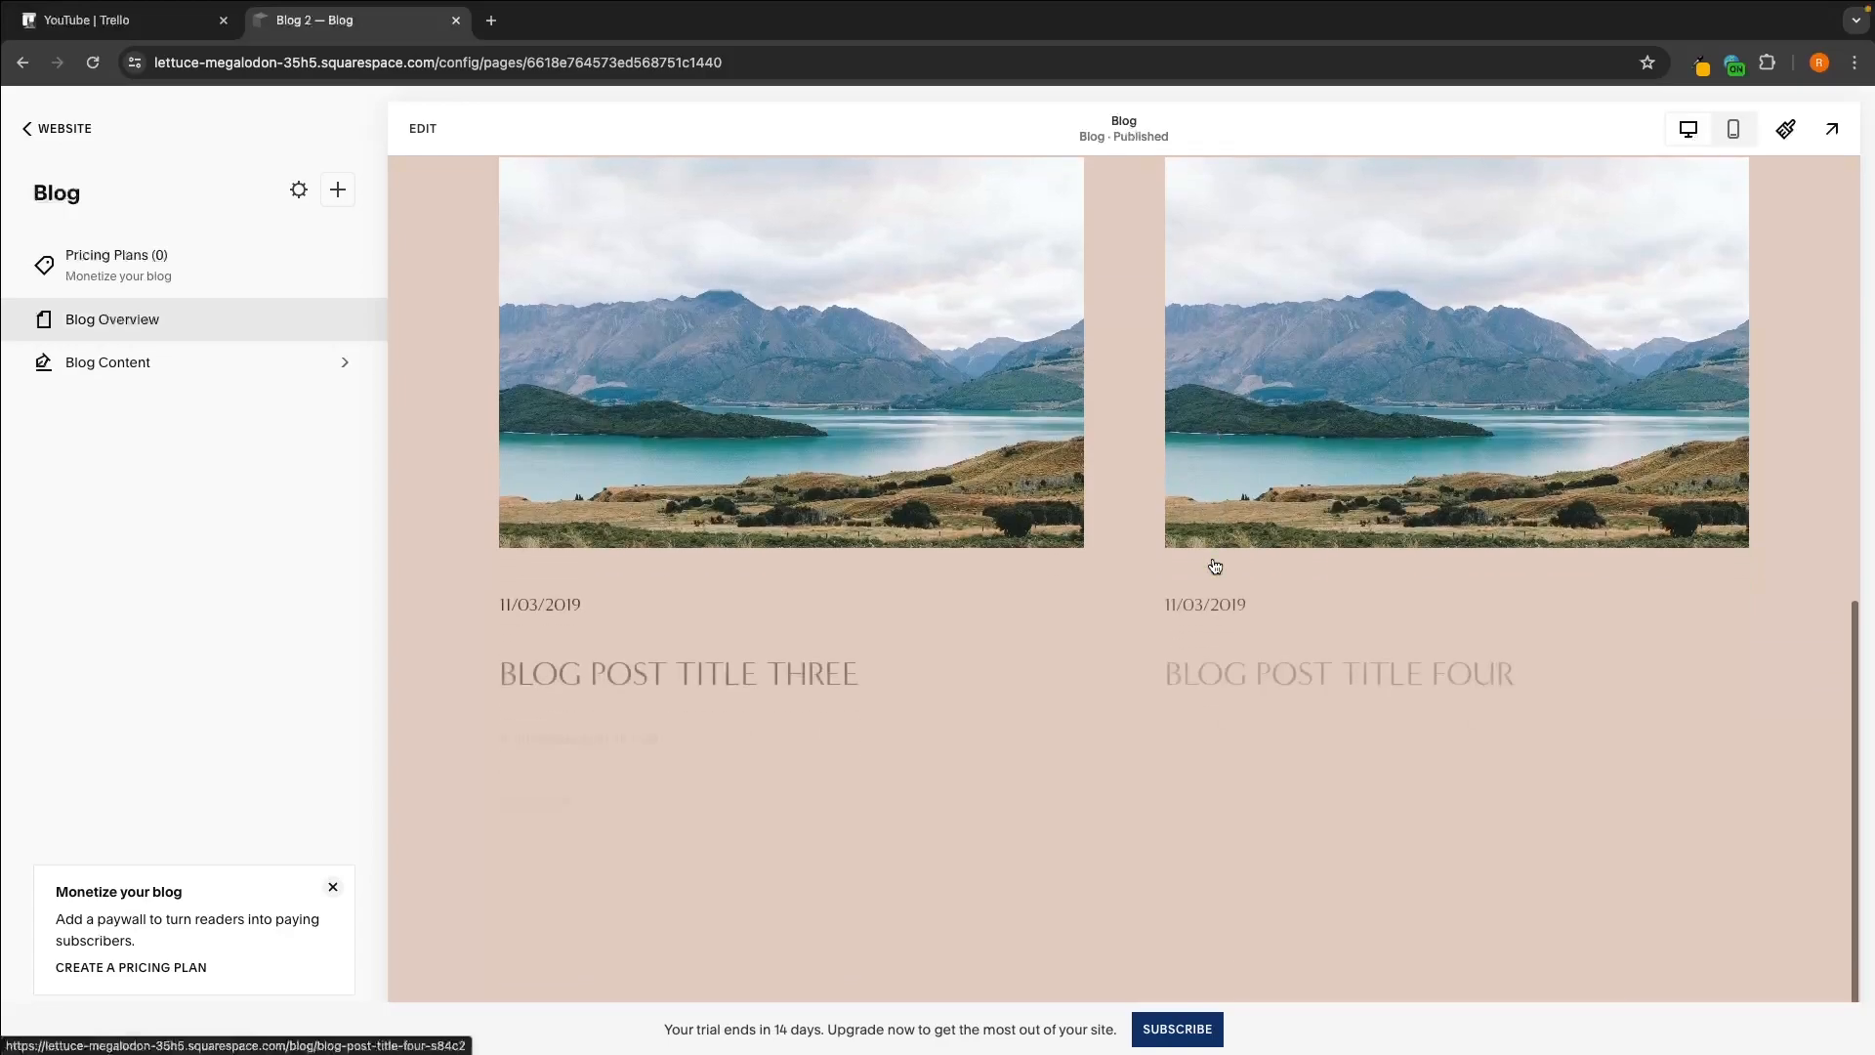
{"action": "scroll", "coordinate": [1214, 558], "scroll_direction": "up", "scroll_amount": 10}
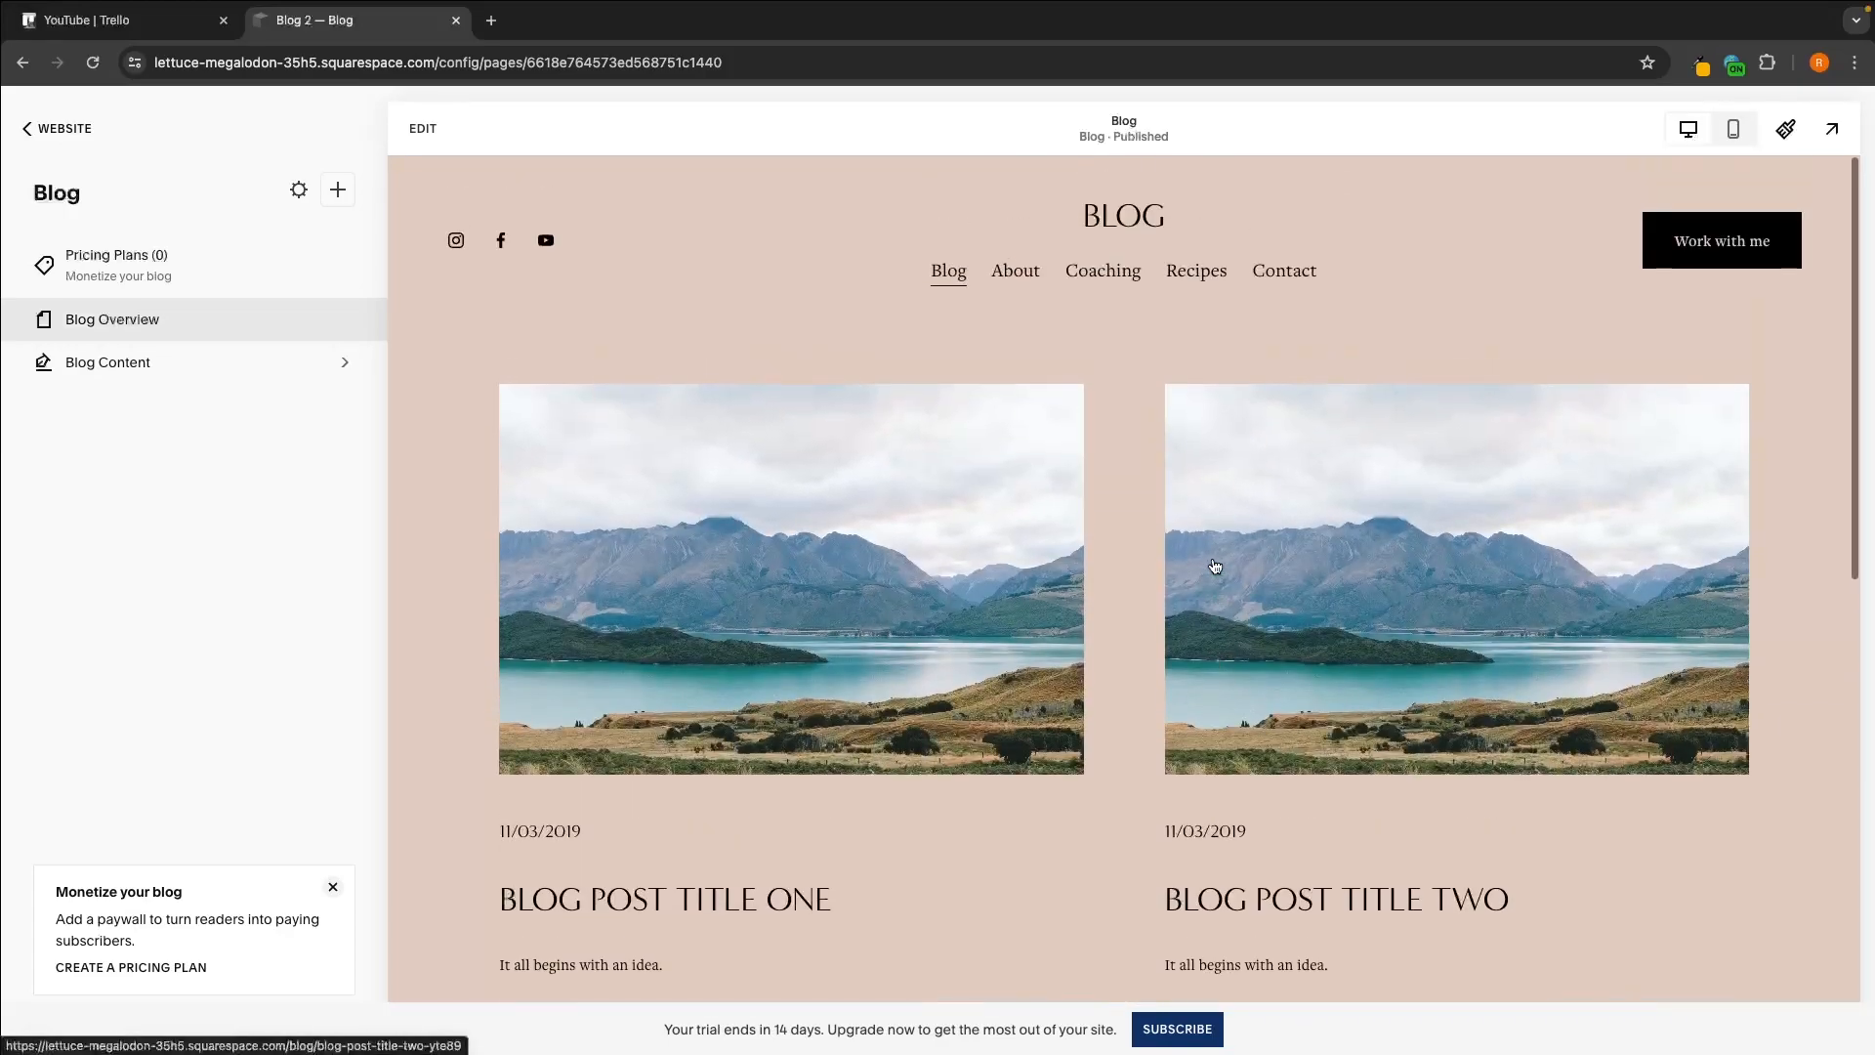
{"action": "scroll", "coordinate": [1213, 562], "scroll_direction": "down", "scroll_amount": 1}
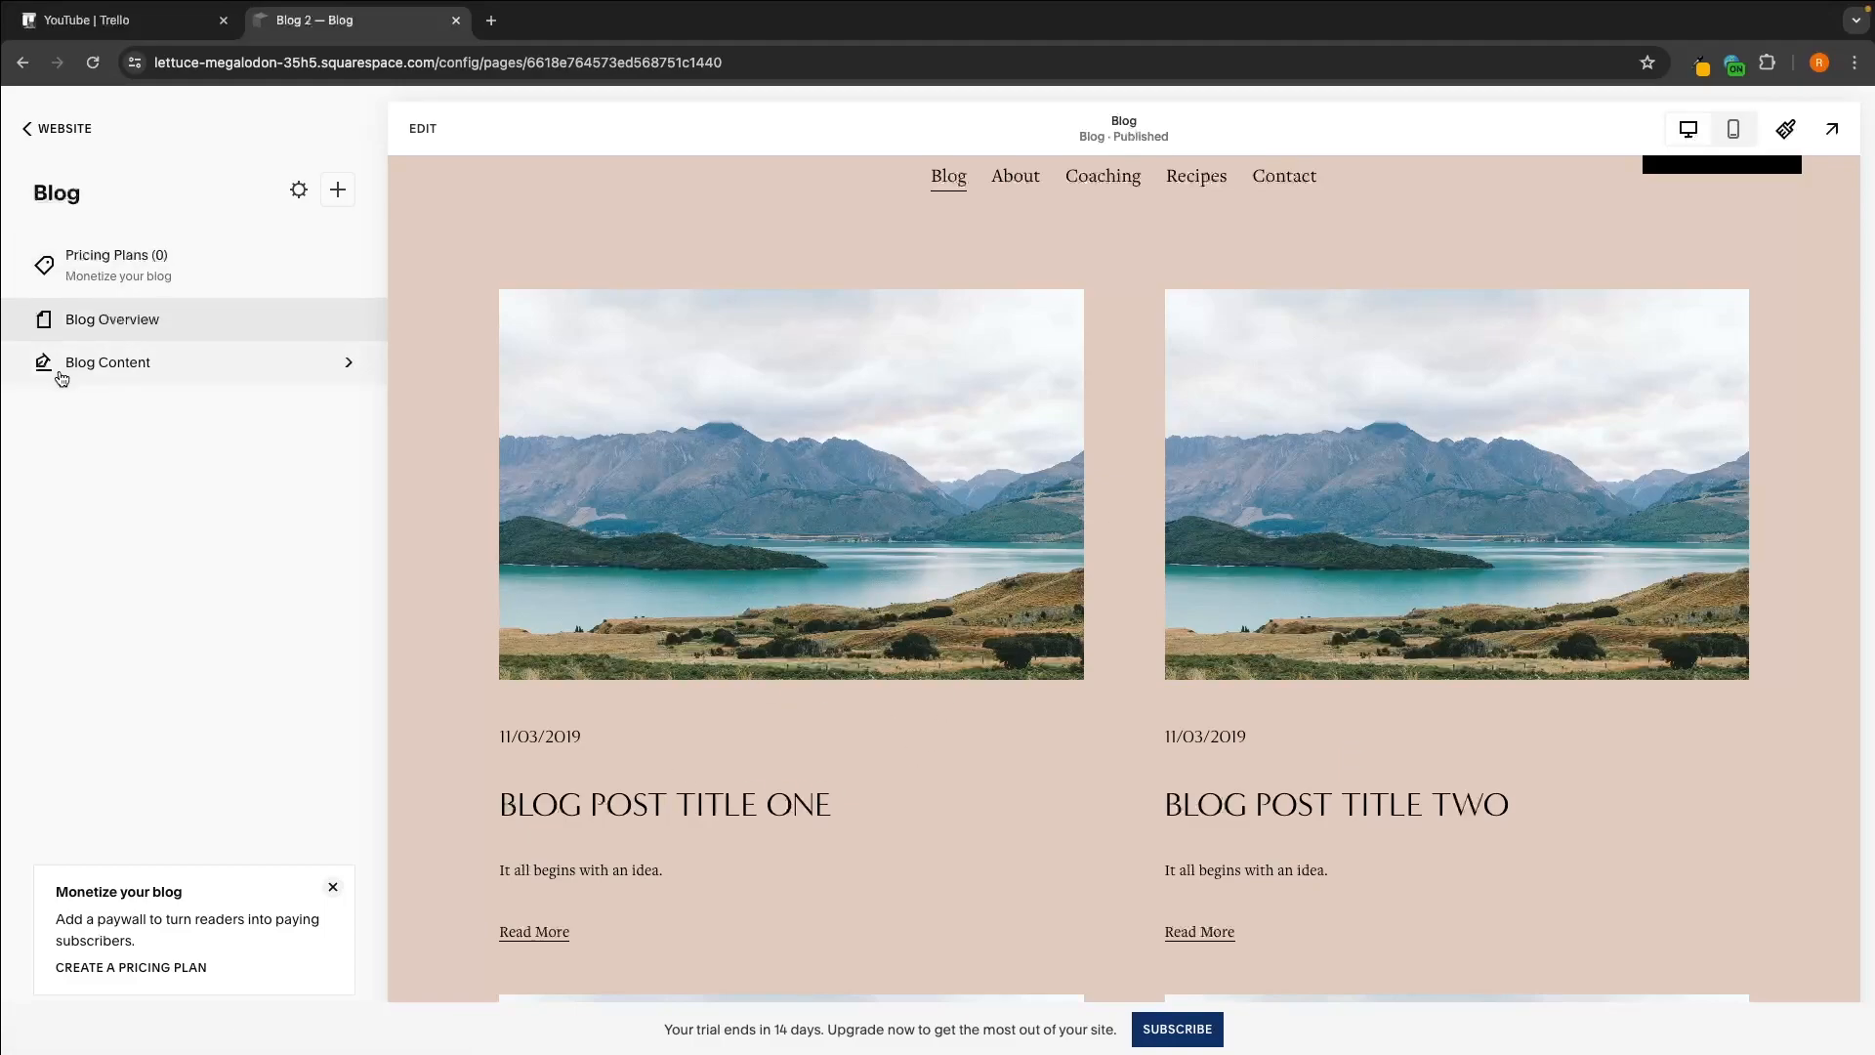
Step: Open the first sample post in the blog content for editing and retitle it "How to create a blog post on squarespace"
{"action": "left_click", "coordinate": [109, 366]}
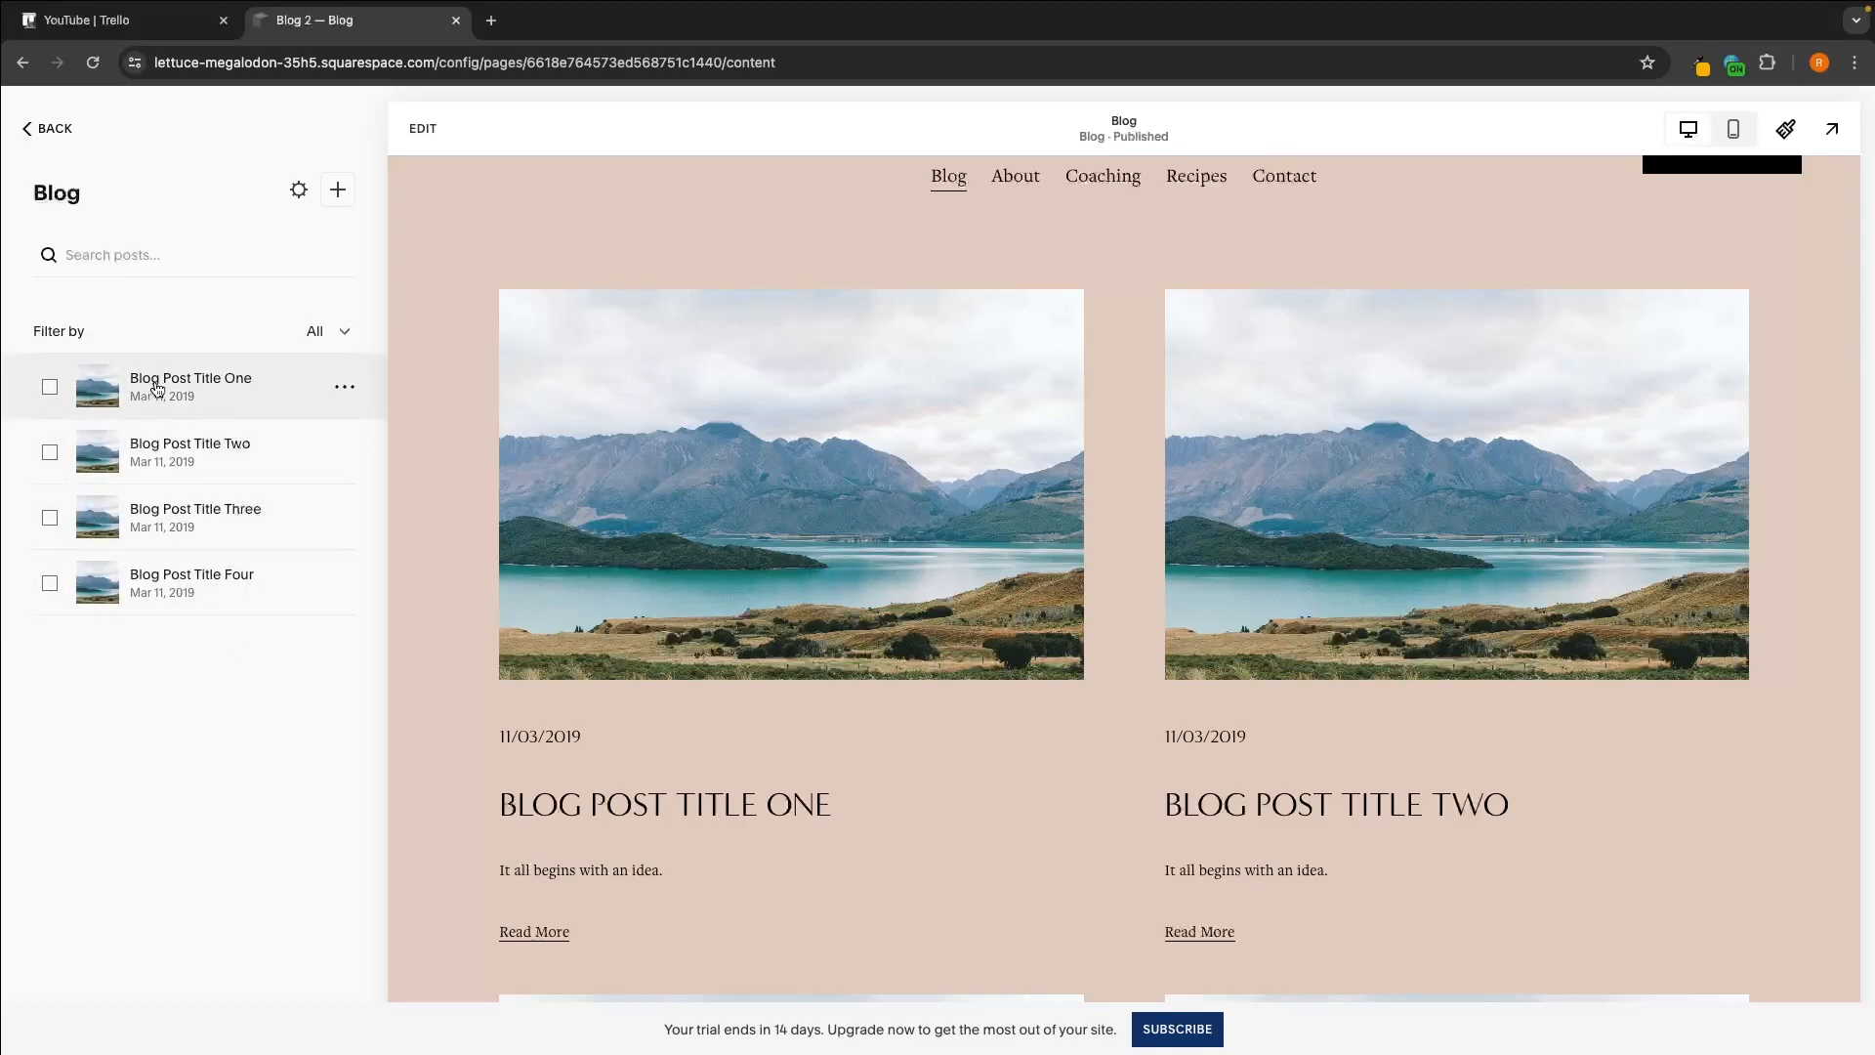
{"action": "left_click", "coordinate": [210, 386]}
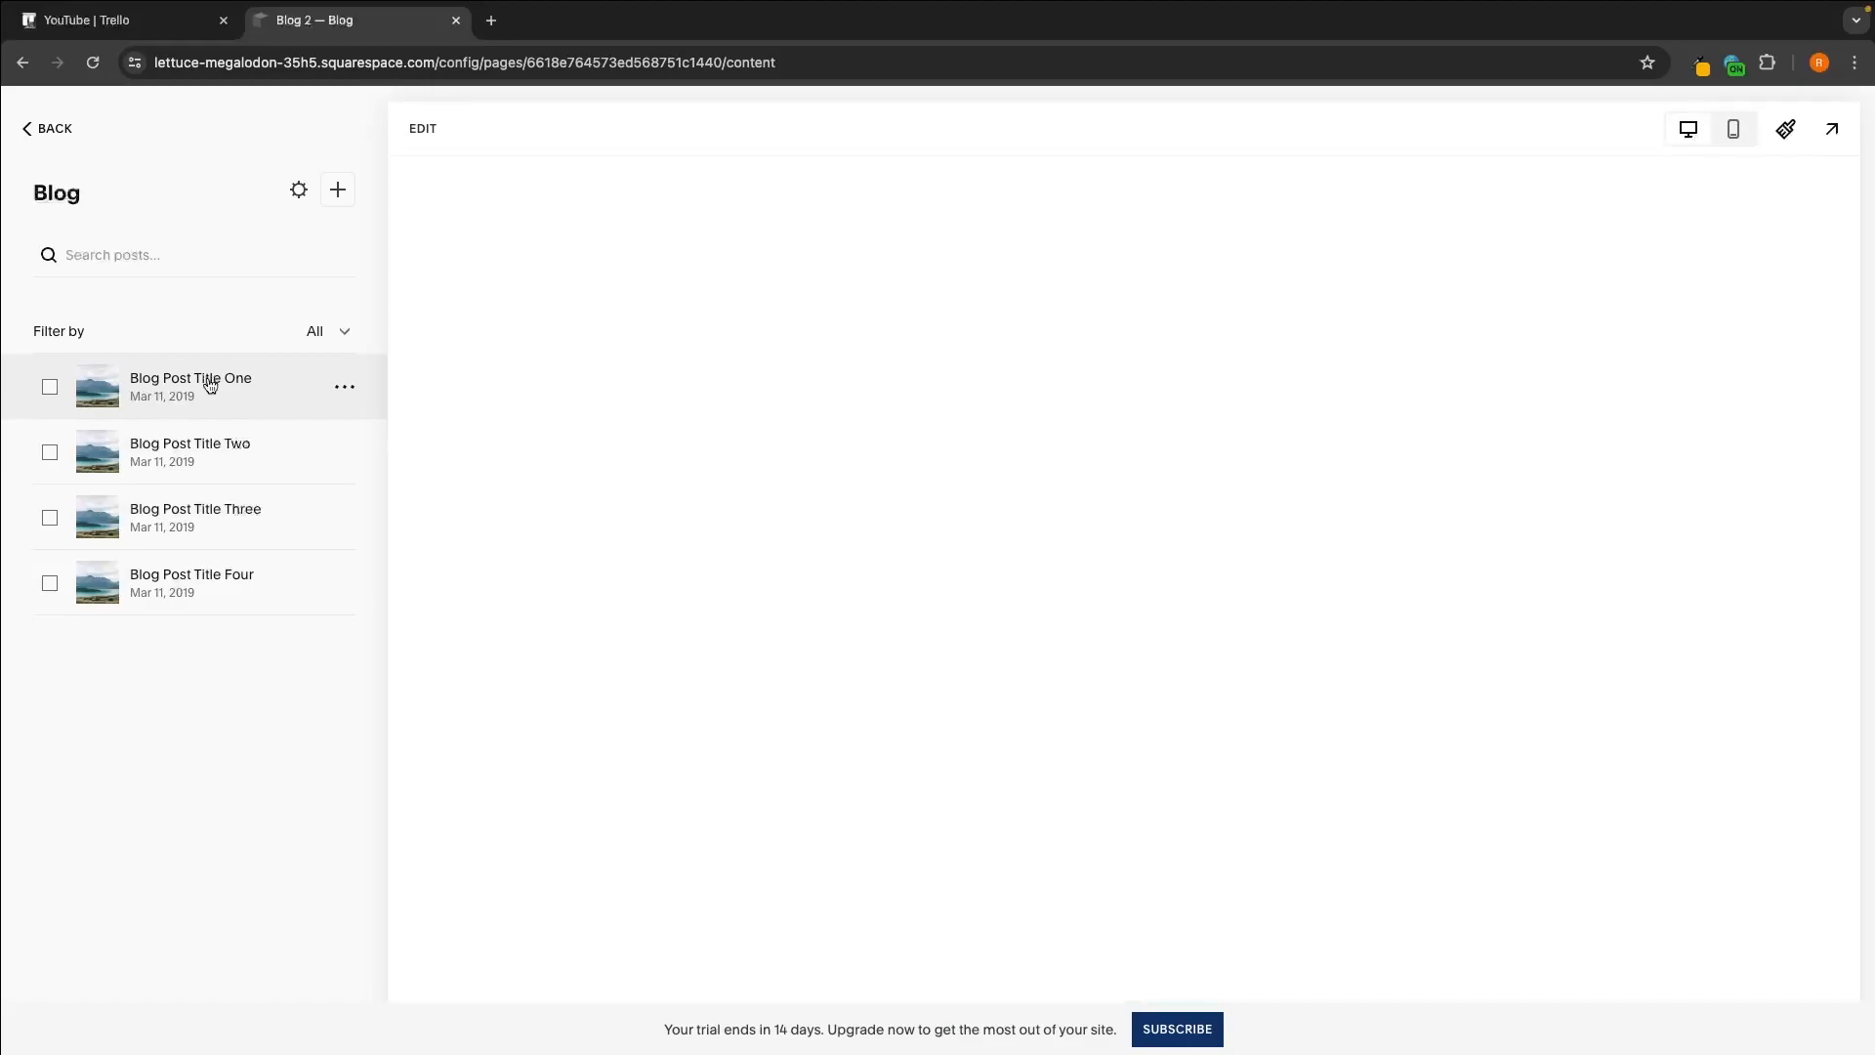
{"action": "scroll", "coordinate": [1062, 602], "scroll_direction": "down", "scroll_amount": 1}
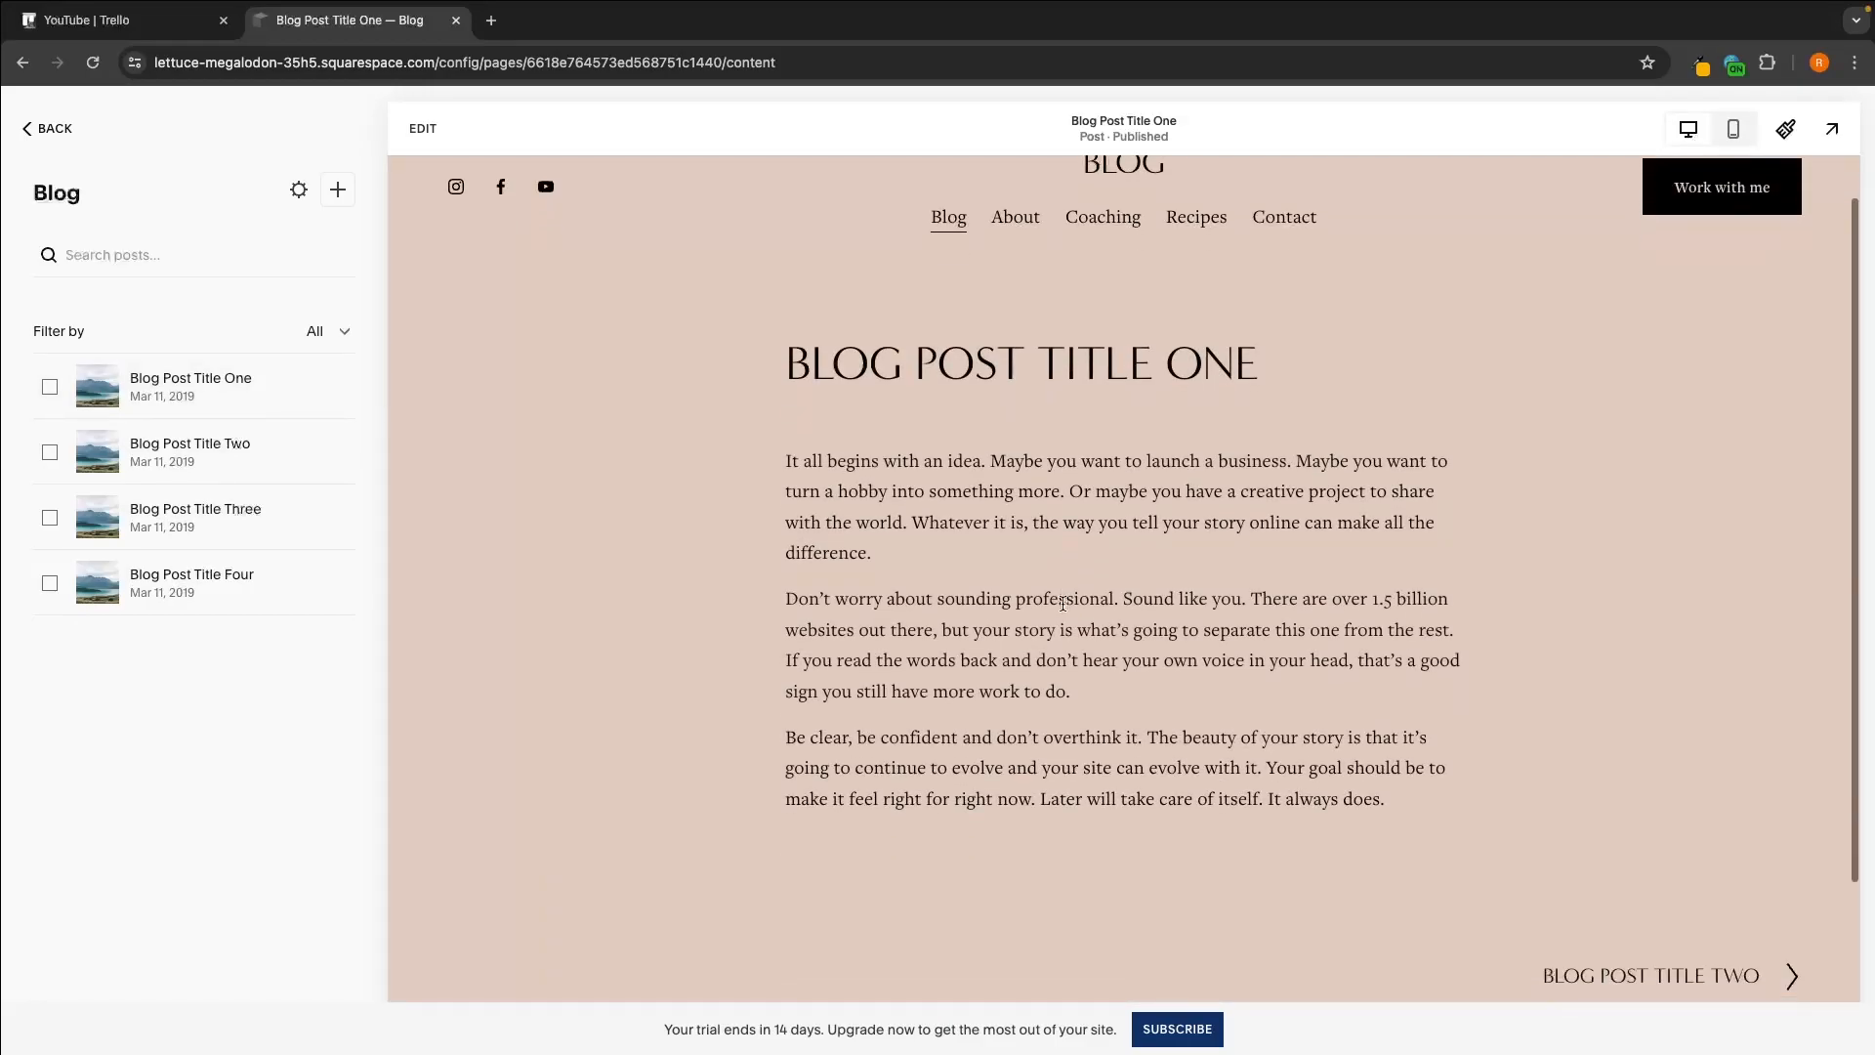
{"action": "scroll", "coordinate": [1063, 602], "scroll_direction": "down", "scroll_amount": 1}
{"action": "scroll", "coordinate": [1123, 586], "scroll_direction": "up", "scroll_amount": 3}
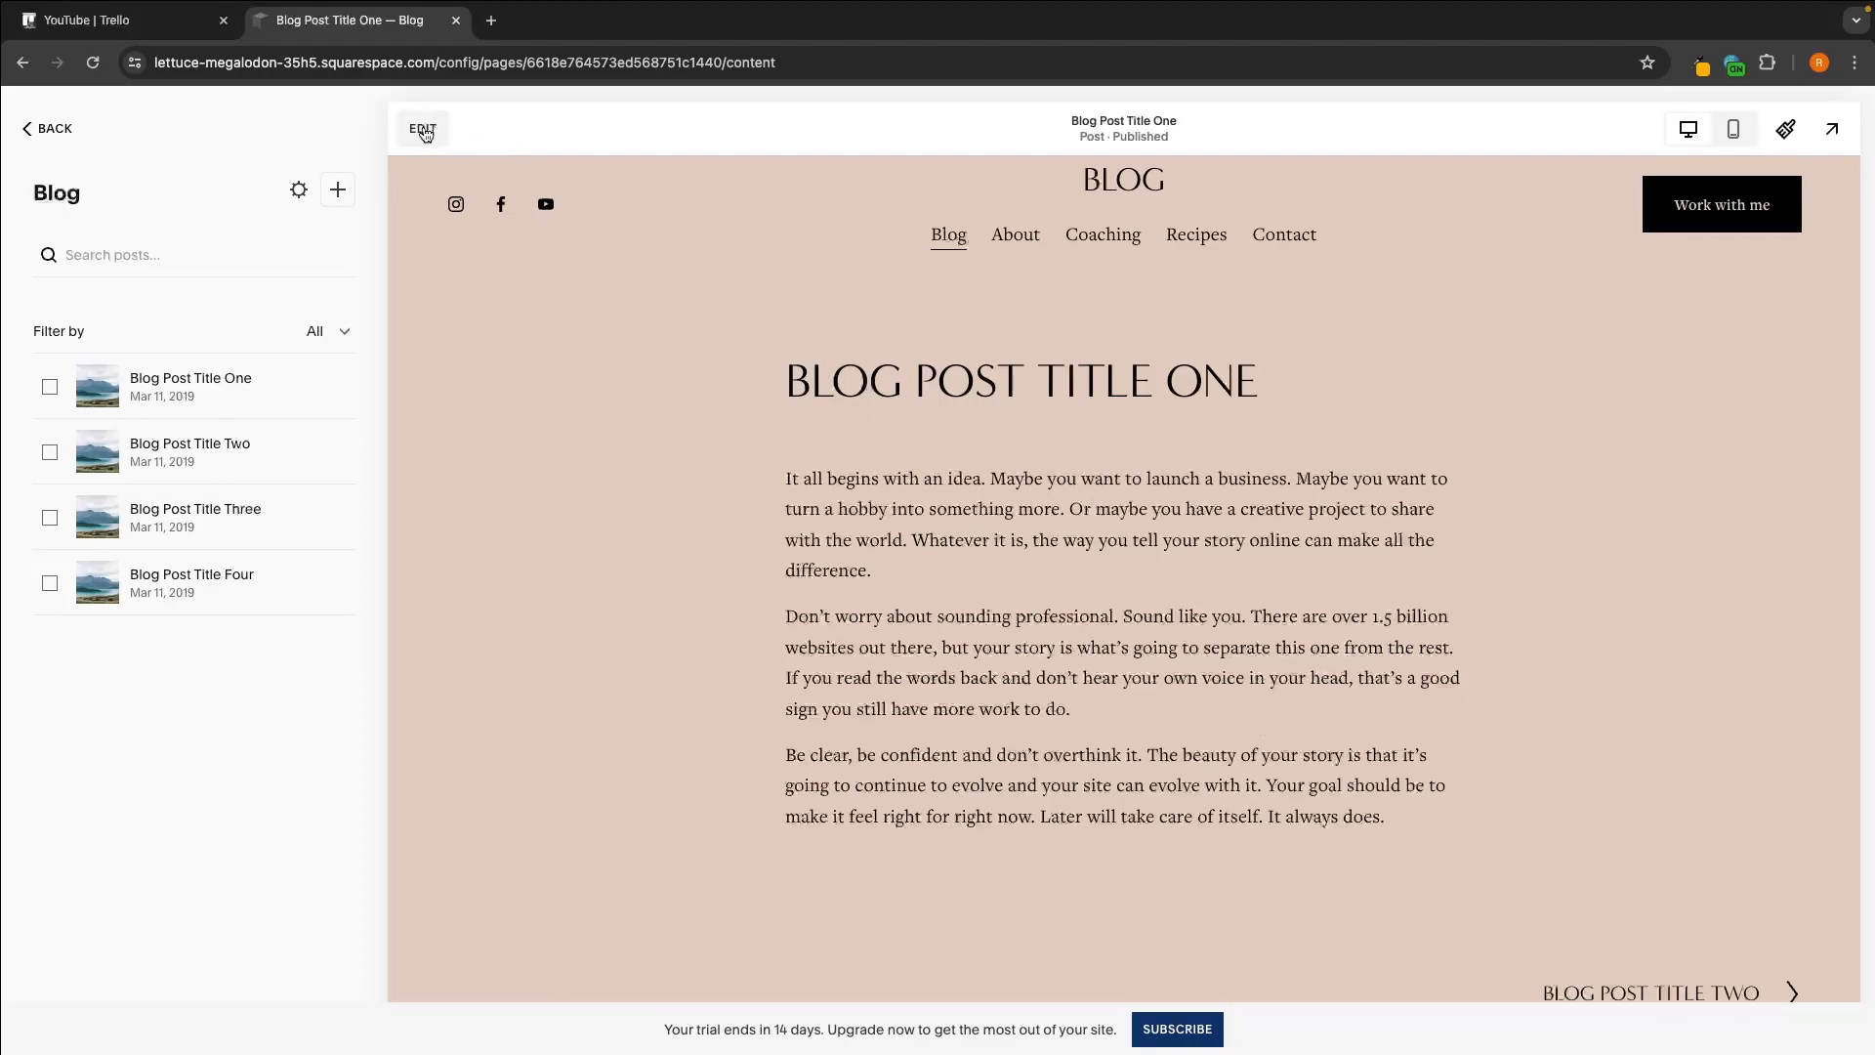
{"action": "left_click", "coordinate": [423, 130]}
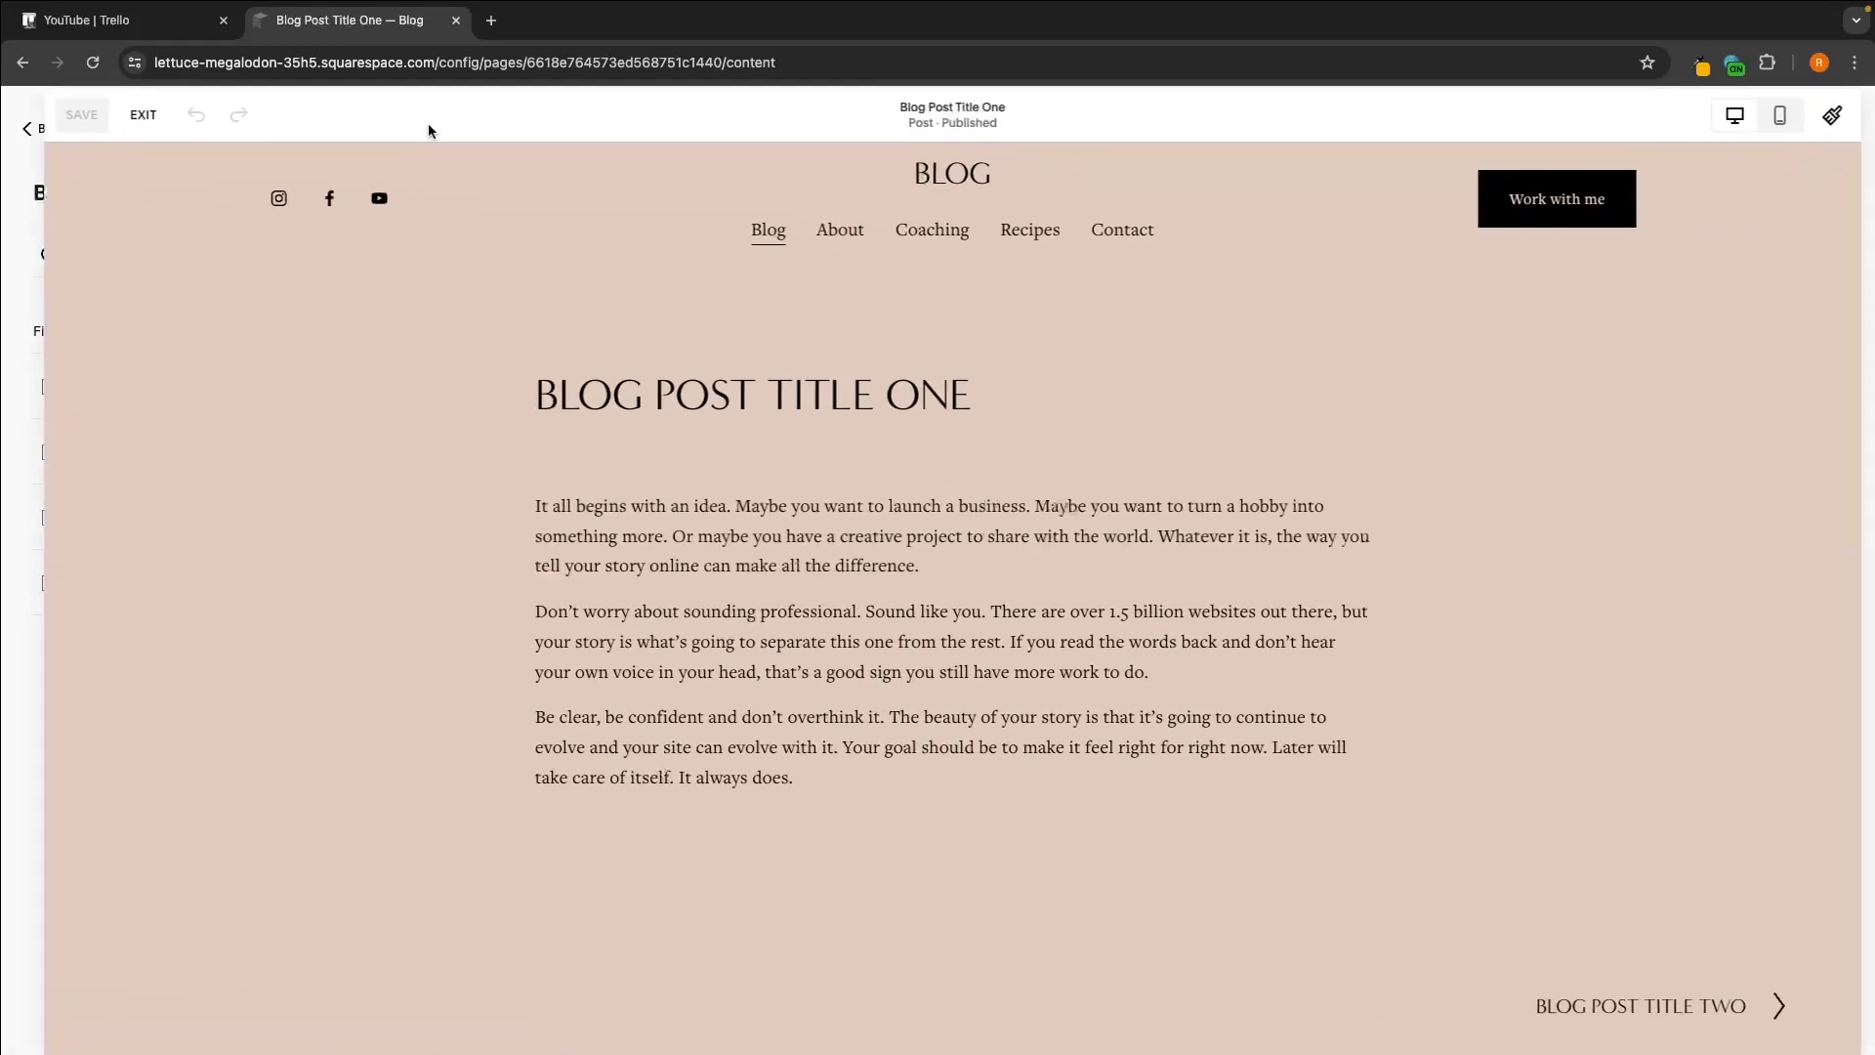
{"action": "triple_click", "coordinate": [752, 393]}
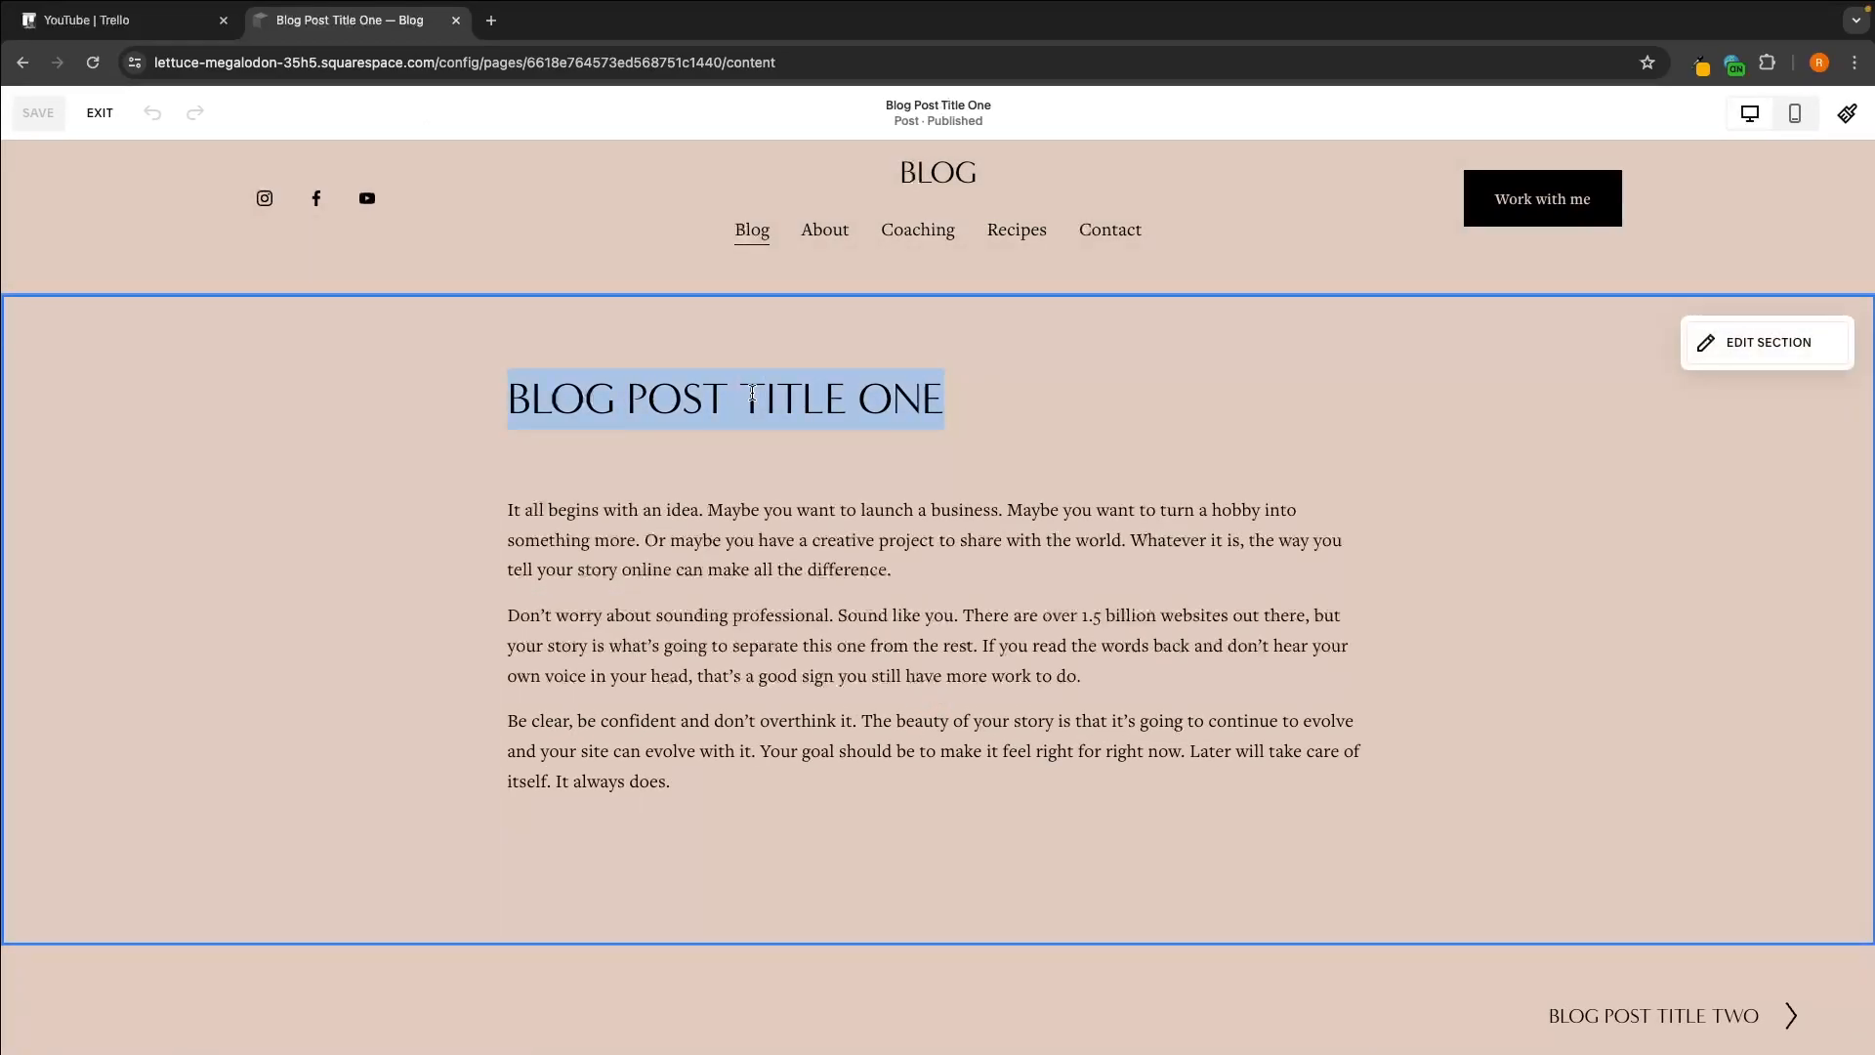
{"action": "type", "text": "HOW "}
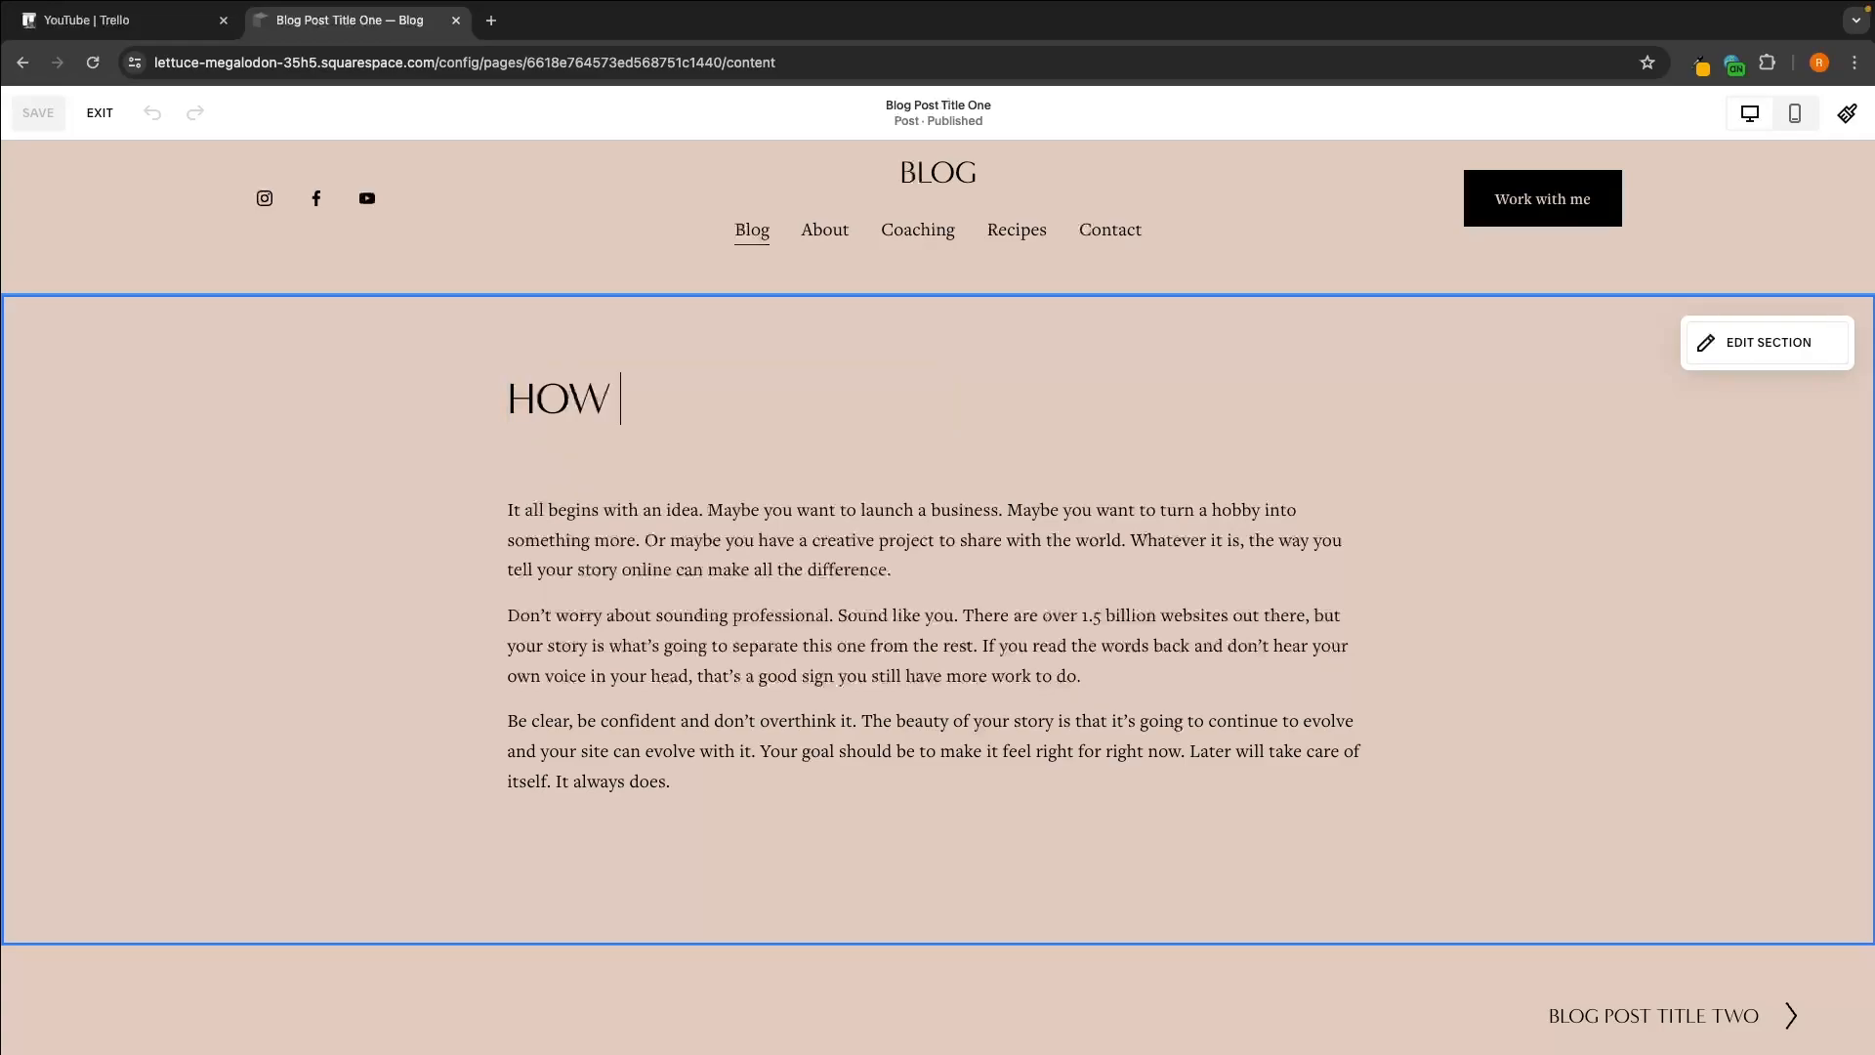
{"action": "type", "text": "TO CREAte a blog post on Squarespace"}
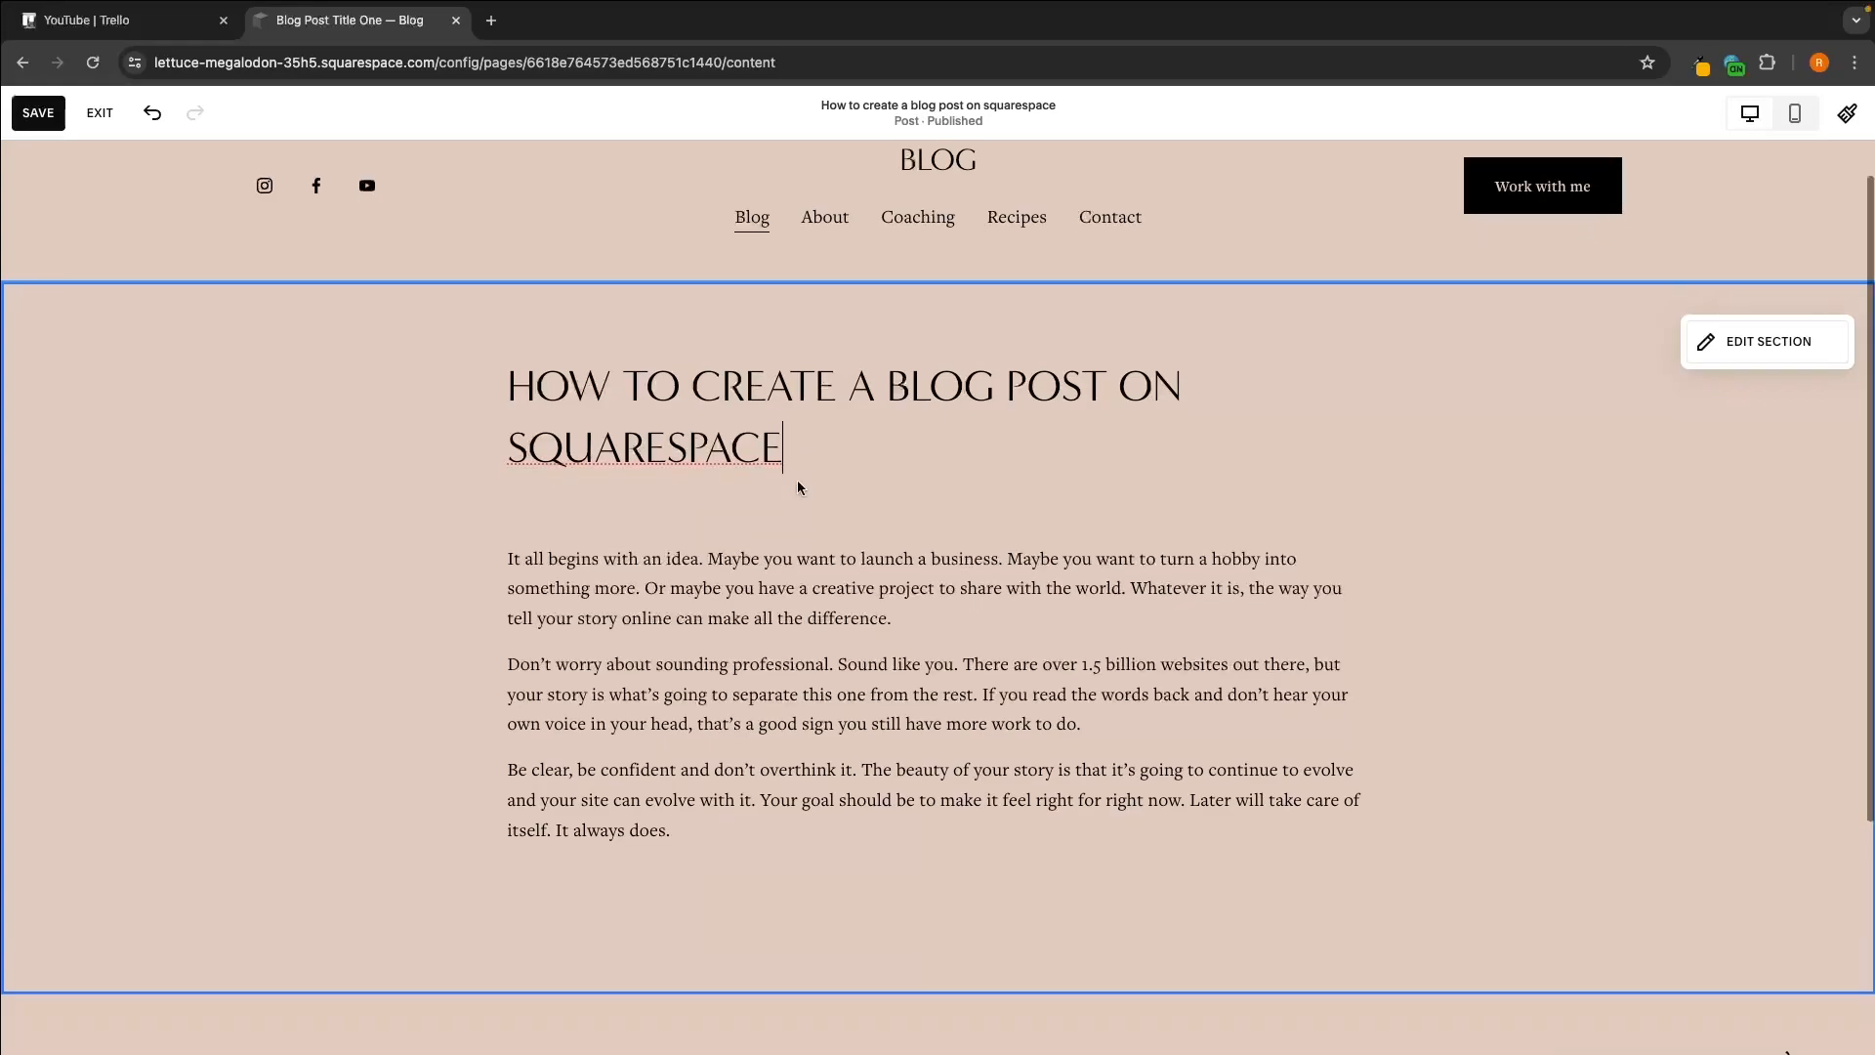
Step: Replace the post's body text with "This is how to make a blog post." followed by filler text and a second filler paragraph "rglrgjnkrgn"
{"action": "scroll", "coordinate": [693, 747], "scroll_direction": "down", "scroll_amount": 1}
{"action": "left_click", "coordinate": [694, 771]}
{"action": "left_click_drag", "start_coordinate": [694, 771], "coordinate": [491, 475]}
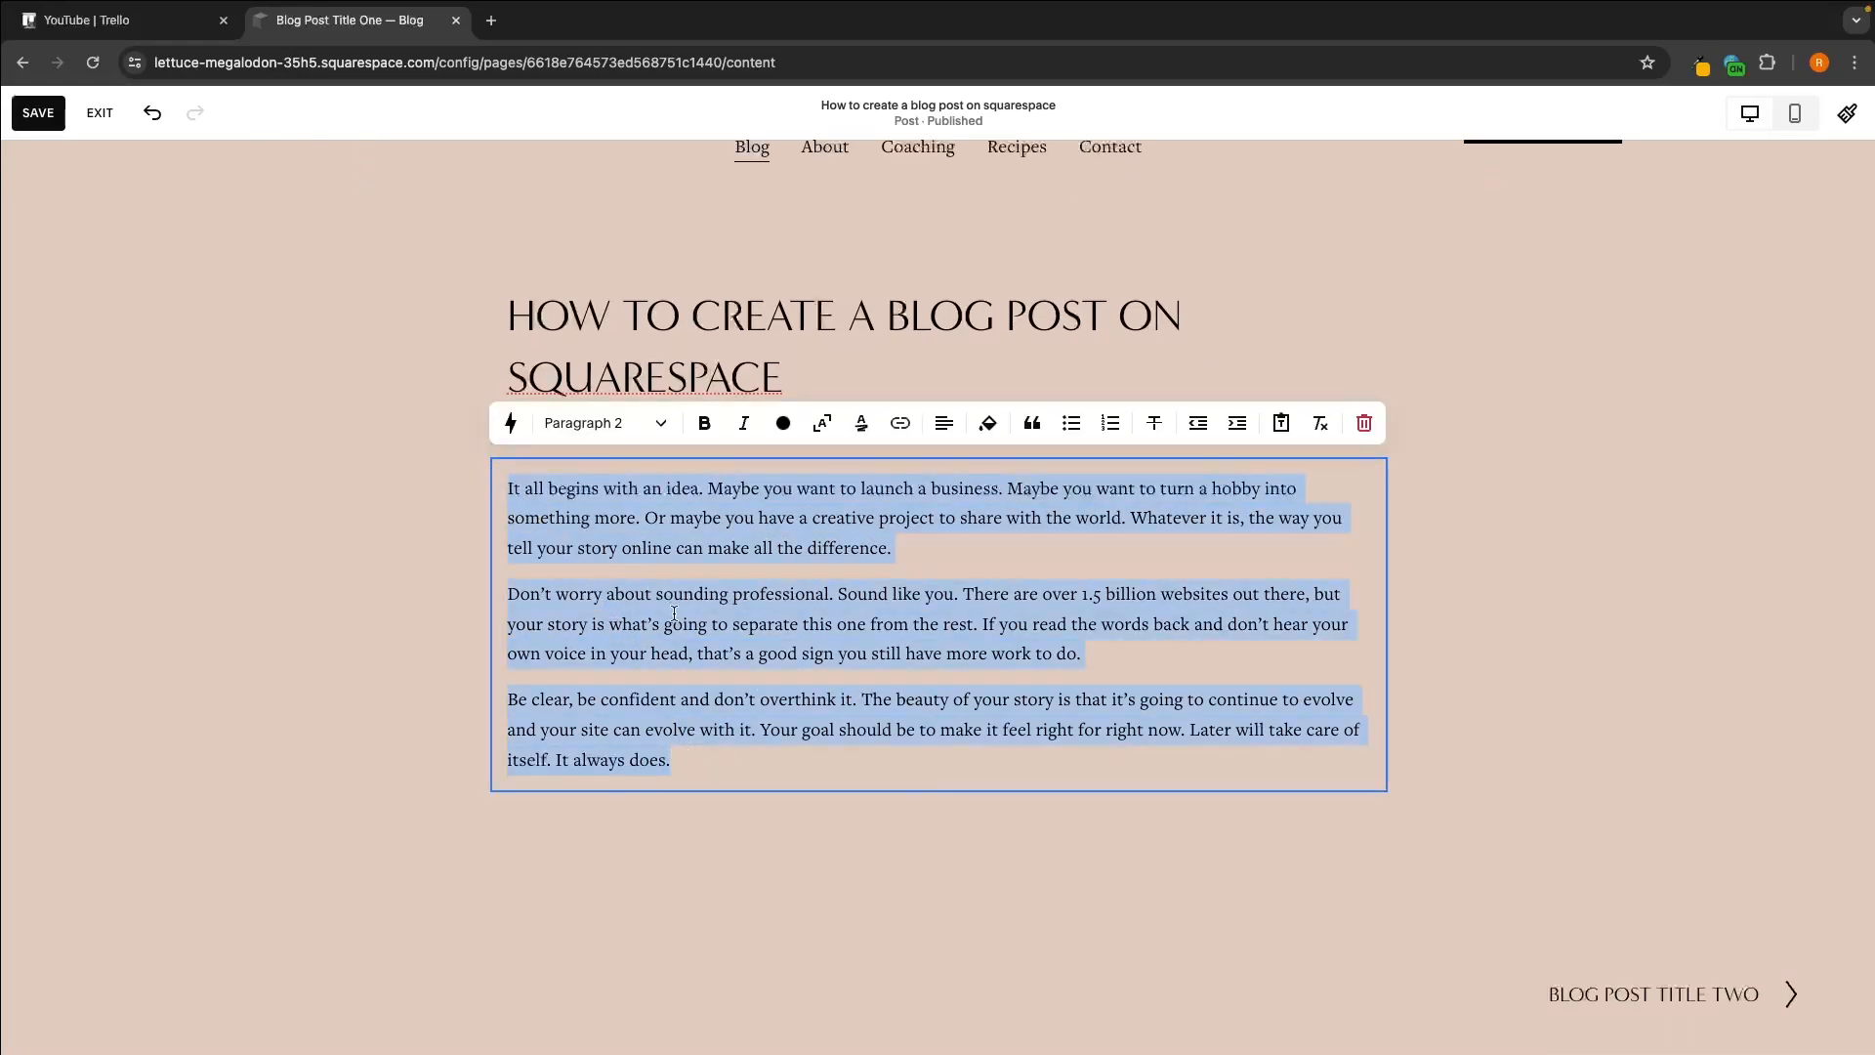
{"action": "key", "text": "BackSpace"}
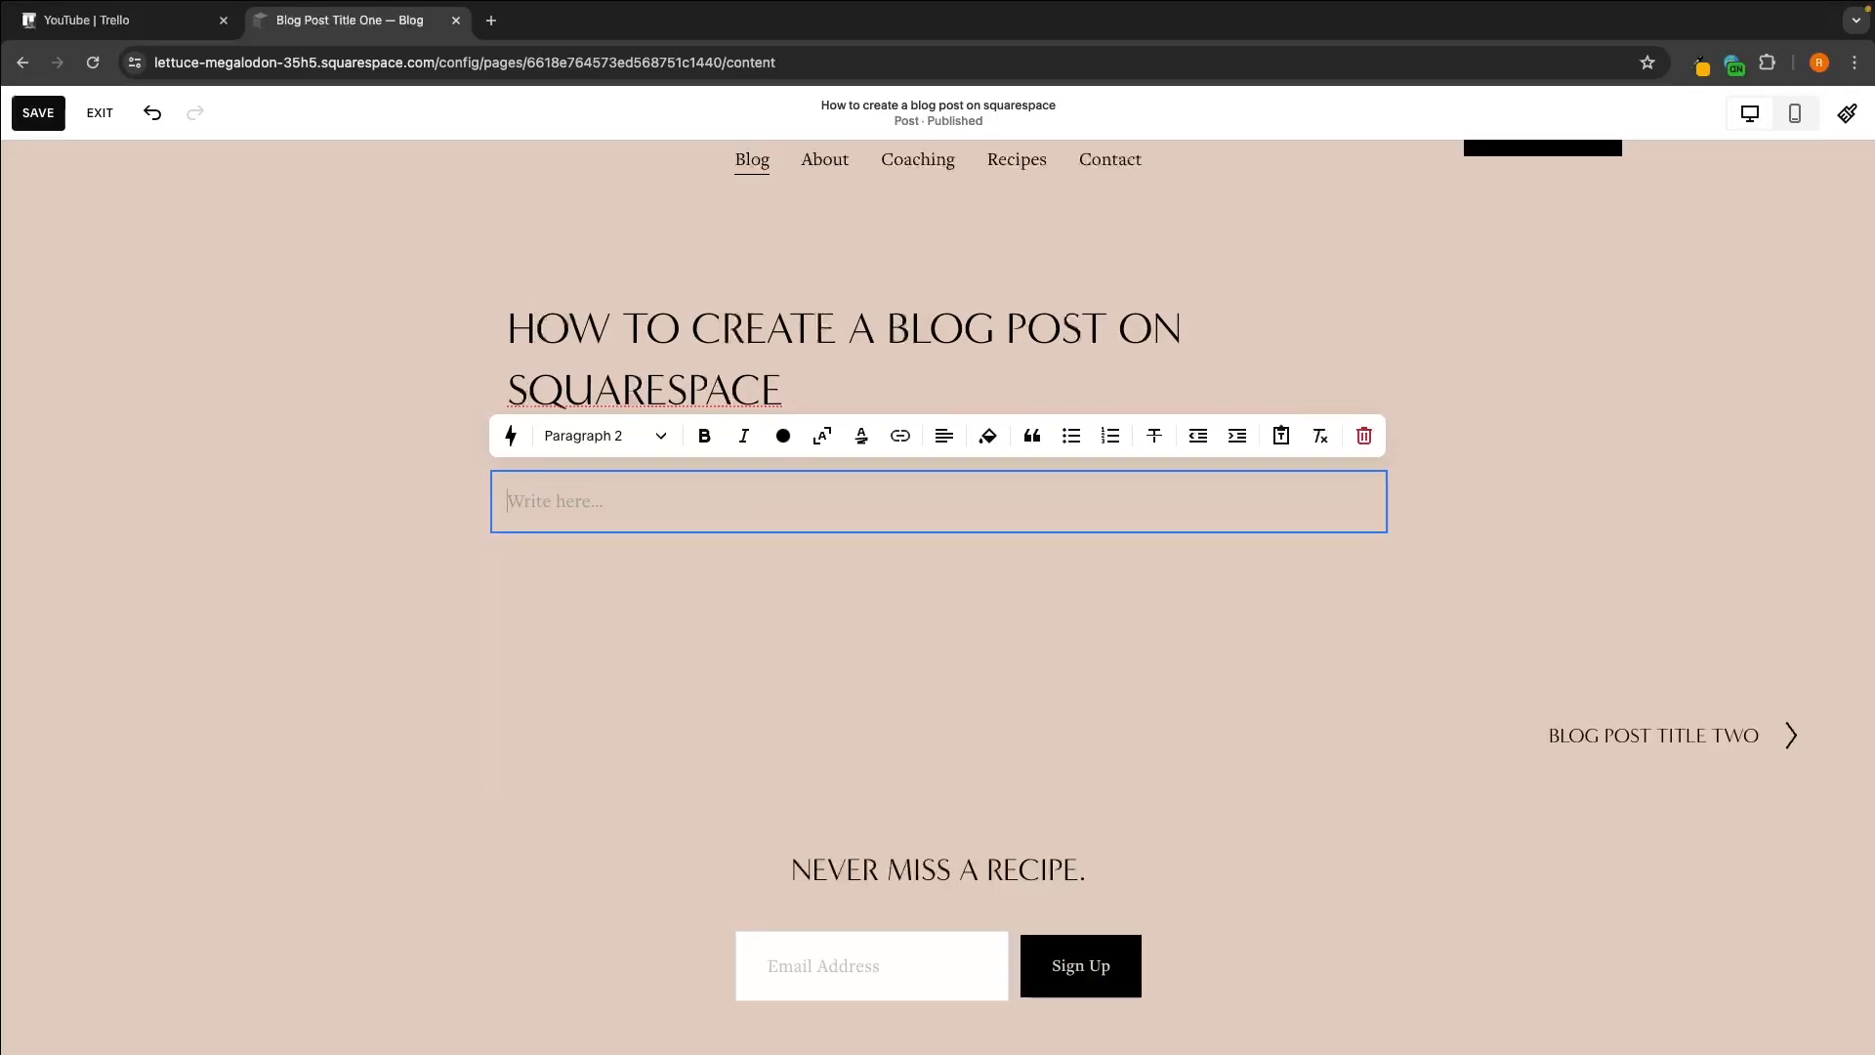
{"action": "type", "text": "This is how to make a blog post."}
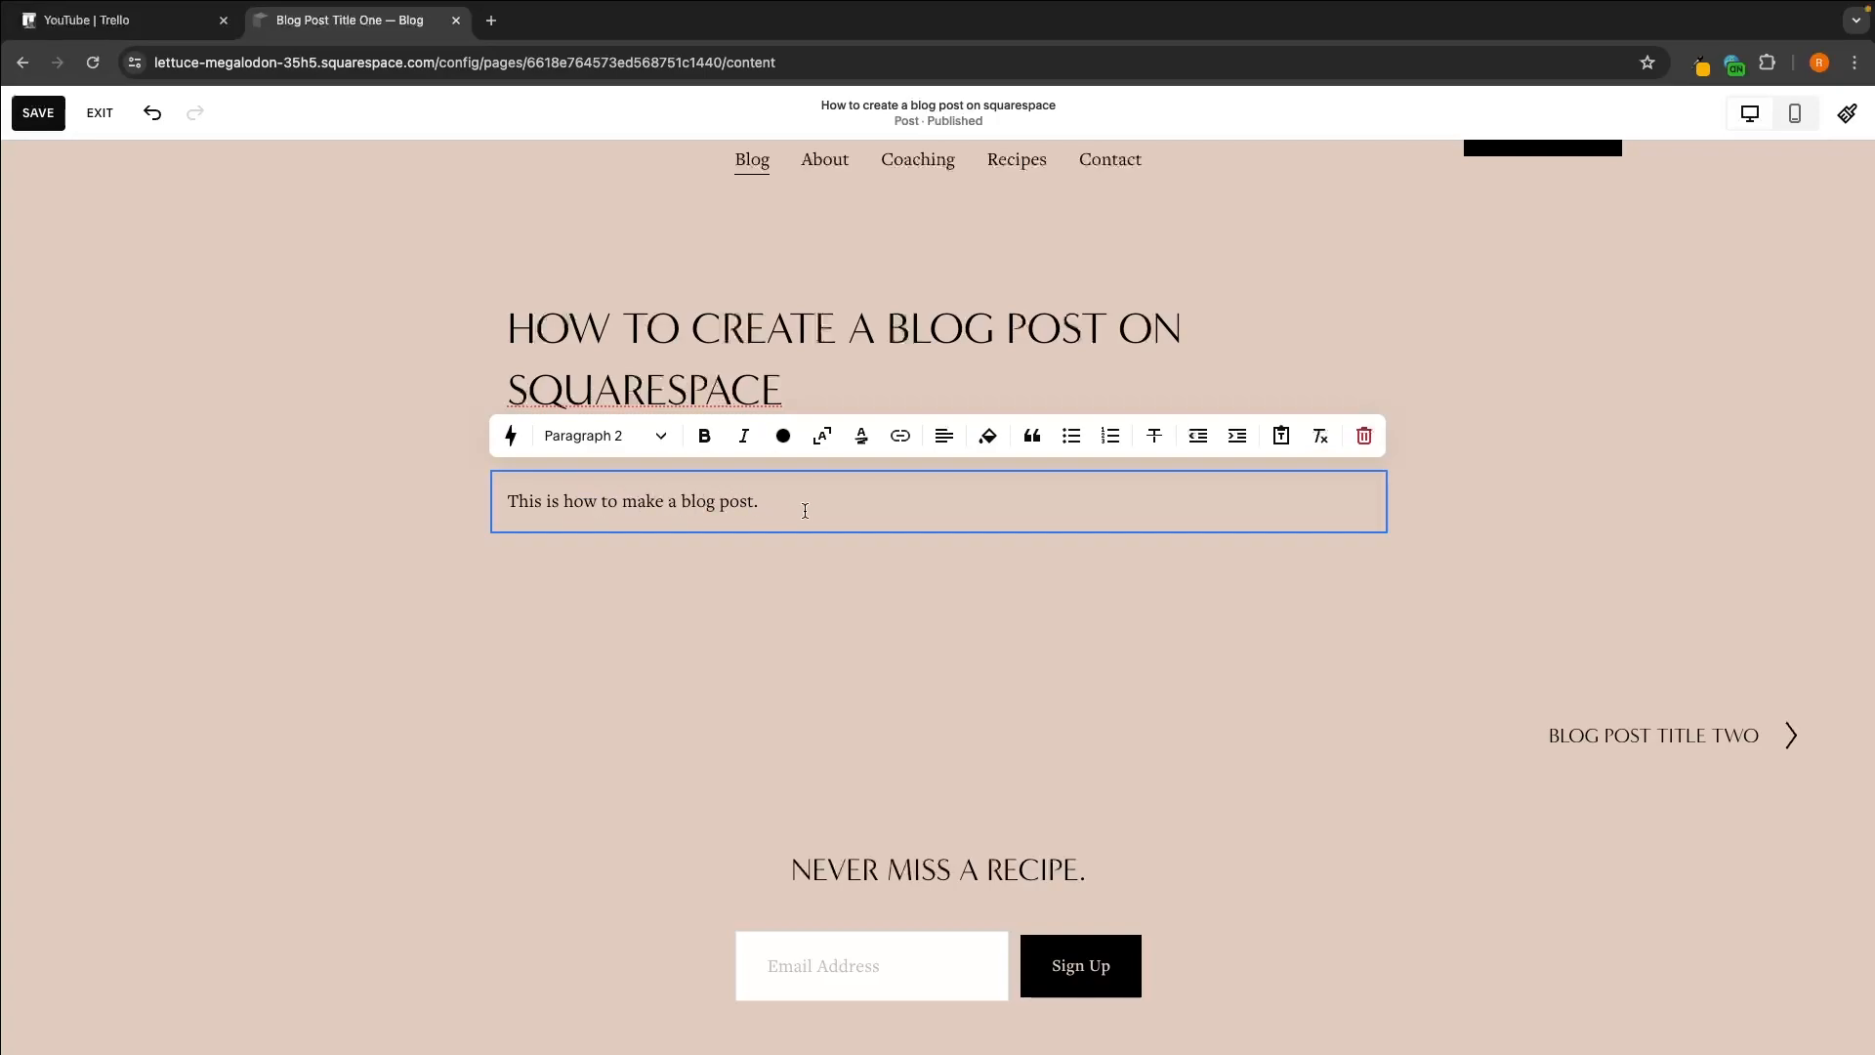
{"action": "type", "text": " fejfnejfhzkjlerfbz lknkjzrerngzejkrlgng"}
{"action": "key", "text": "Return"}
{"action": "type", "text": "rglrgjnkrgn"}
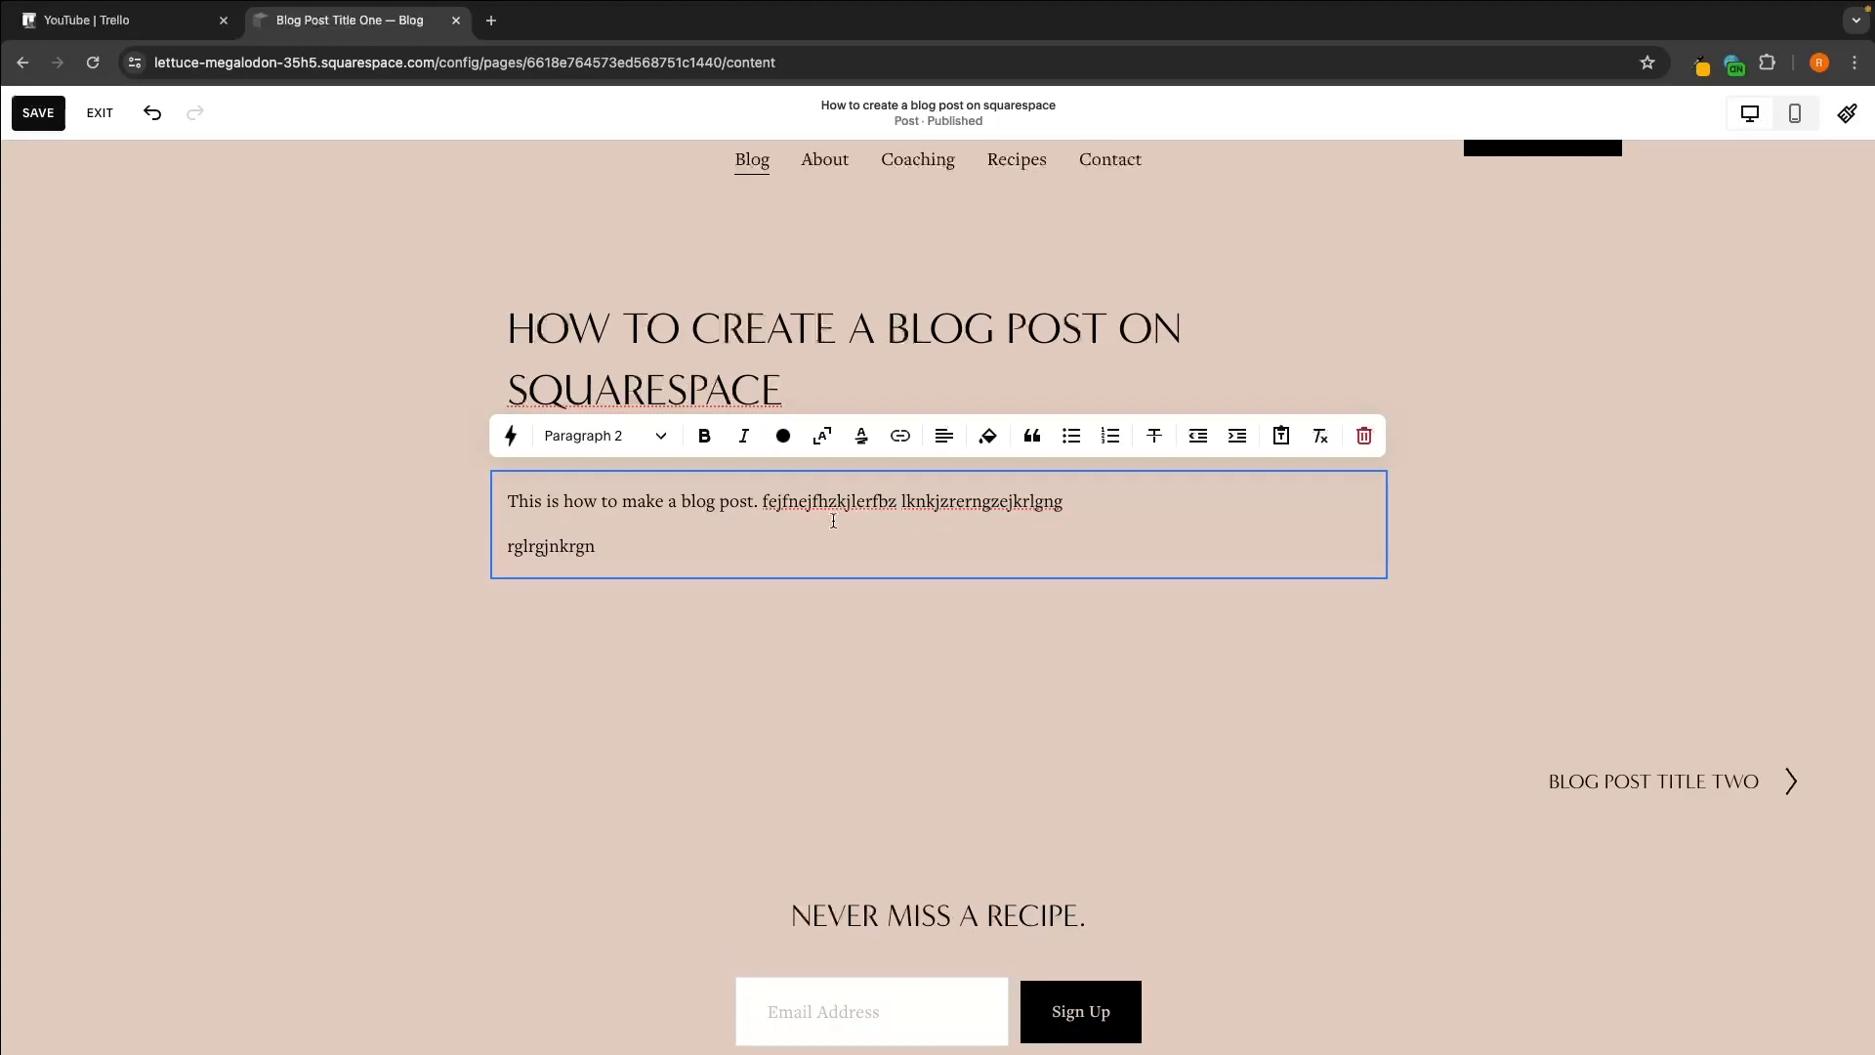
{"action": "left_click", "coordinate": [894, 629]}
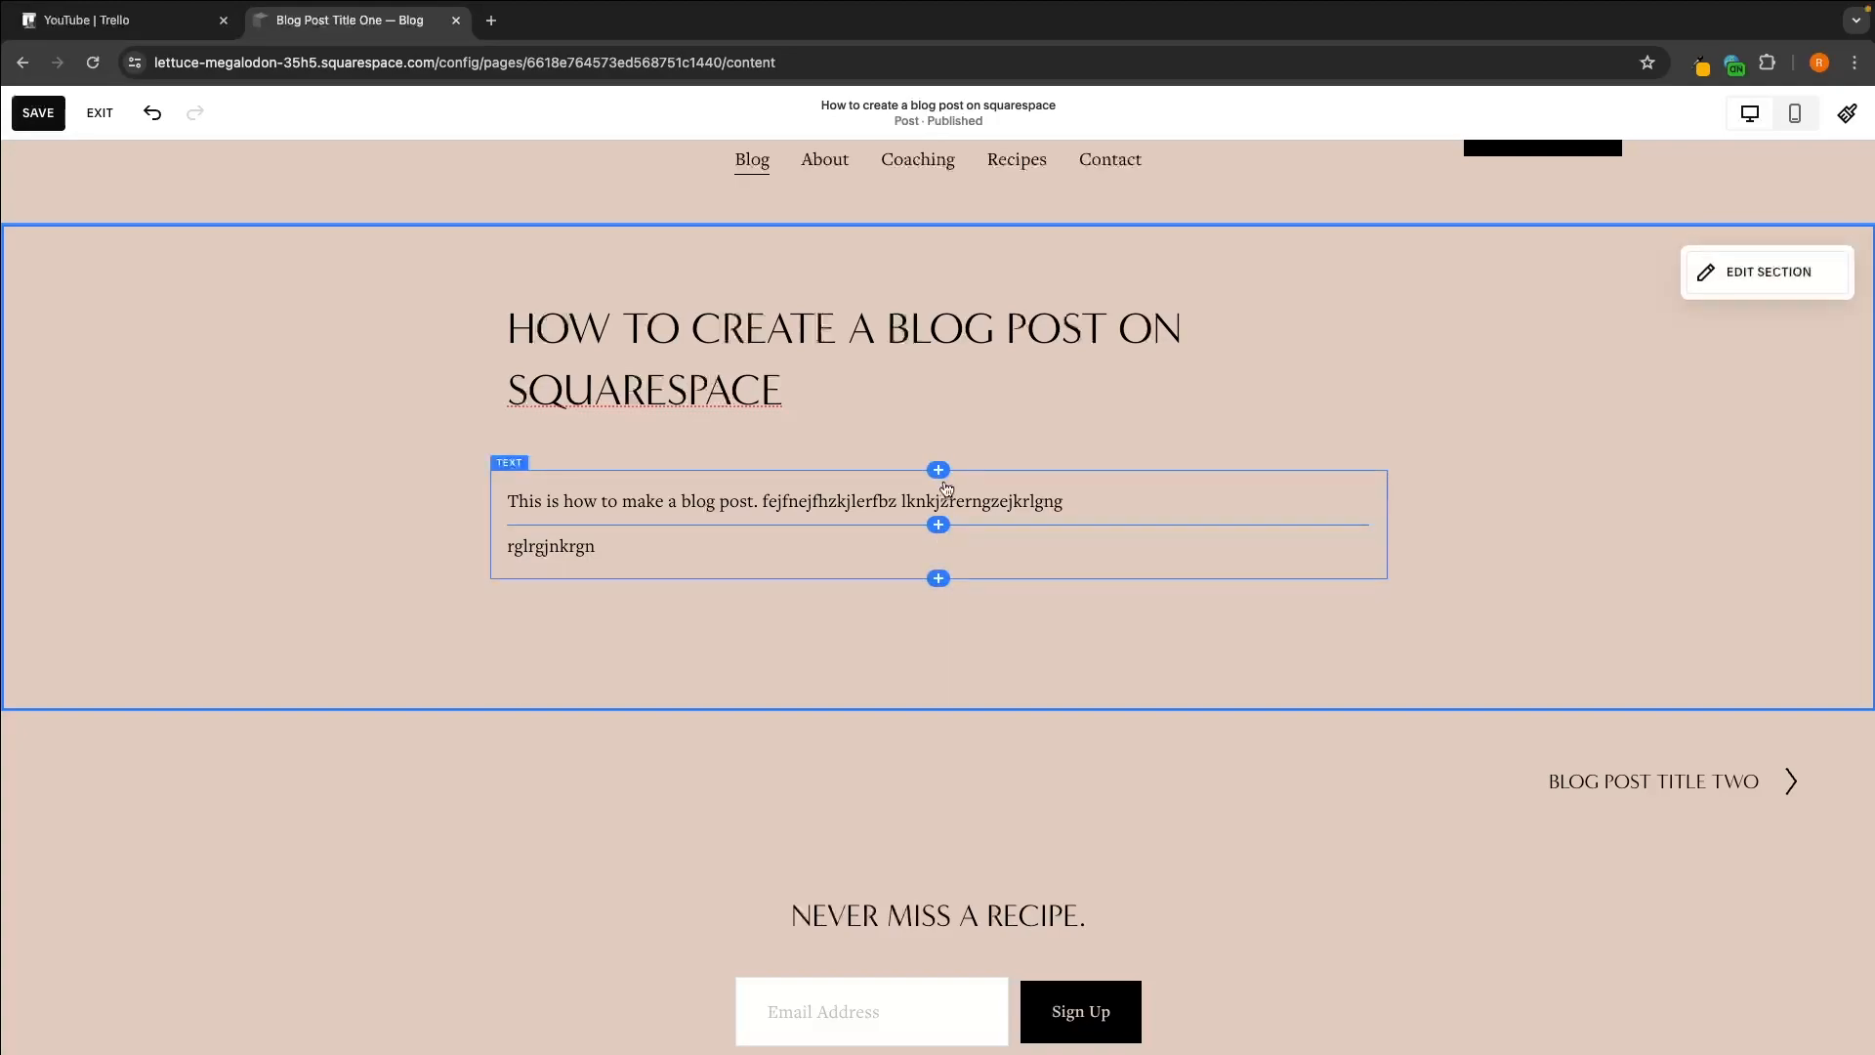
Step: Insert an image block below the post's body text and upload 1password.png into it
{"action": "left_click", "coordinate": [939, 580]}
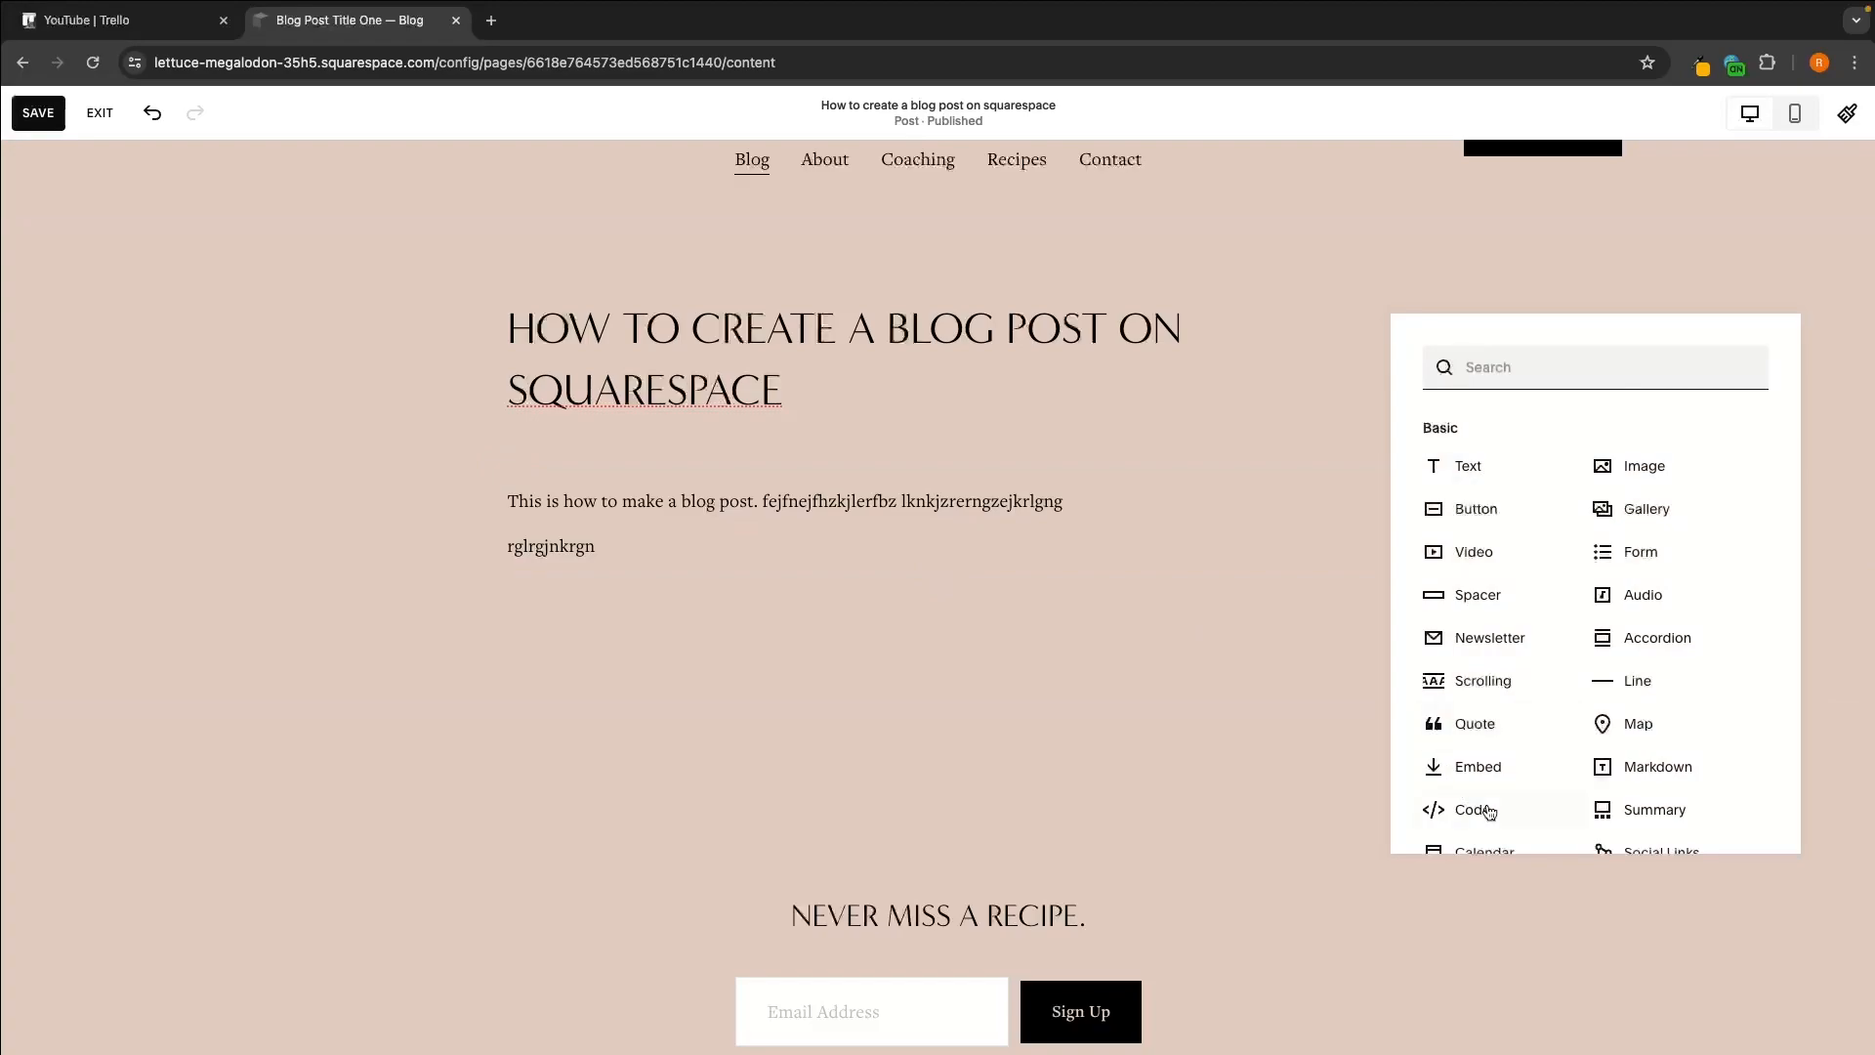
{"action": "scroll", "coordinate": [1646, 811], "scroll_direction": "down", "scroll_amount": 1}
{"action": "scroll", "coordinate": [1646, 811], "scroll_direction": "down", "scroll_amount": 6}
{"action": "scroll", "coordinate": [1646, 811], "scroll_direction": "down", "scroll_amount": 4}
{"action": "scroll", "coordinate": [1670, 662], "scroll_direction": "up", "scroll_amount": 10}
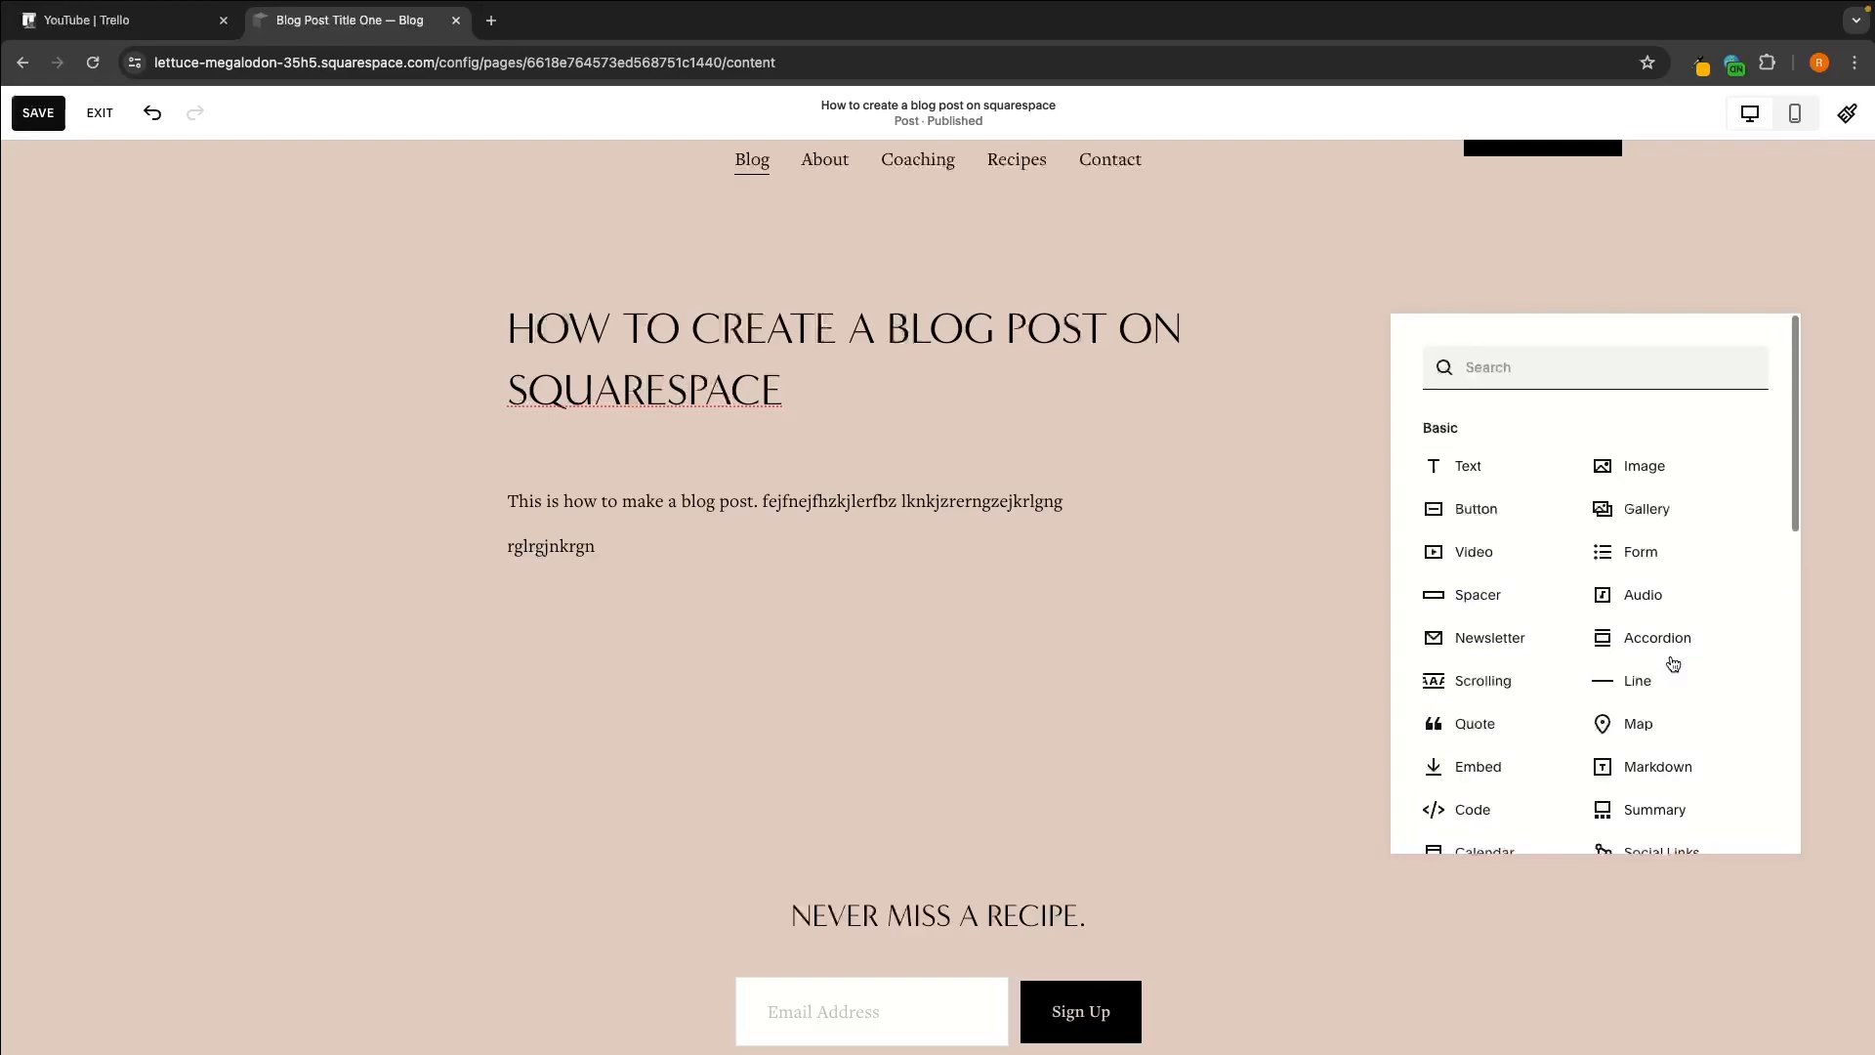
{"action": "left_click", "coordinate": [1648, 481]}
{"action": "scroll", "coordinate": [1265, 537], "scroll_direction": "down", "scroll_amount": 3}
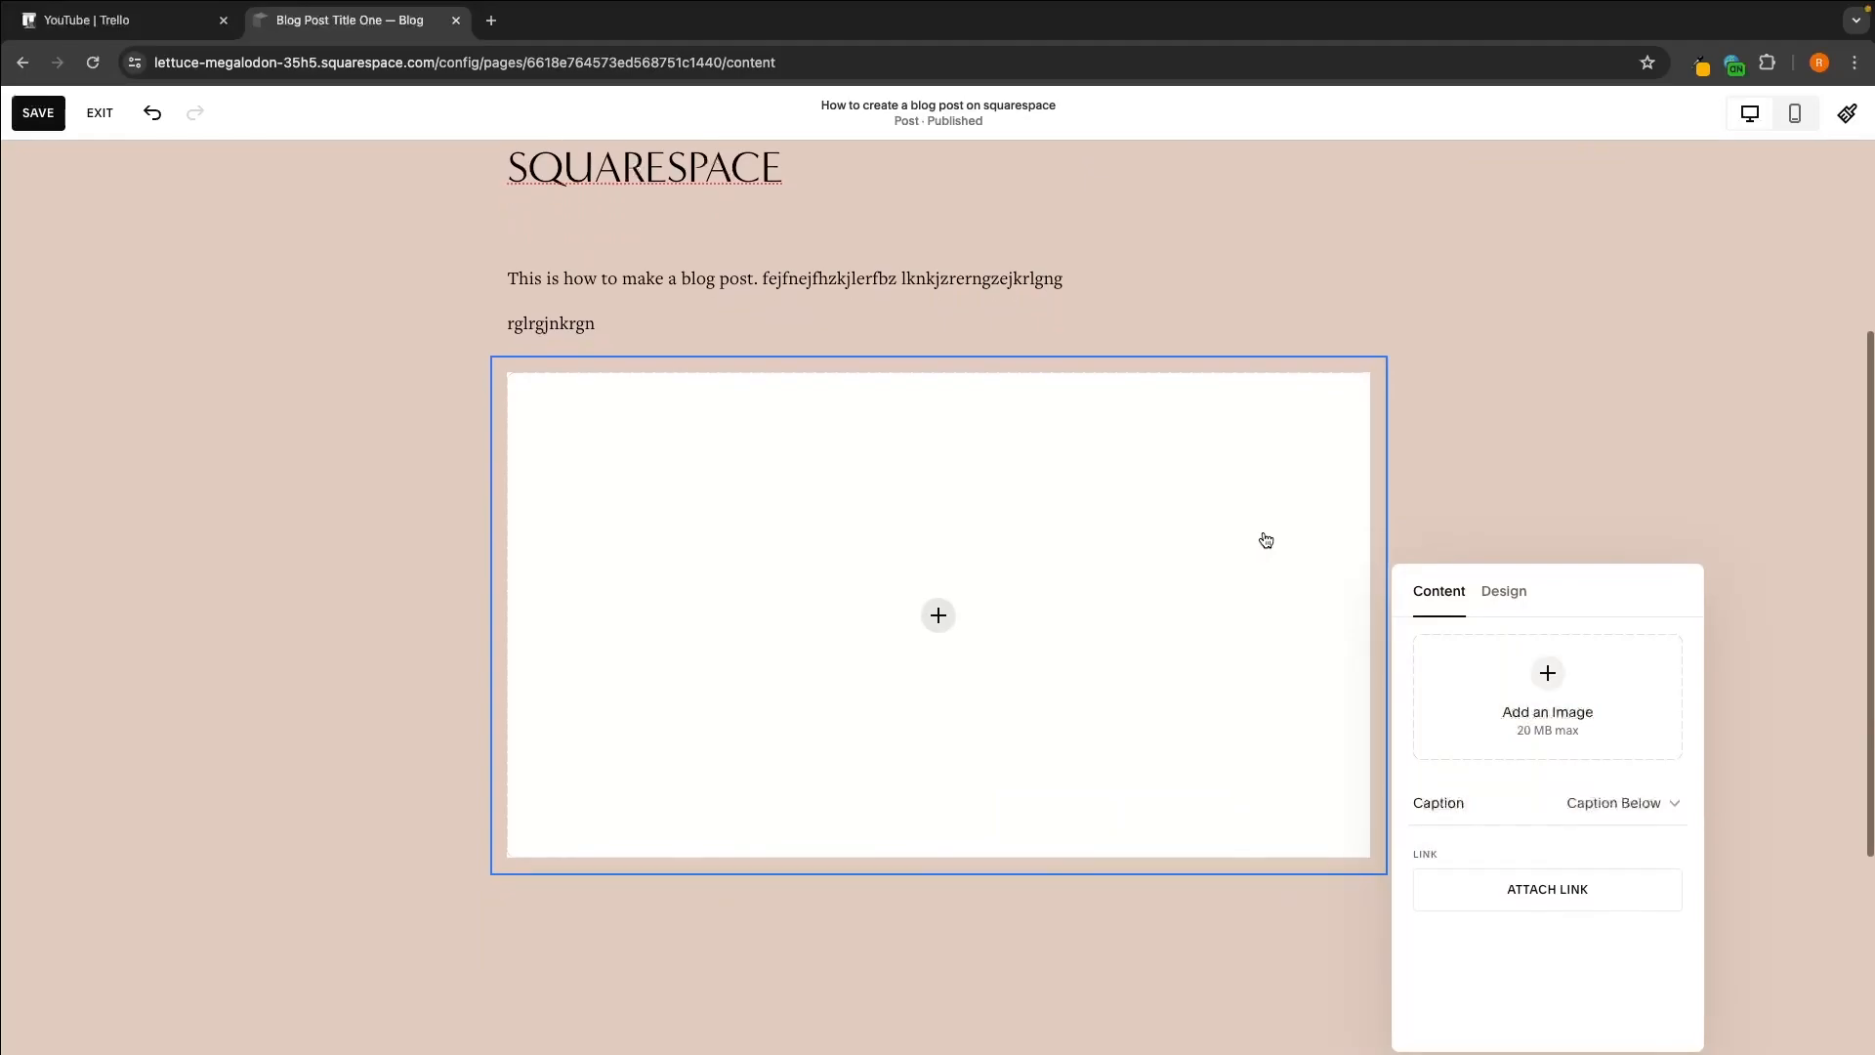
{"action": "left_click", "coordinate": [939, 613]}
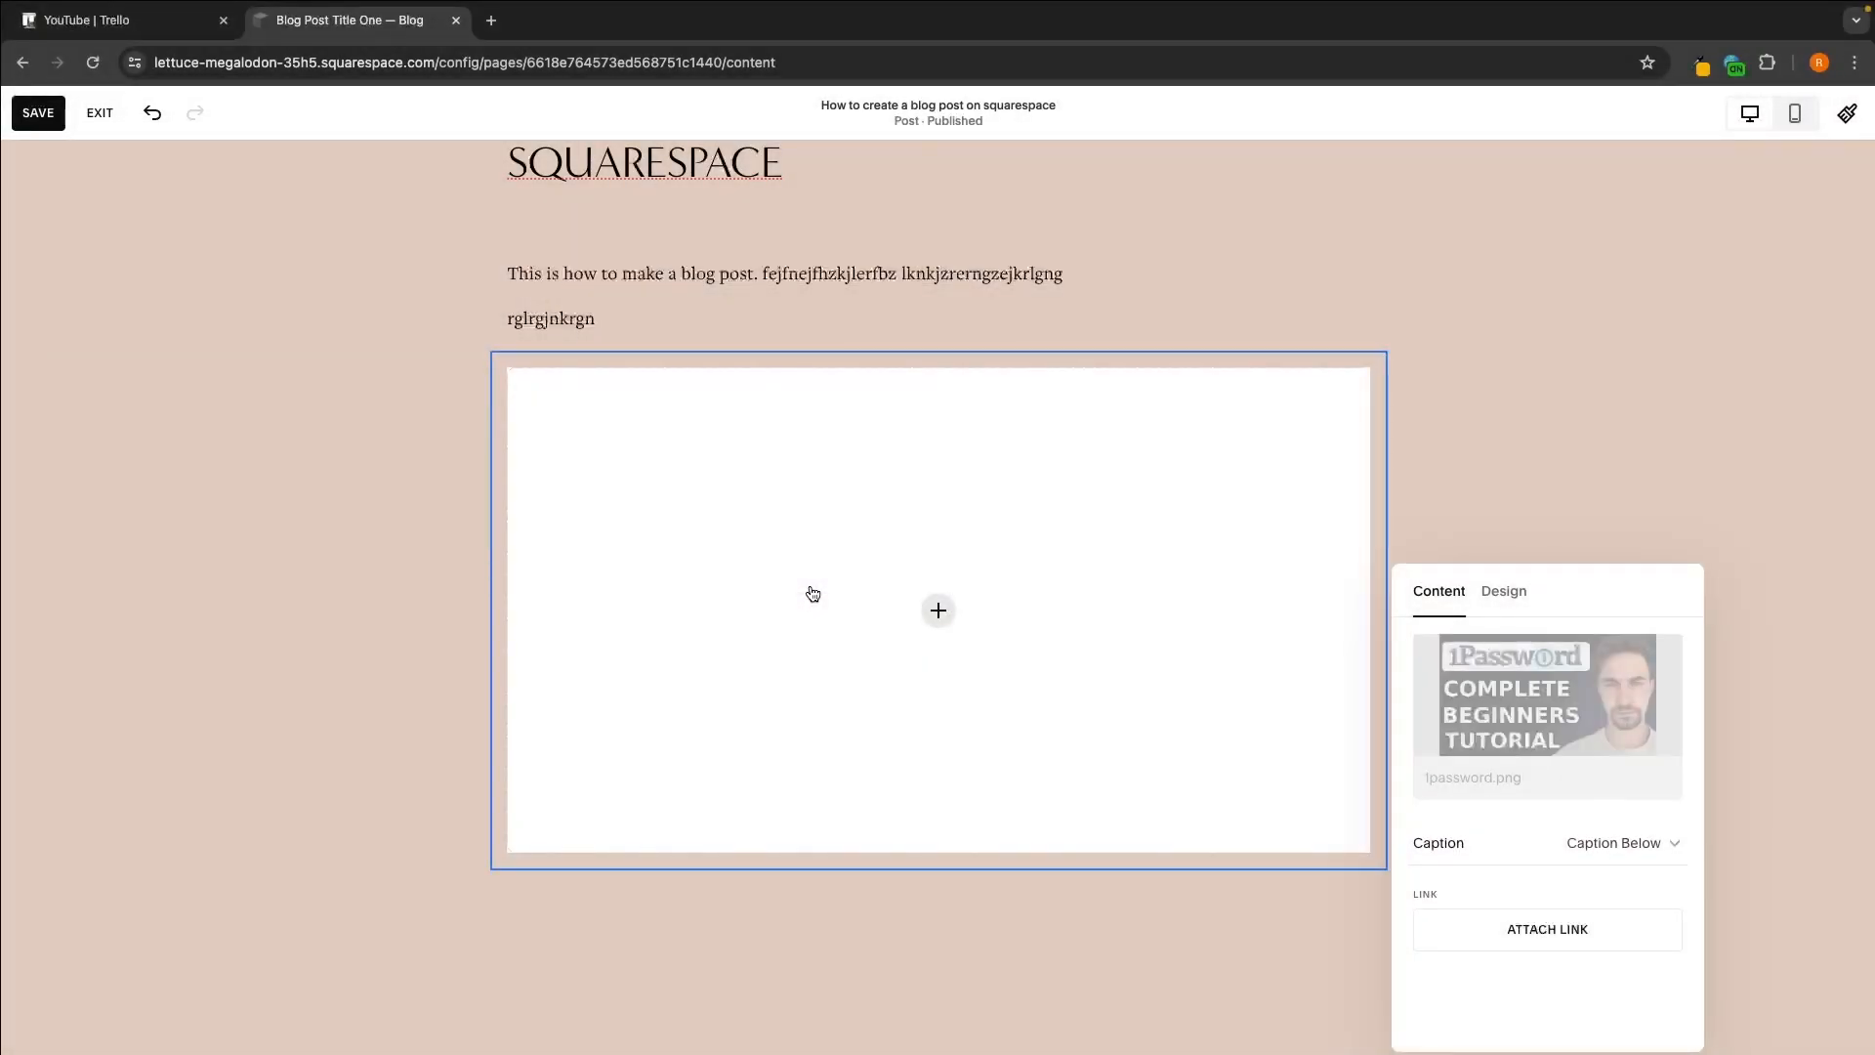
{"action": "scroll", "coordinate": [956, 616], "scroll_direction": "down", "scroll_amount": 1}
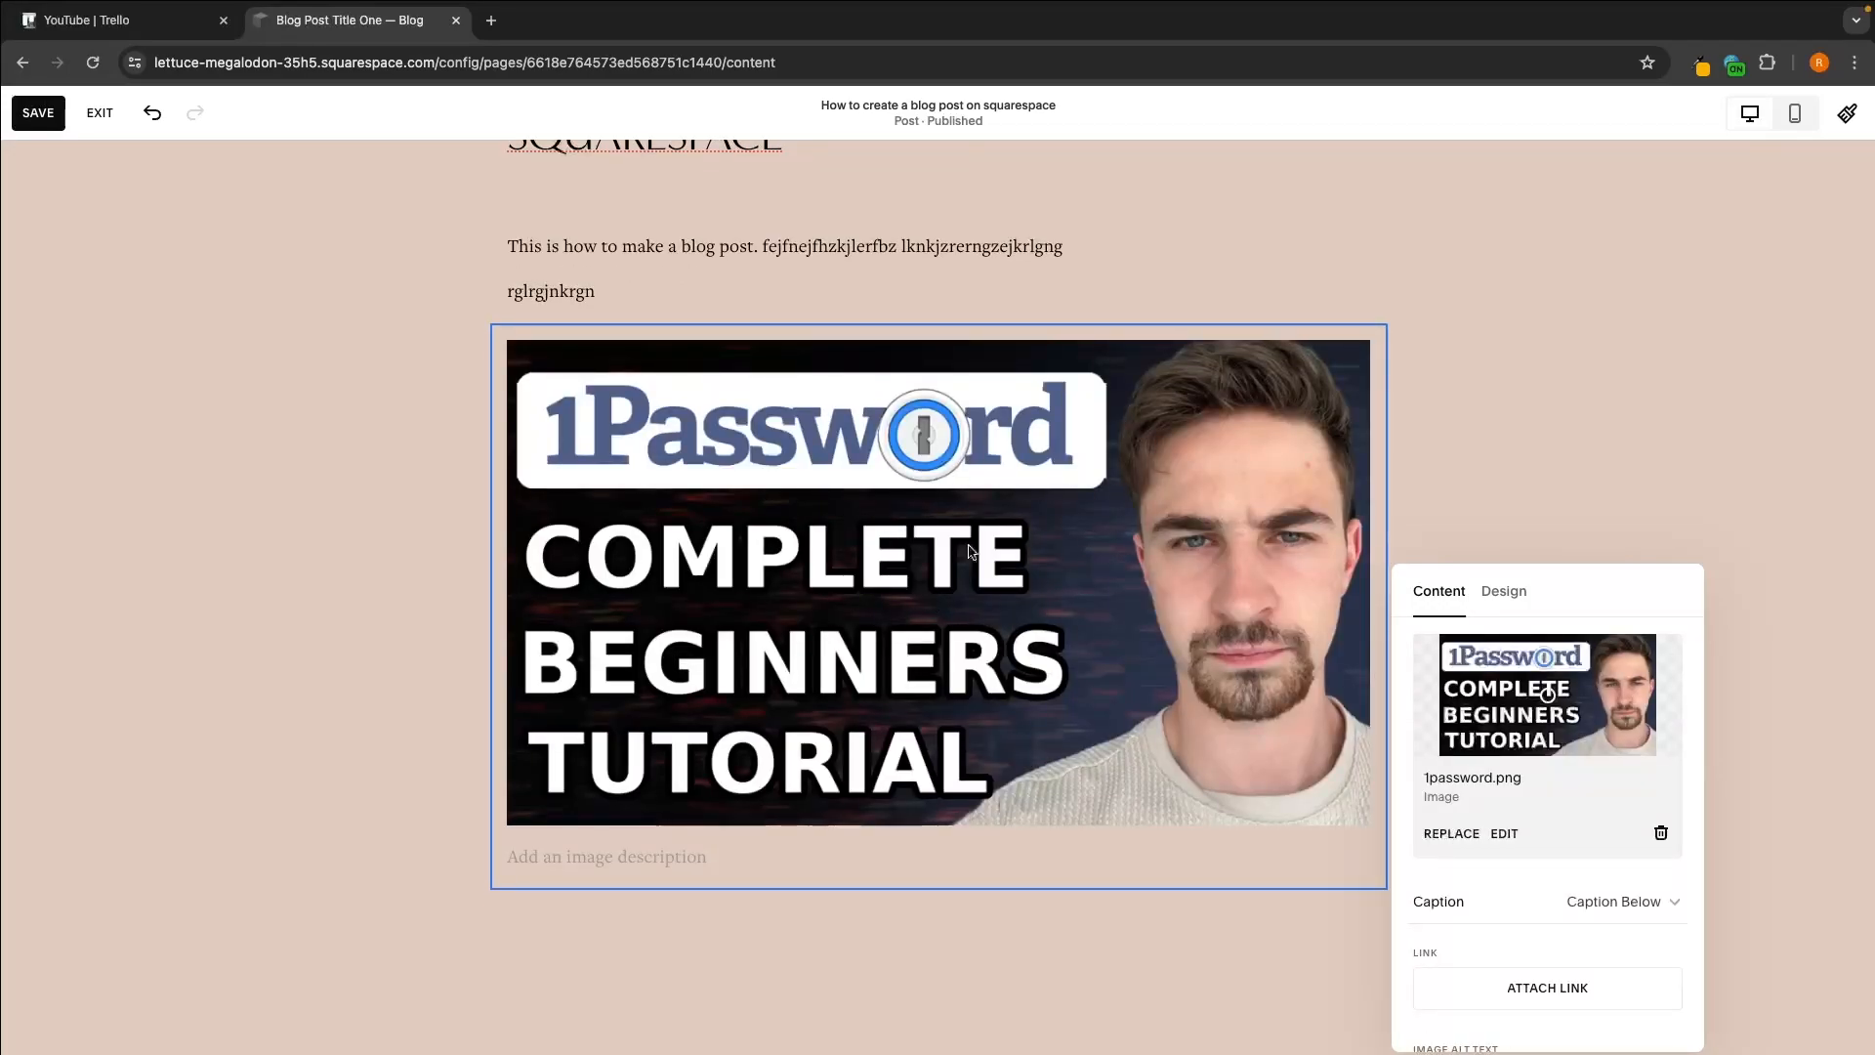
{"action": "scroll", "coordinate": [1269, 439], "scroll_direction": "down", "scroll_amount": 1}
{"action": "left_click", "coordinate": [1528, 272]}
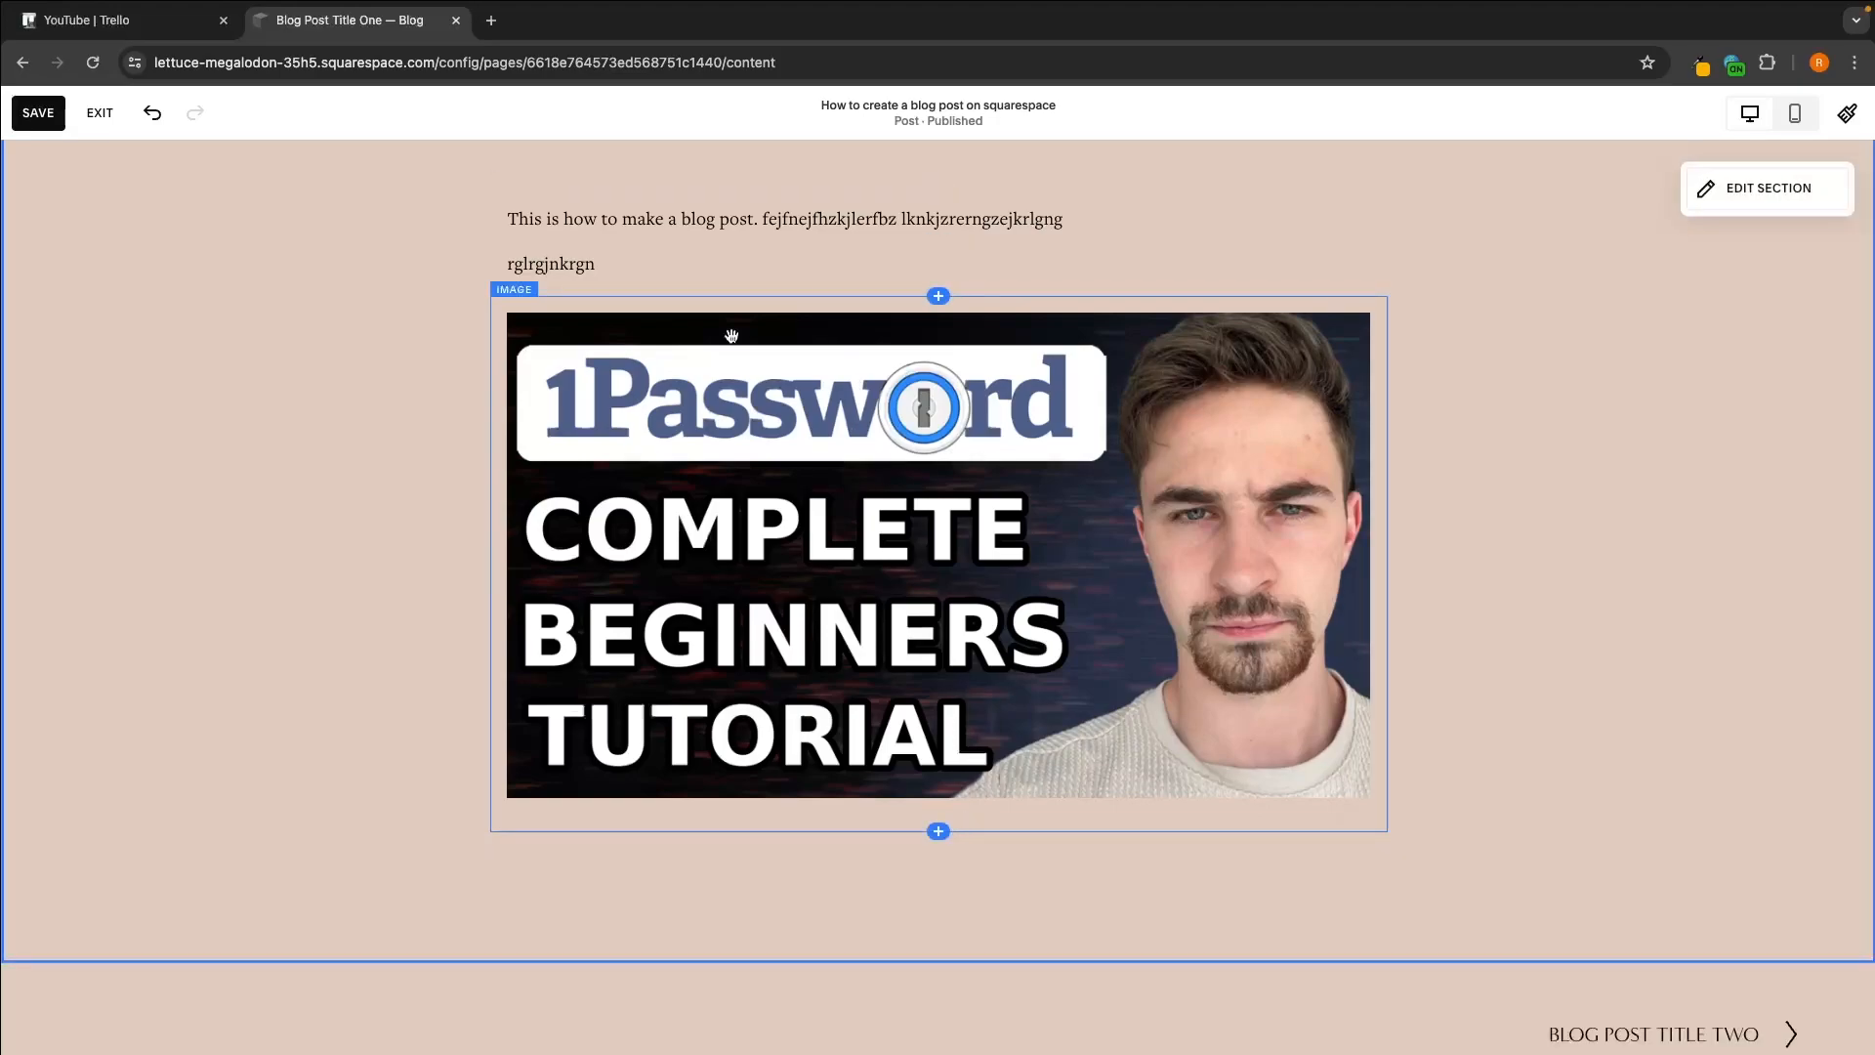
Step: Add a text block below the image and fill it with the placeholder text "reijwaijtrnthseirgbnjrkegbx rsjgkbhtjgberkjtgbzhjerbg"
{"action": "scroll", "coordinate": [781, 439], "scroll_direction": "up", "scroll_amount": 2}
{"action": "scroll", "coordinate": [879, 684], "scroll_direction": "down", "scroll_amount": 3}
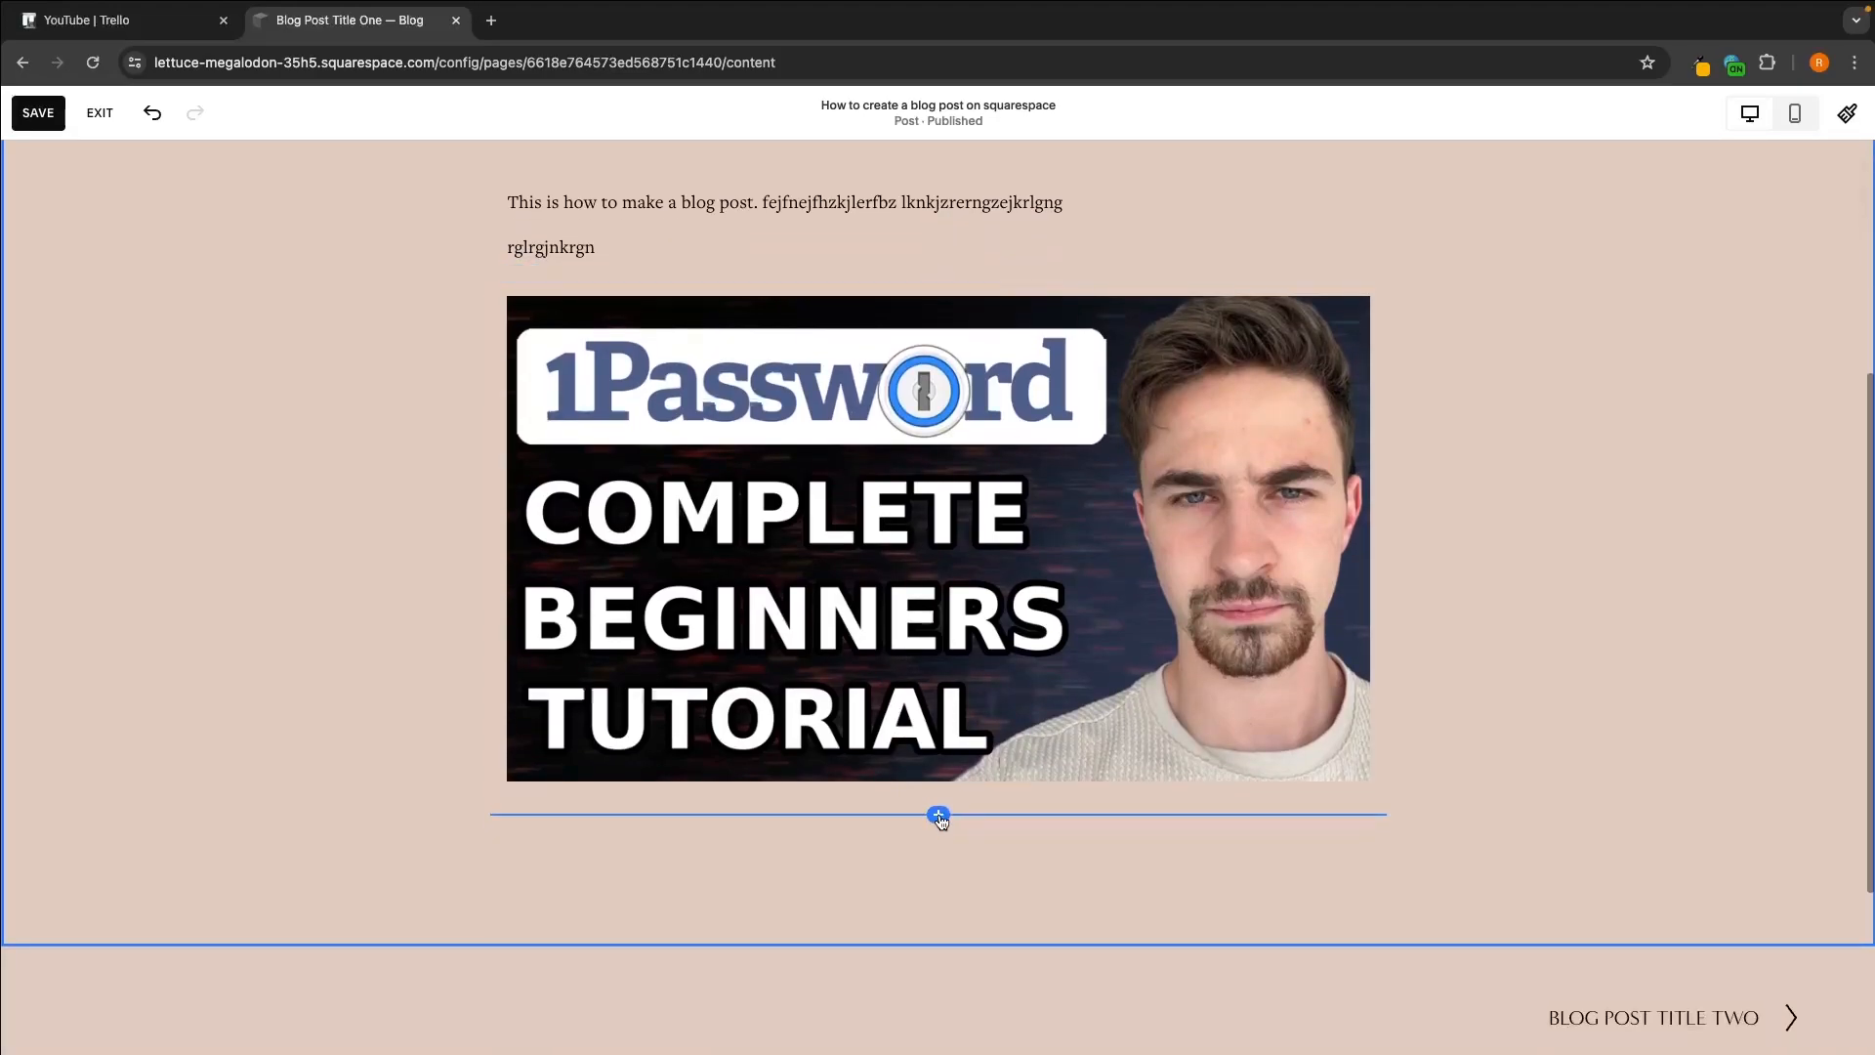
{"action": "left_click", "coordinate": [938, 815]}
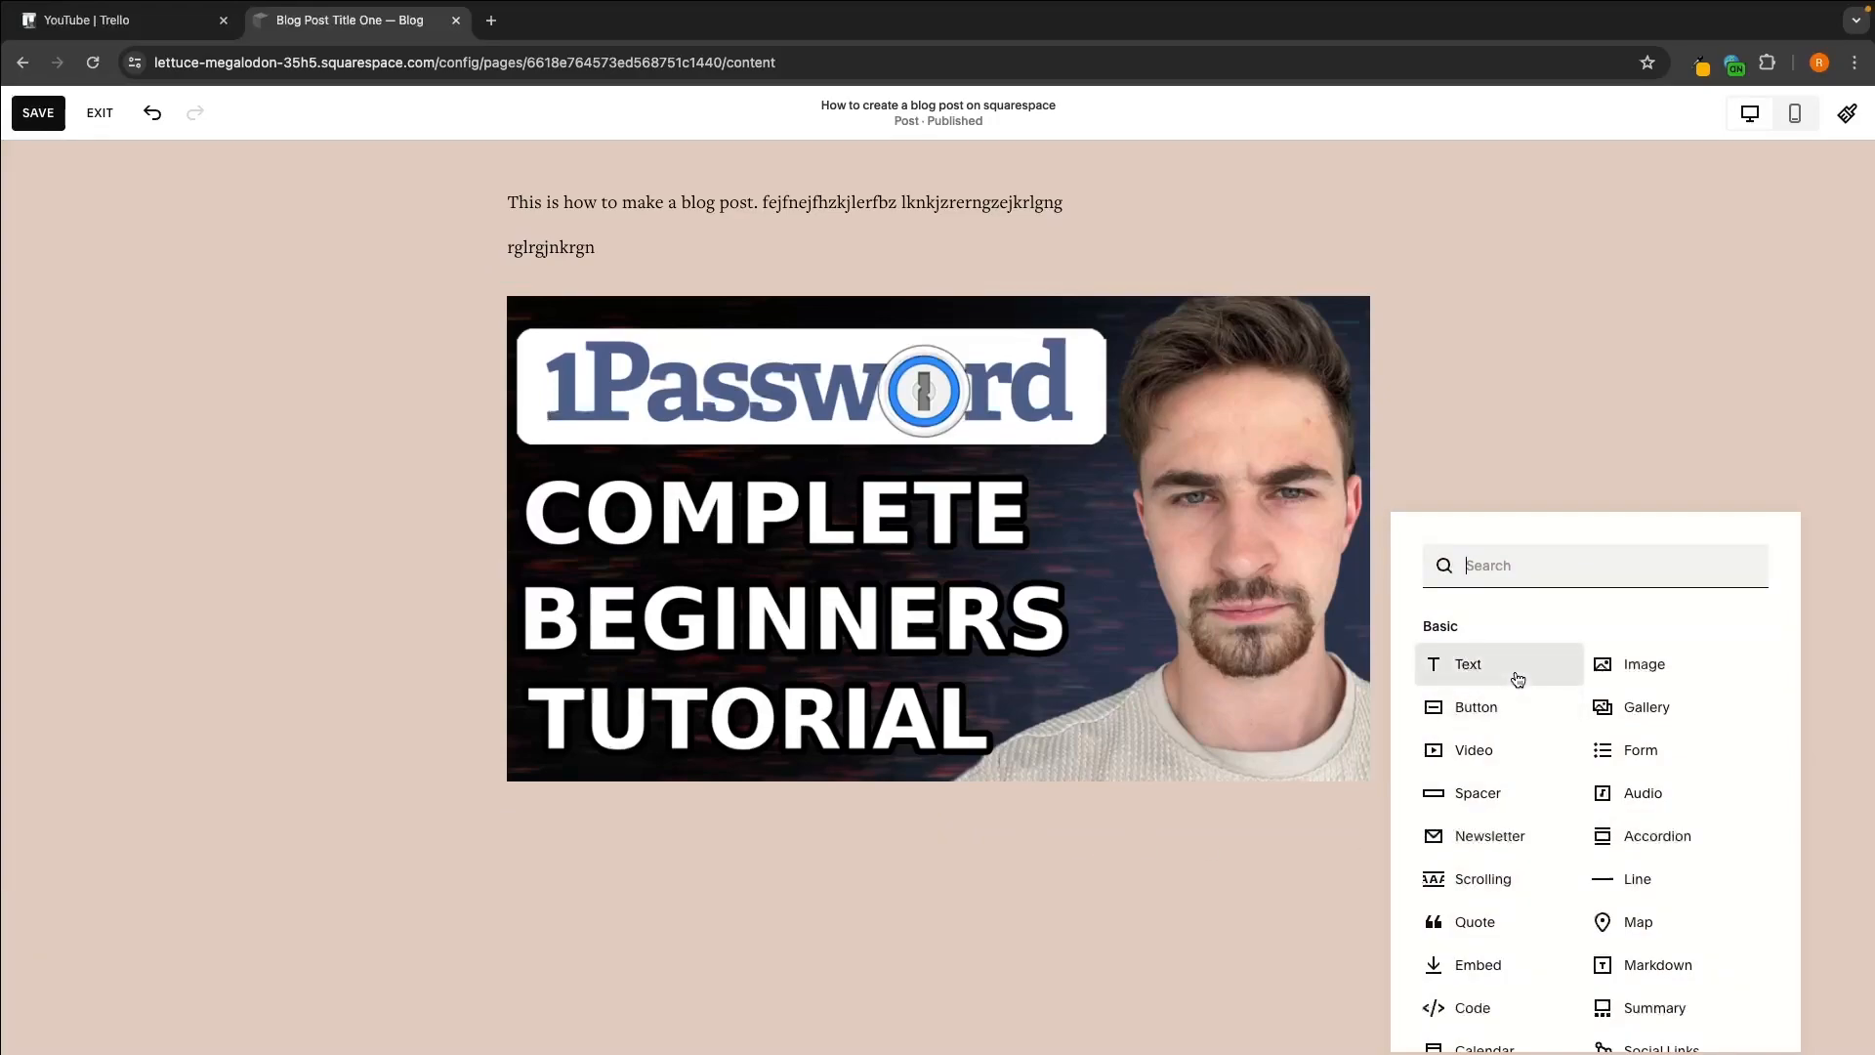
{"action": "left_click", "coordinate": [1516, 679]}
{"action": "scroll", "coordinate": [1026, 758], "scroll_direction": "down", "scroll_amount": 2}
{"action": "left_click", "coordinate": [952, 757]}
{"action": "type", "text": "reijwaijtrnthseirgbnjrkegbx rsjgkbhtjgberkjtgbzhjerbg"}
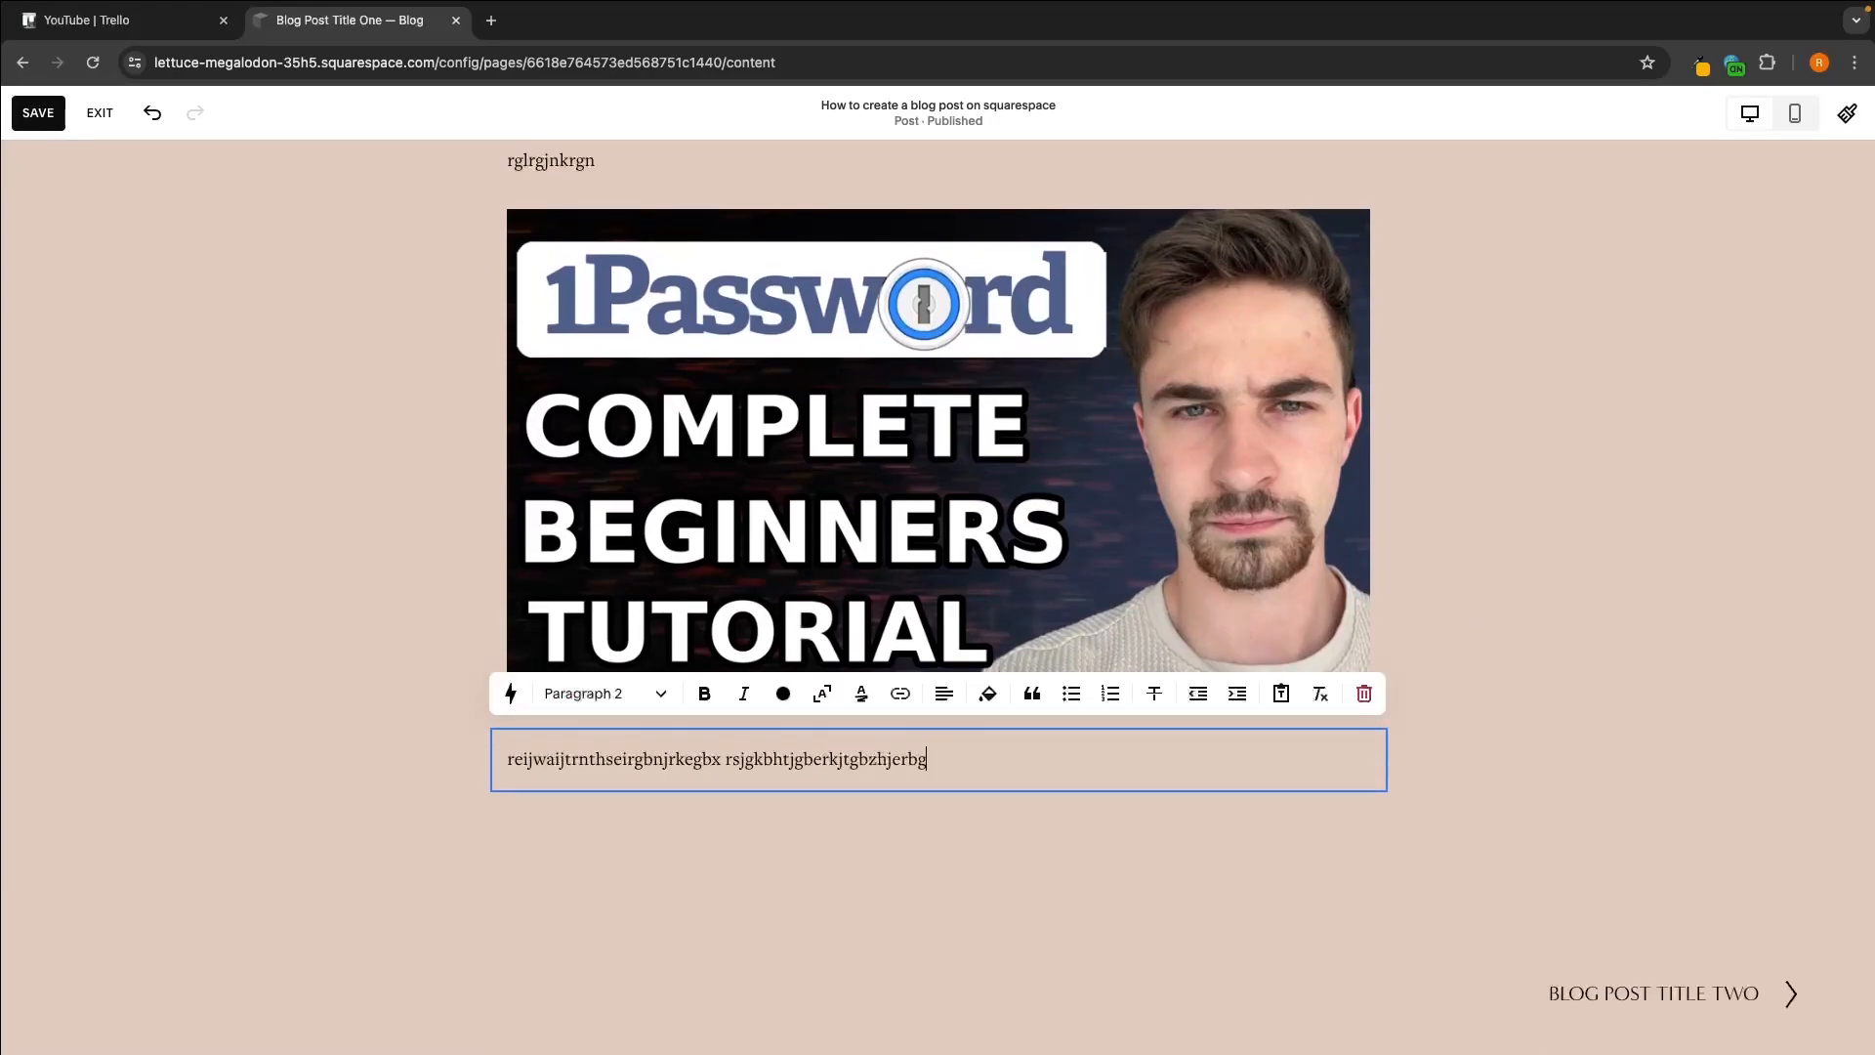
Step: Replace the placeholder text below the image with "Step 1"
{"action": "scroll", "coordinate": [1063, 720], "scroll_direction": "up", "scroll_amount": 5}
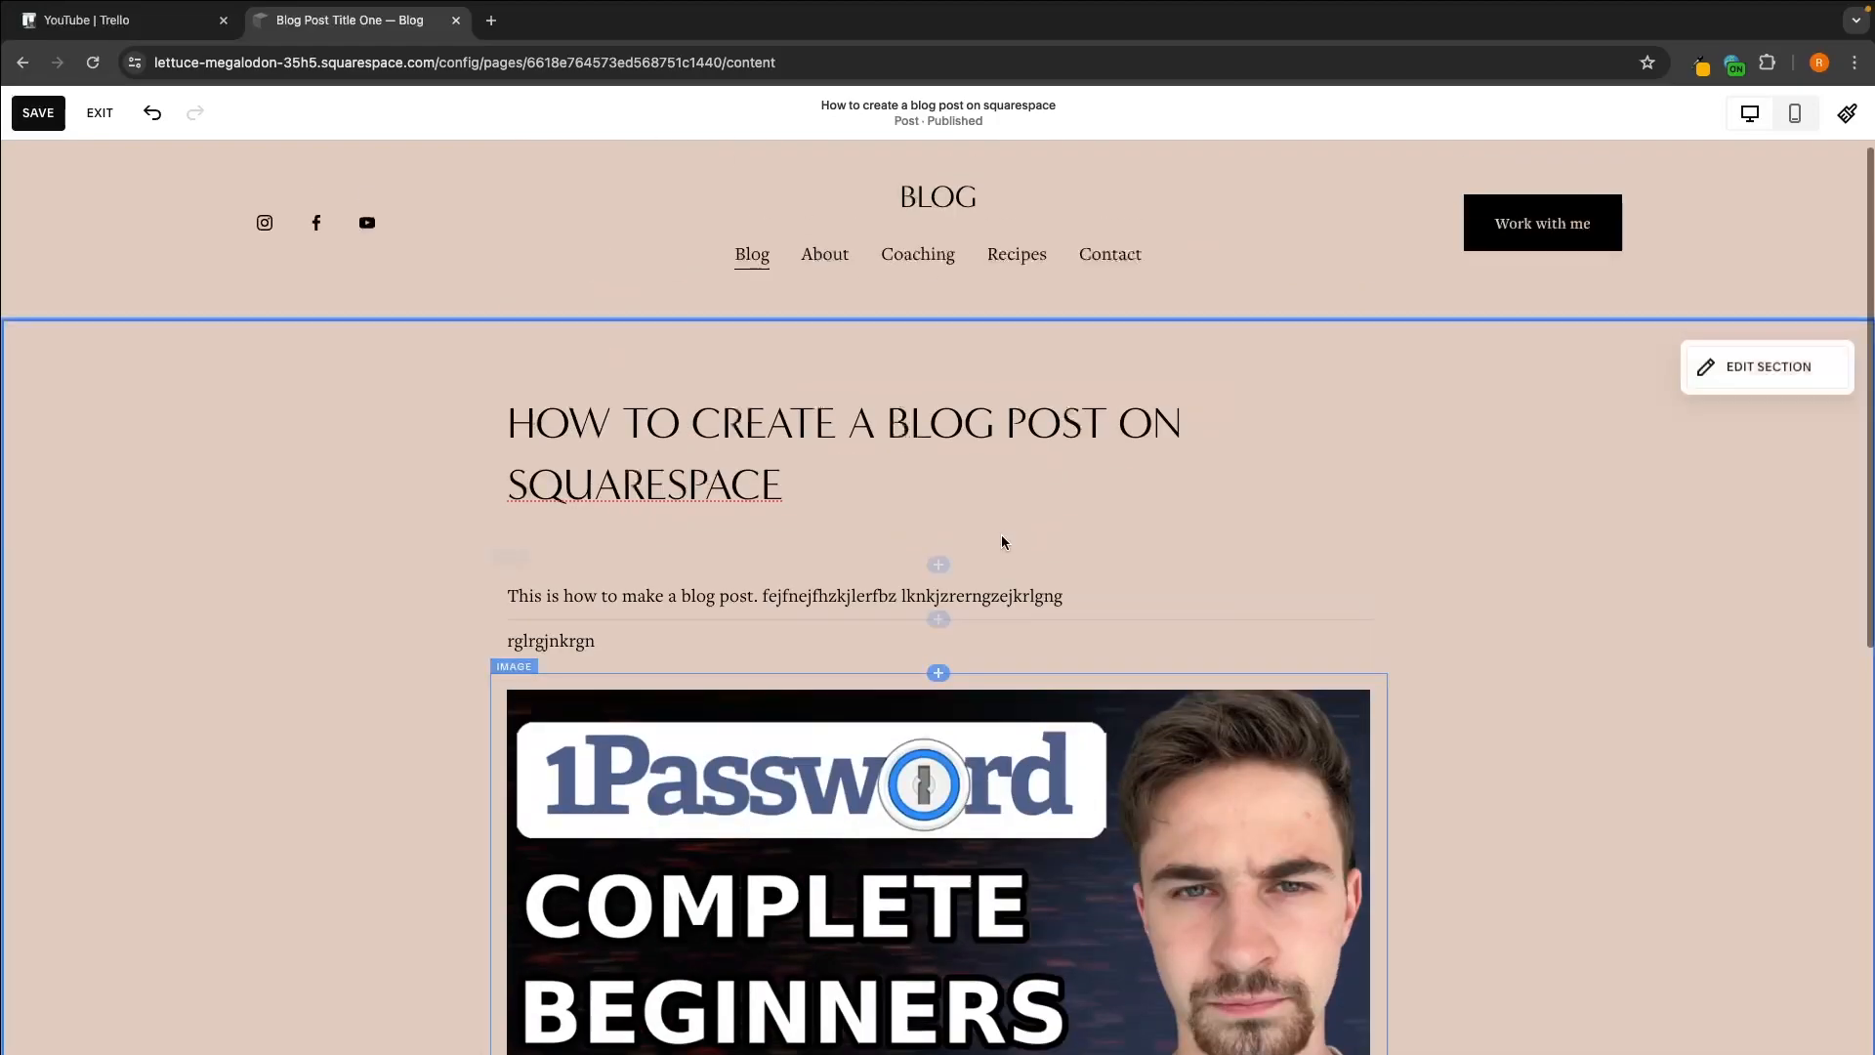
{"action": "scroll", "coordinate": [848, 608], "scroll_direction": "down", "scroll_amount": 6}
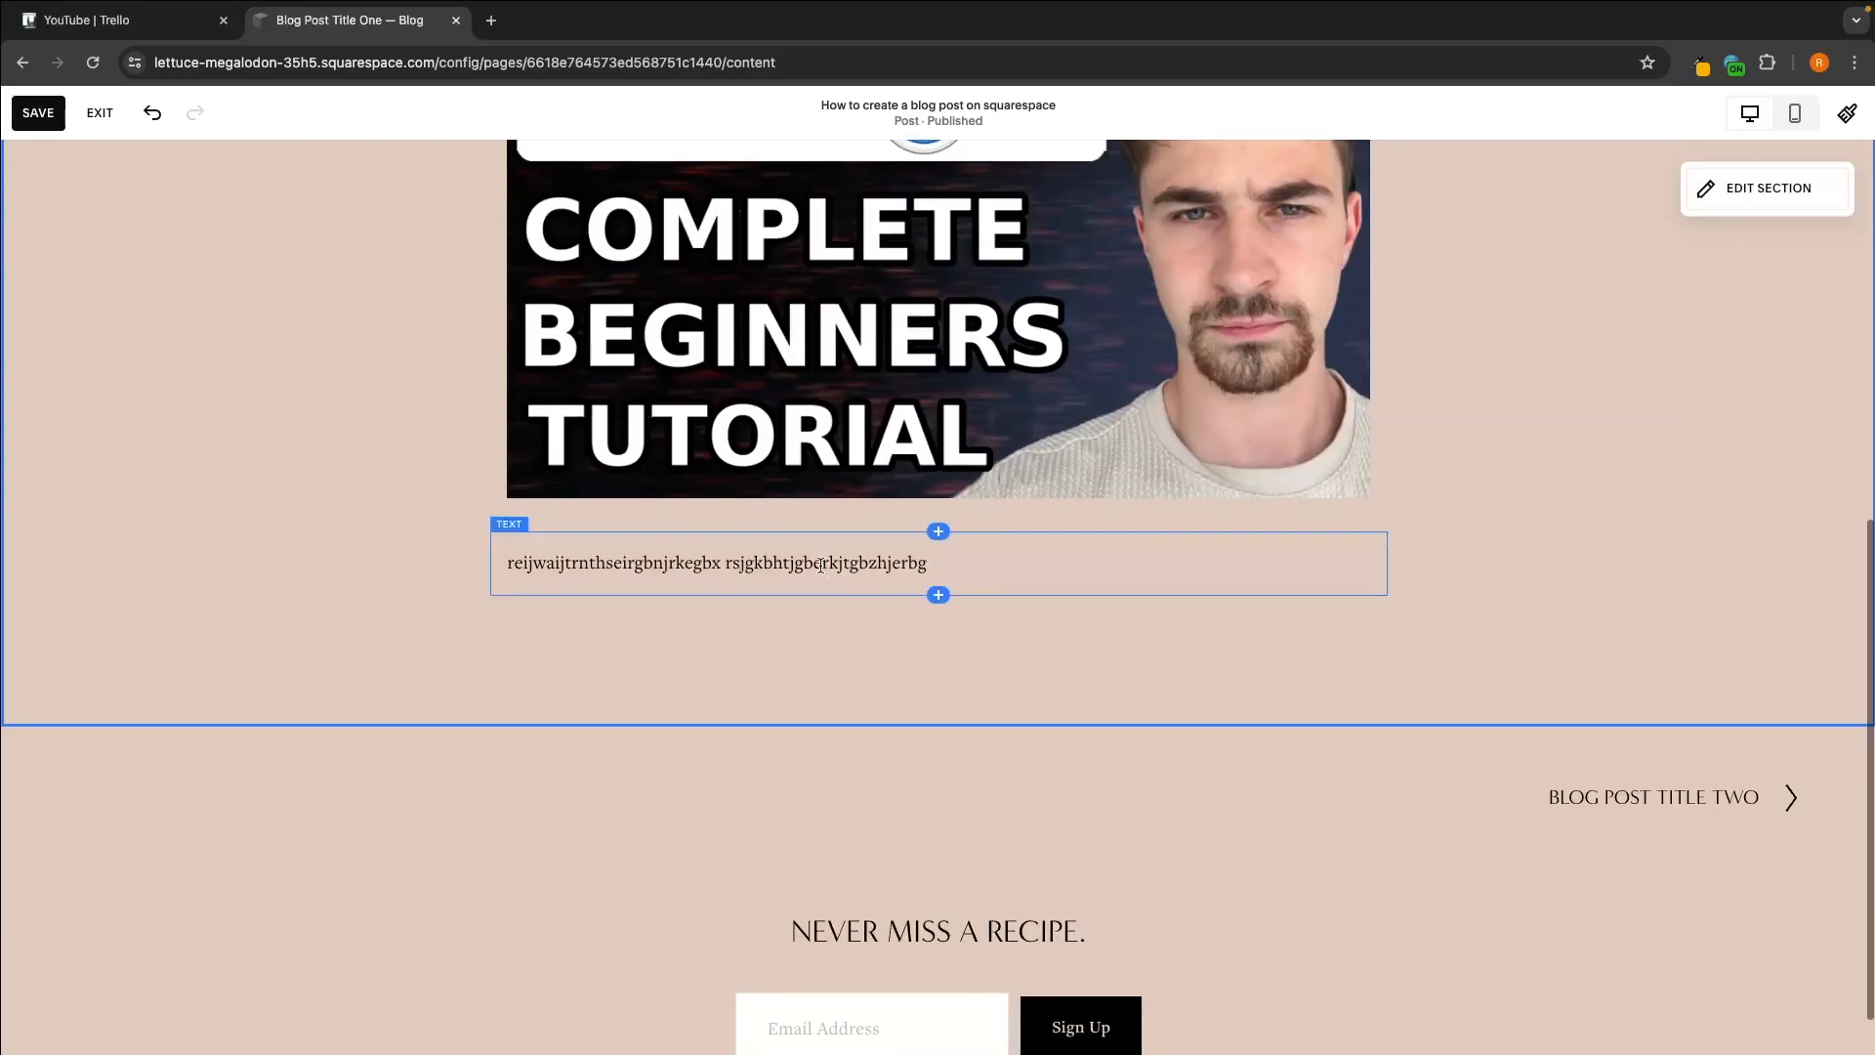
{"action": "left_click", "coordinate": [936, 572]}
{"action": "left_click", "coordinate": [954, 567]}
{"action": "left_click_drag", "start_coordinate": [928, 563], "coordinate": [478, 571]}
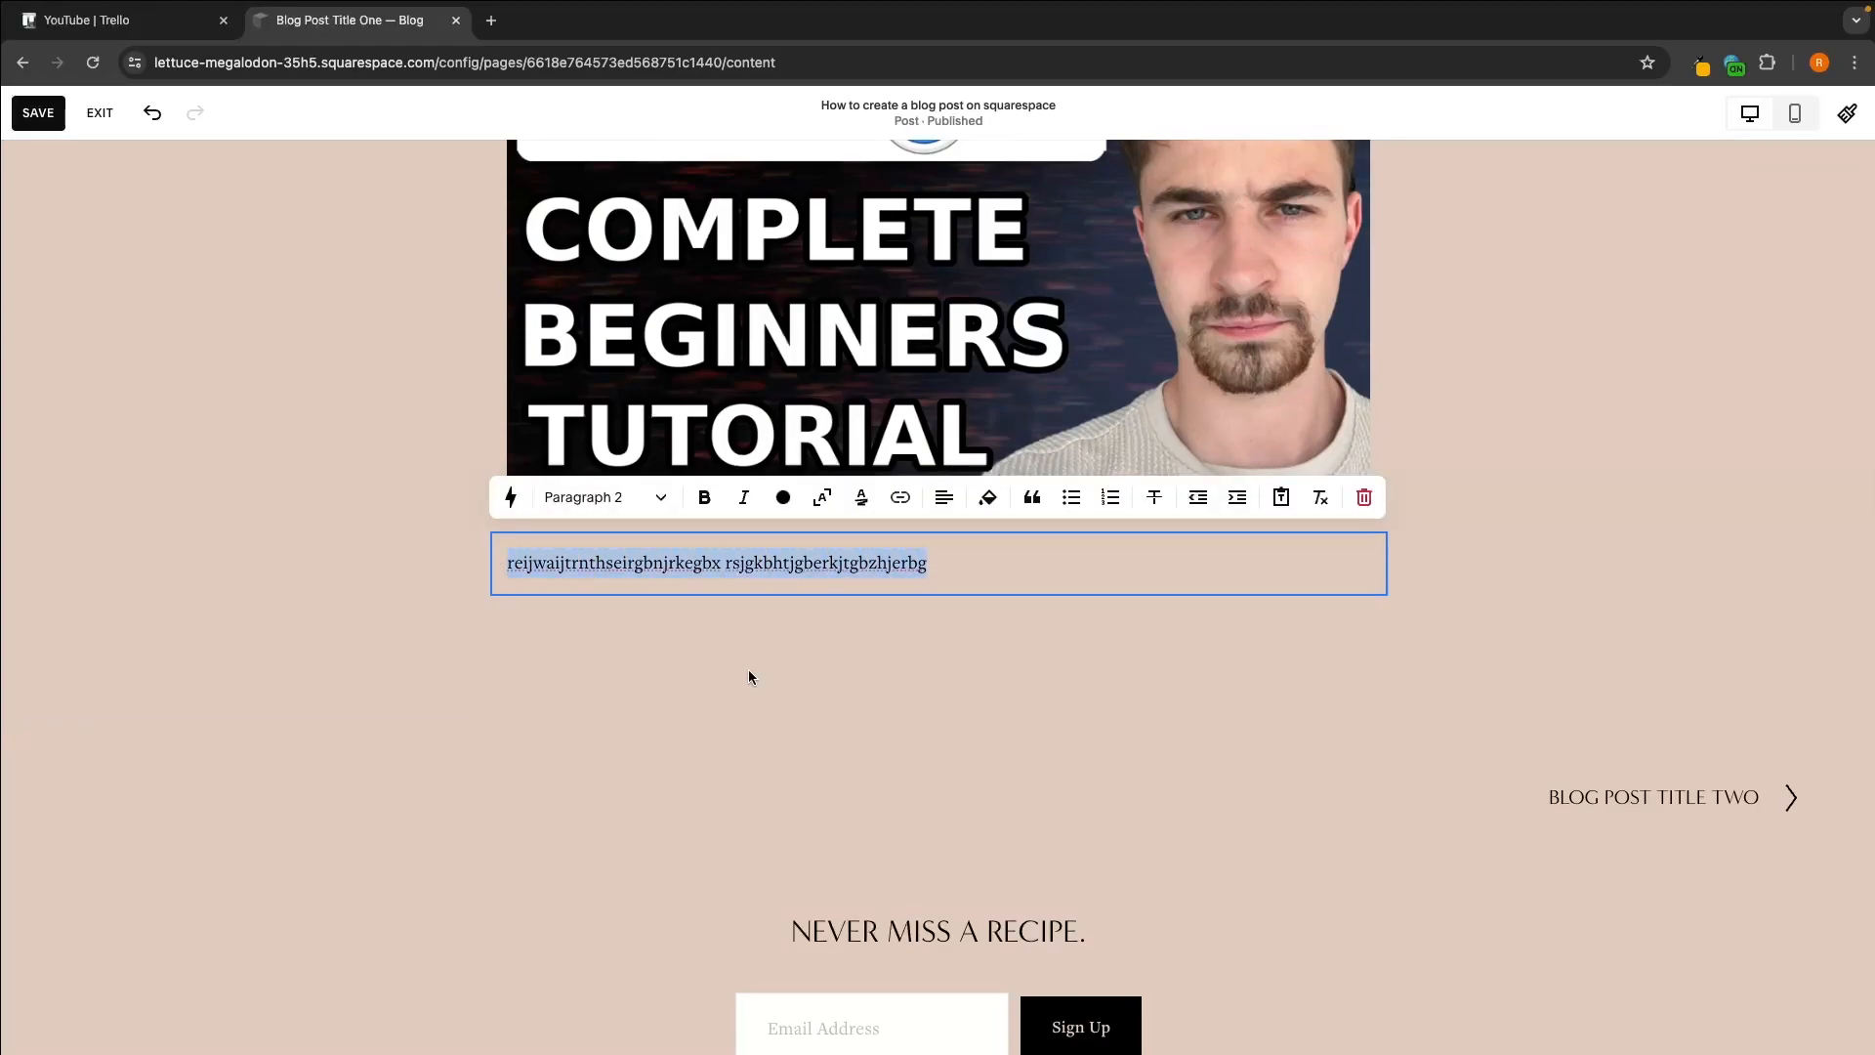
{"action": "type", "text": "Step"}
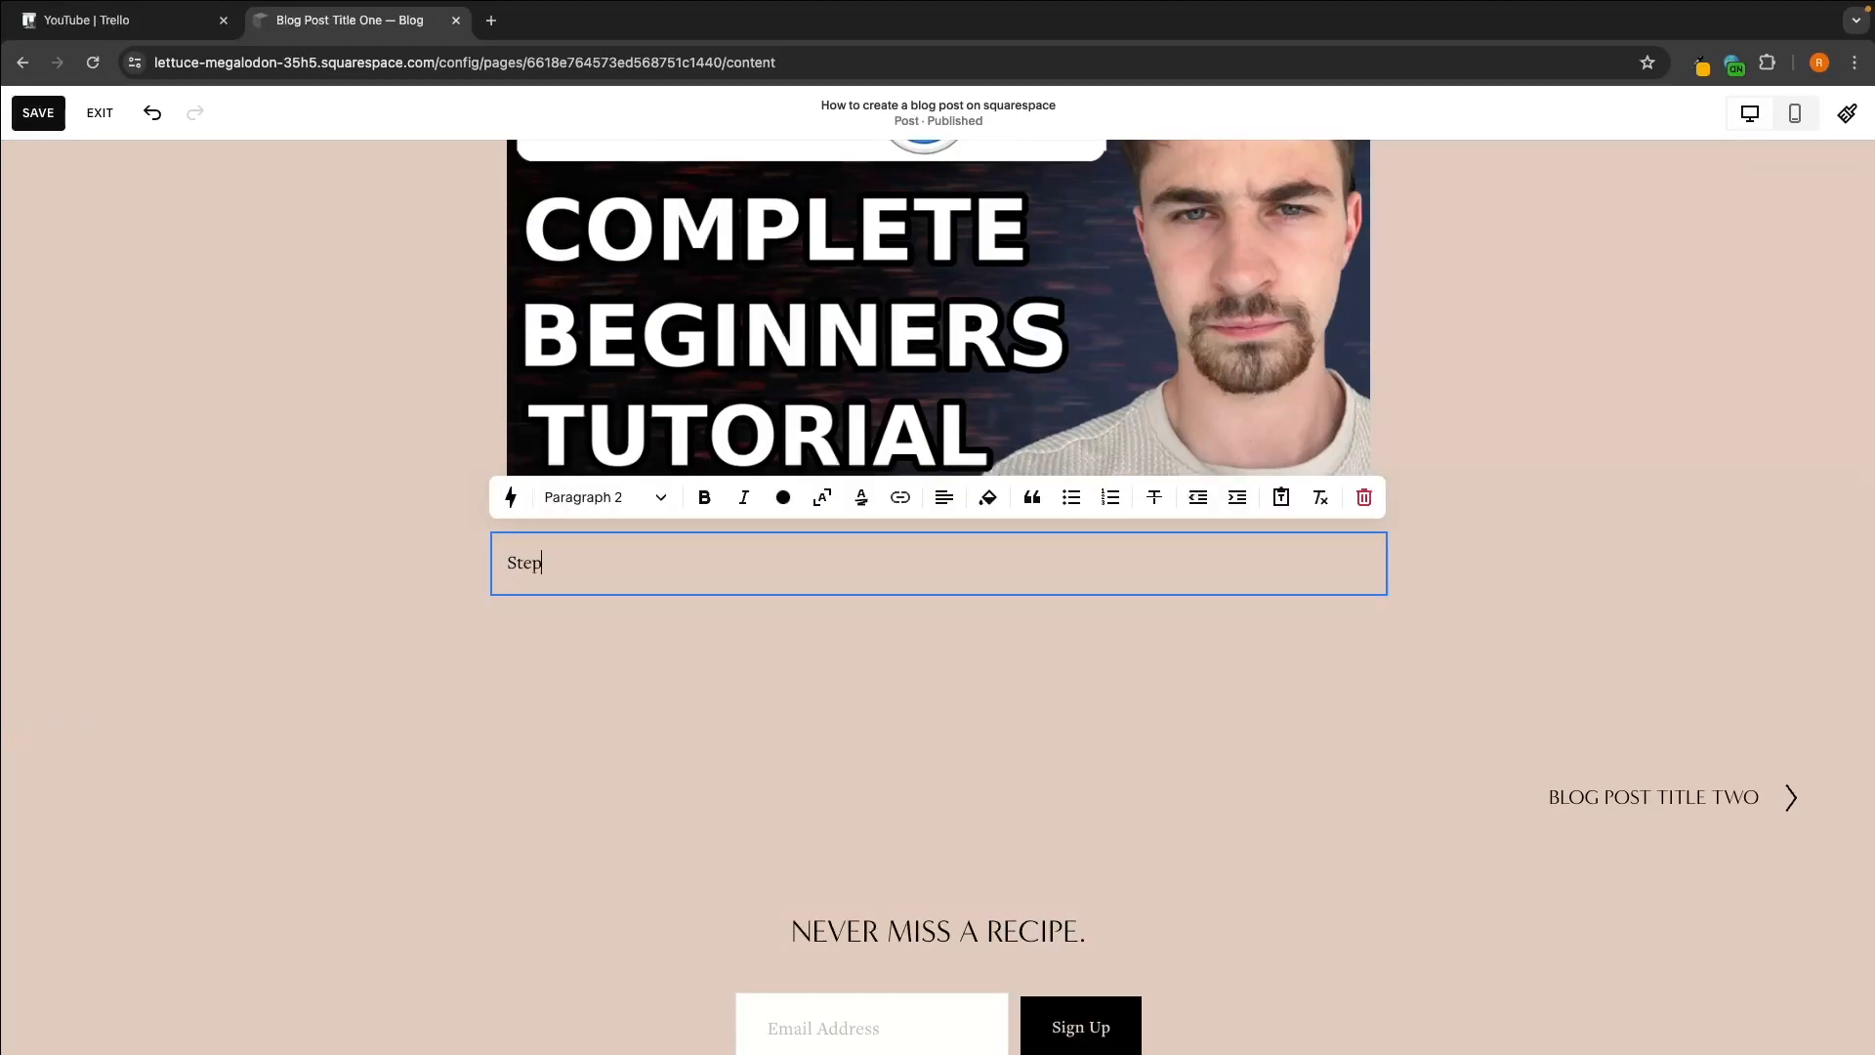
{"action": "type", "text": " 1"}
Step: Try different heading styles on the "Step 1" text and format it as Heading 2
{"action": "left_click", "coordinate": [607, 496]}
{"action": "left_click", "coordinate": [607, 588]}
{"action": "left_click", "coordinate": [607, 496]}
{"action": "left_click", "coordinate": [612, 636]}
{"action": "left_click", "coordinate": [610, 503]}
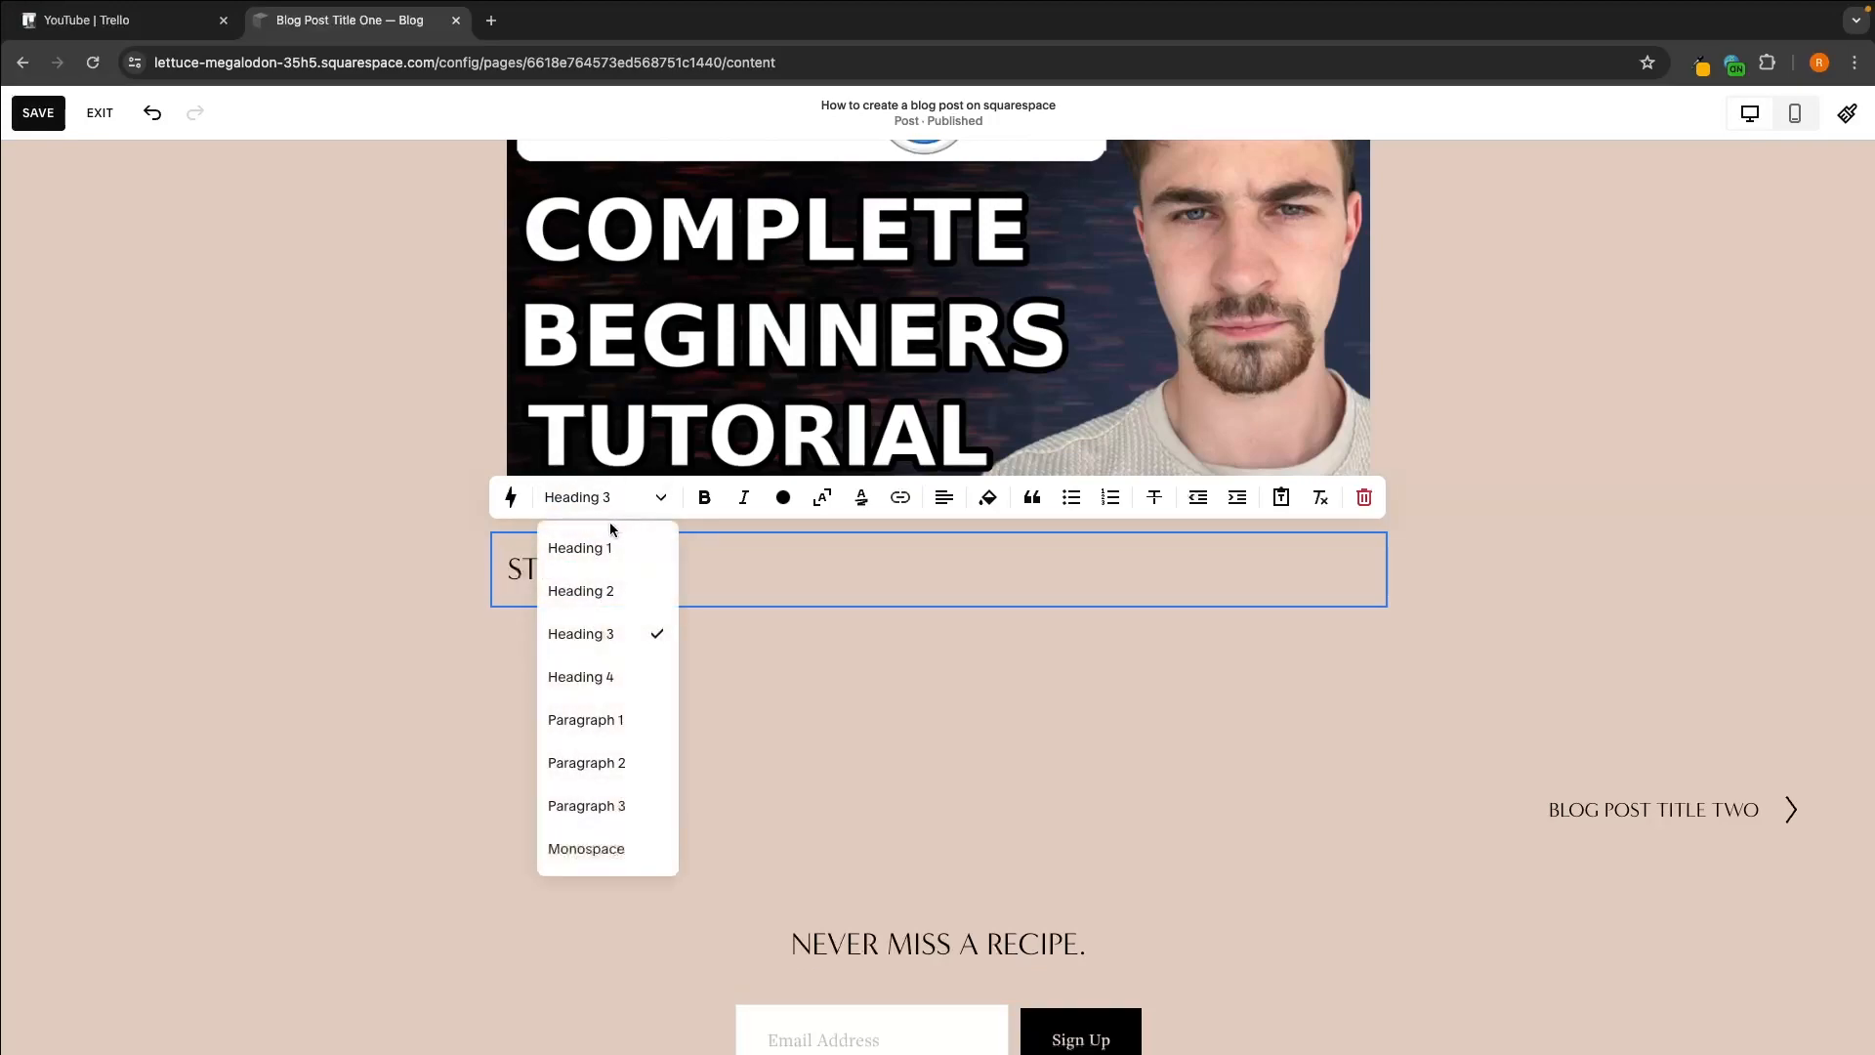
{"action": "left_click", "coordinate": [591, 548]}
{"action": "left_click", "coordinate": [606, 497]}
{"action": "left_click", "coordinate": [596, 591]}
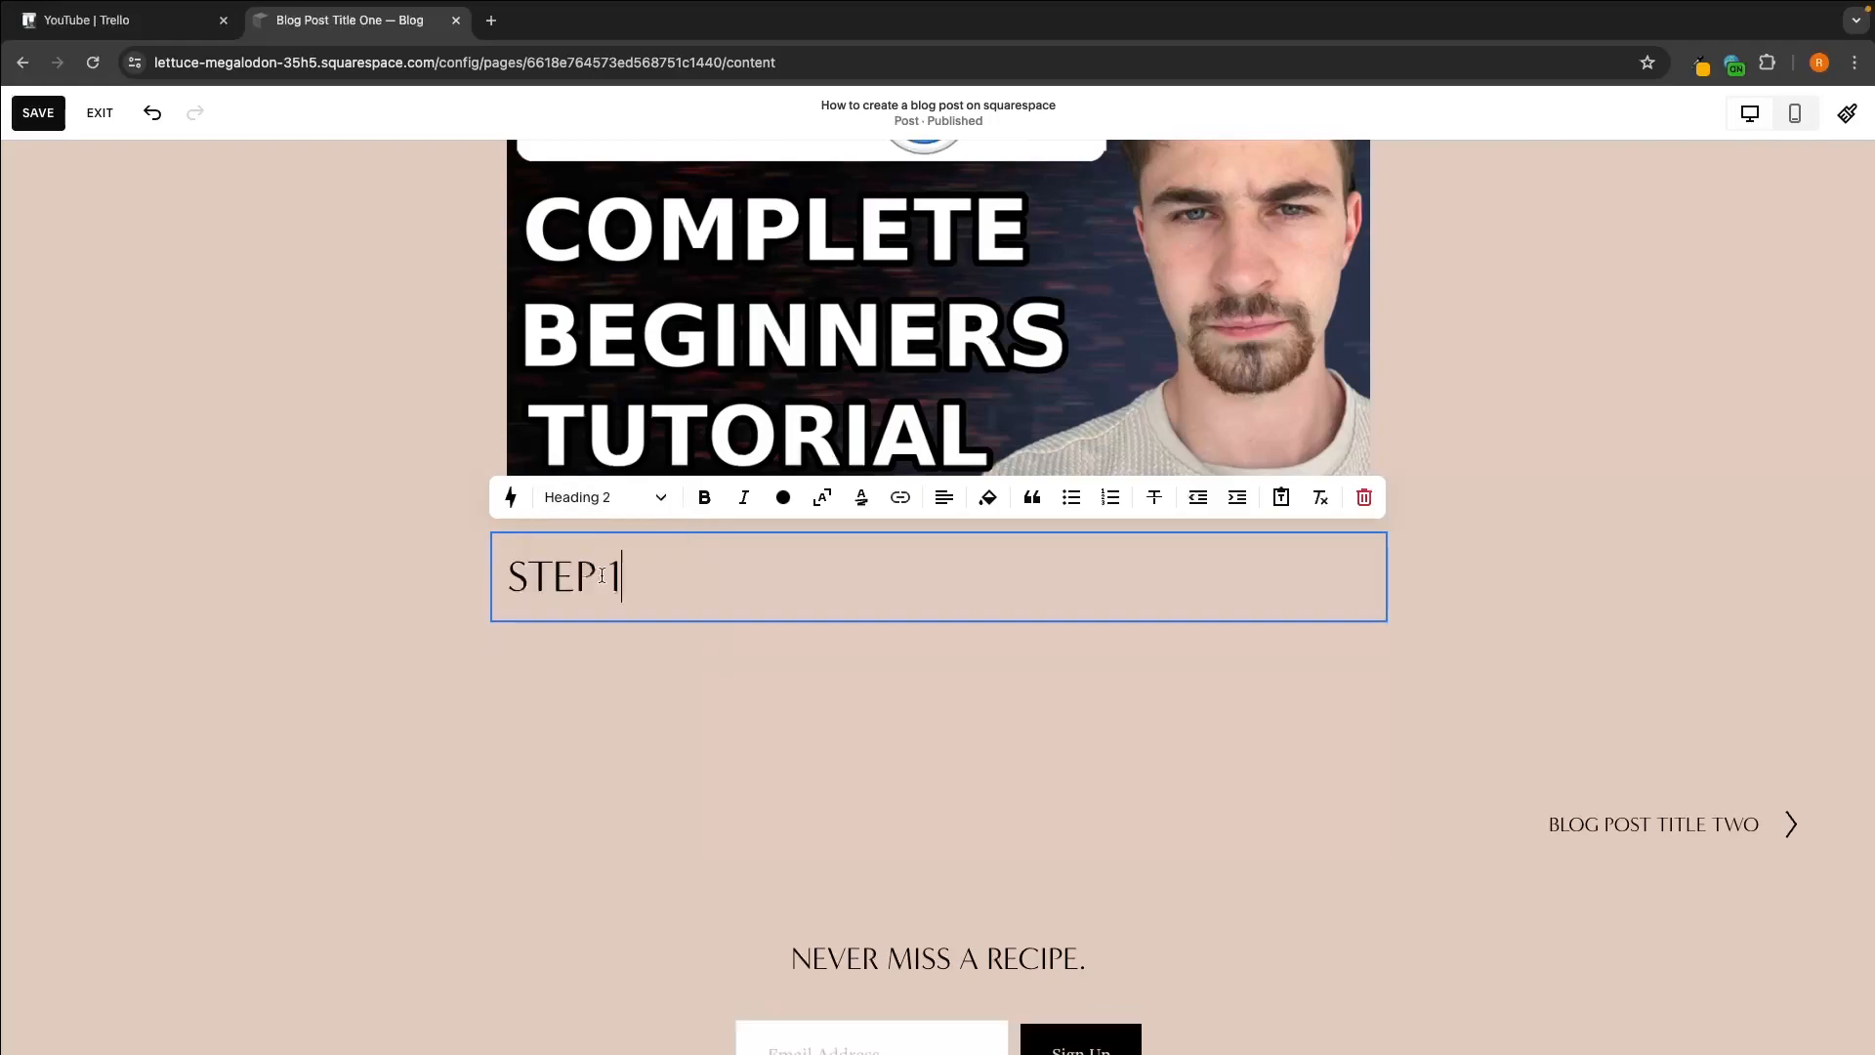
{"action": "left_click", "coordinate": [578, 664]}
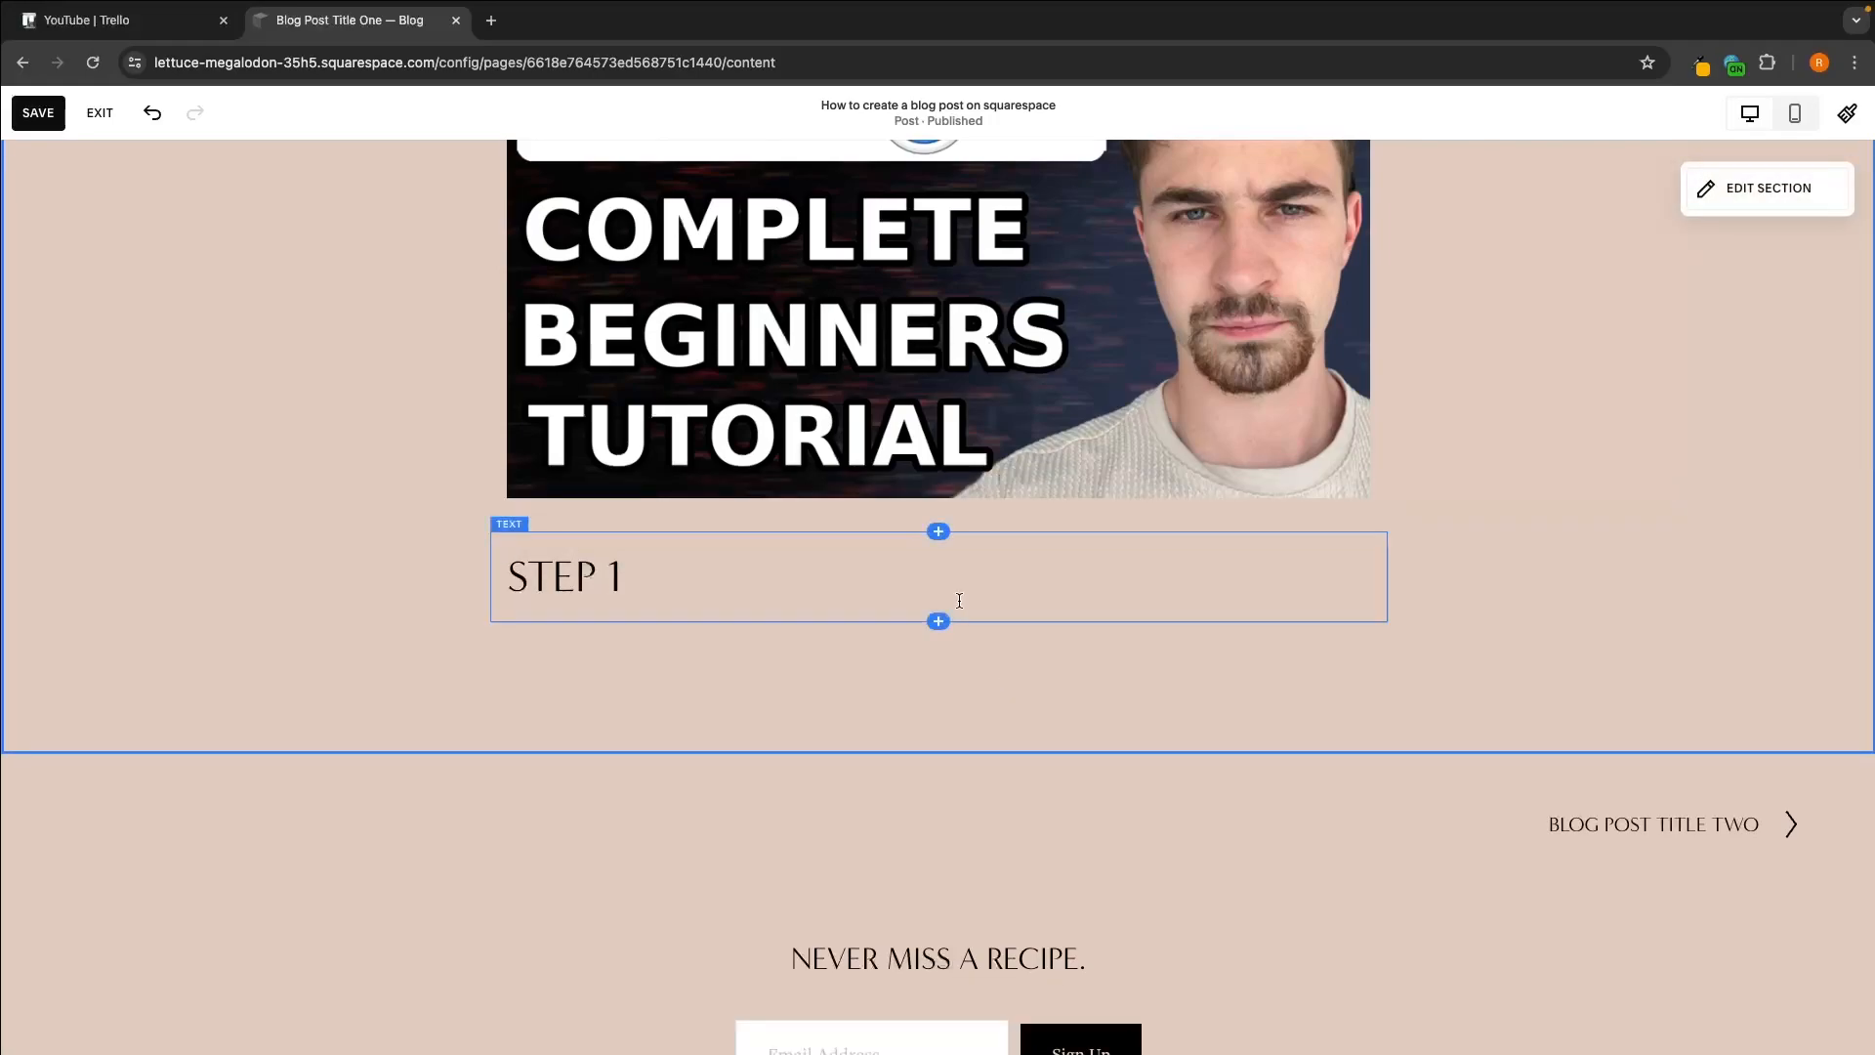
Step: Add a text block beneath the "Step 1" heading containing the filler text "frkmf xlkengjkrn gjkdng"
{"action": "left_click", "coordinate": [938, 621]}
{"action": "left_click", "coordinate": [1465, 512]}
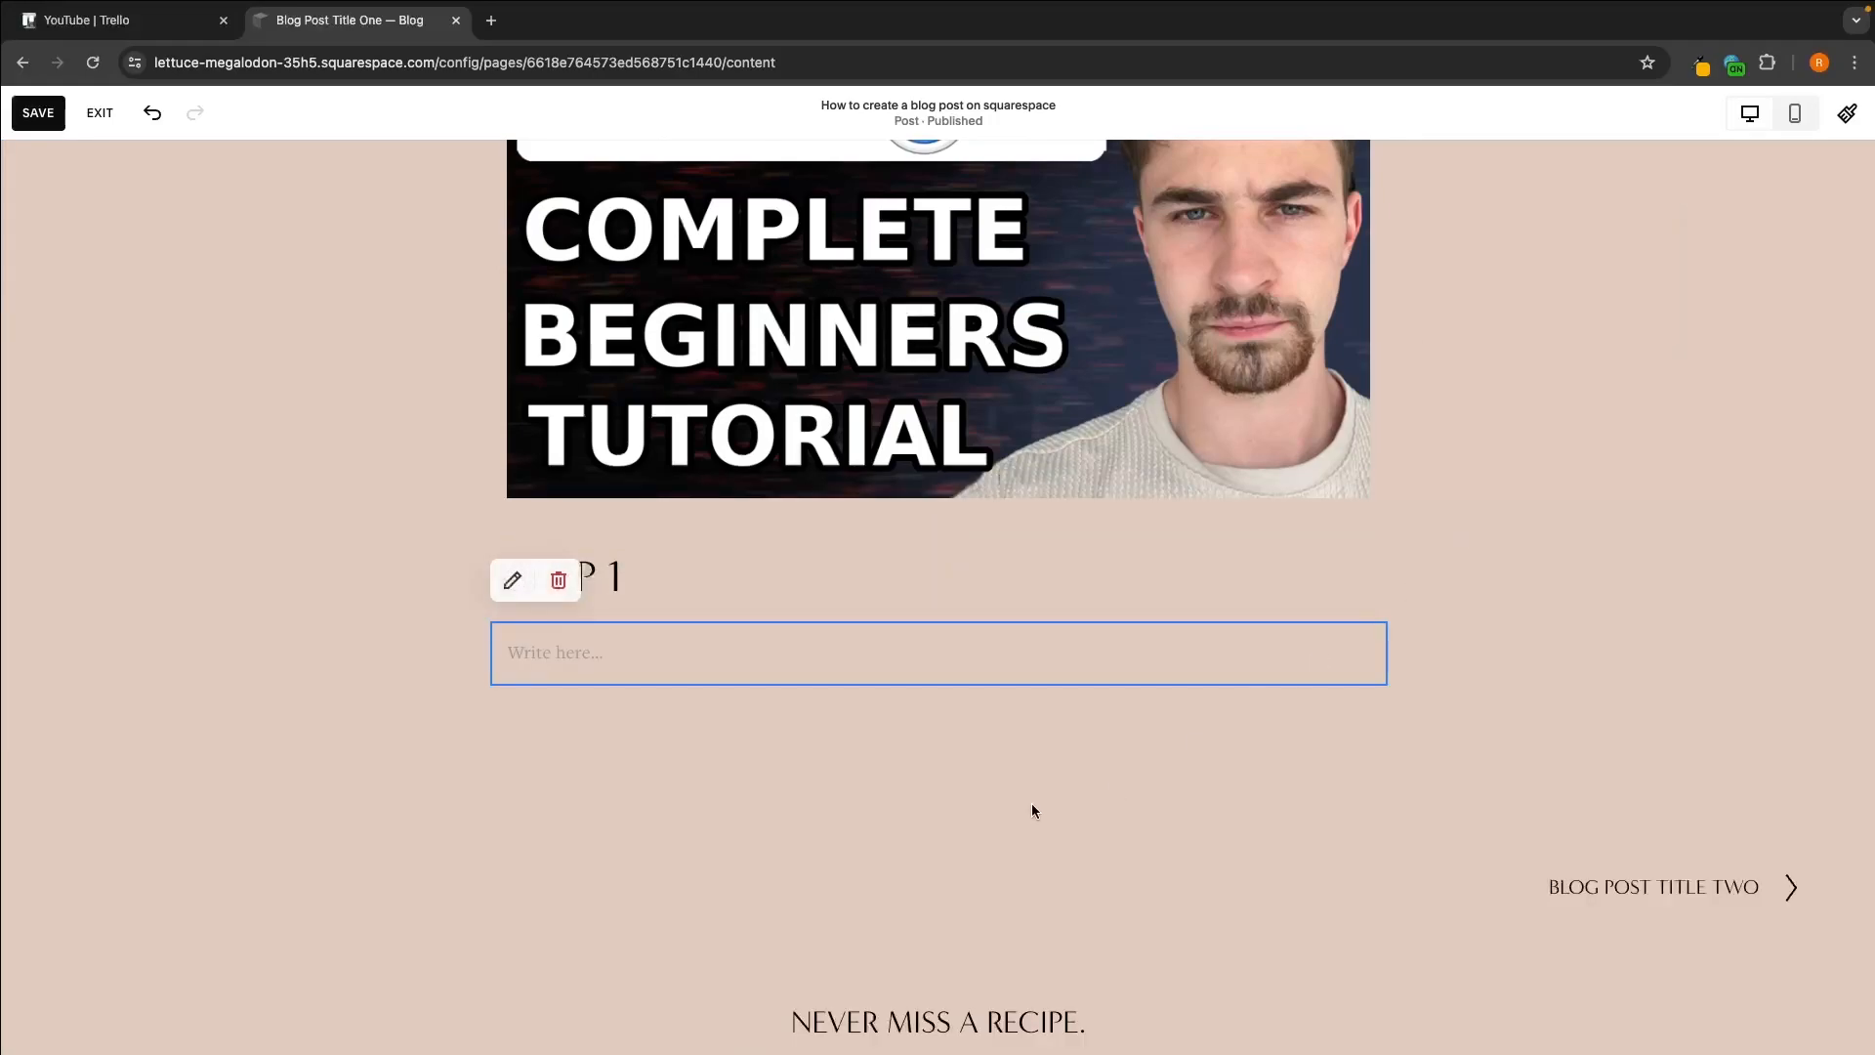
{"action": "type", "text": "frkmf xlkengjkrn gjkdng"}
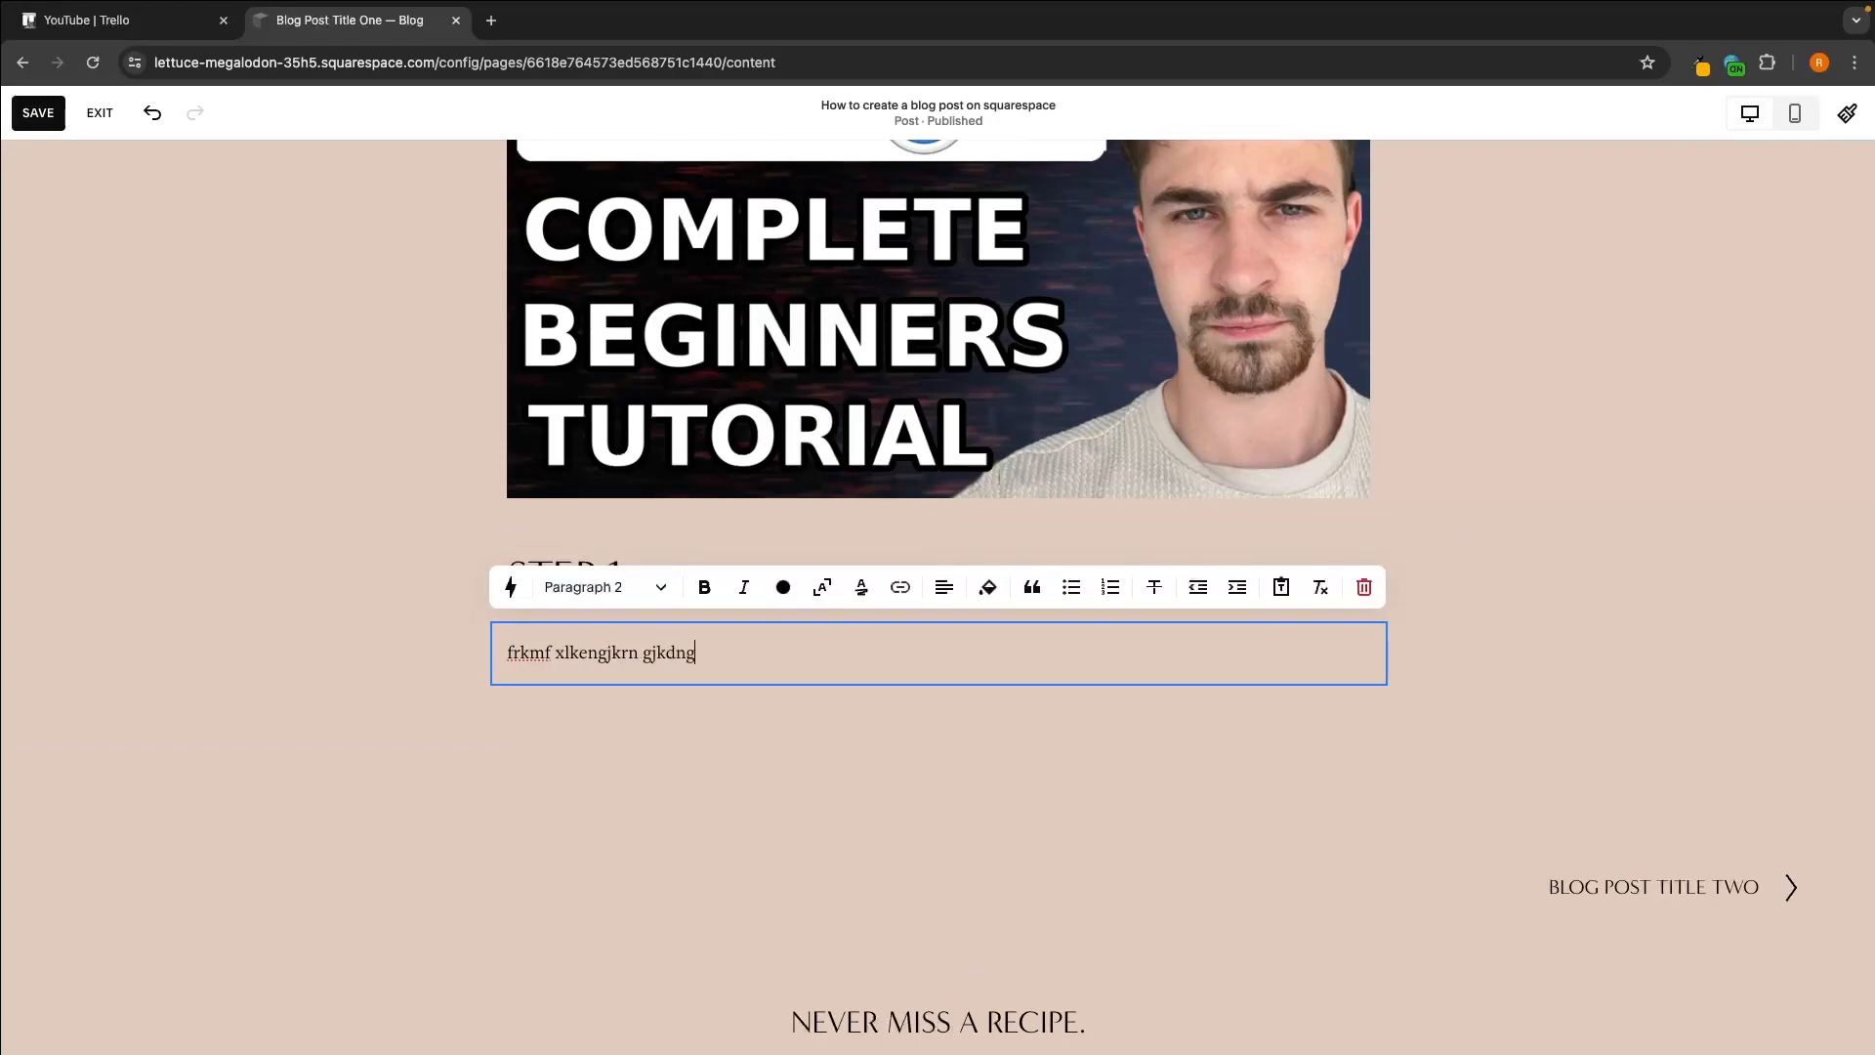
Step: Extend the filler text beneath "Step 1" with "kjrngkjzdnrgjkrΩng" and compare the paragraph styles, ending on Paragraph 2
{"action": "type", "text": " kjrngkjzdnrgjkrΩng"}
{"action": "left_click", "coordinate": [603, 587]}
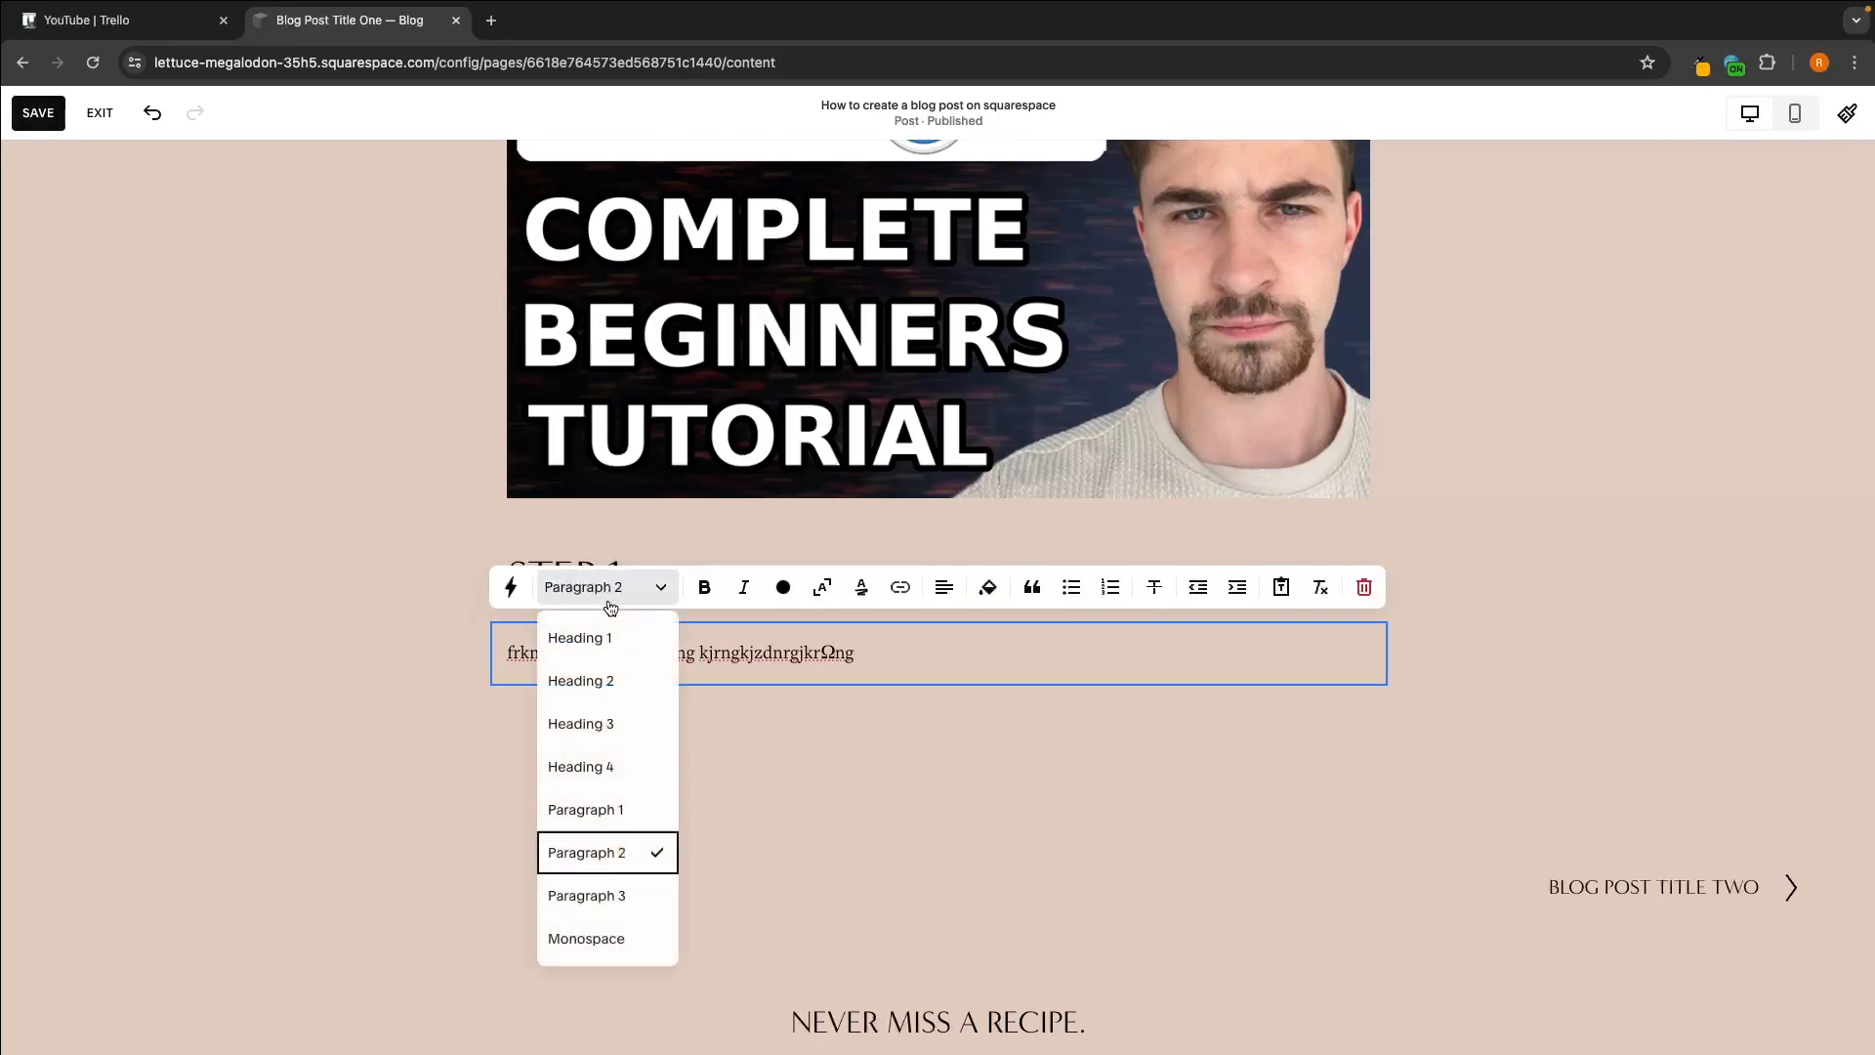
{"action": "left_click", "coordinate": [590, 906]}
{"action": "left_click", "coordinate": [598, 587]}
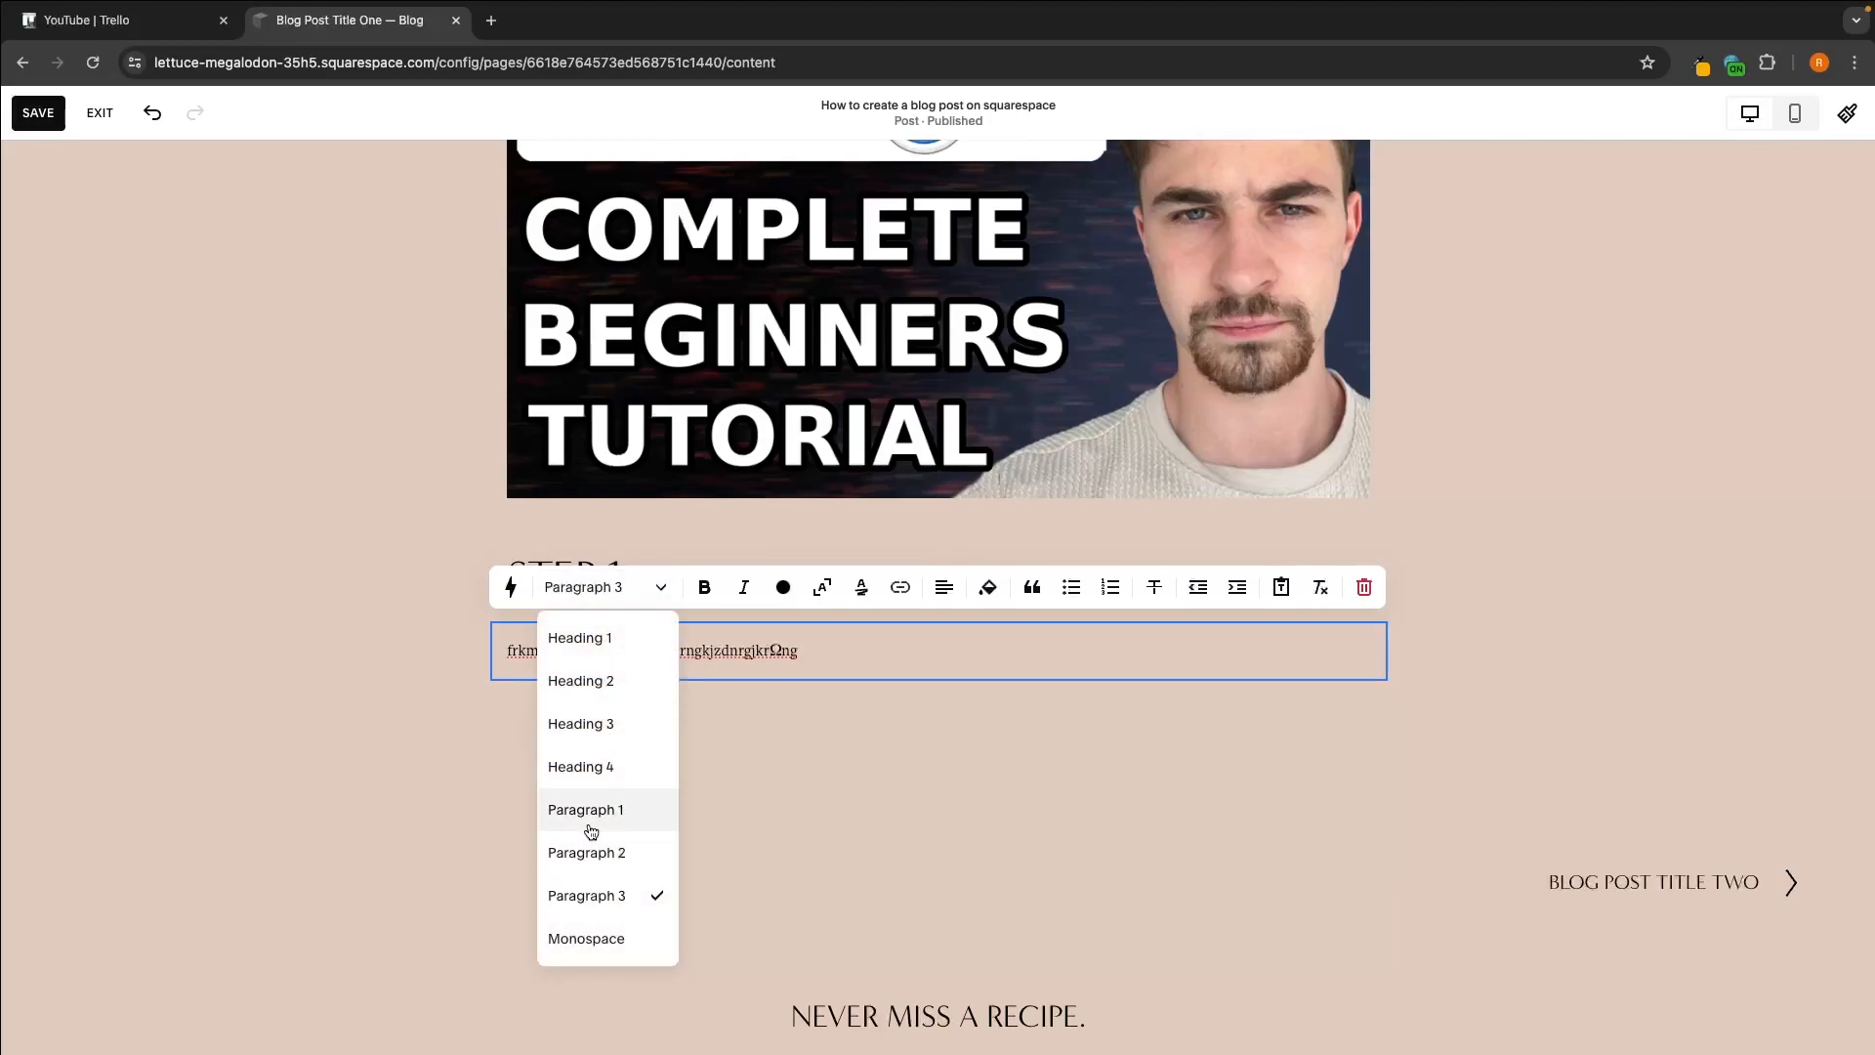
{"action": "left_click", "coordinate": [588, 815]}
{"action": "left_click", "coordinate": [604, 587]}
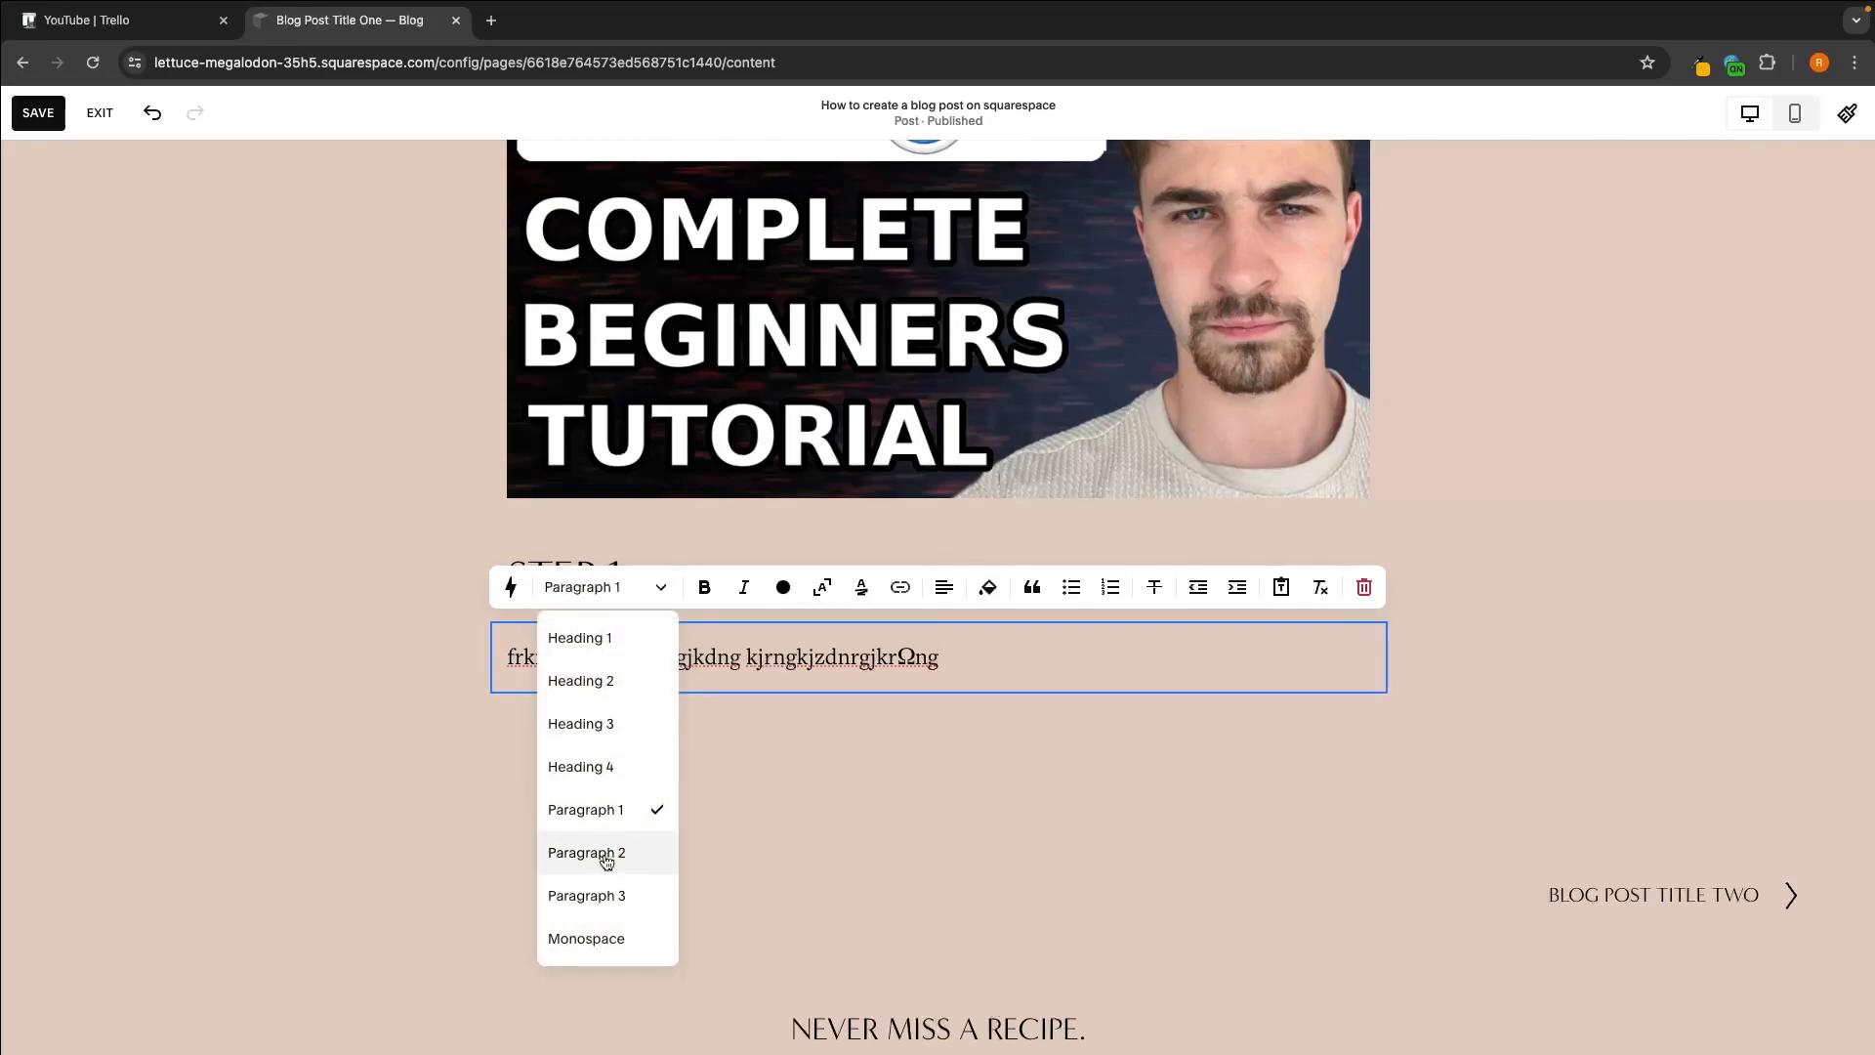
{"action": "left_click", "coordinate": [613, 853]}
{"action": "left_click", "coordinate": [1473, 469]}
Step: Save the blog post, exit the editor and view the site's Blog page
{"action": "scroll", "coordinate": [1473, 469], "scroll_direction": "down", "scroll_amount": 3}
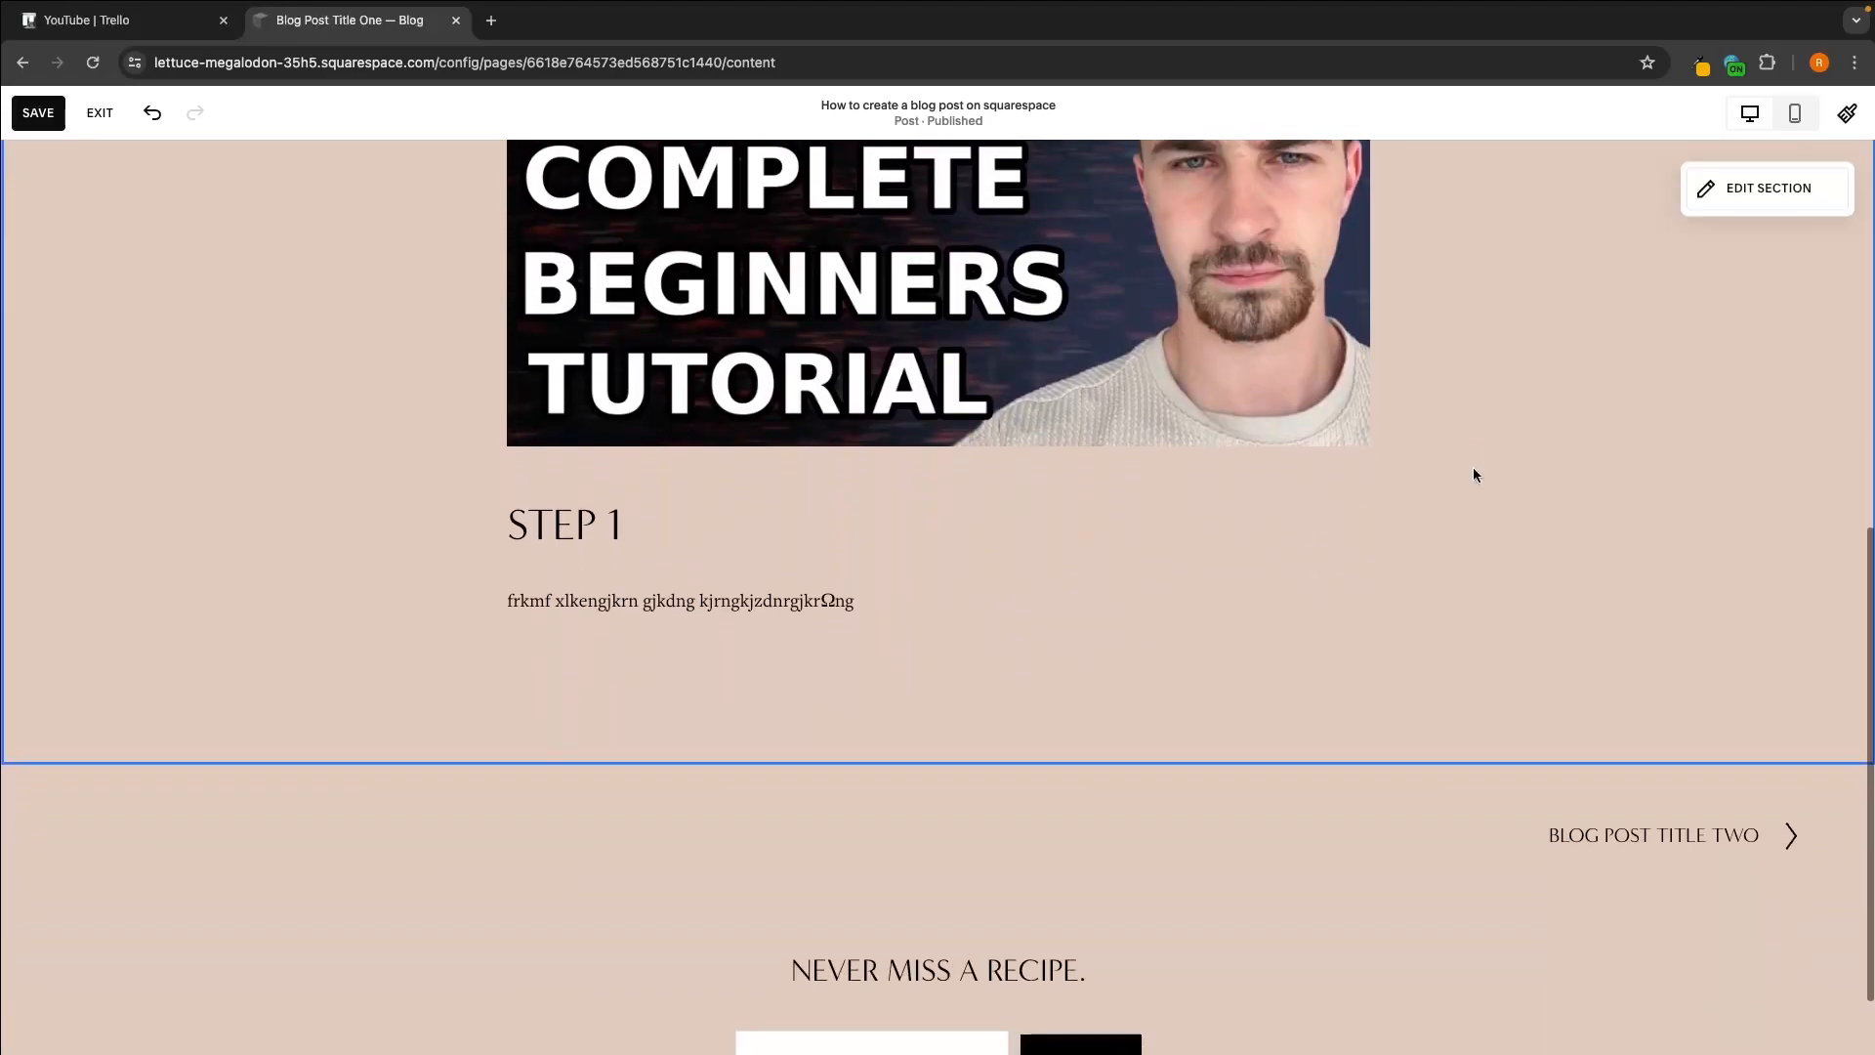
{"action": "scroll", "coordinate": [1517, 241], "scroll_direction": "up", "scroll_amount": 8}
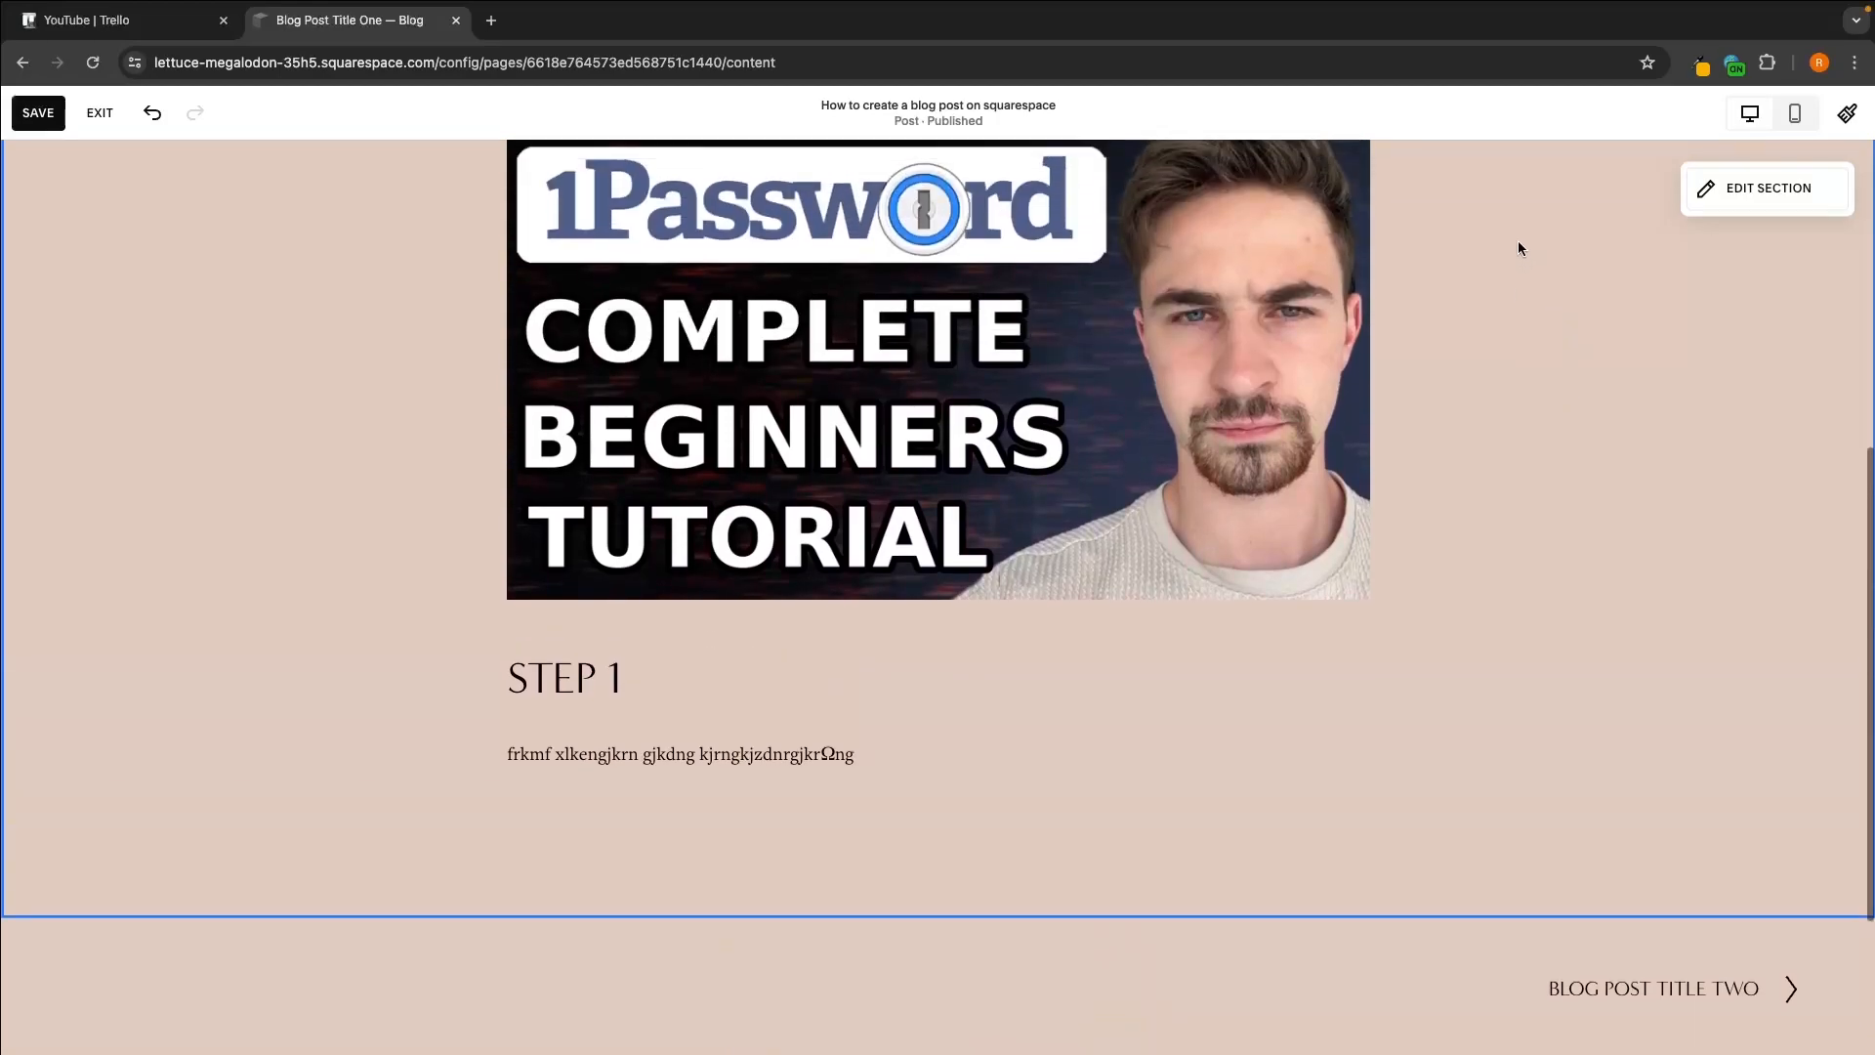
{"action": "scroll", "coordinate": [1521, 250], "scroll_direction": "down", "scroll_amount": 2}
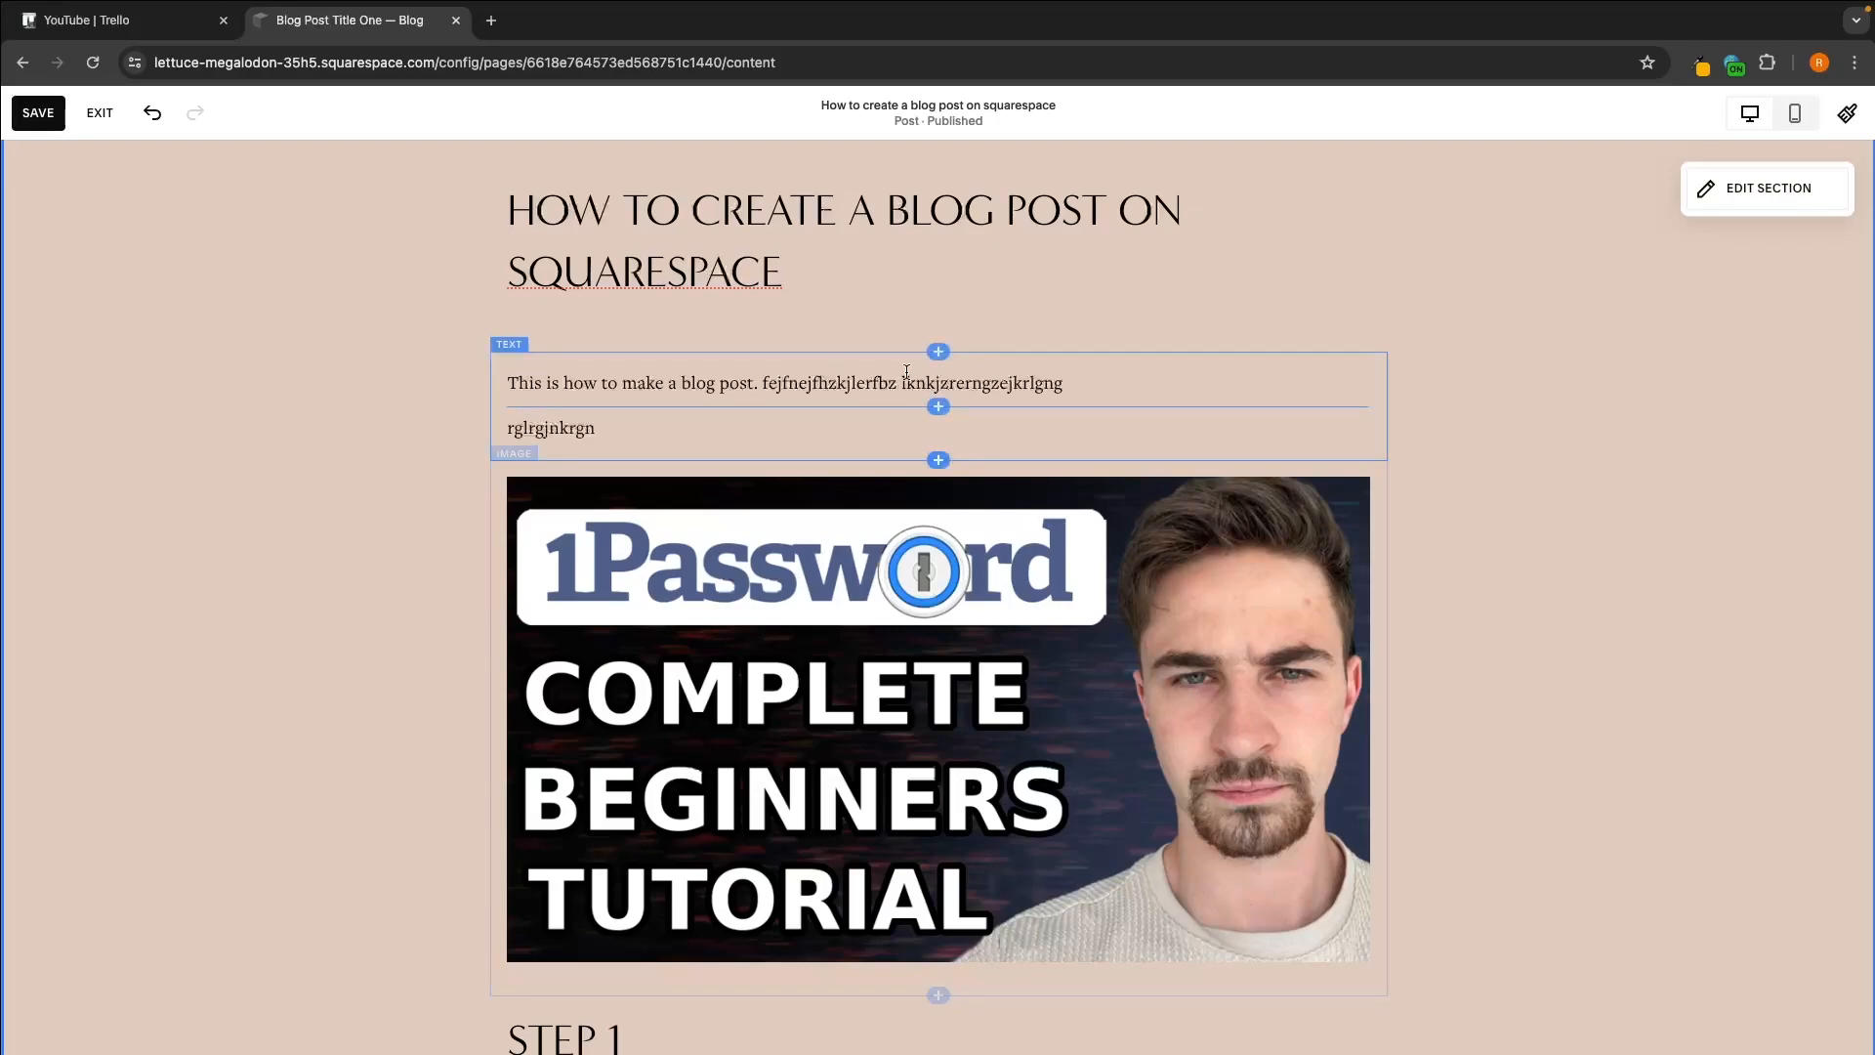
{"action": "left_click", "coordinate": [39, 113]}
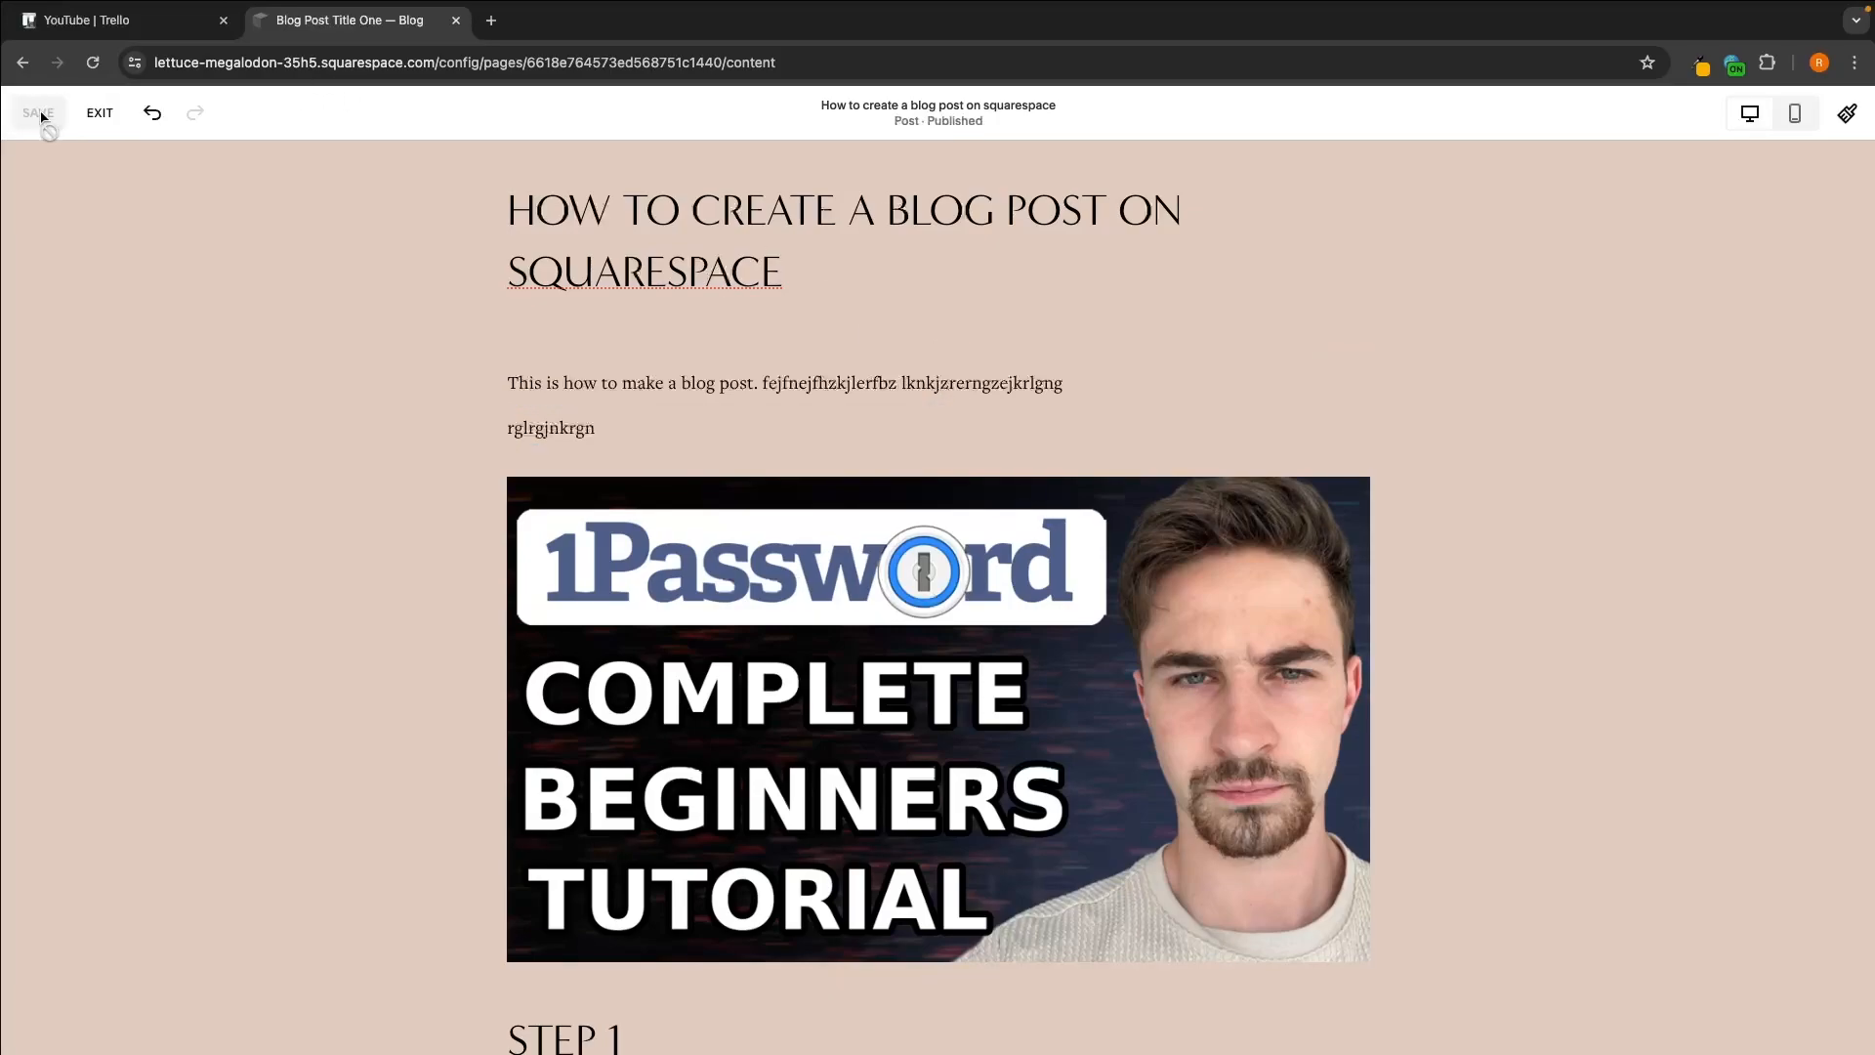
{"action": "left_click", "coordinate": [100, 113]}
{"action": "left_click", "coordinate": [951, 273]}
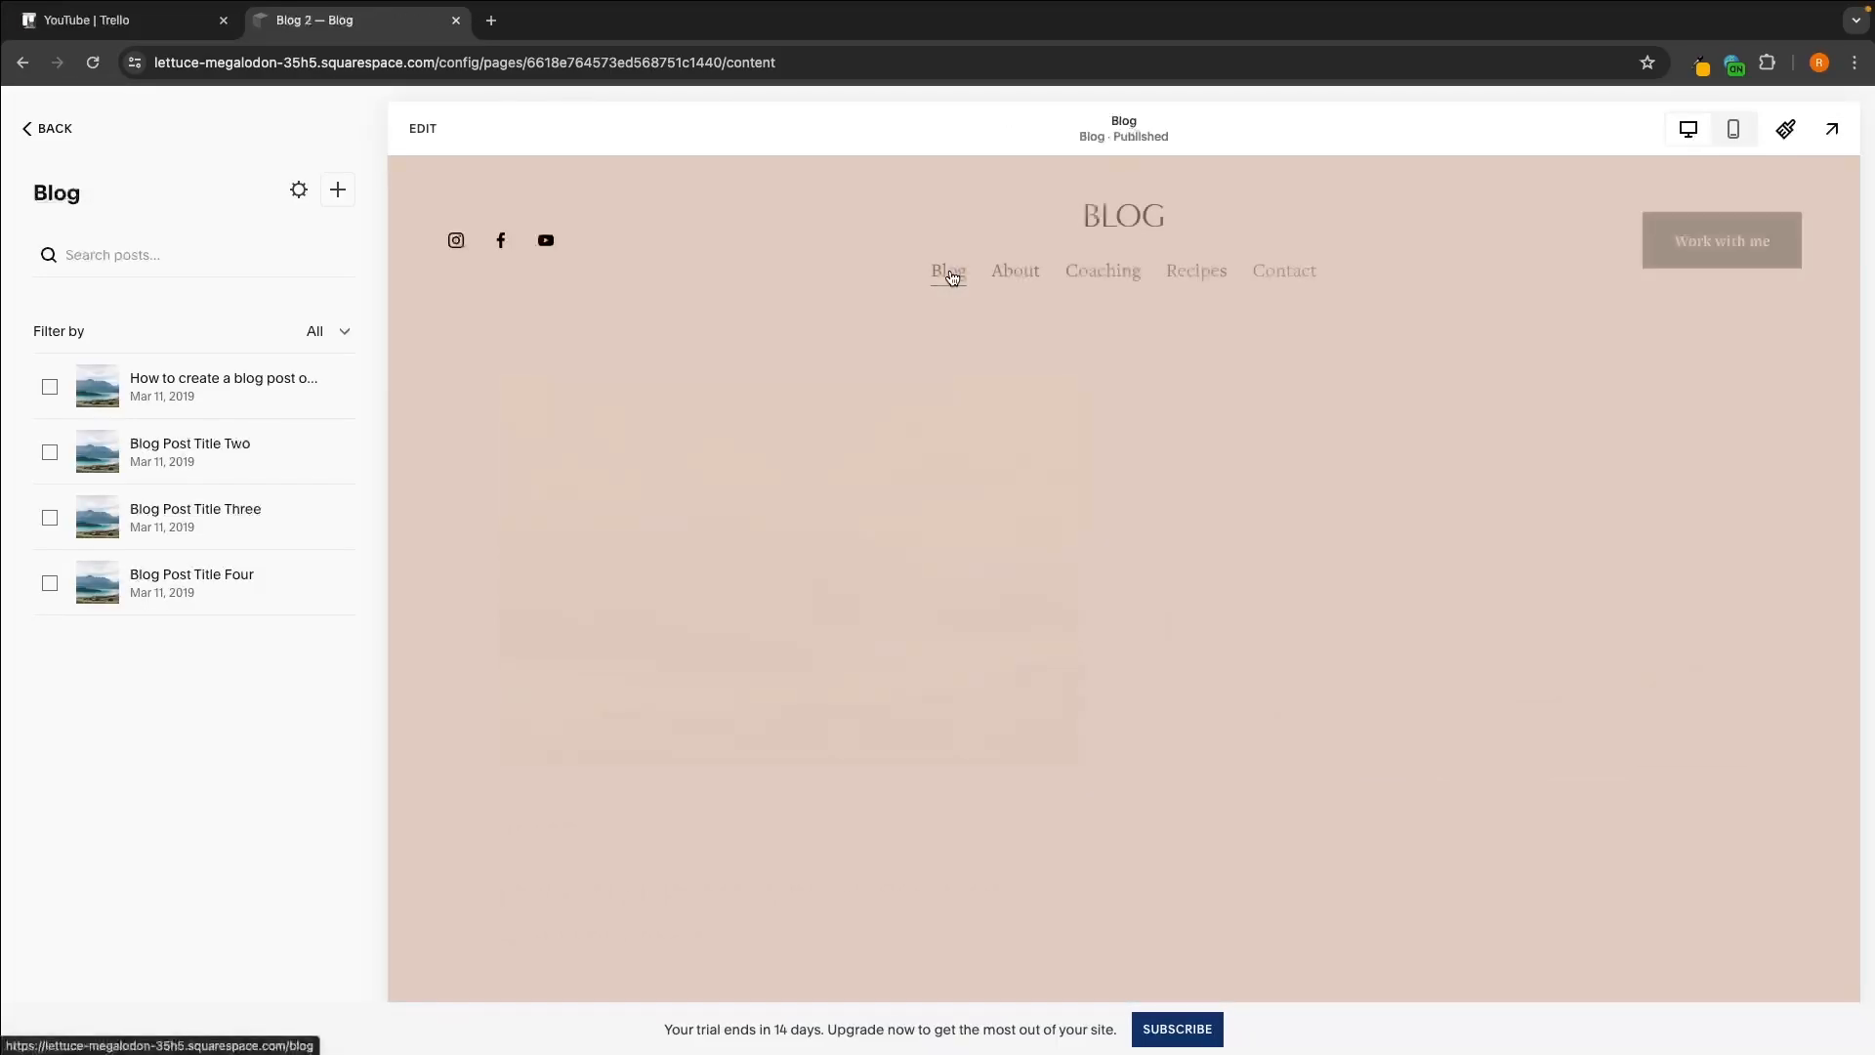
{"action": "scroll", "coordinate": [958, 301], "scroll_direction": "down", "scroll_amount": 2}
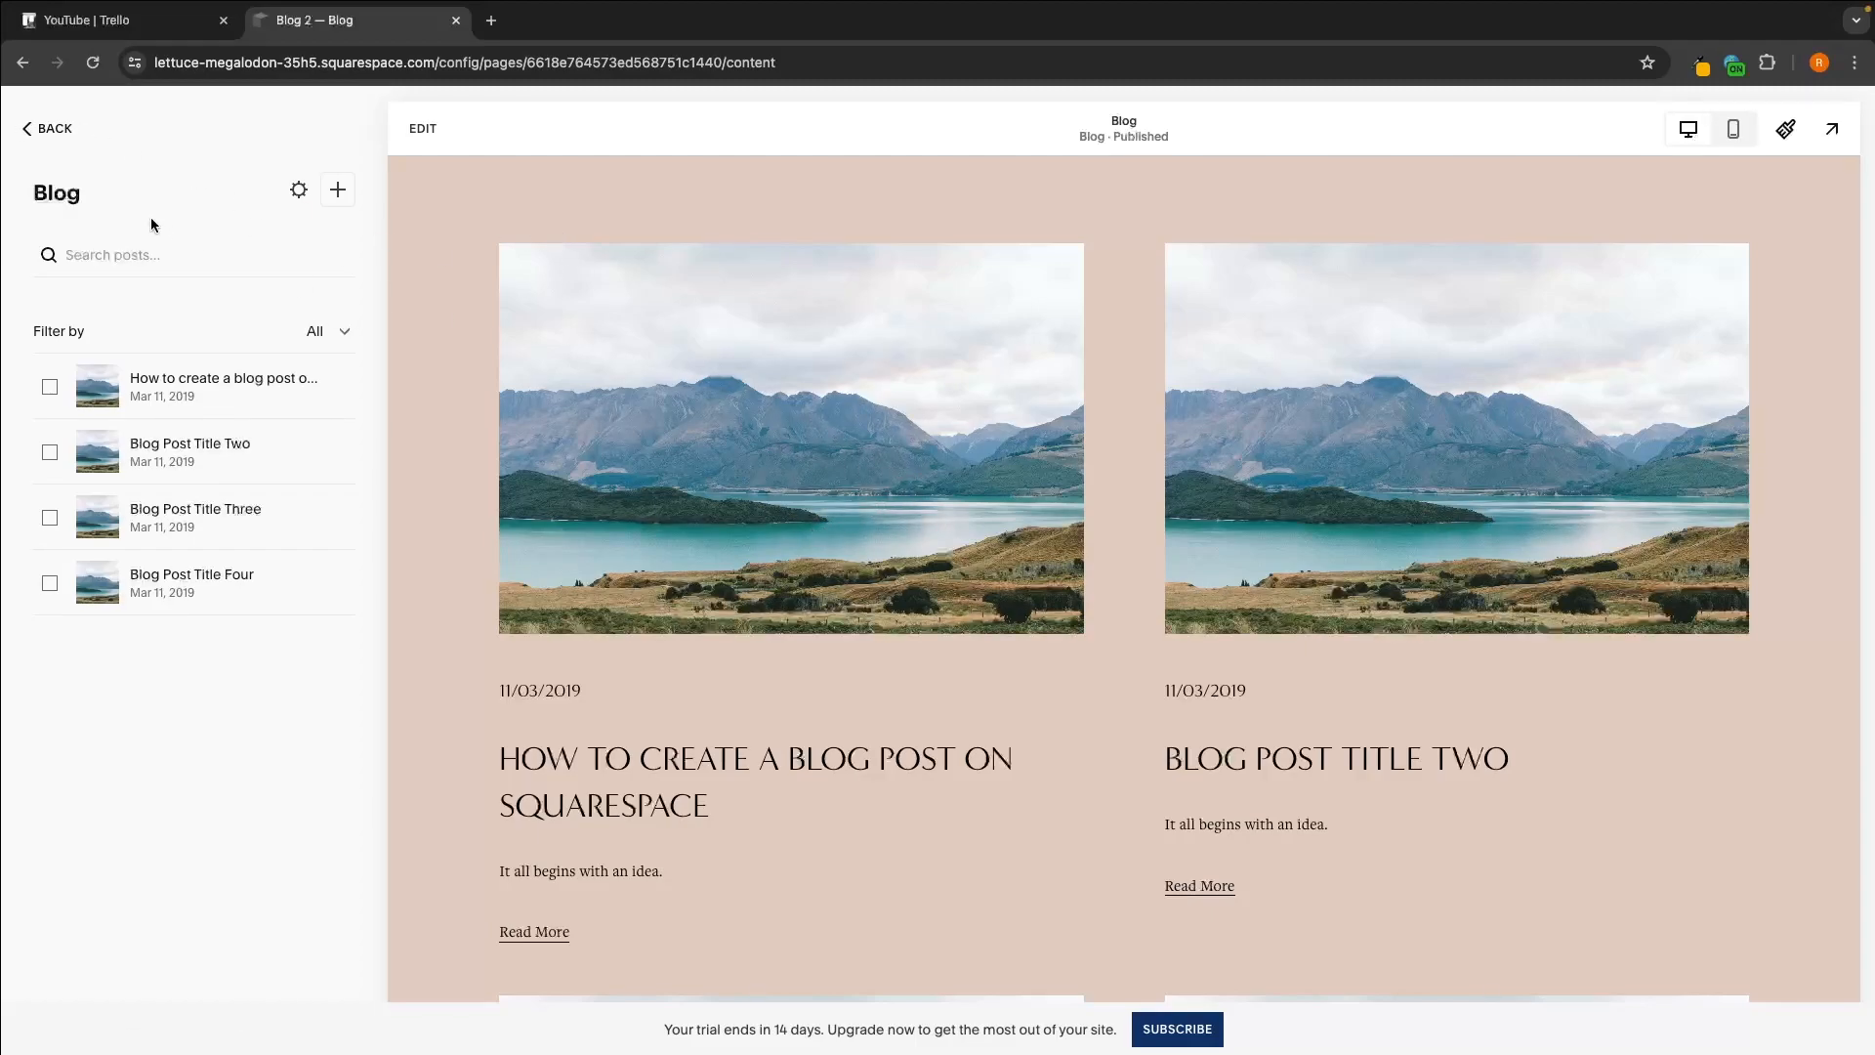
Step: Go to the Blog page's content and open the settings of the "How to create a blog post on squarespace" post
{"action": "left_click", "coordinate": [55, 130]}
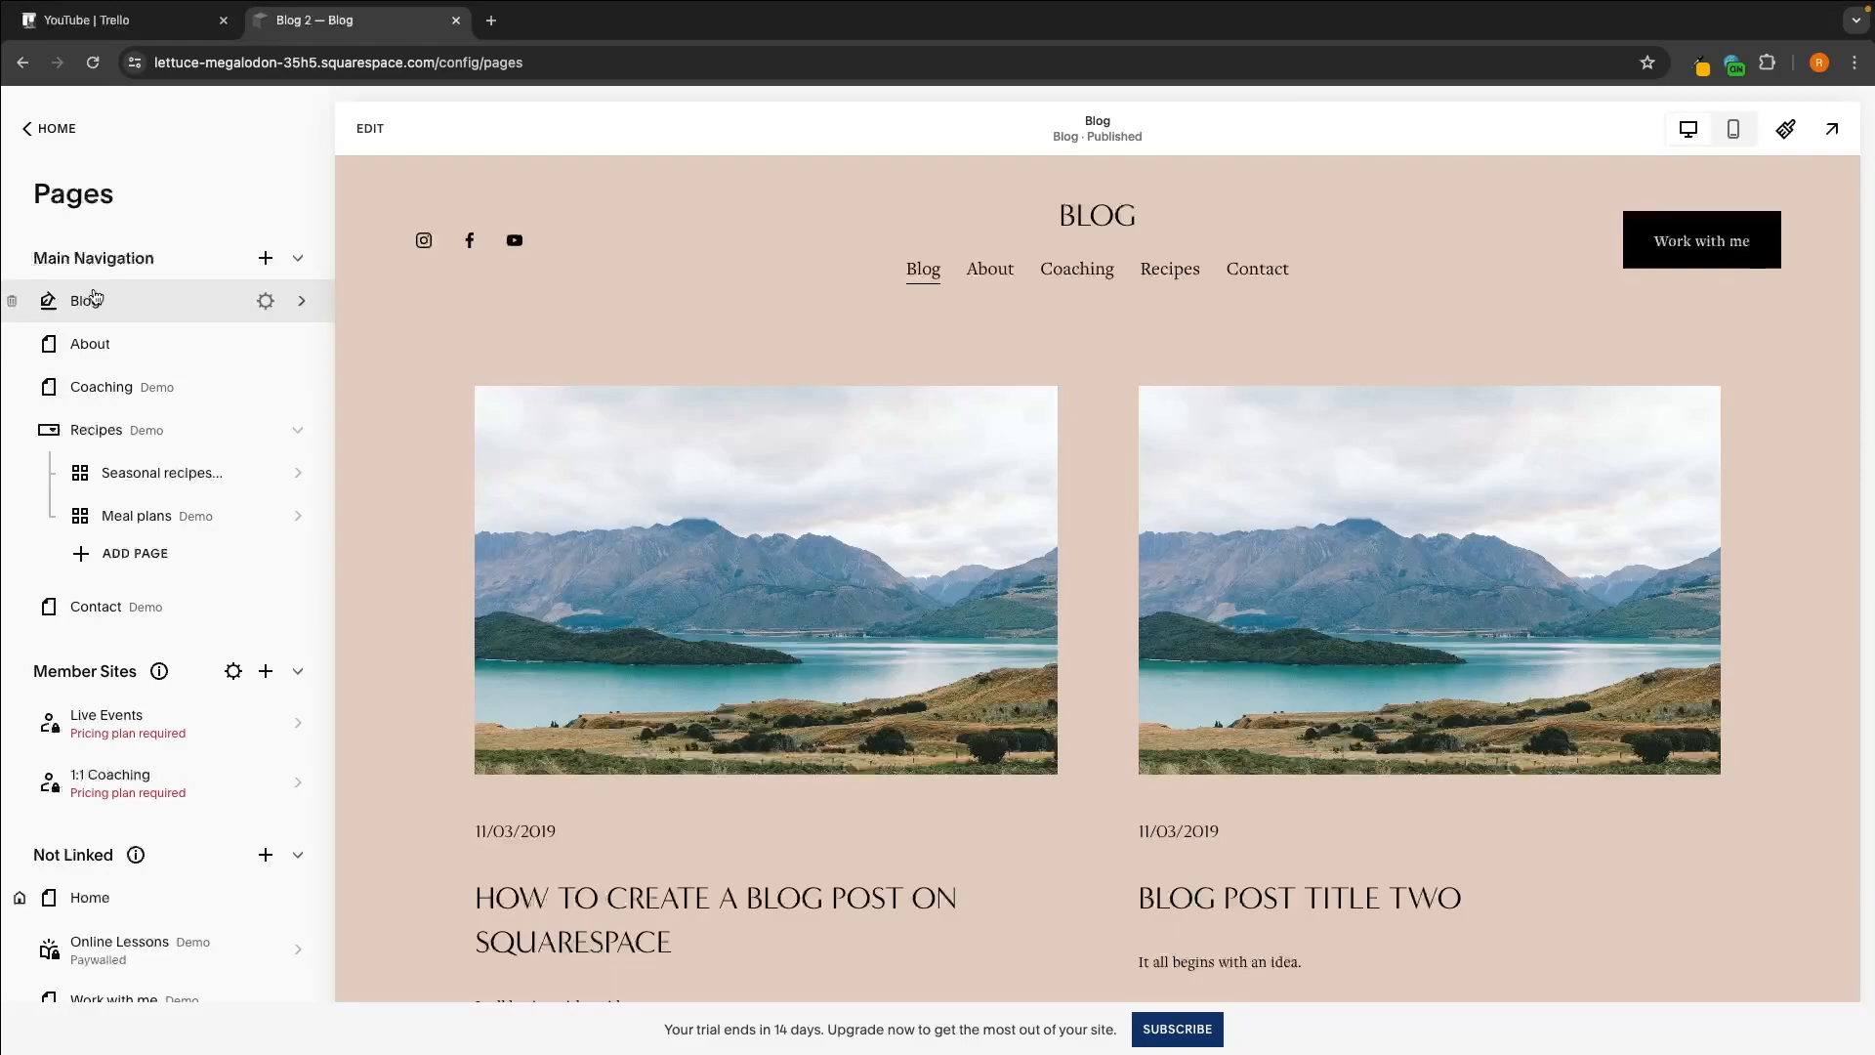
{"action": "left_click", "coordinate": [112, 297]}
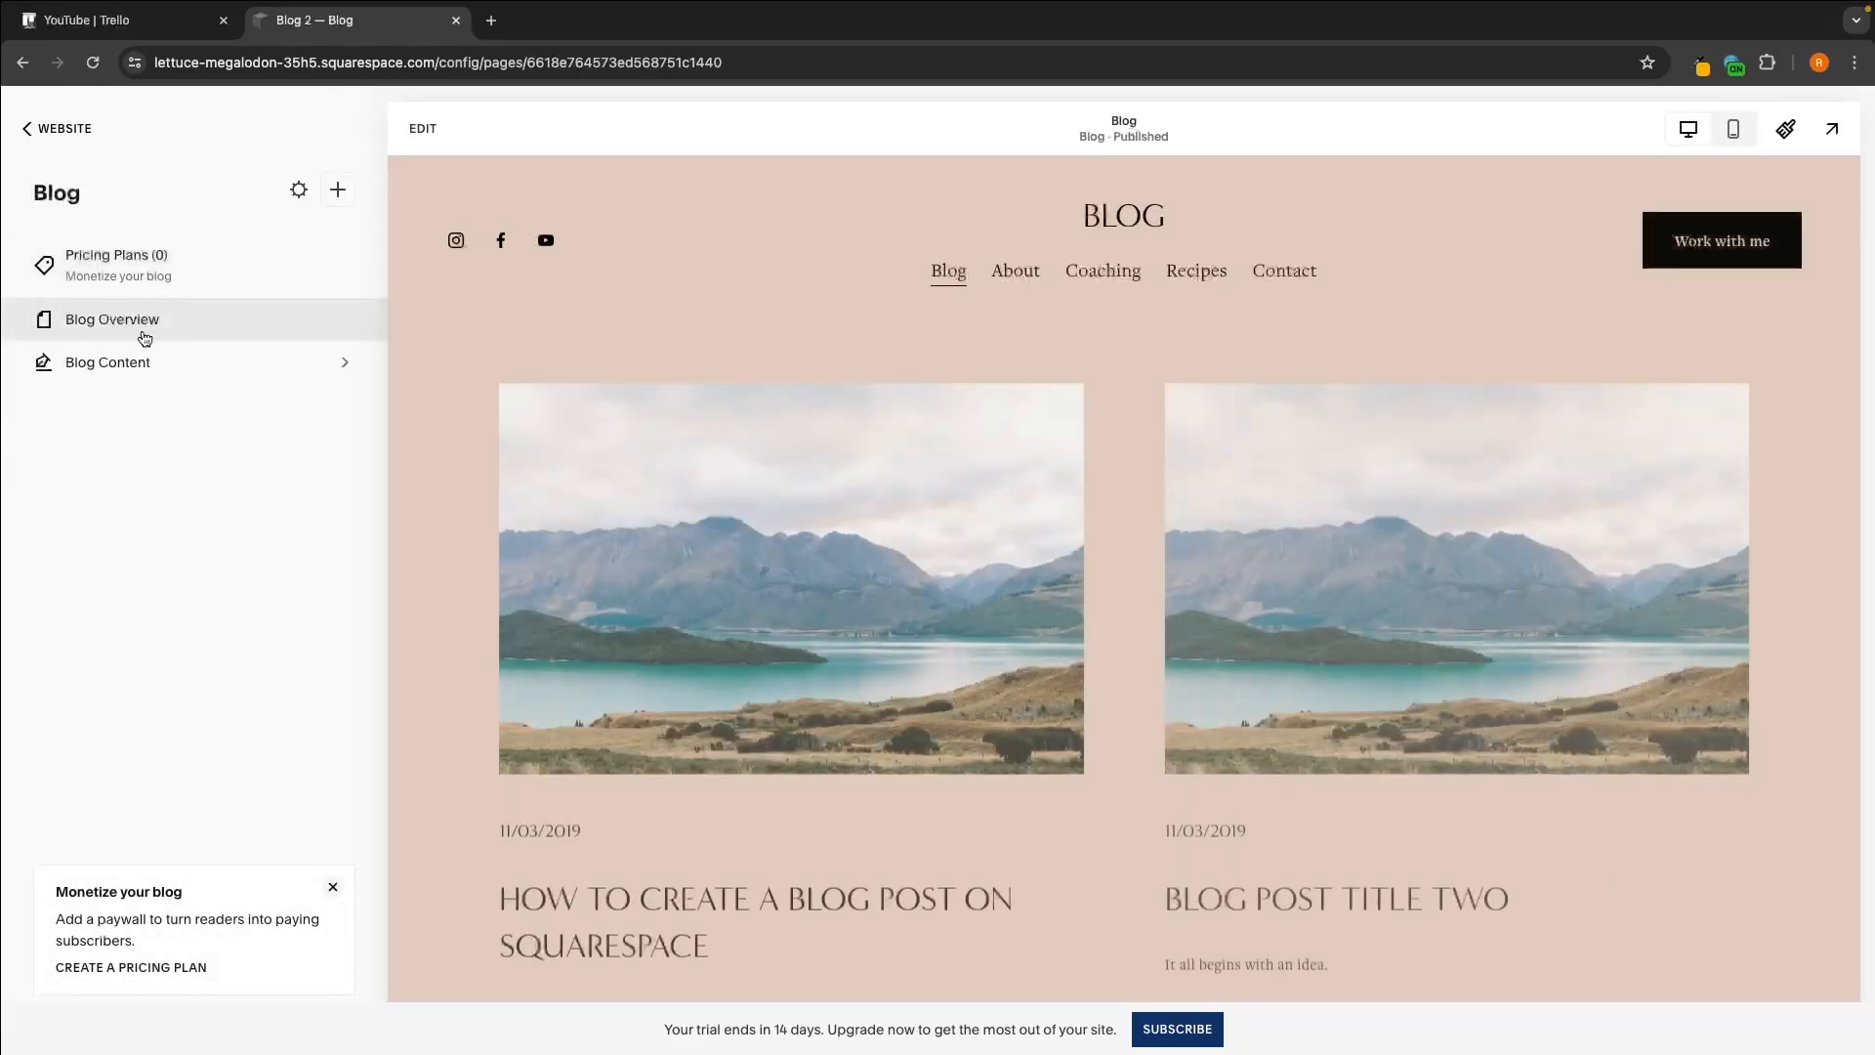
{"action": "left_click", "coordinate": [138, 363]}
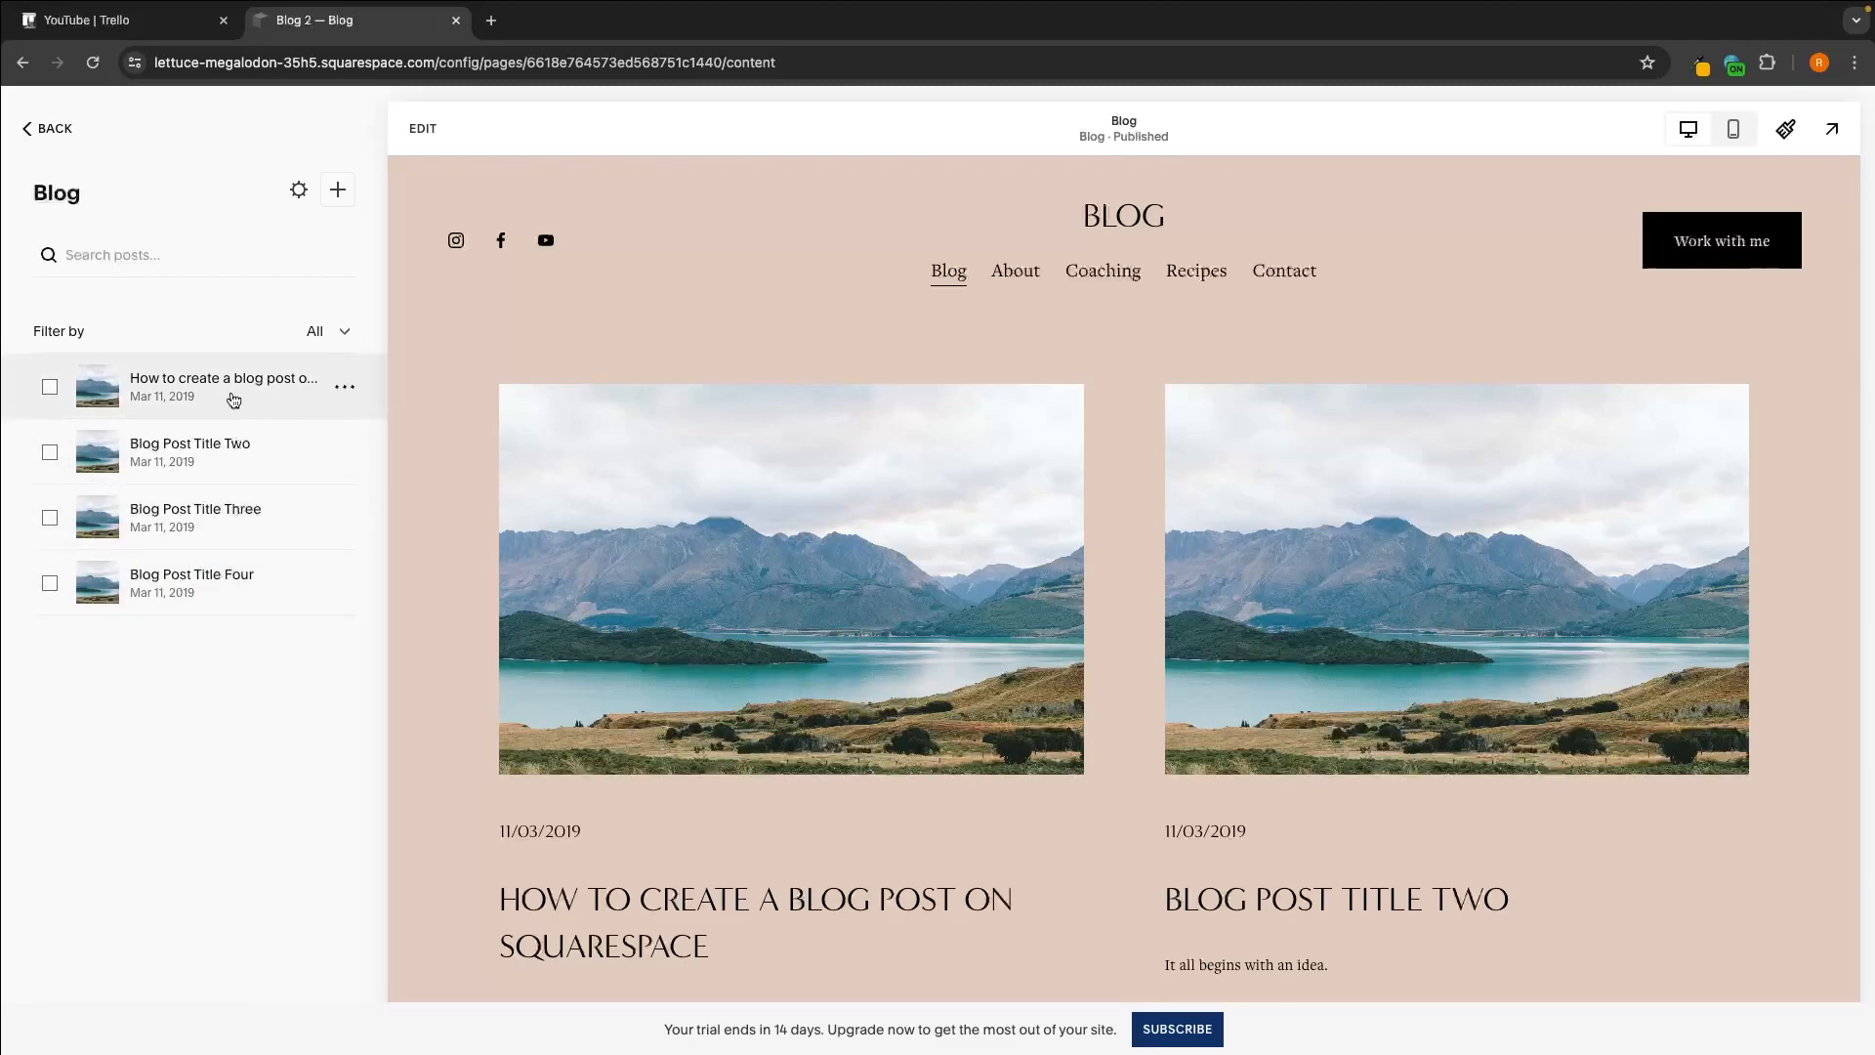
{"action": "left_click", "coordinate": [345, 389]}
{"action": "left_click", "coordinate": [339, 429]}
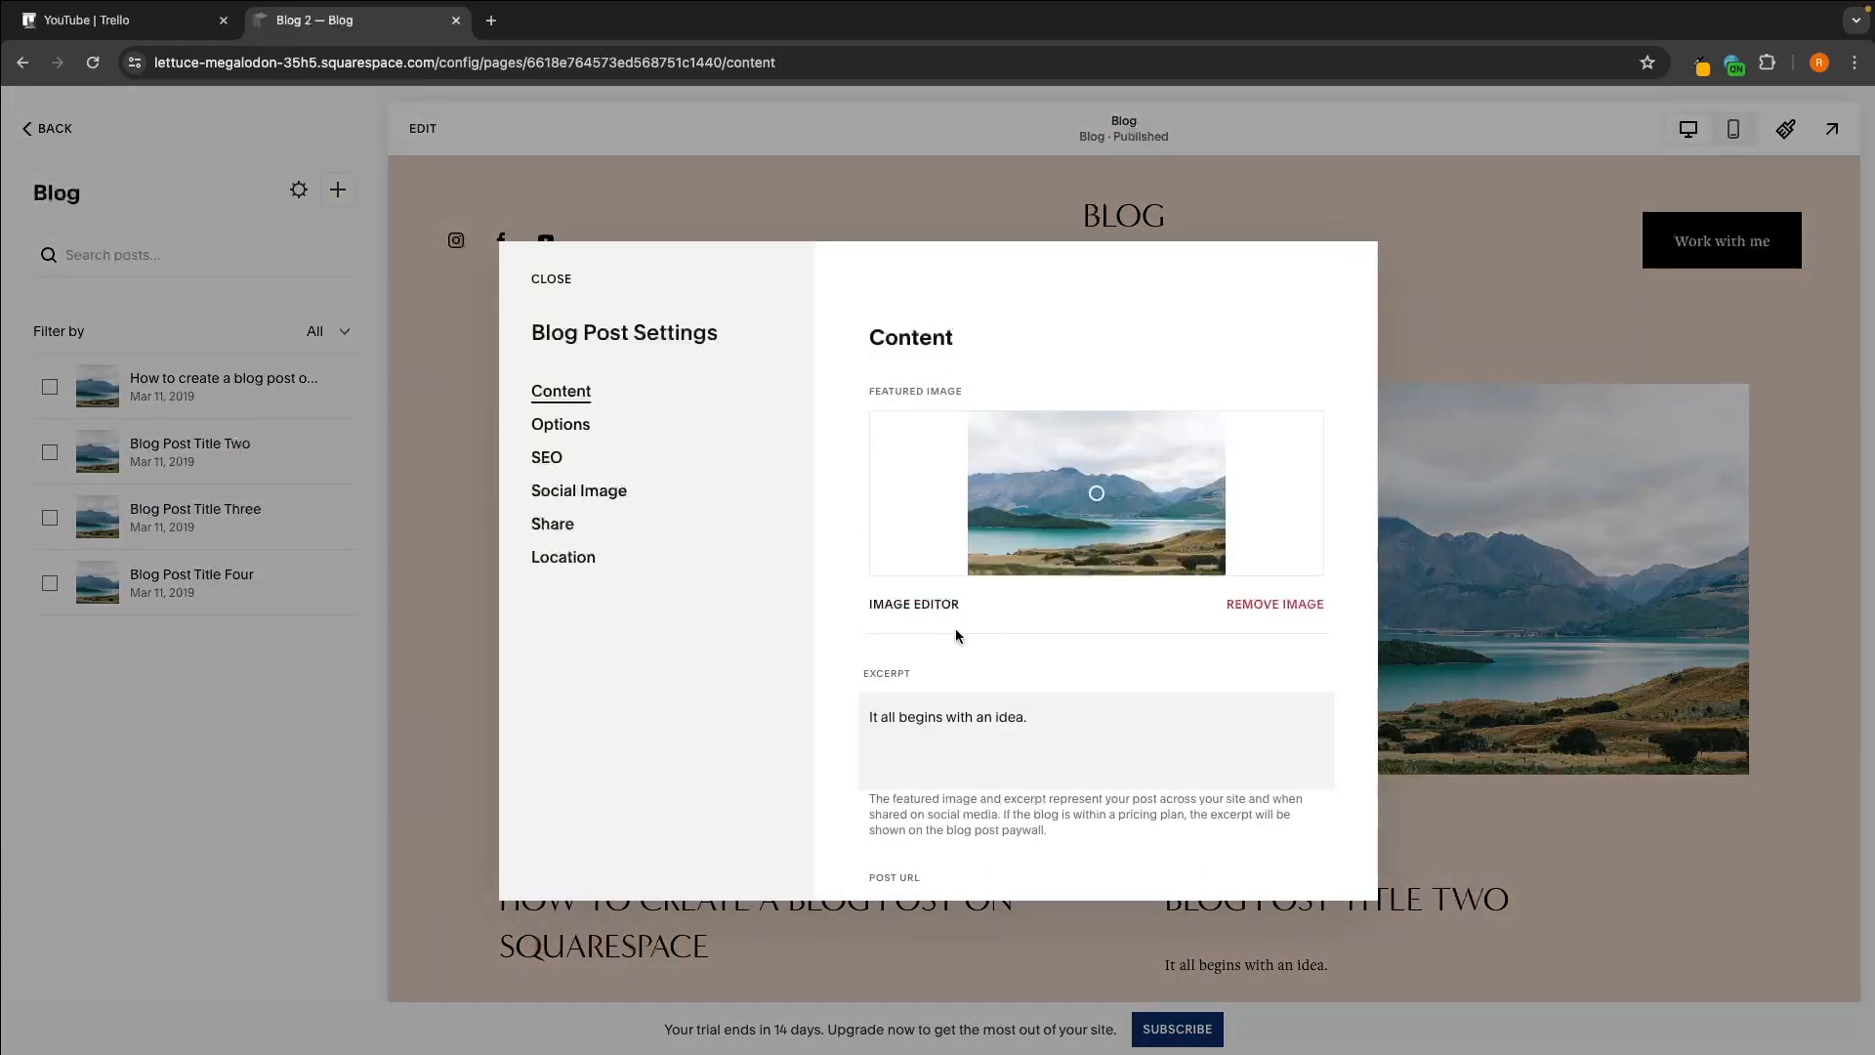
Step: Replace the post's featured image with the Amazon affiliate marketing website thumbnail from the Downloads folder
{"action": "left_click", "coordinate": [1261, 606]}
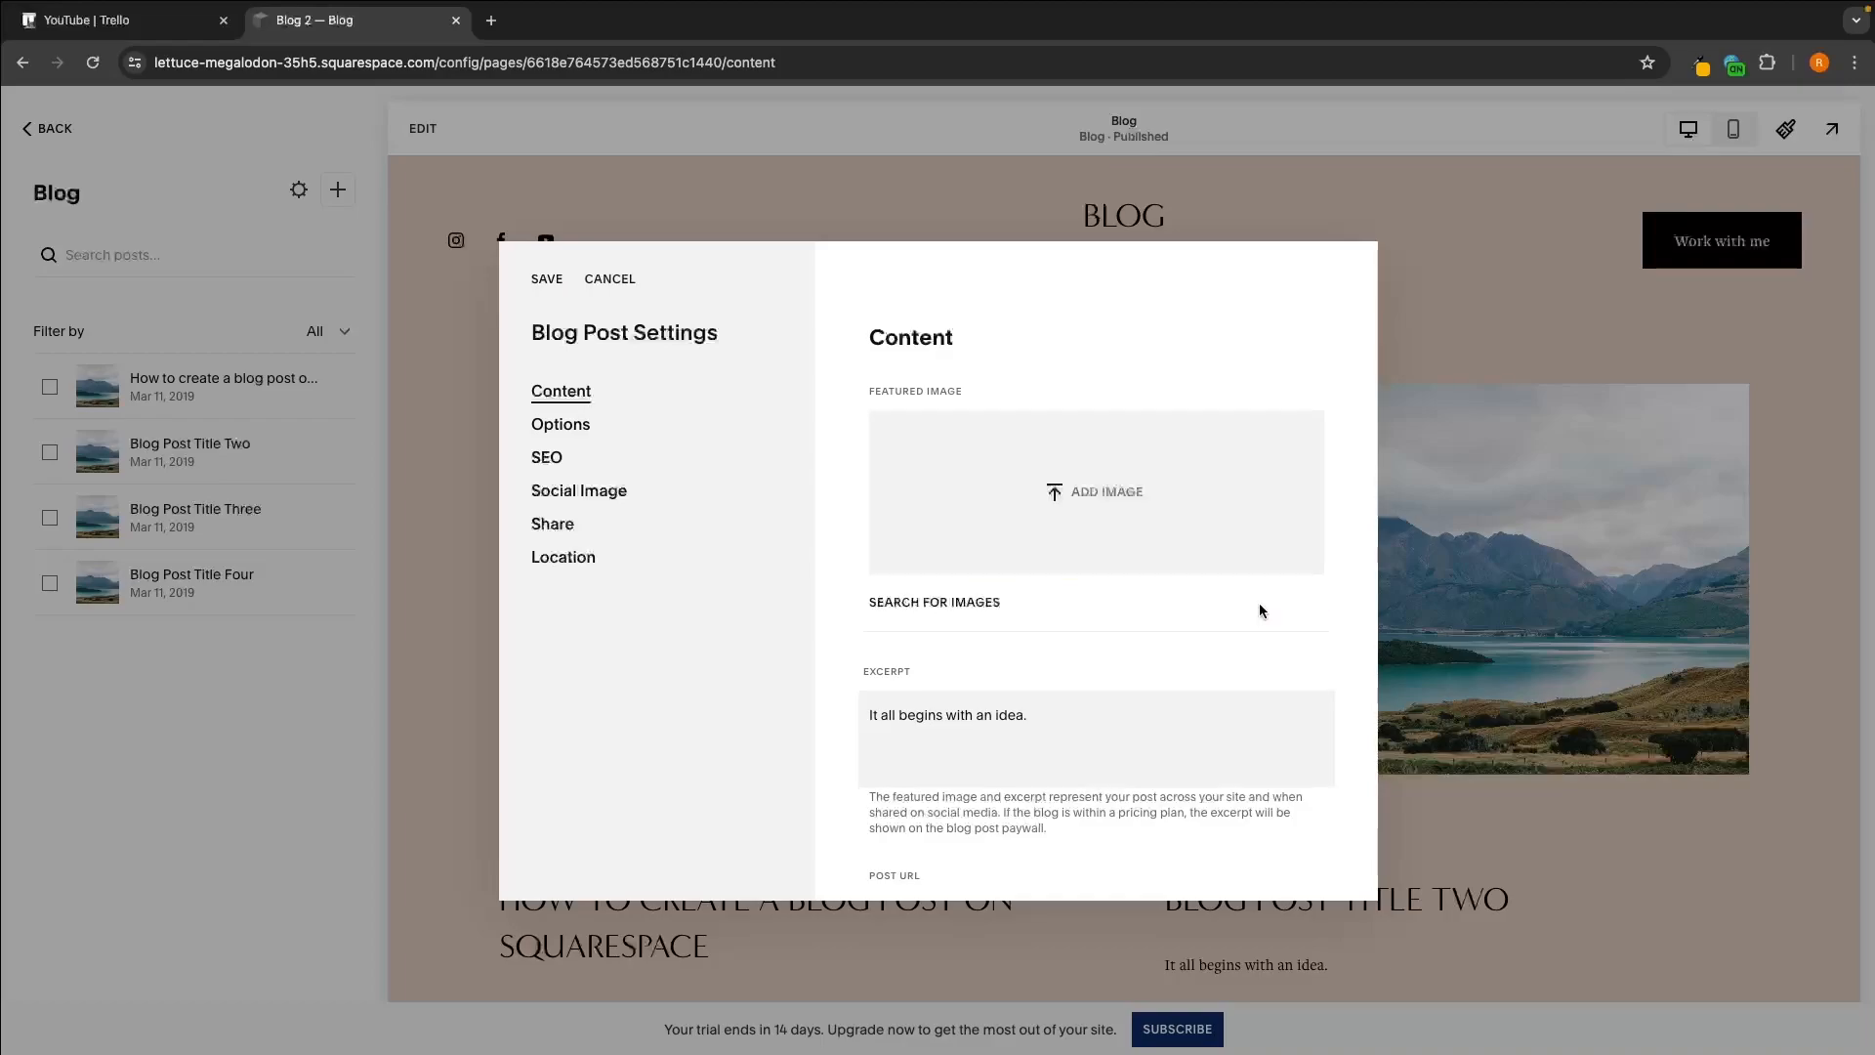
{"action": "left_click", "coordinate": [1101, 492]}
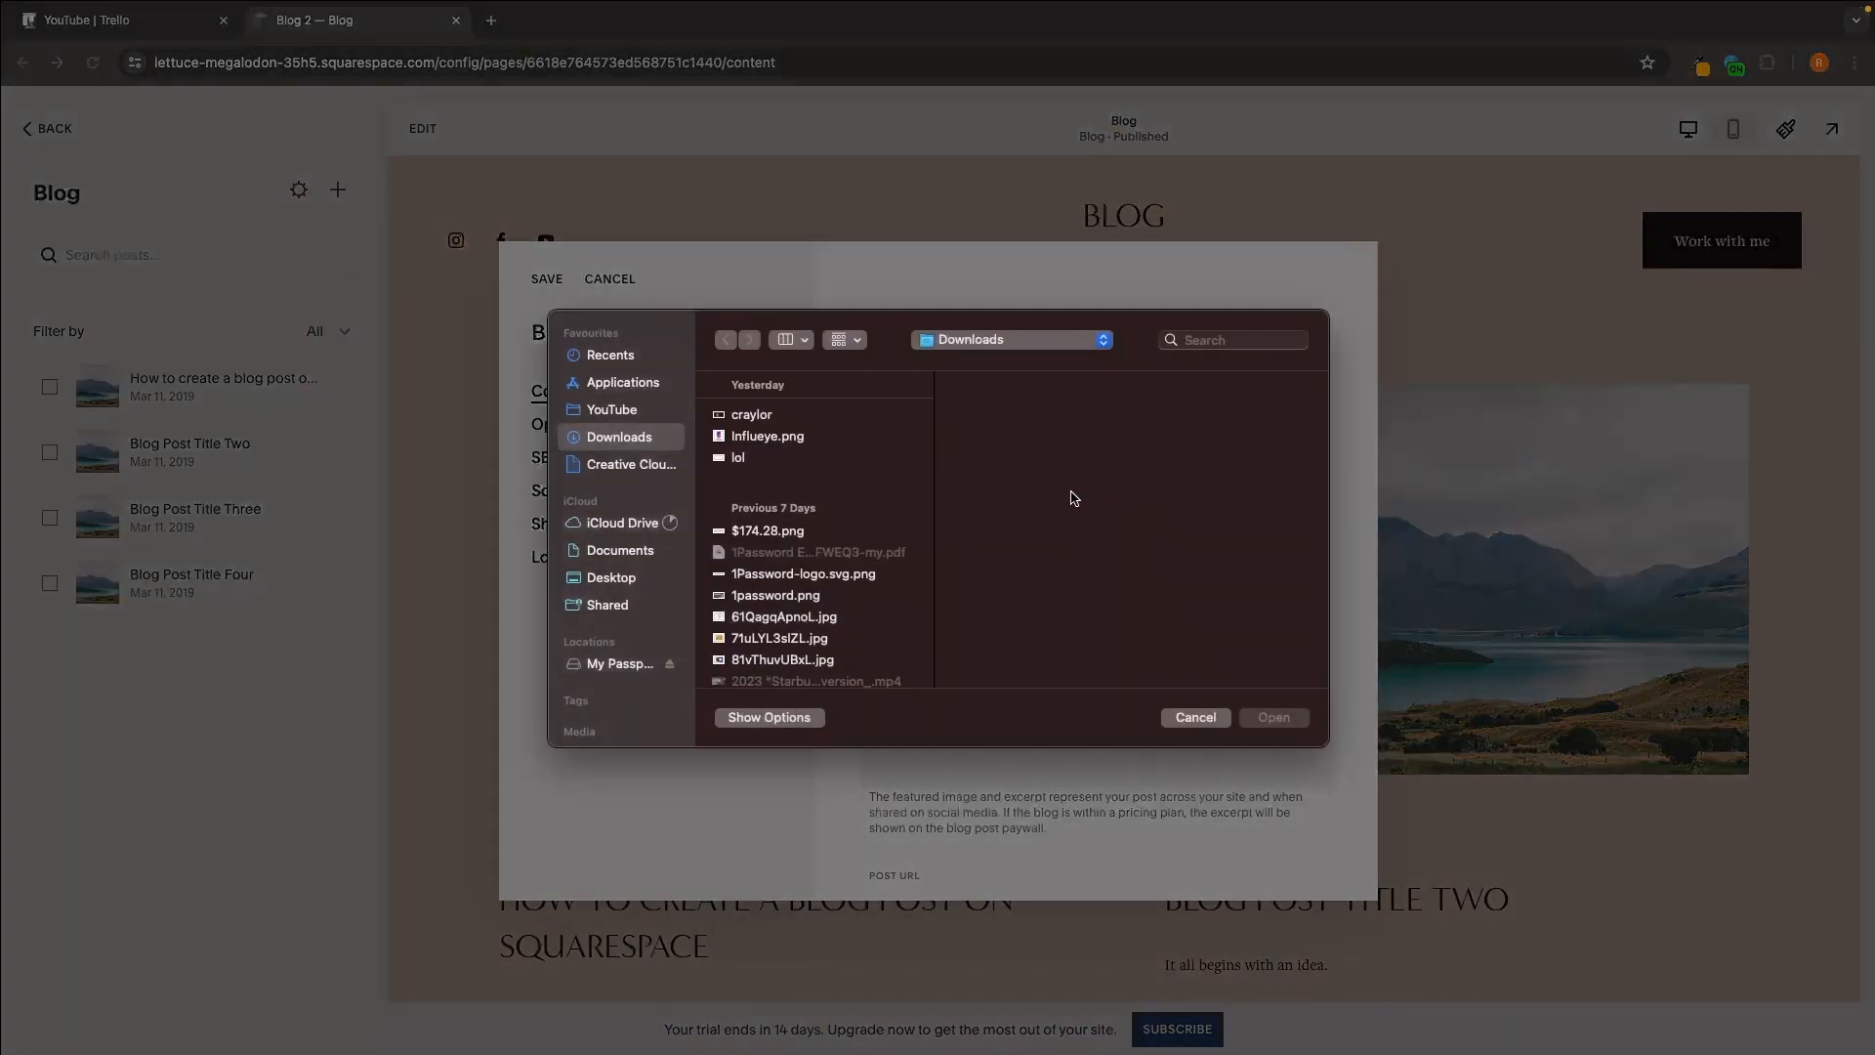
{"action": "scroll", "coordinate": [809, 577], "scroll_direction": "down", "scroll_amount": 5}
{"action": "left_click", "coordinate": [809, 586]}
{"action": "double_click", "coordinate": [810, 586]}
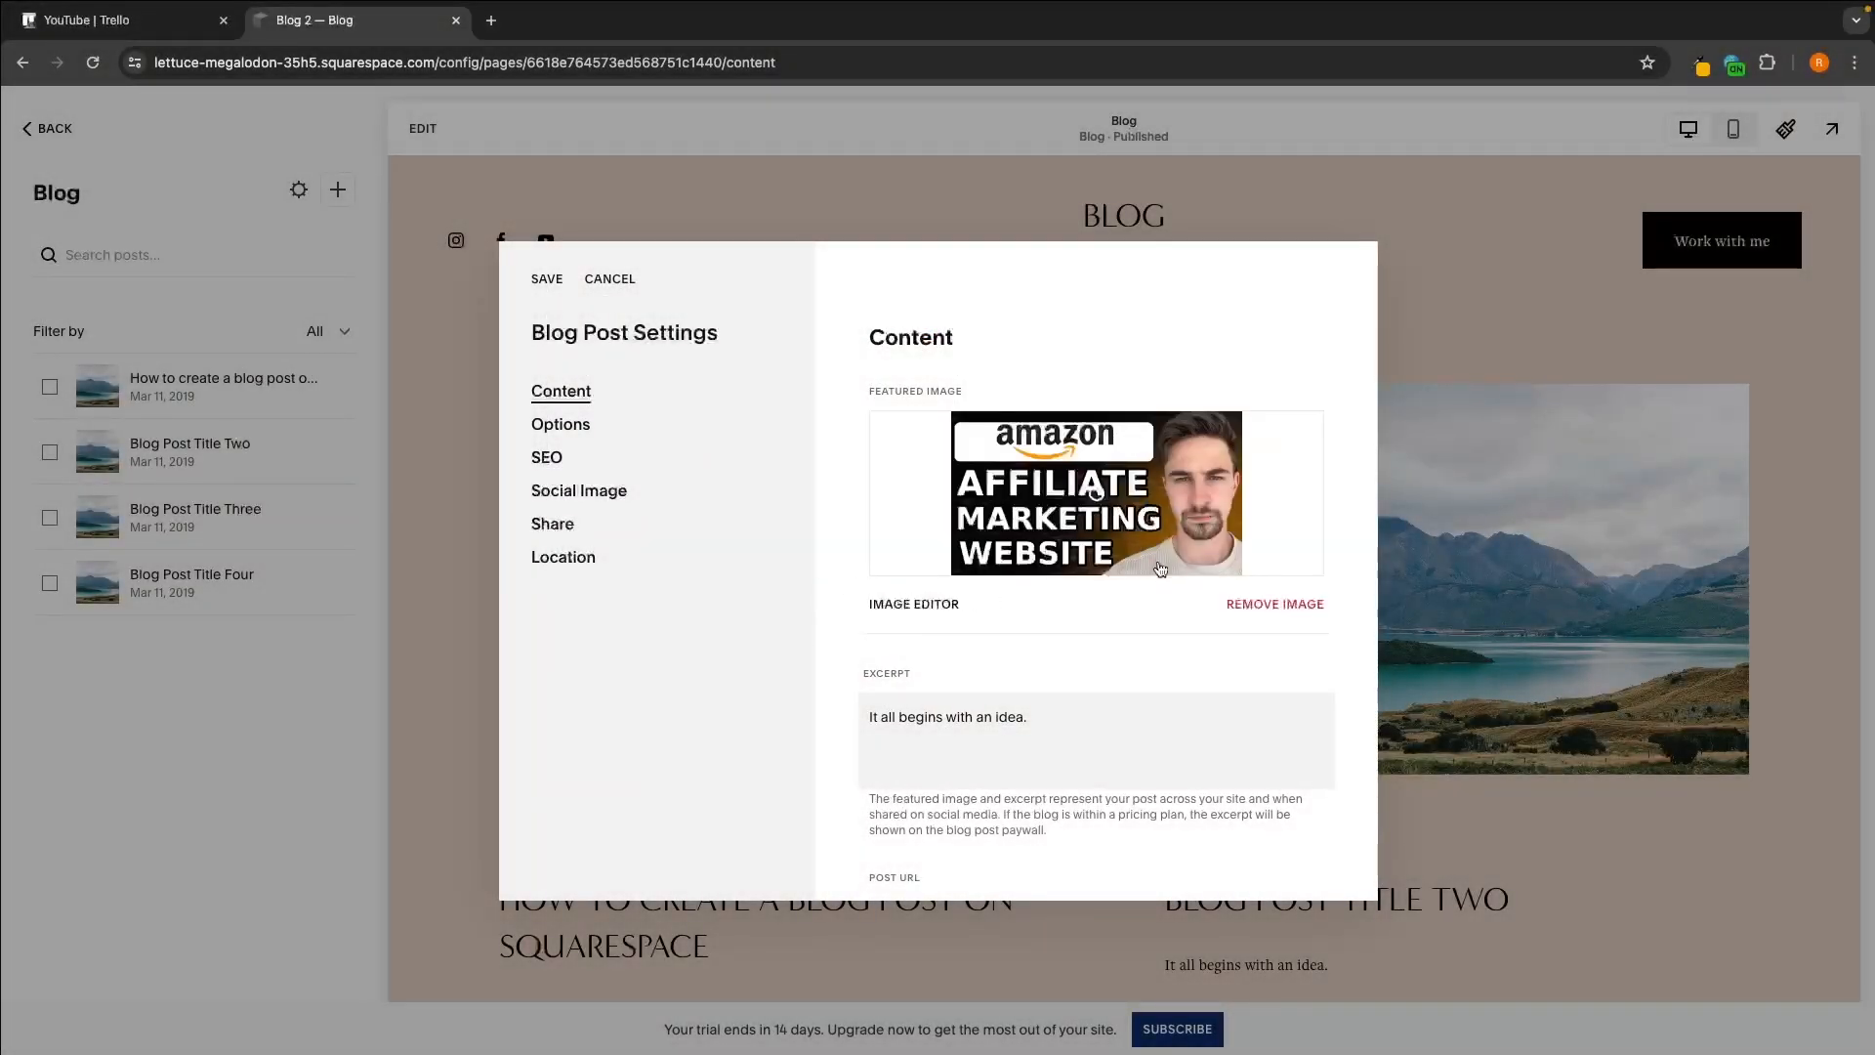
Step: Clear the post's excerpt text
{"action": "scroll", "coordinate": [1136, 529], "scroll_direction": "down", "scroll_amount": 5}
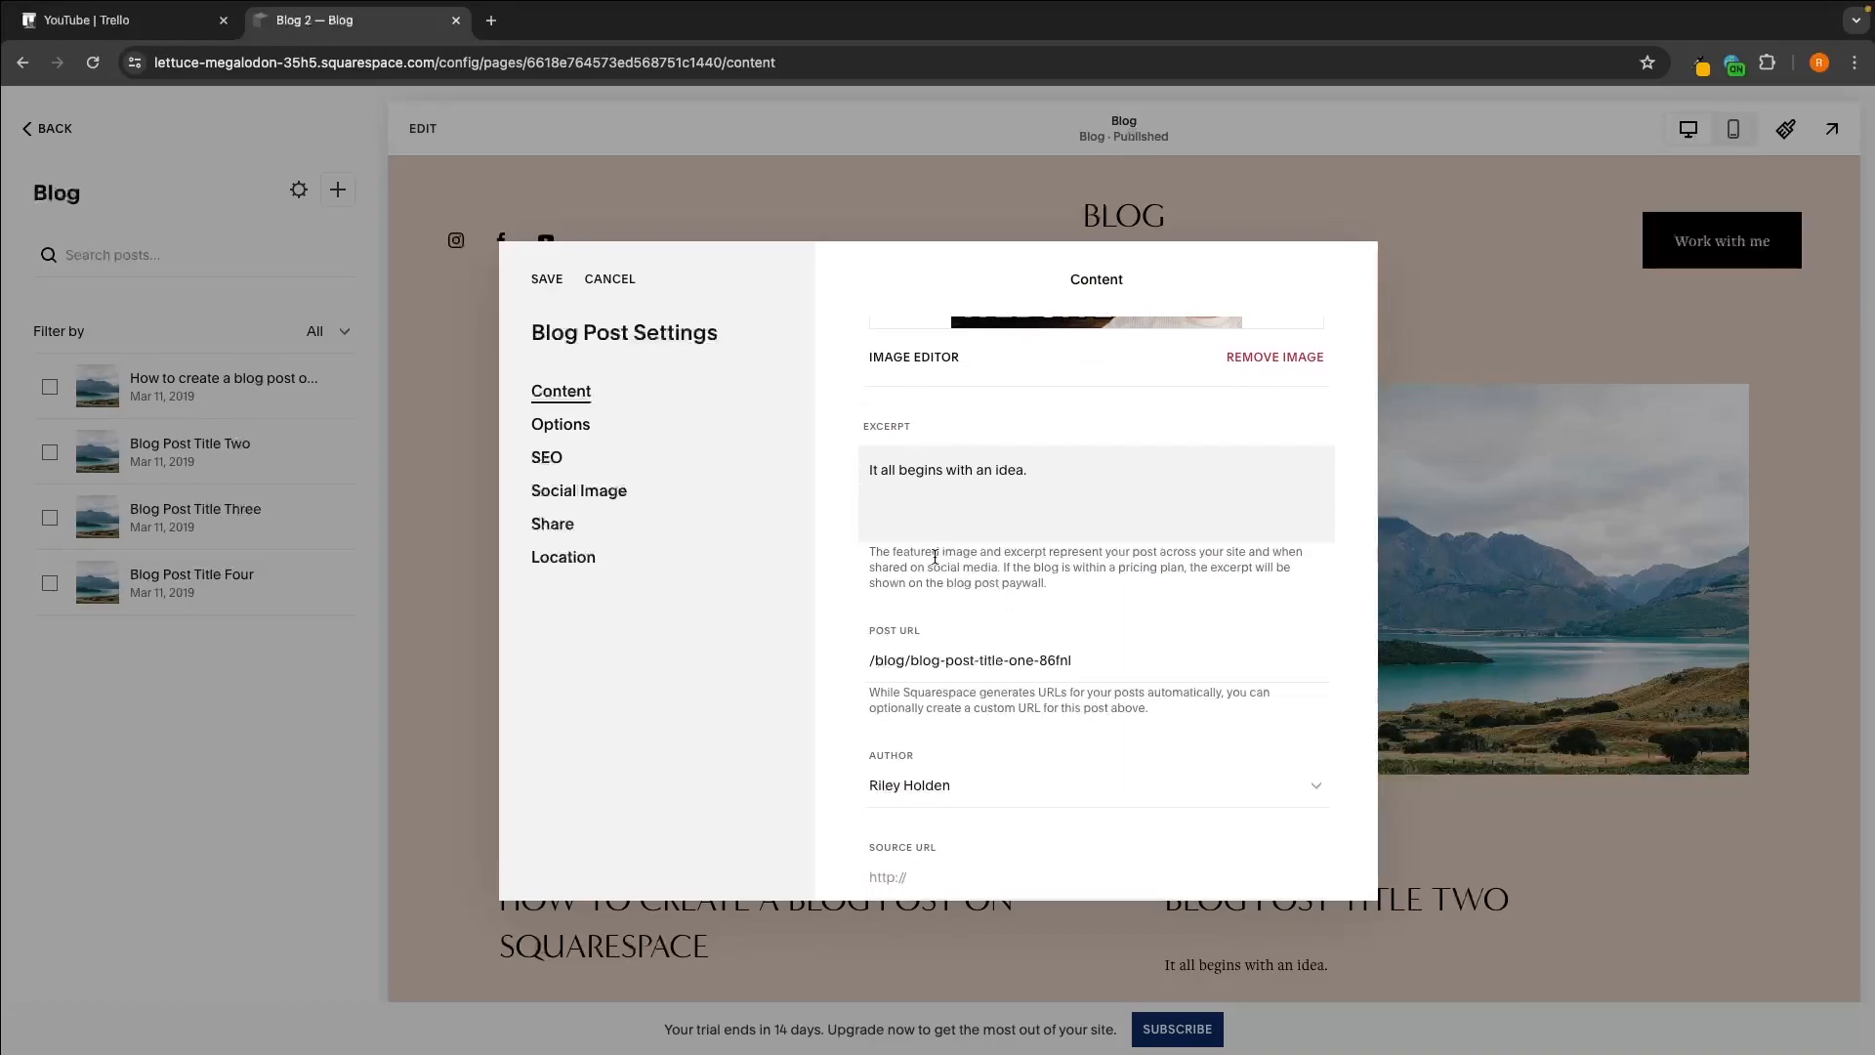
{"action": "left_click", "coordinate": [1060, 479]}
{"action": "key", "text": "ctrl+a"}
{"action": "key", "text": "BackSpace"}
{"action": "left_click", "coordinate": [923, 549]}
Step: Set the post URL to /blog/howtomakeablogpost
{"action": "triple_click", "coordinate": [956, 652]}
{"action": "scroll", "coordinate": [1089, 755], "scroll_direction": "down", "scroll_amount": 1}
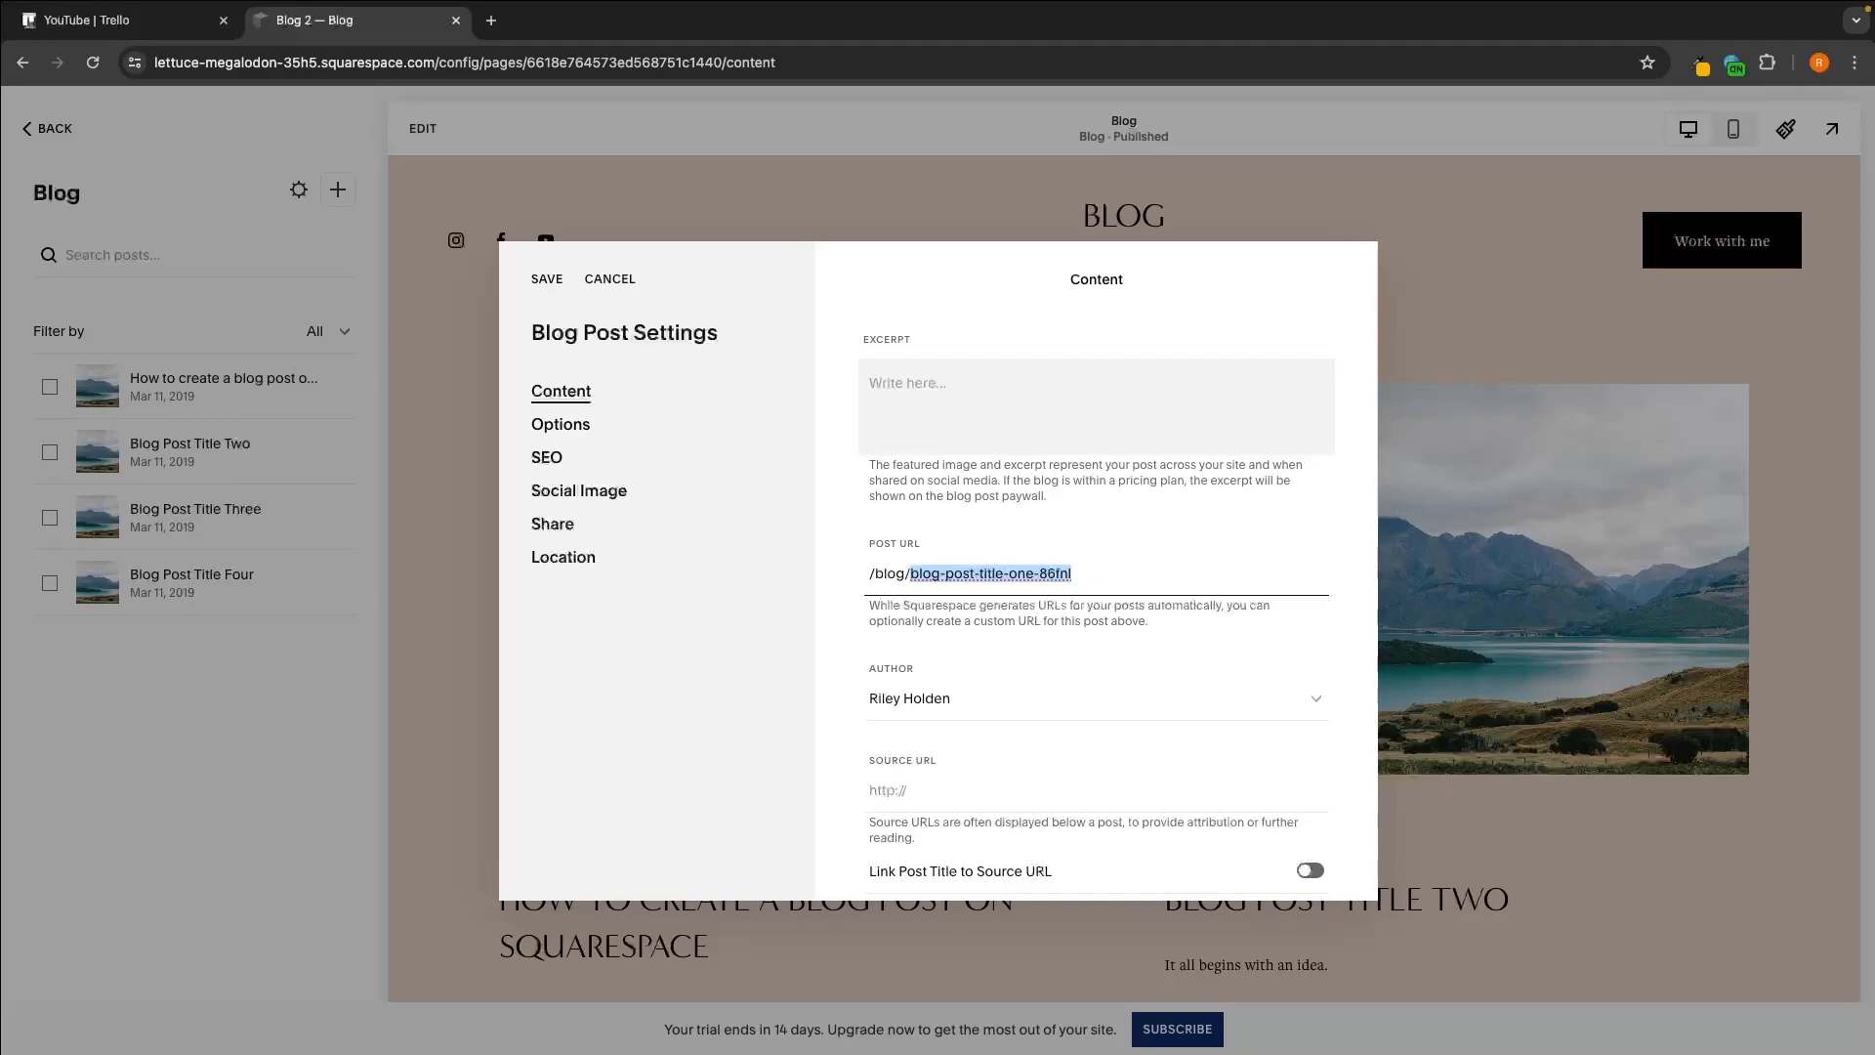
{"action": "type", "text": "howtomake"}
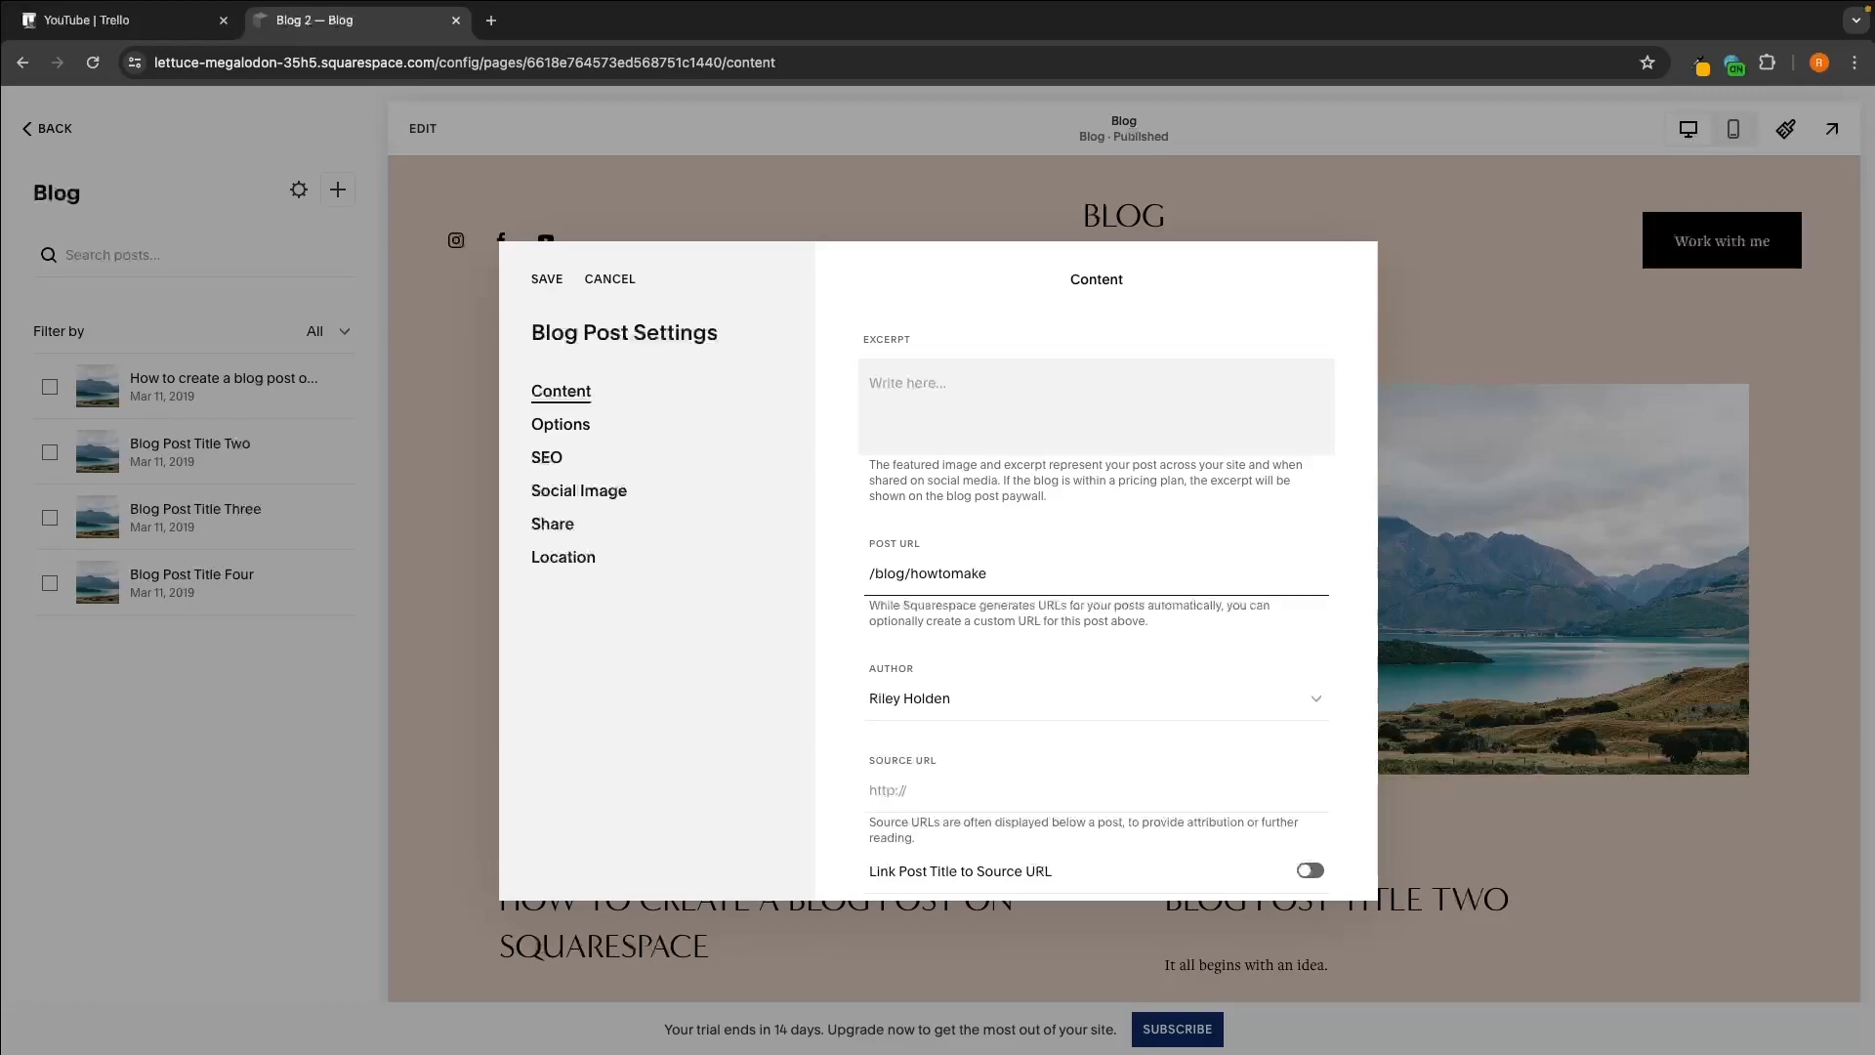
{"action": "type", "text": "ablogpost"}
{"action": "scroll", "coordinate": [1096, 566], "scroll_direction": "up", "scroll_amount": 4}
Step: Review the post's optional SEO title and description fields and save the blog post settings
{"action": "left_click", "coordinate": [552, 455]}
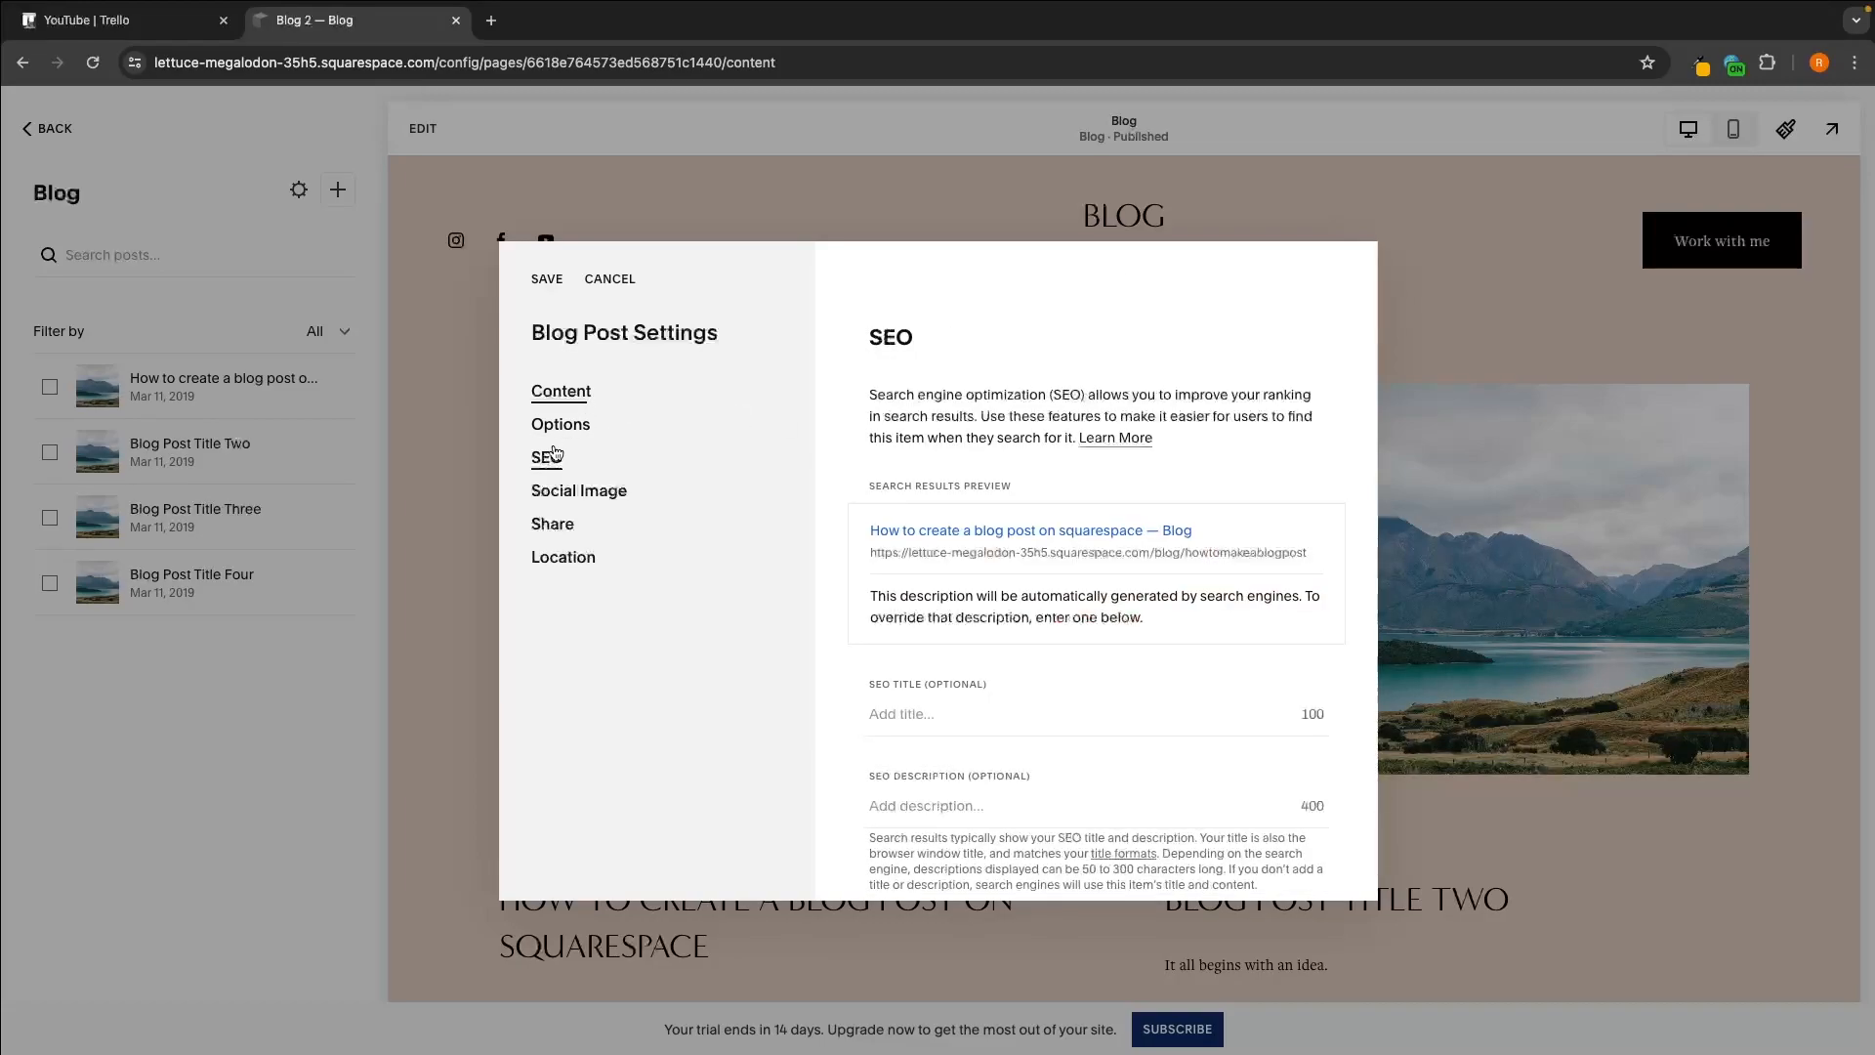
{"action": "scroll", "coordinate": [1107, 476], "scroll_direction": "down", "scroll_amount": 1}
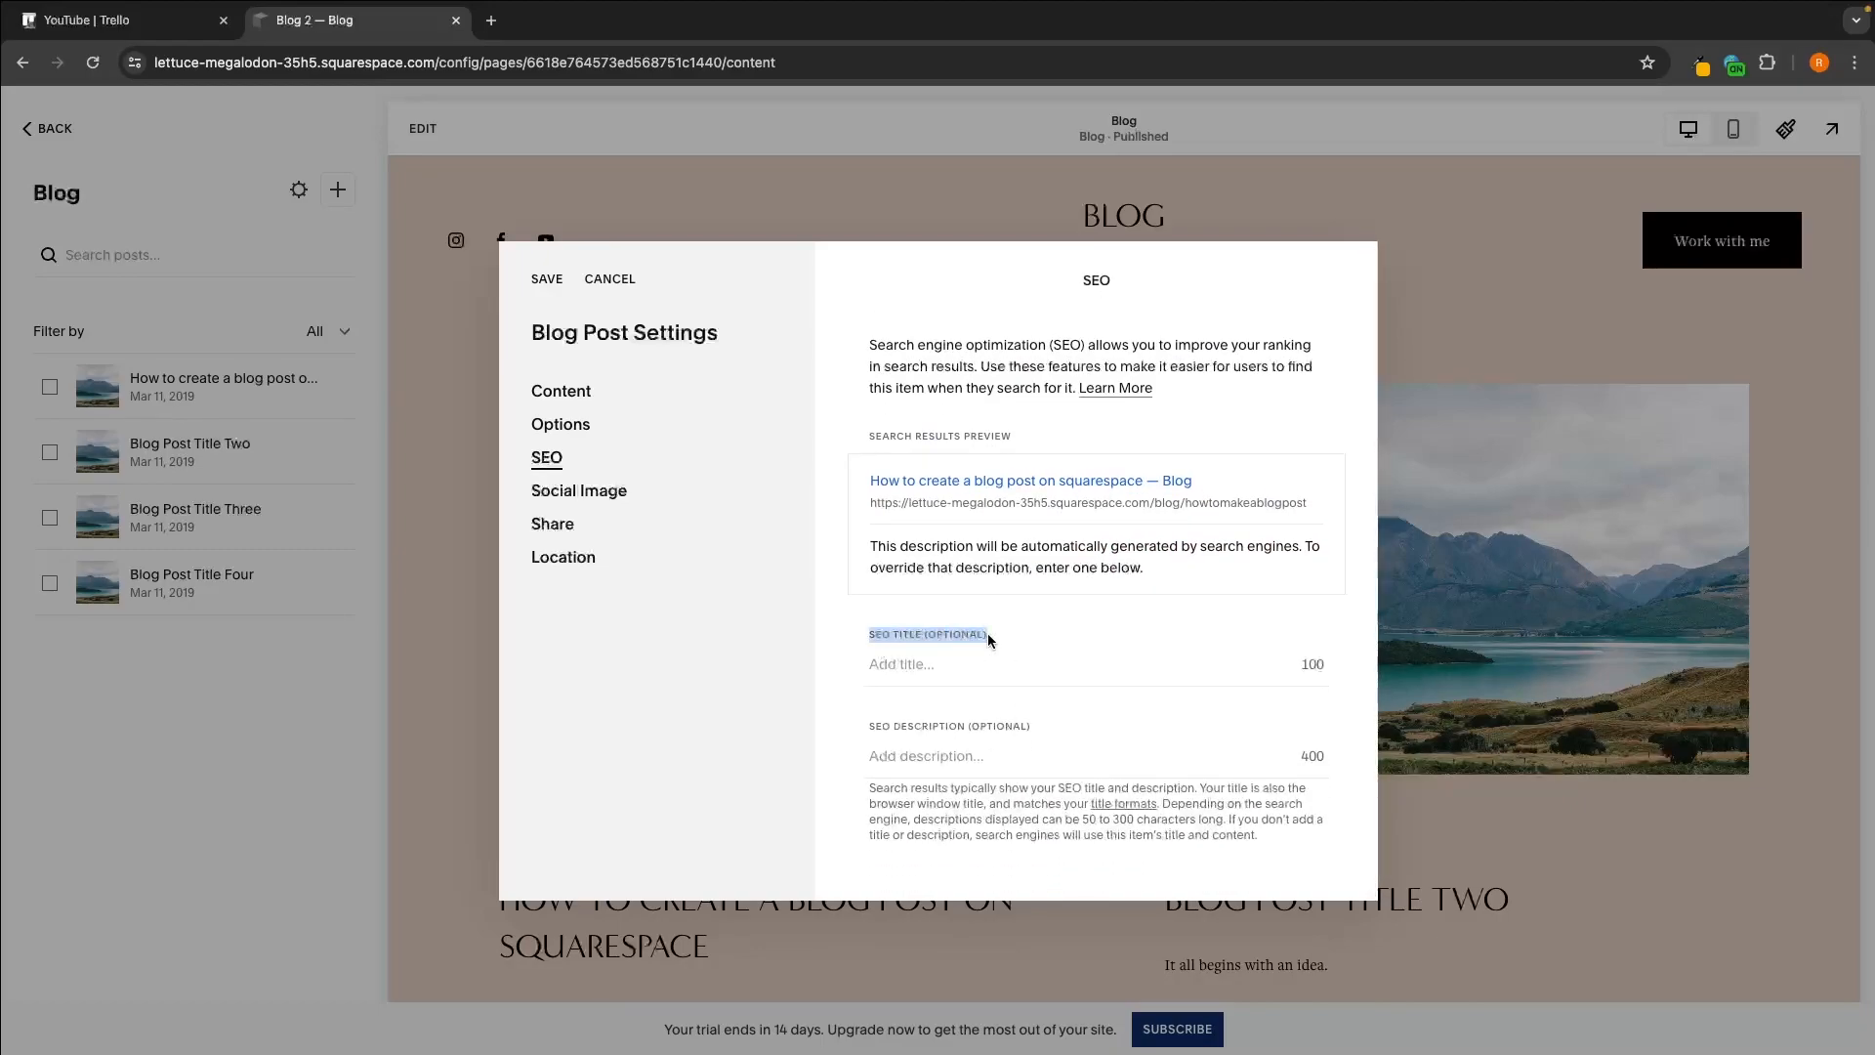
{"action": "left_click_drag", "start_coordinate": [868, 726], "coordinate": [1043, 726]}
{"action": "left_click", "coordinate": [553, 391]}
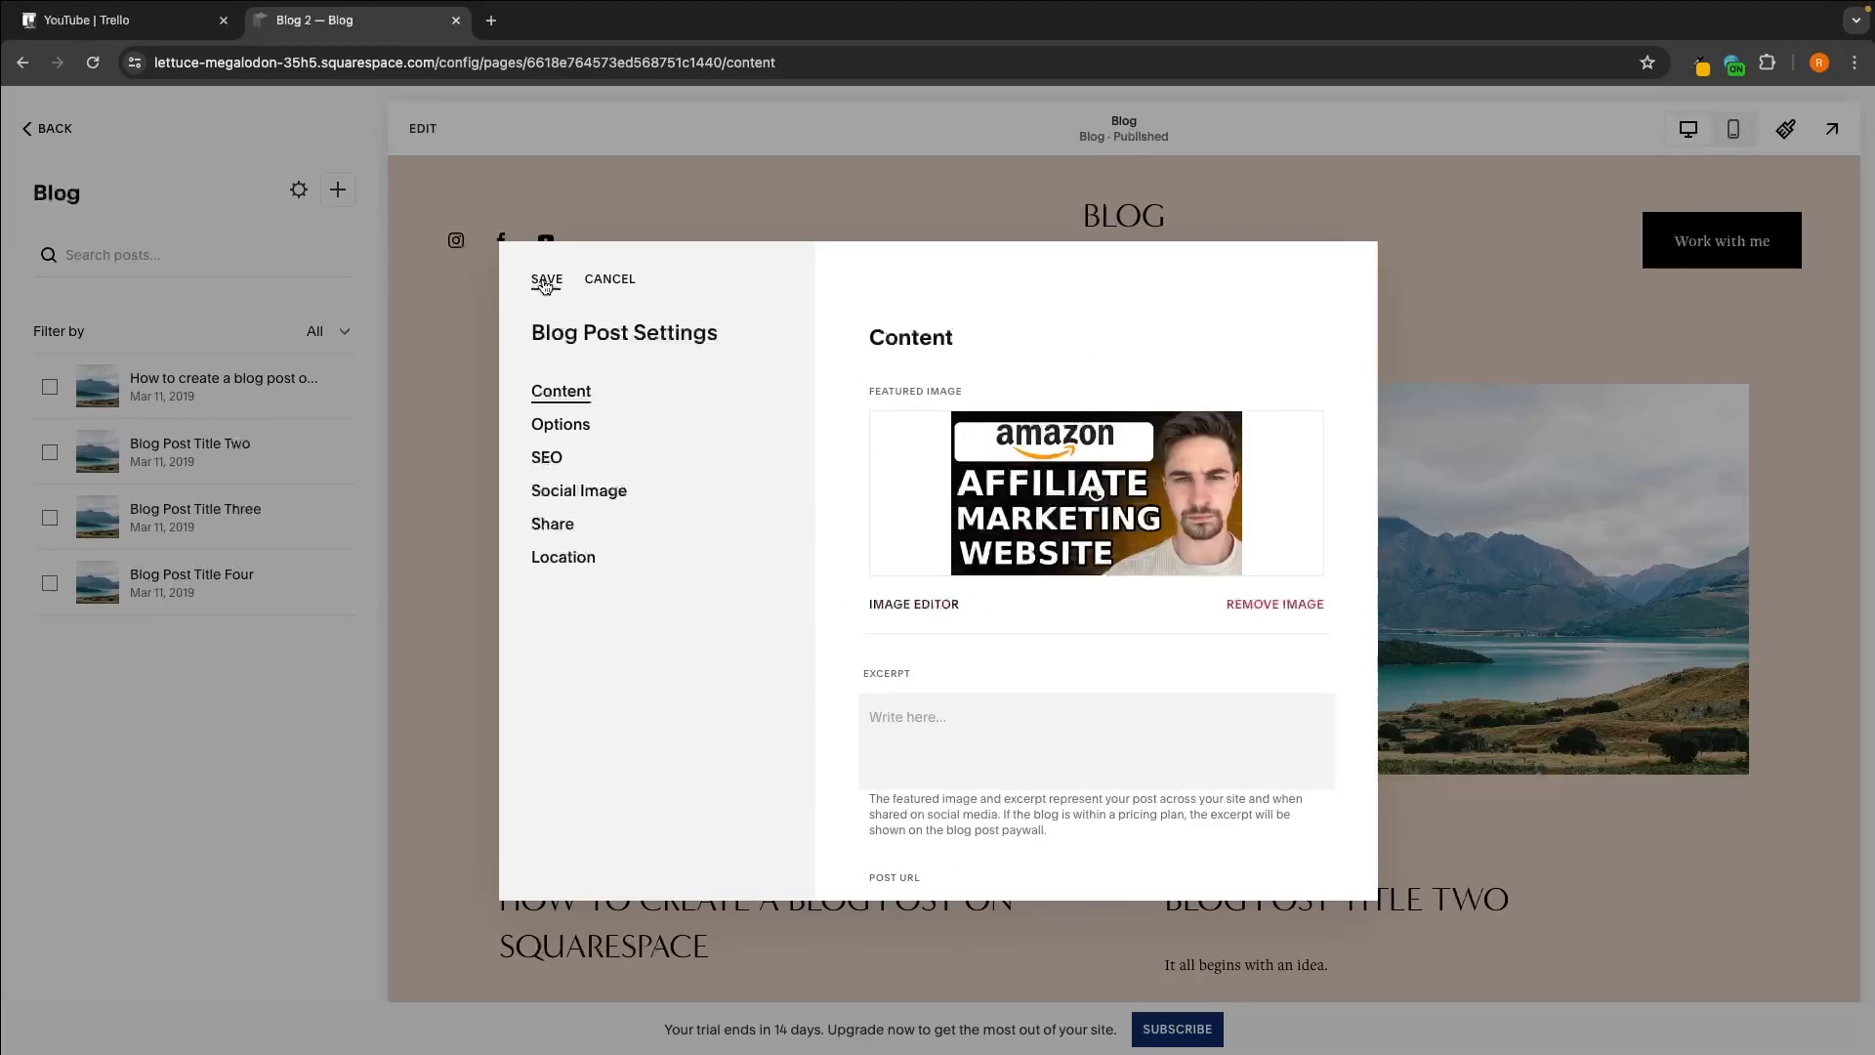
{"action": "left_click", "coordinate": [545, 283]}
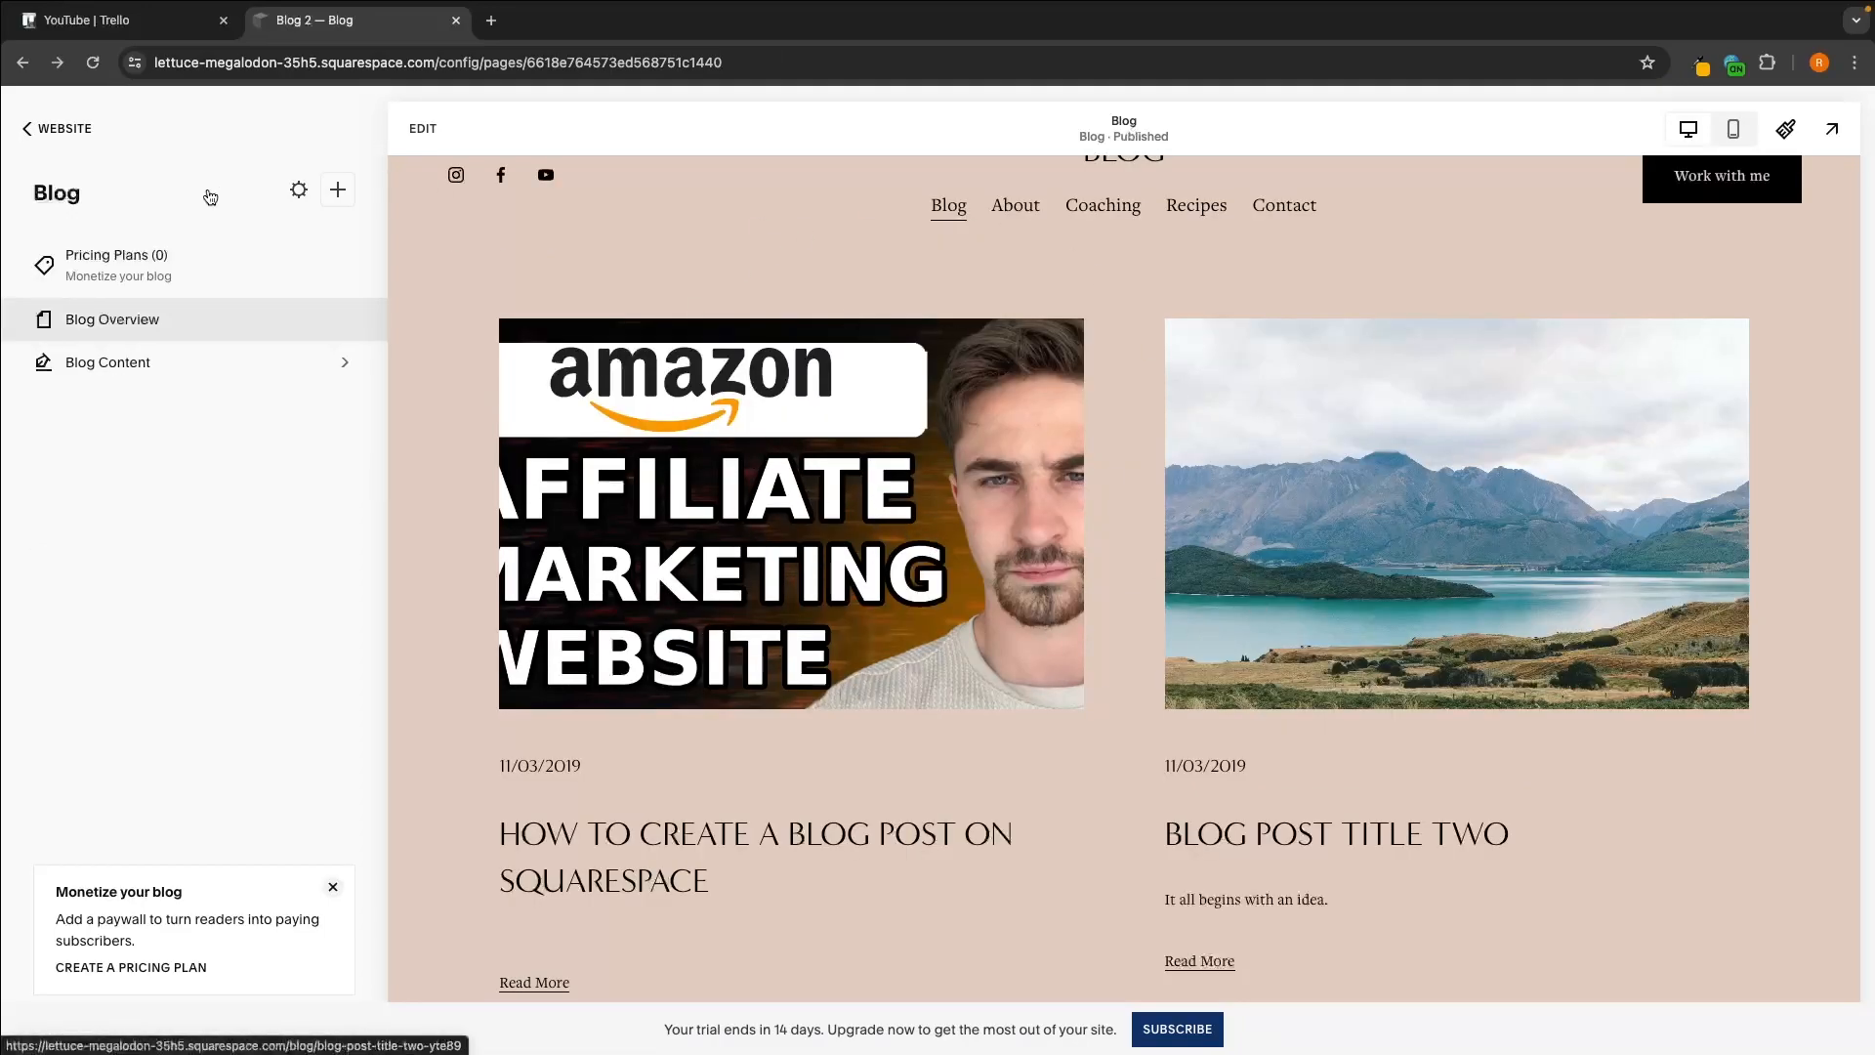
Step: Add a new post to the blog titled "blog test" with the body text "eflwemhtuhertuihrem re tsreibtyureh"
{"action": "left_click", "coordinate": [147, 382]}
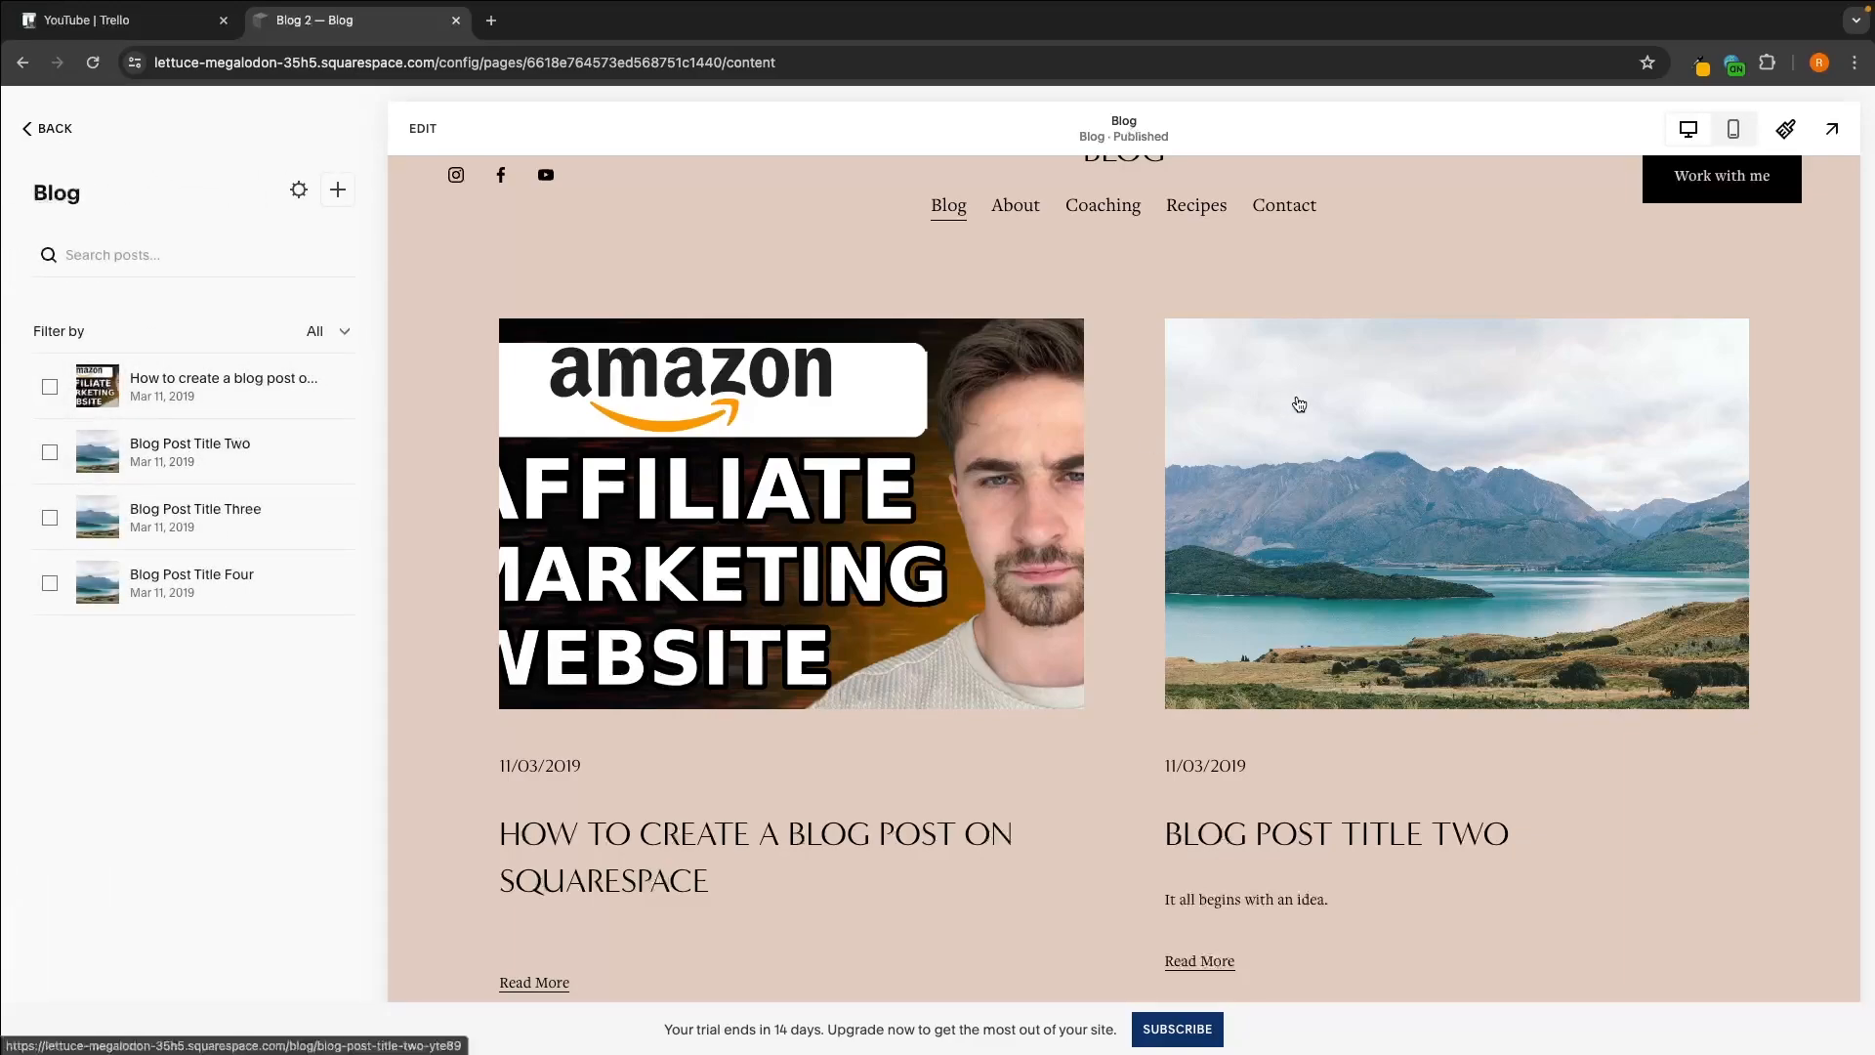
{"action": "scroll", "coordinate": [1293, 401], "scroll_direction": "down", "scroll_amount": 6}
{"action": "scroll", "coordinate": [1301, 802], "scroll_direction": "down", "scroll_amount": 4}
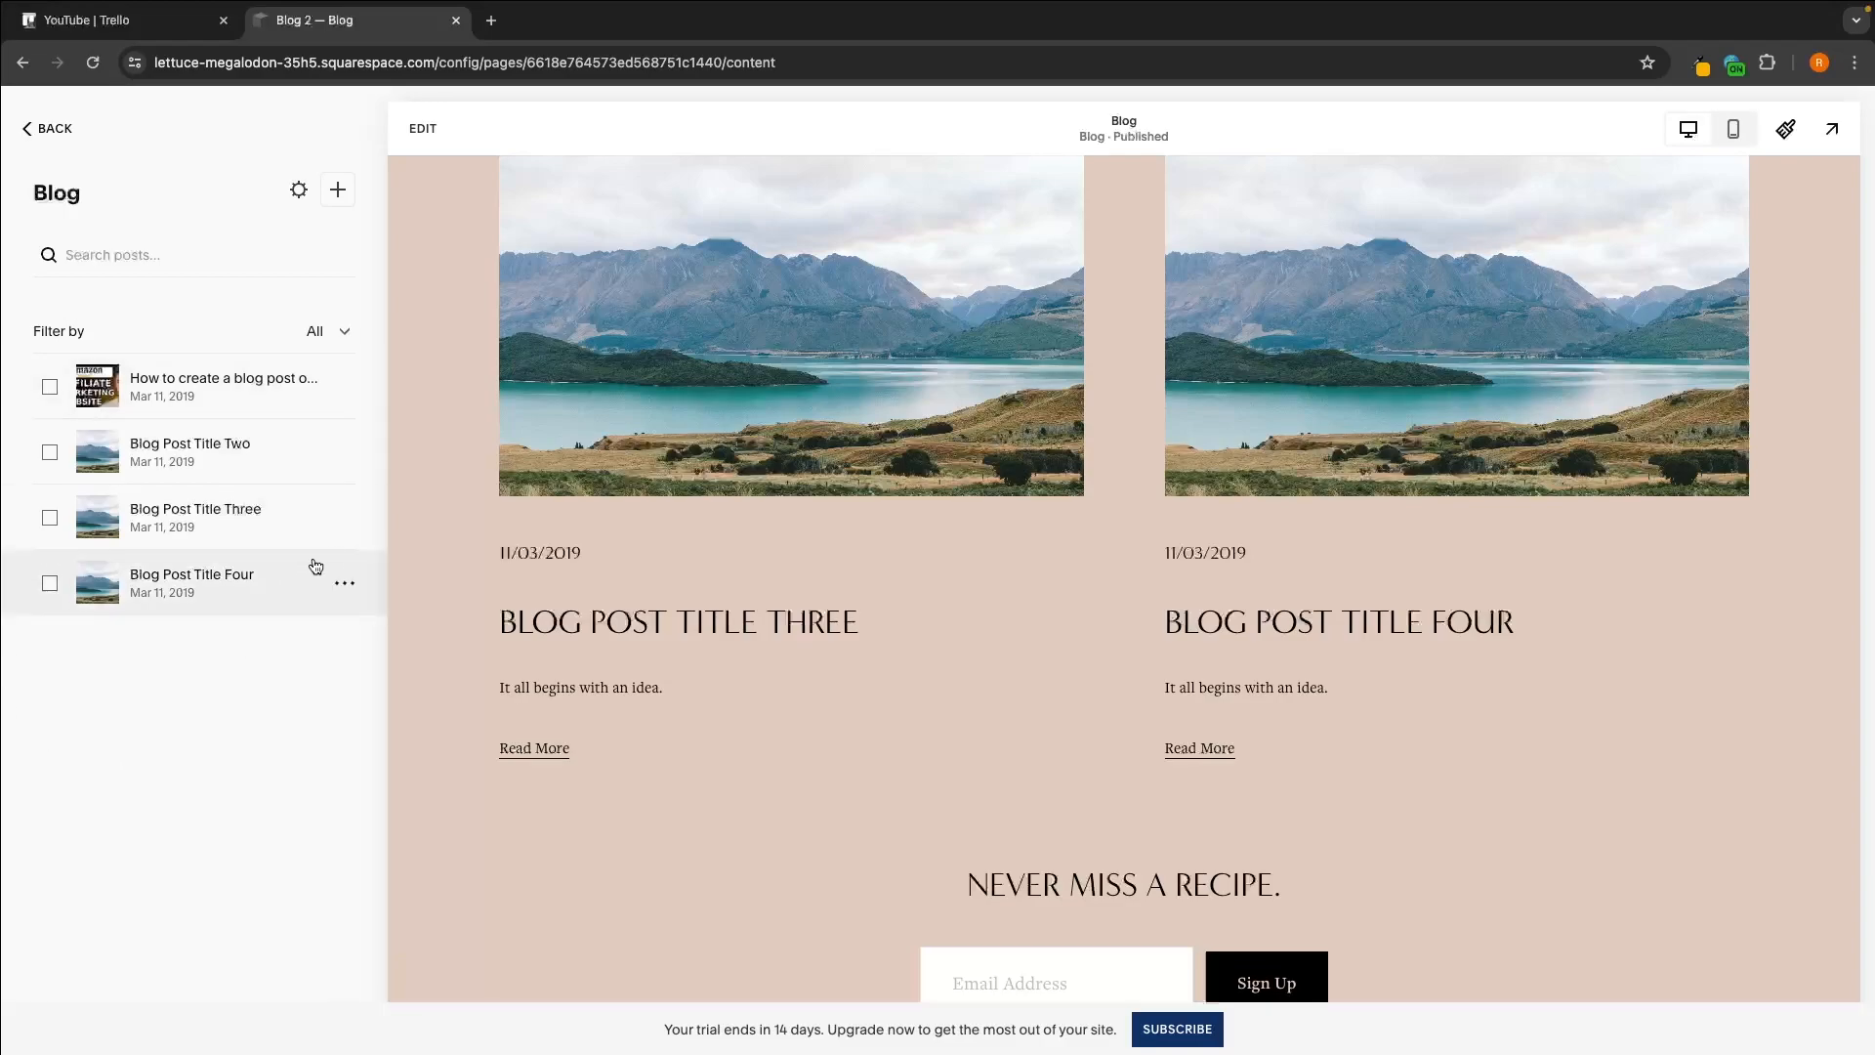
{"action": "left_click", "coordinate": [339, 192]}
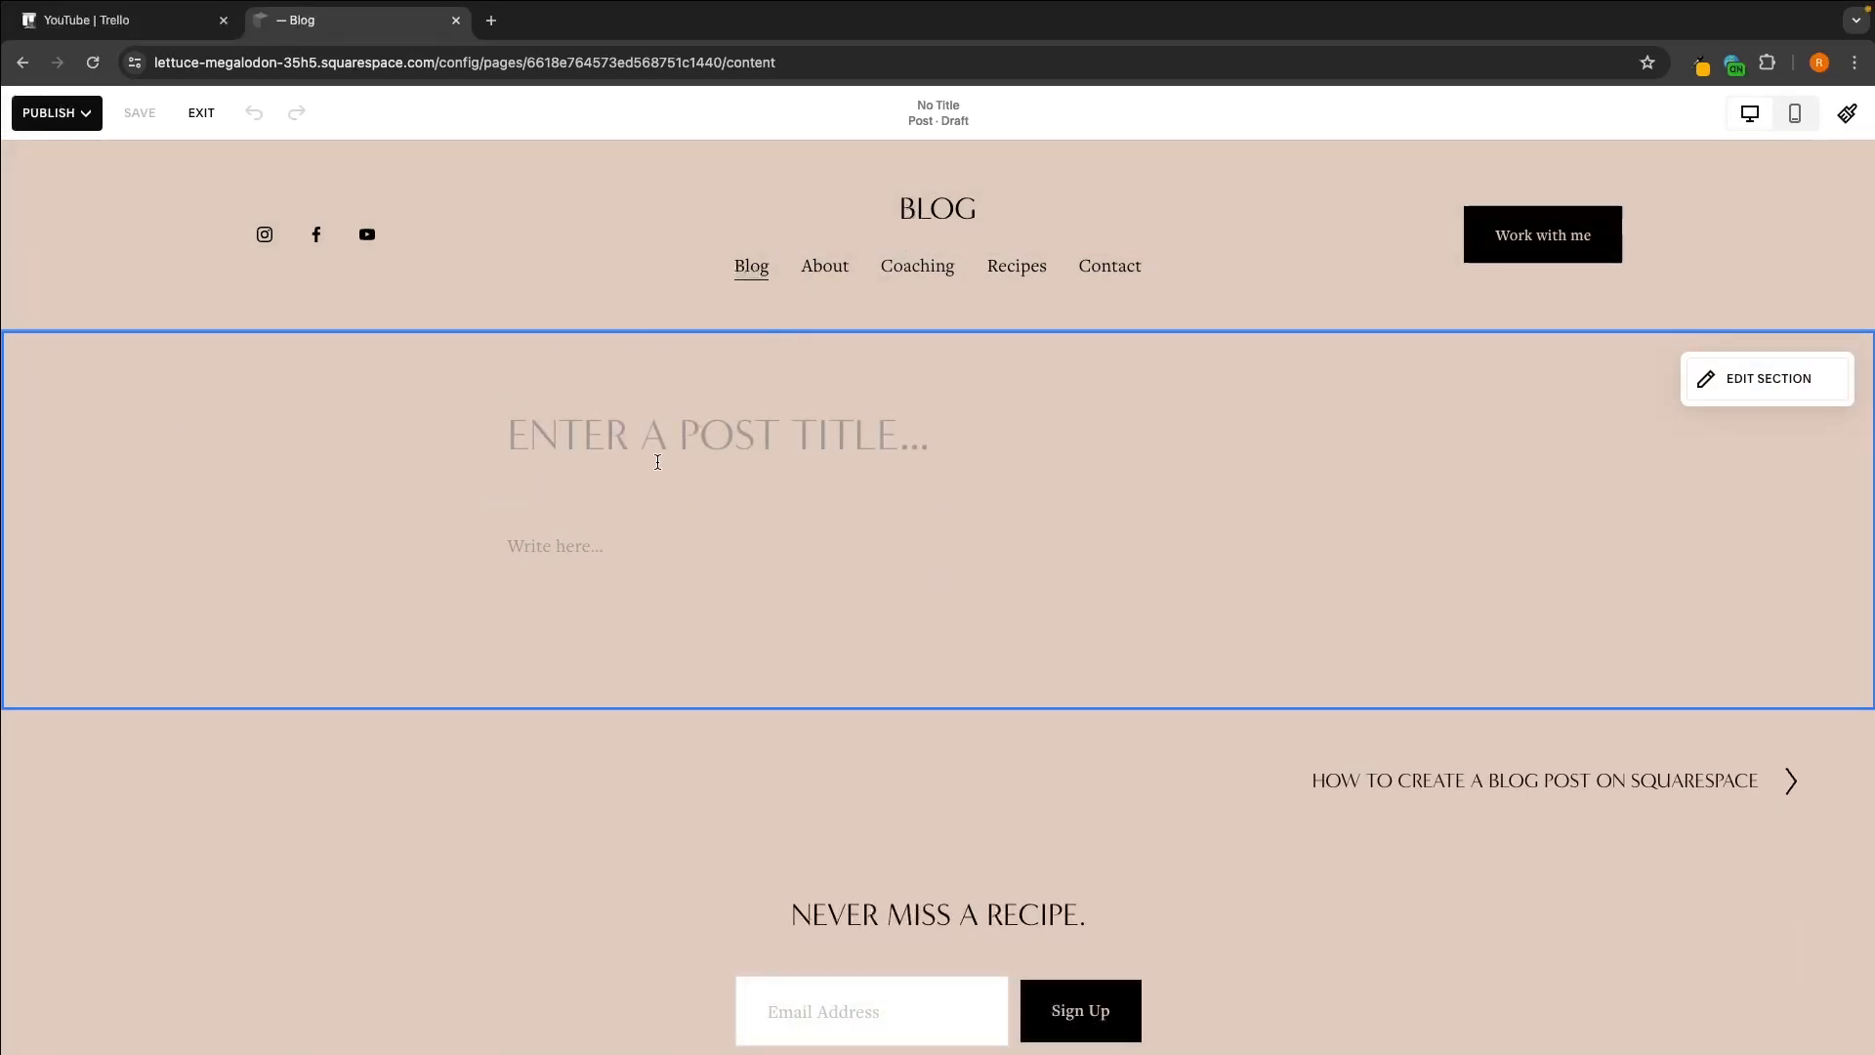
{"action": "type", "text": "BLOG TEST"}
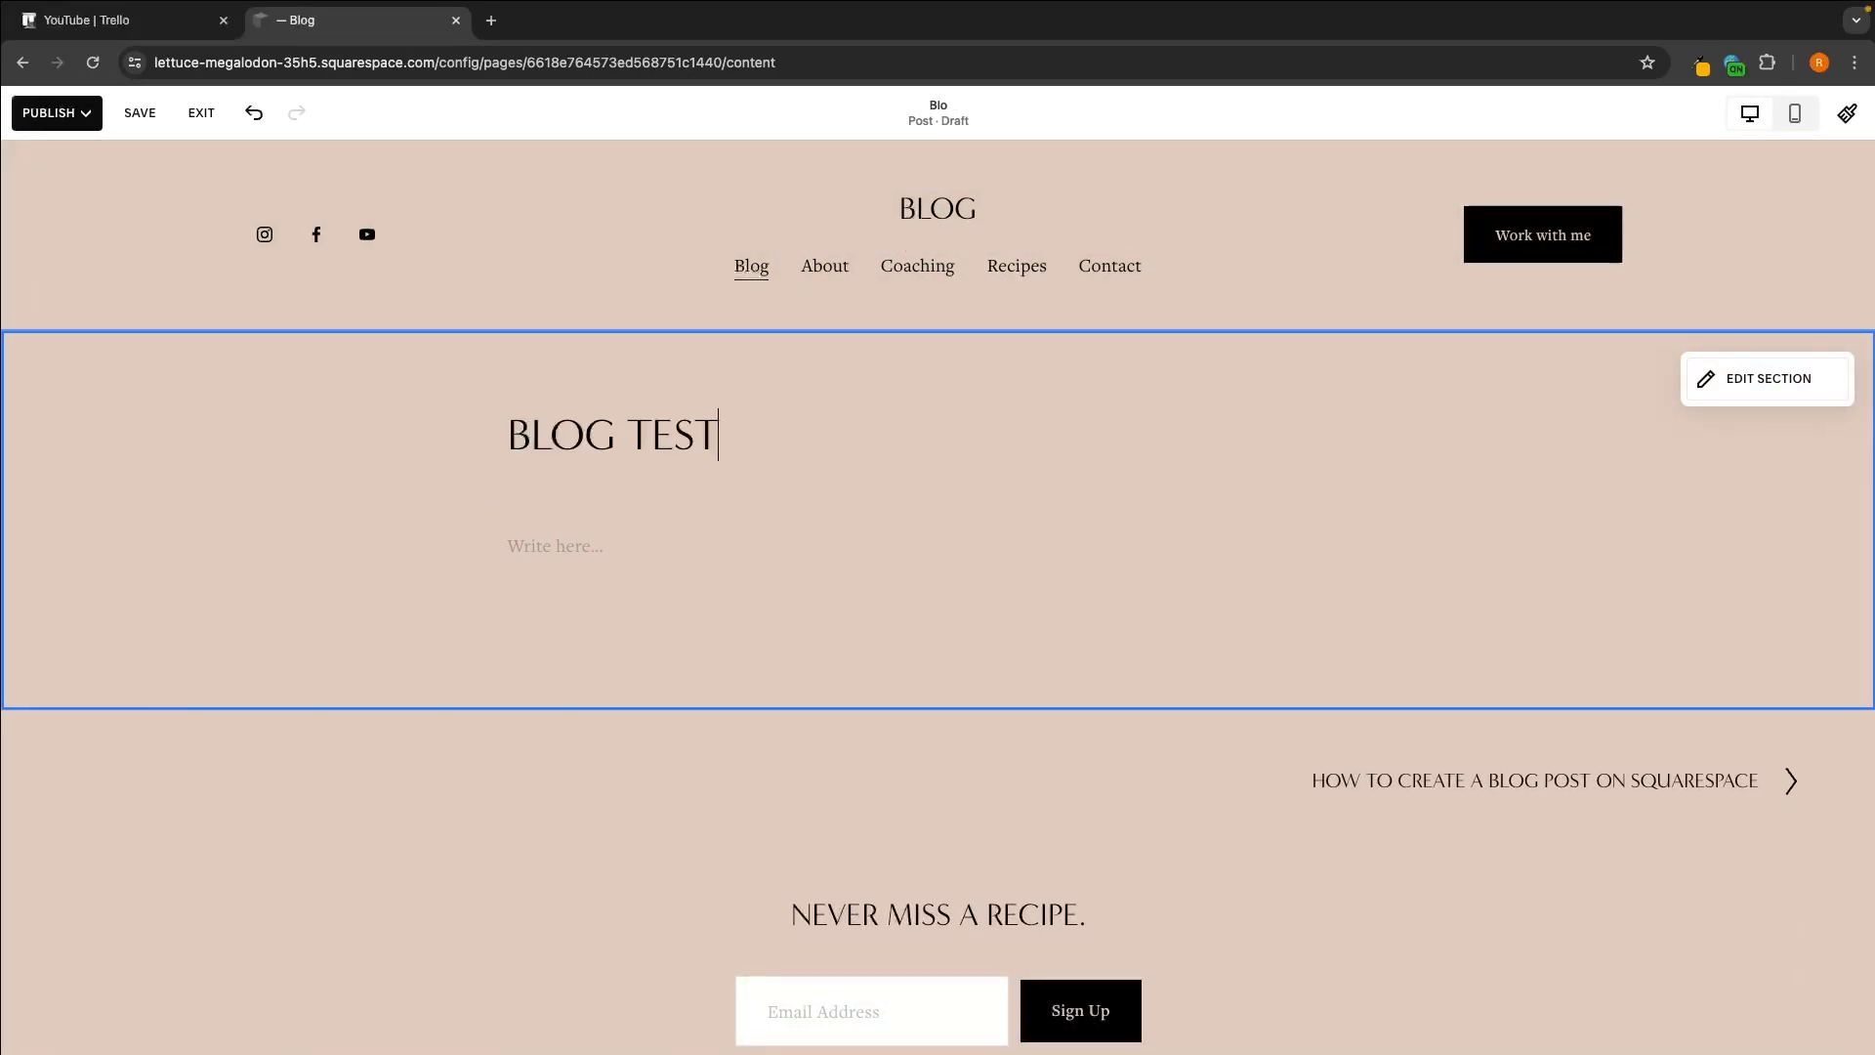
{"action": "left_click", "coordinate": [590, 584]}
{"action": "type", "text": "eflwemhtuhertuihrem re tsreibtyureh"}
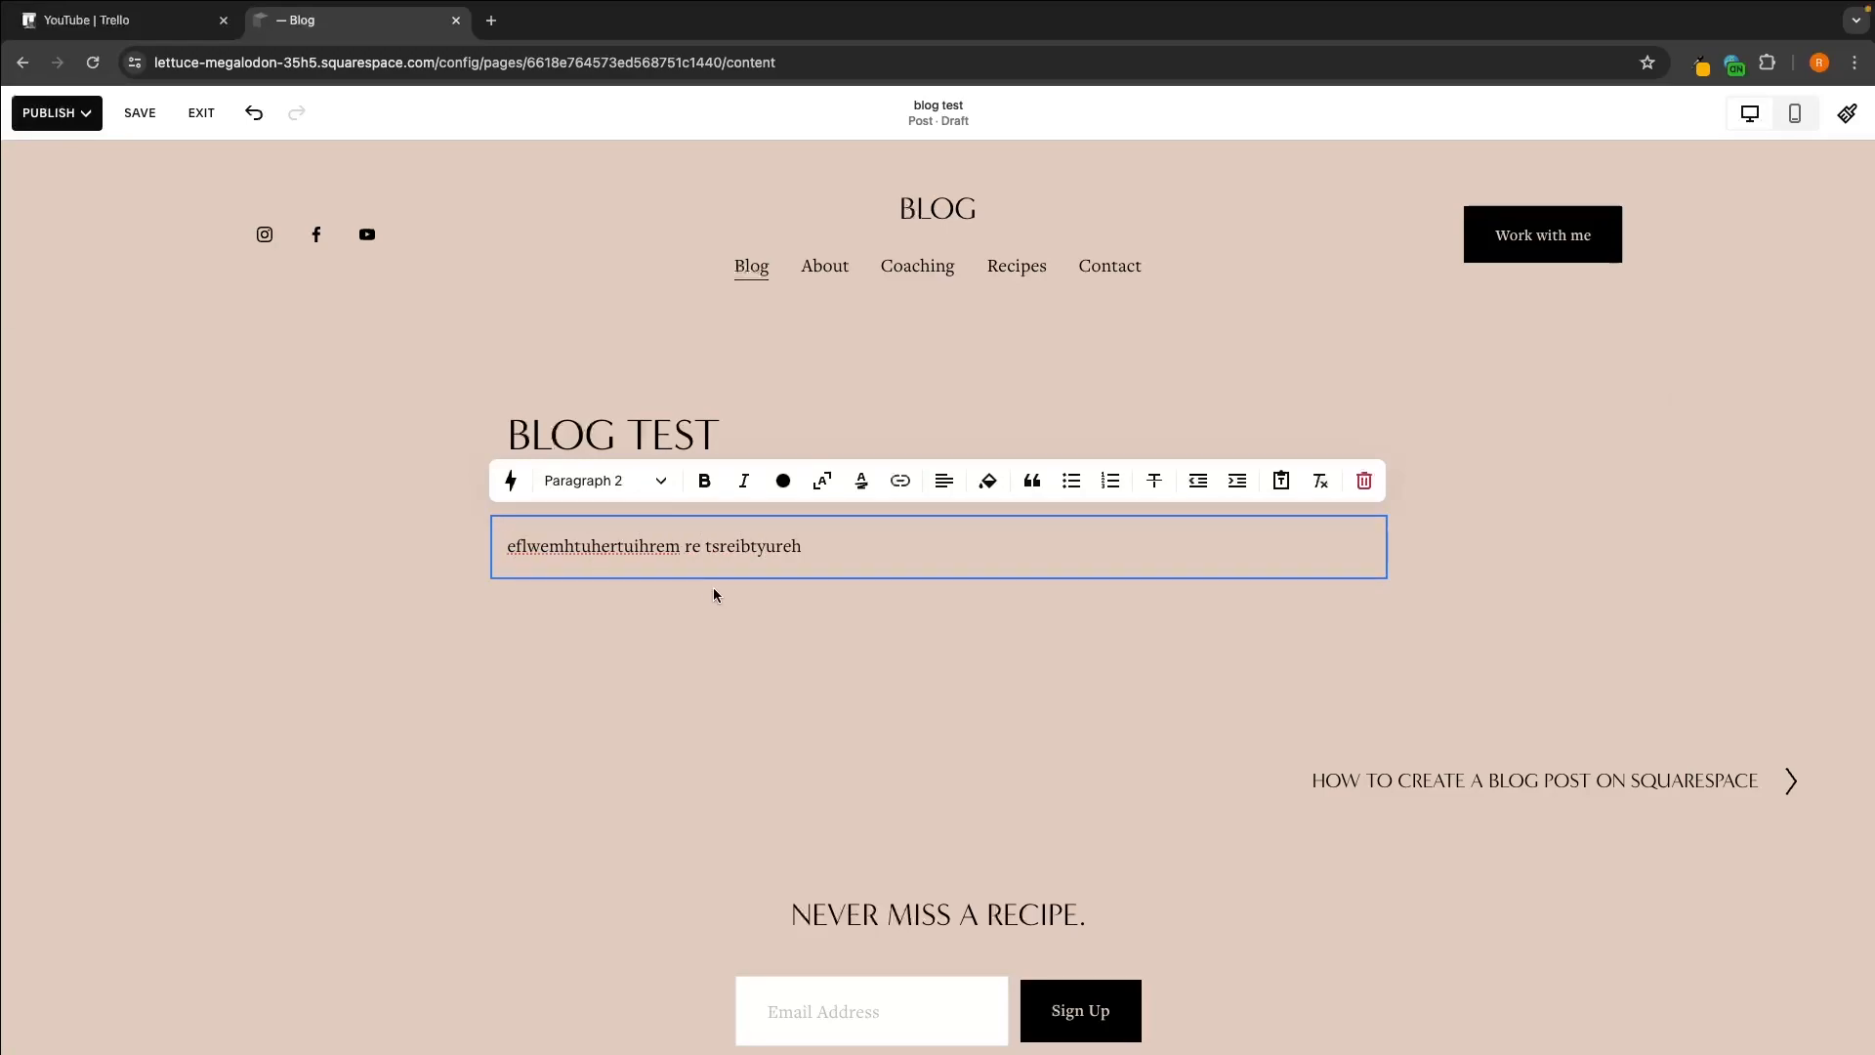
{"action": "left_click", "coordinate": [743, 594]}
{"action": "mouse_move", "coordinate": [921, 573]}
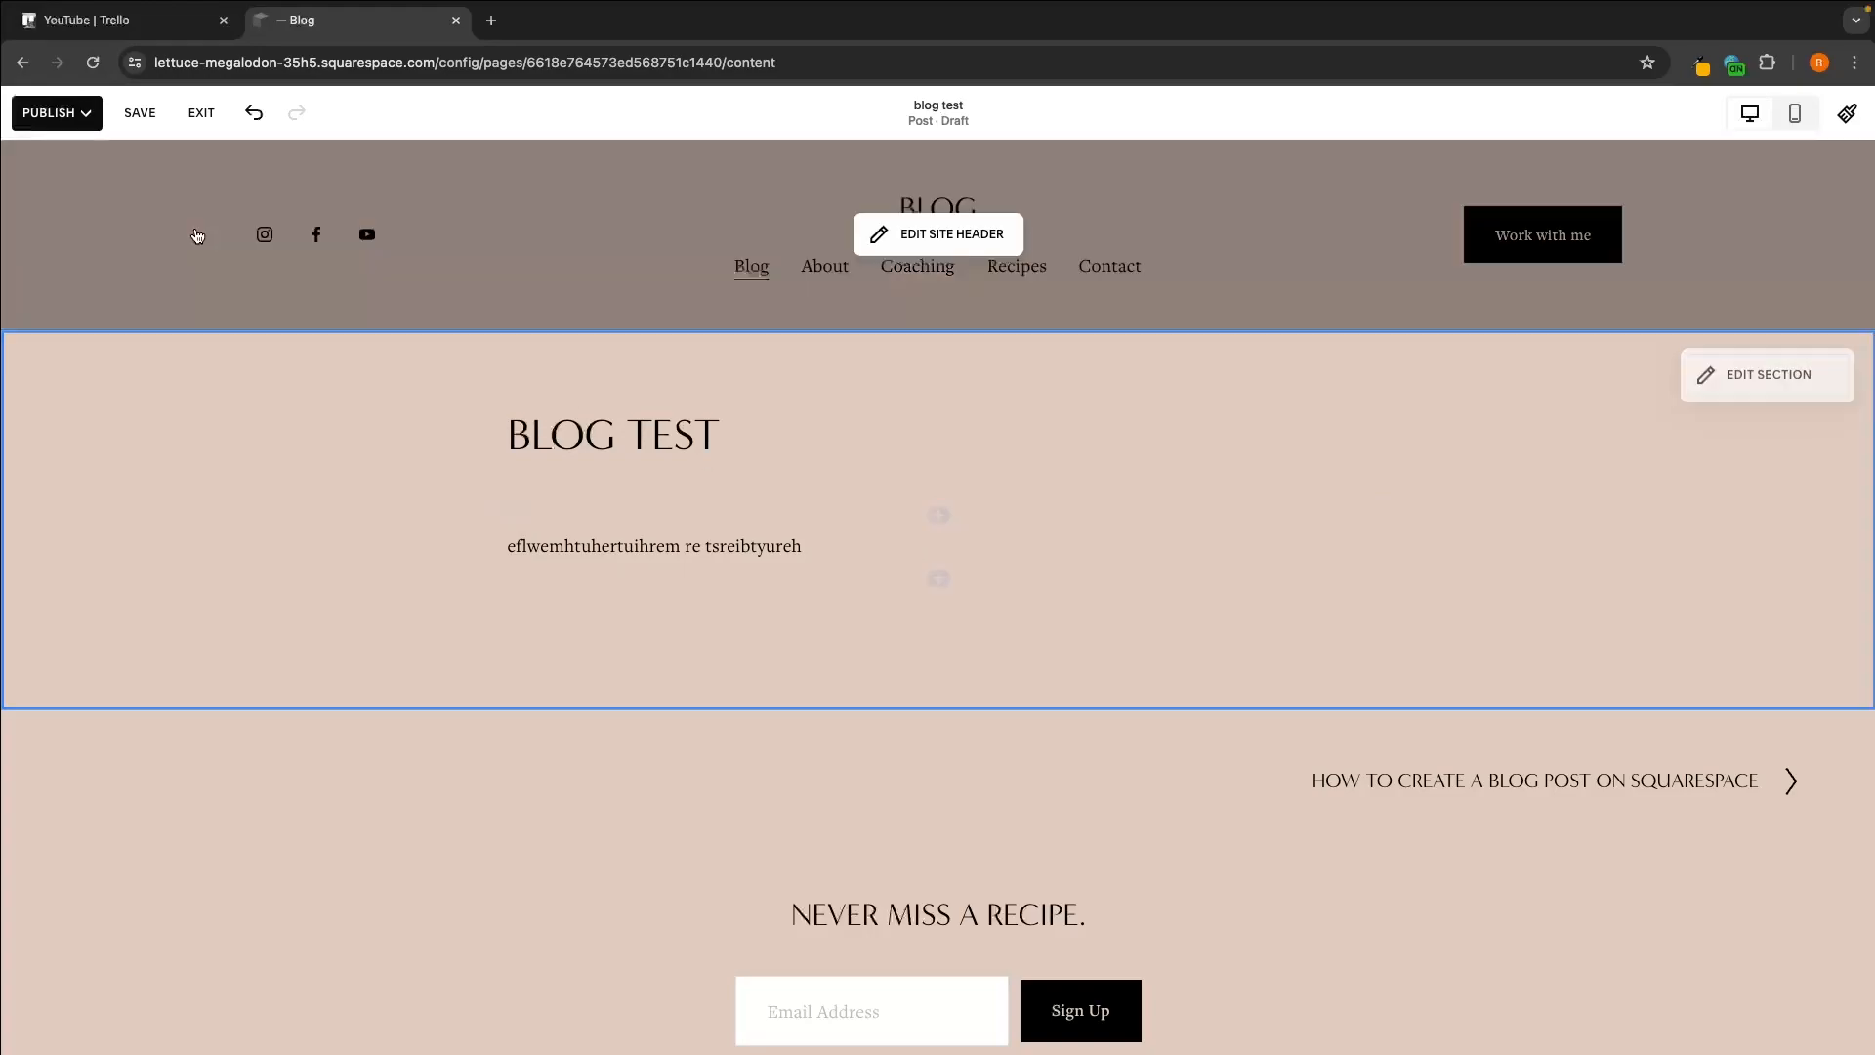
Step: Save the "blog test" post as a draft, exit the editor and look through the posts on the Blog page
{"action": "left_click", "coordinate": [139, 115]}
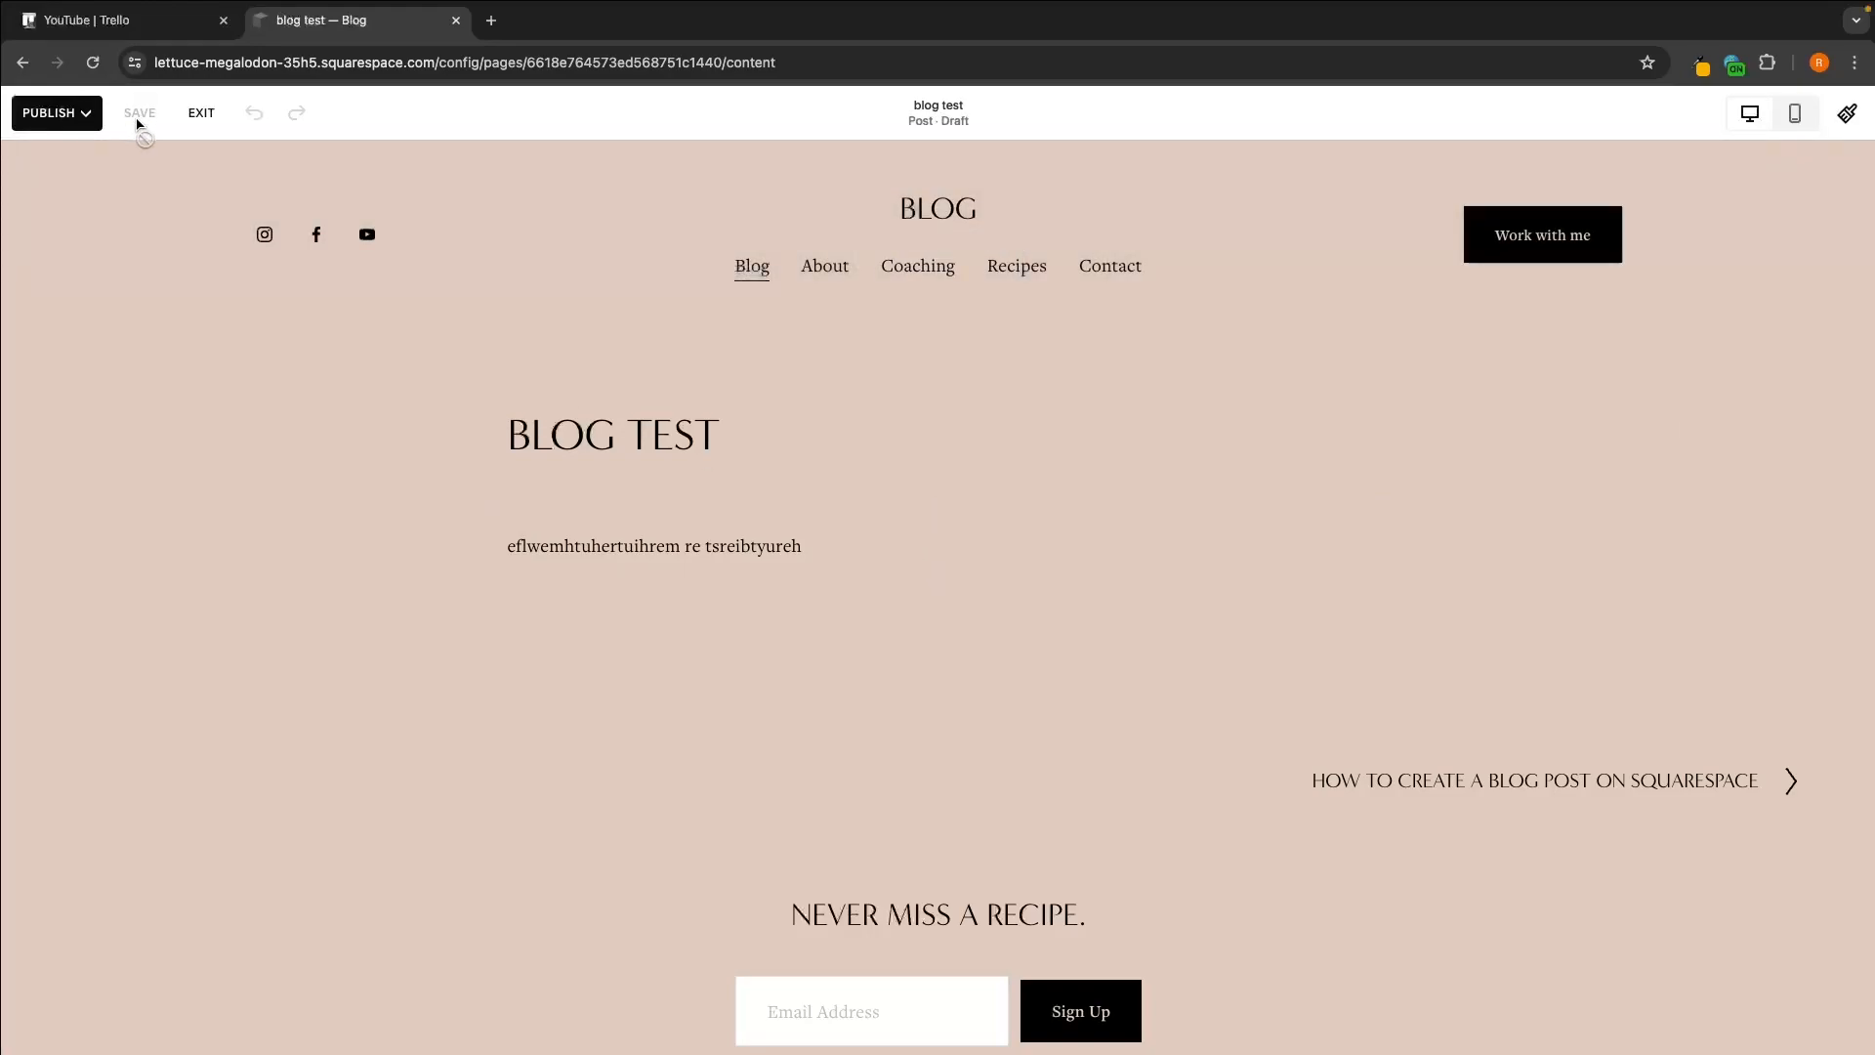
{"action": "left_click", "coordinate": [192, 114]}
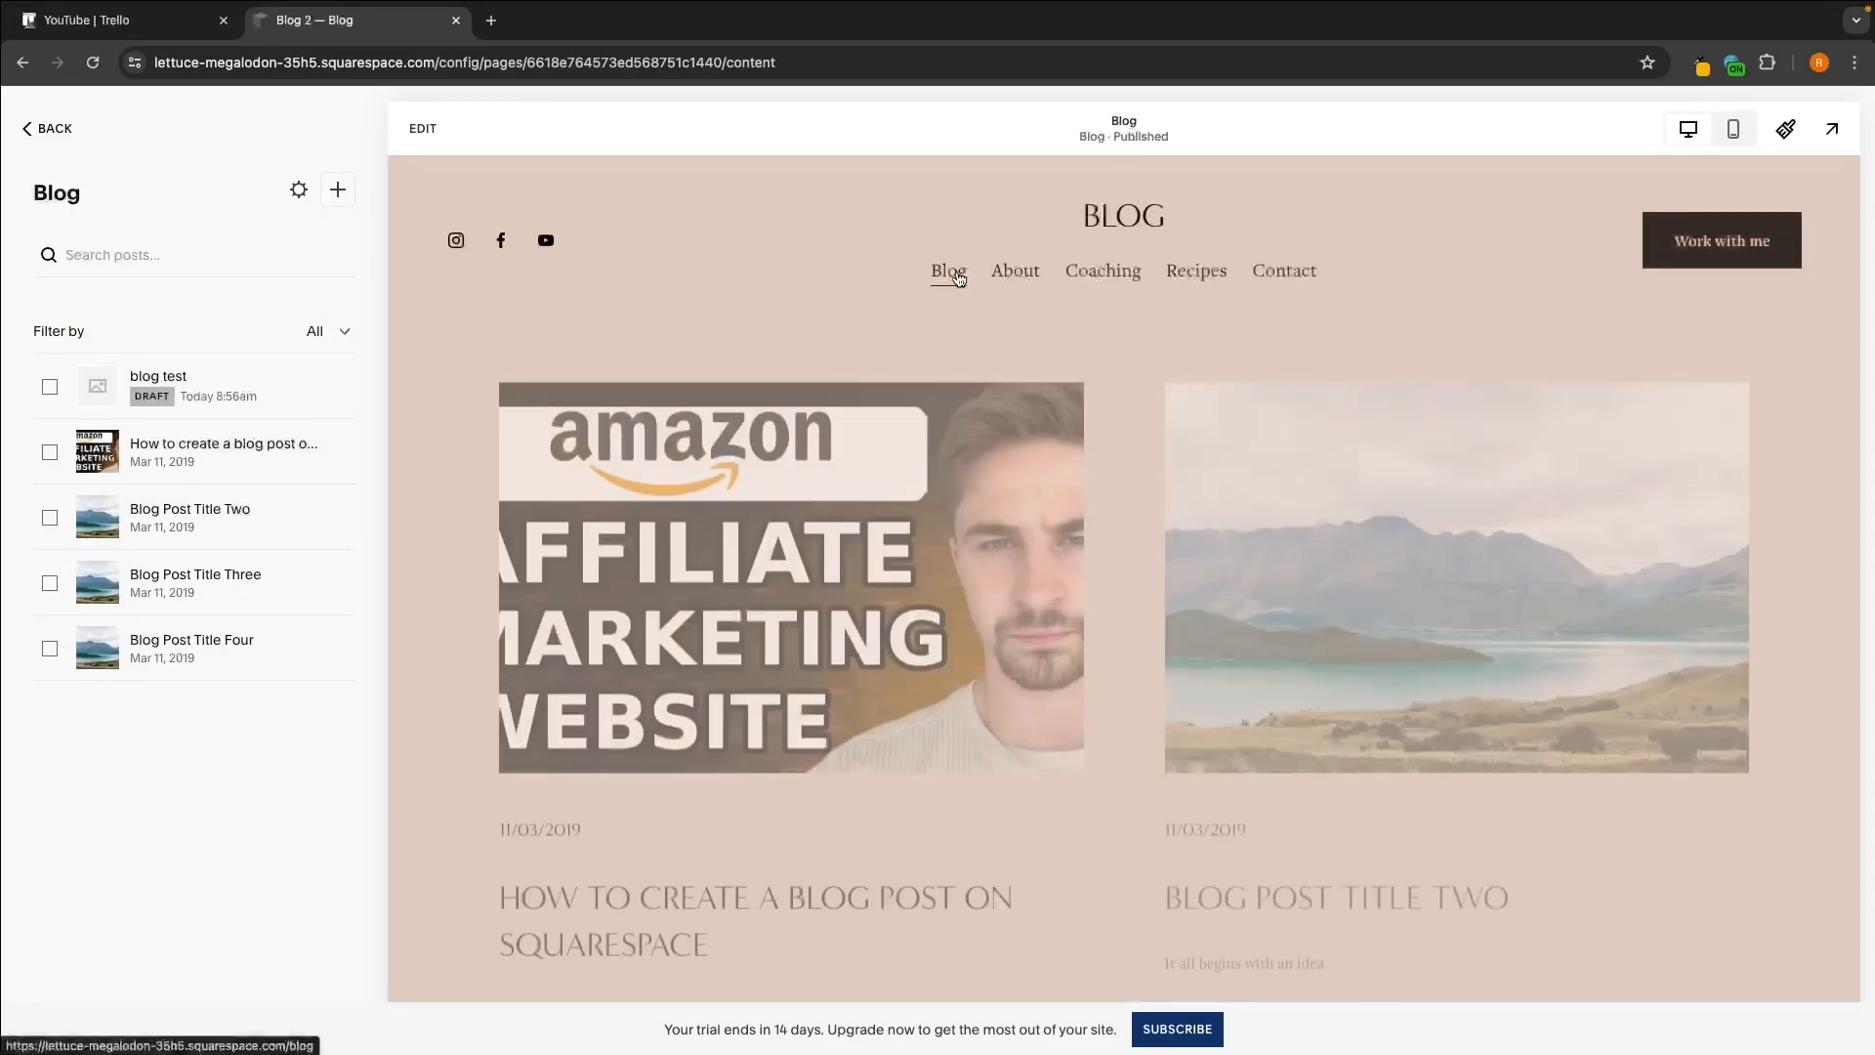
{"action": "scroll", "coordinate": [1062, 460], "scroll_direction": "down", "scroll_amount": 5}
{"action": "scroll", "coordinate": [1064, 460], "scroll_direction": "down", "scroll_amount": 6}
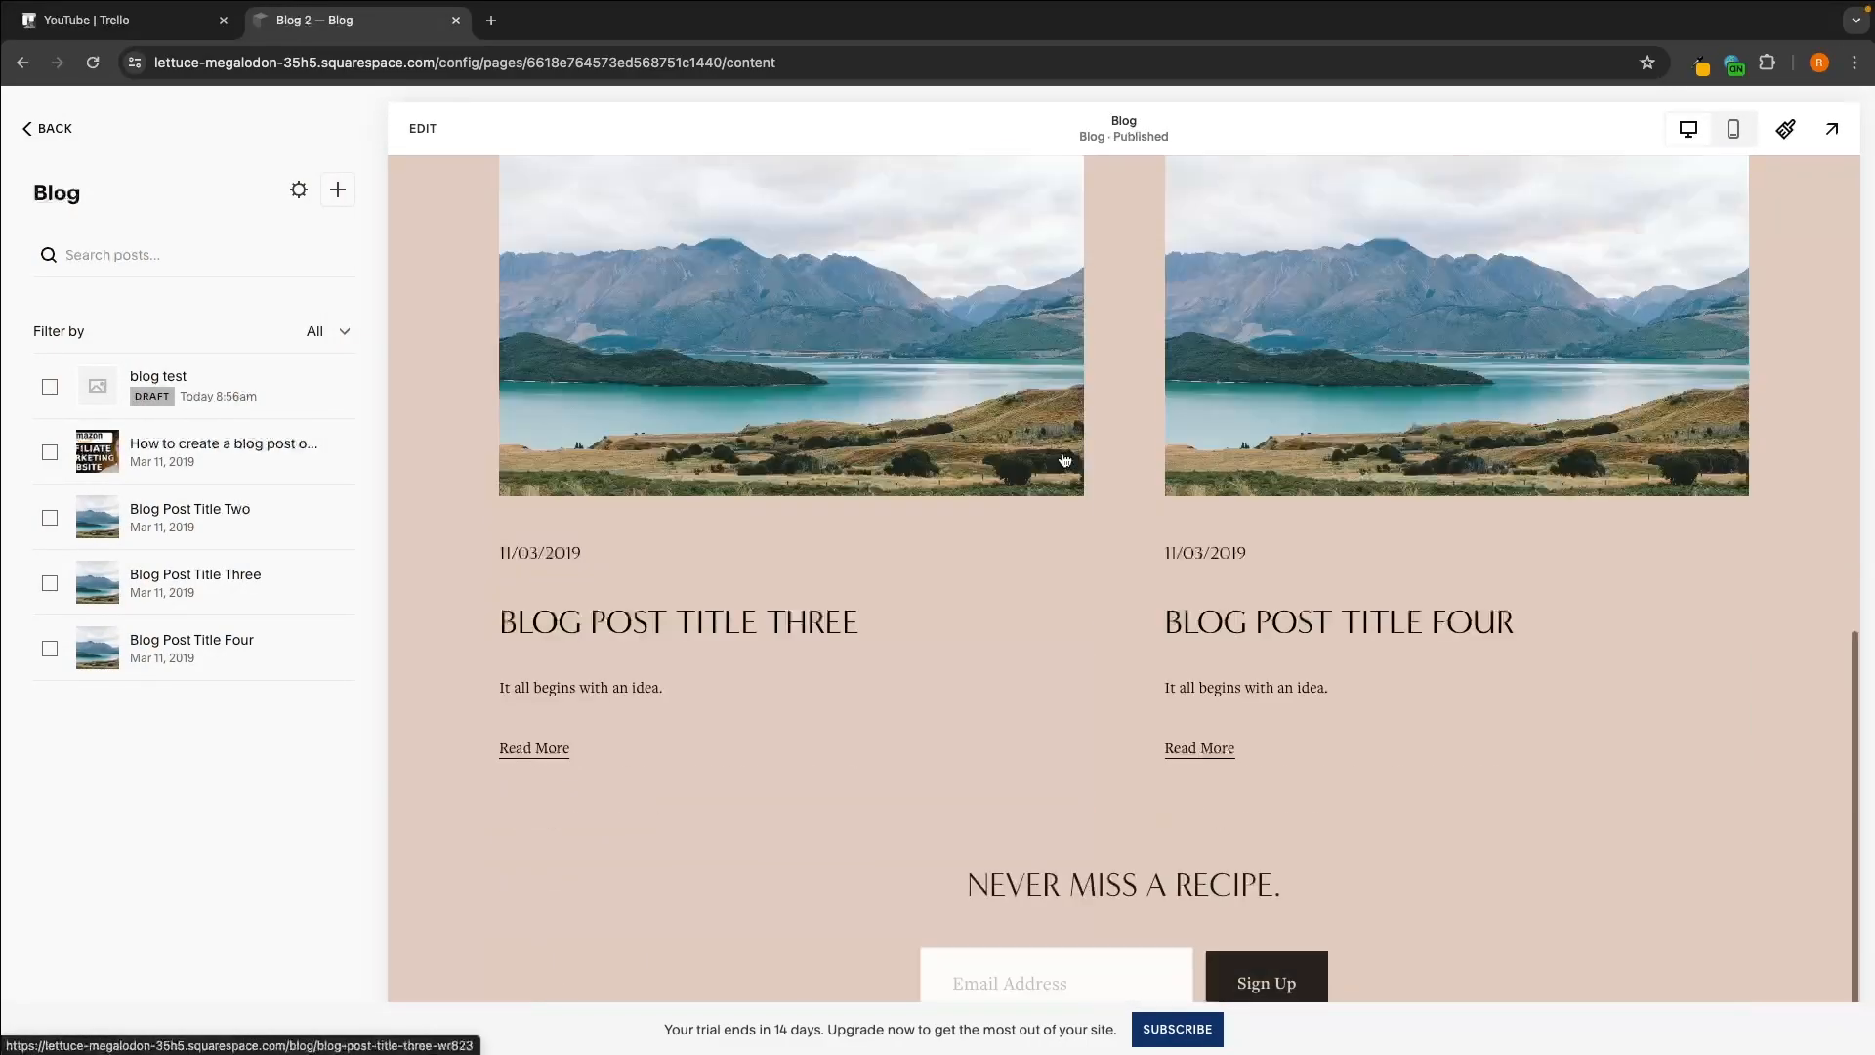
{"action": "scroll", "coordinate": [1063, 469], "scroll_direction": "up", "scroll_amount": 10}
{"action": "scroll", "coordinate": [1062, 471], "scroll_direction": "down", "scroll_amount": 5}
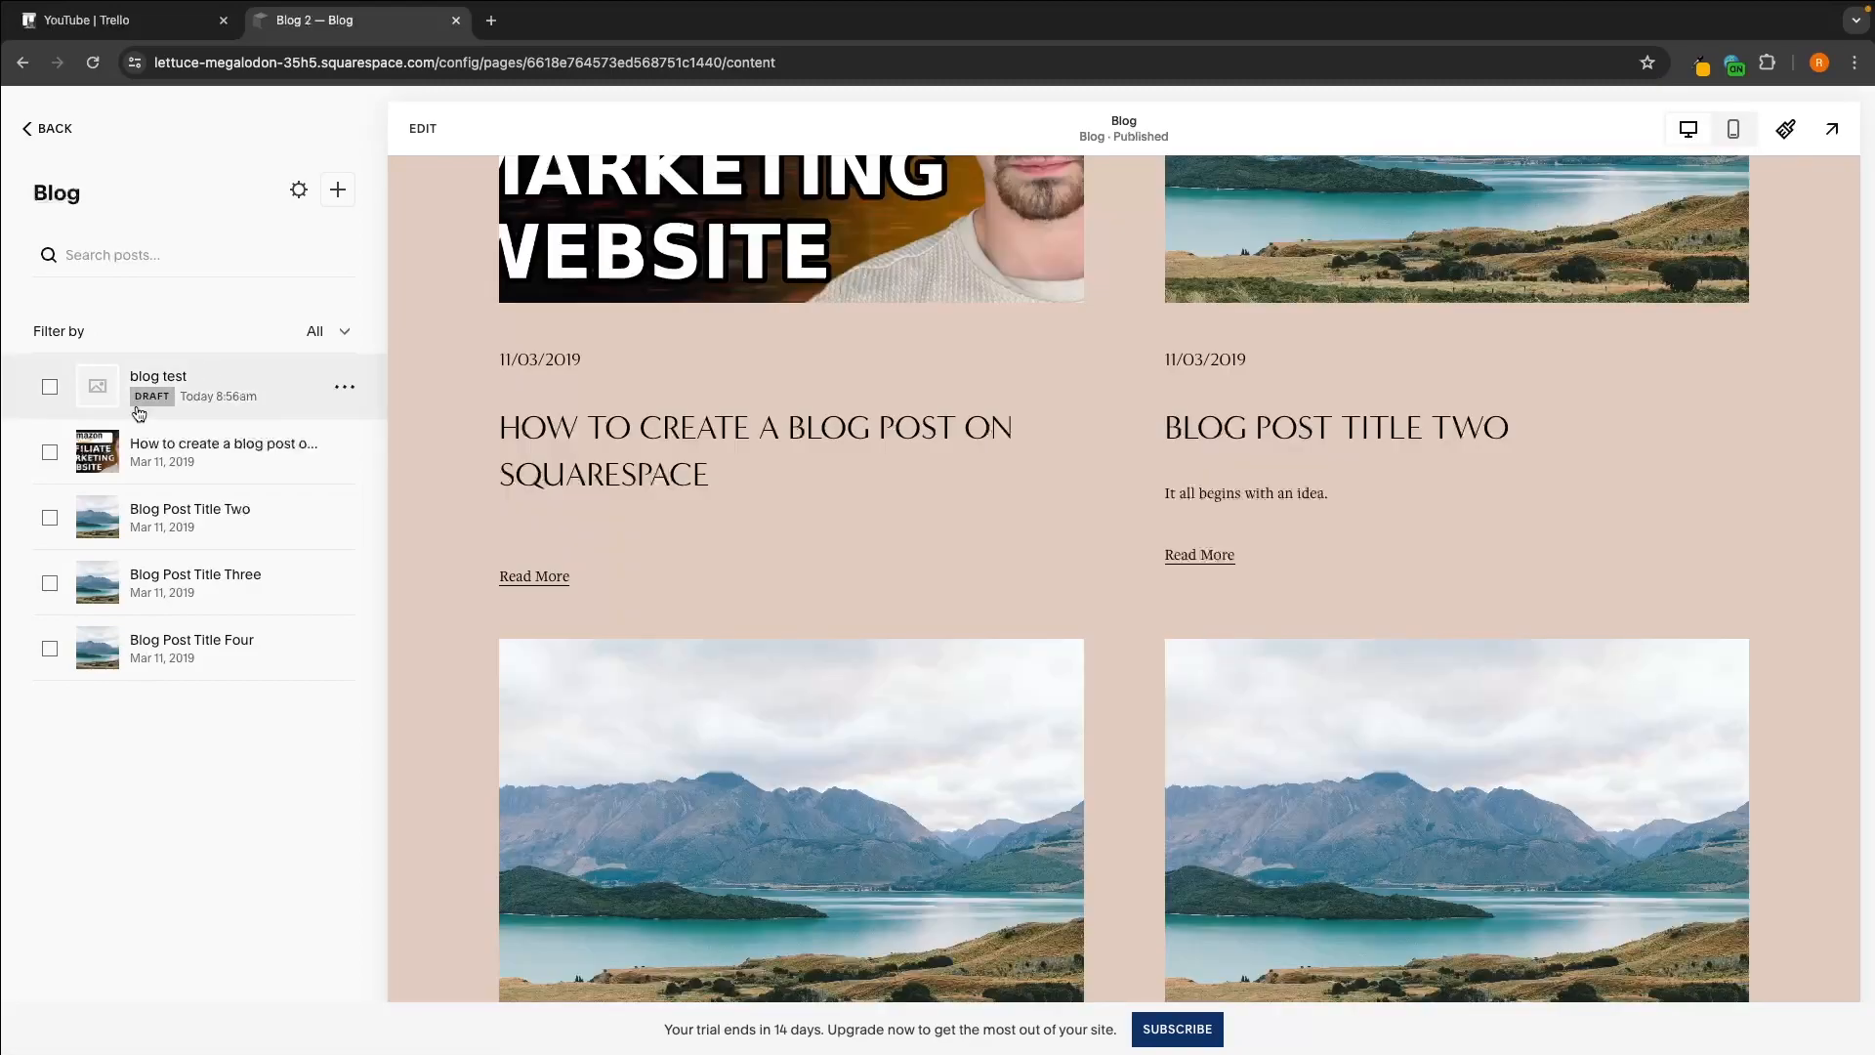
Step: Open the "blog test" draft for editing and publish it
{"action": "left_click", "coordinate": [188, 387]}
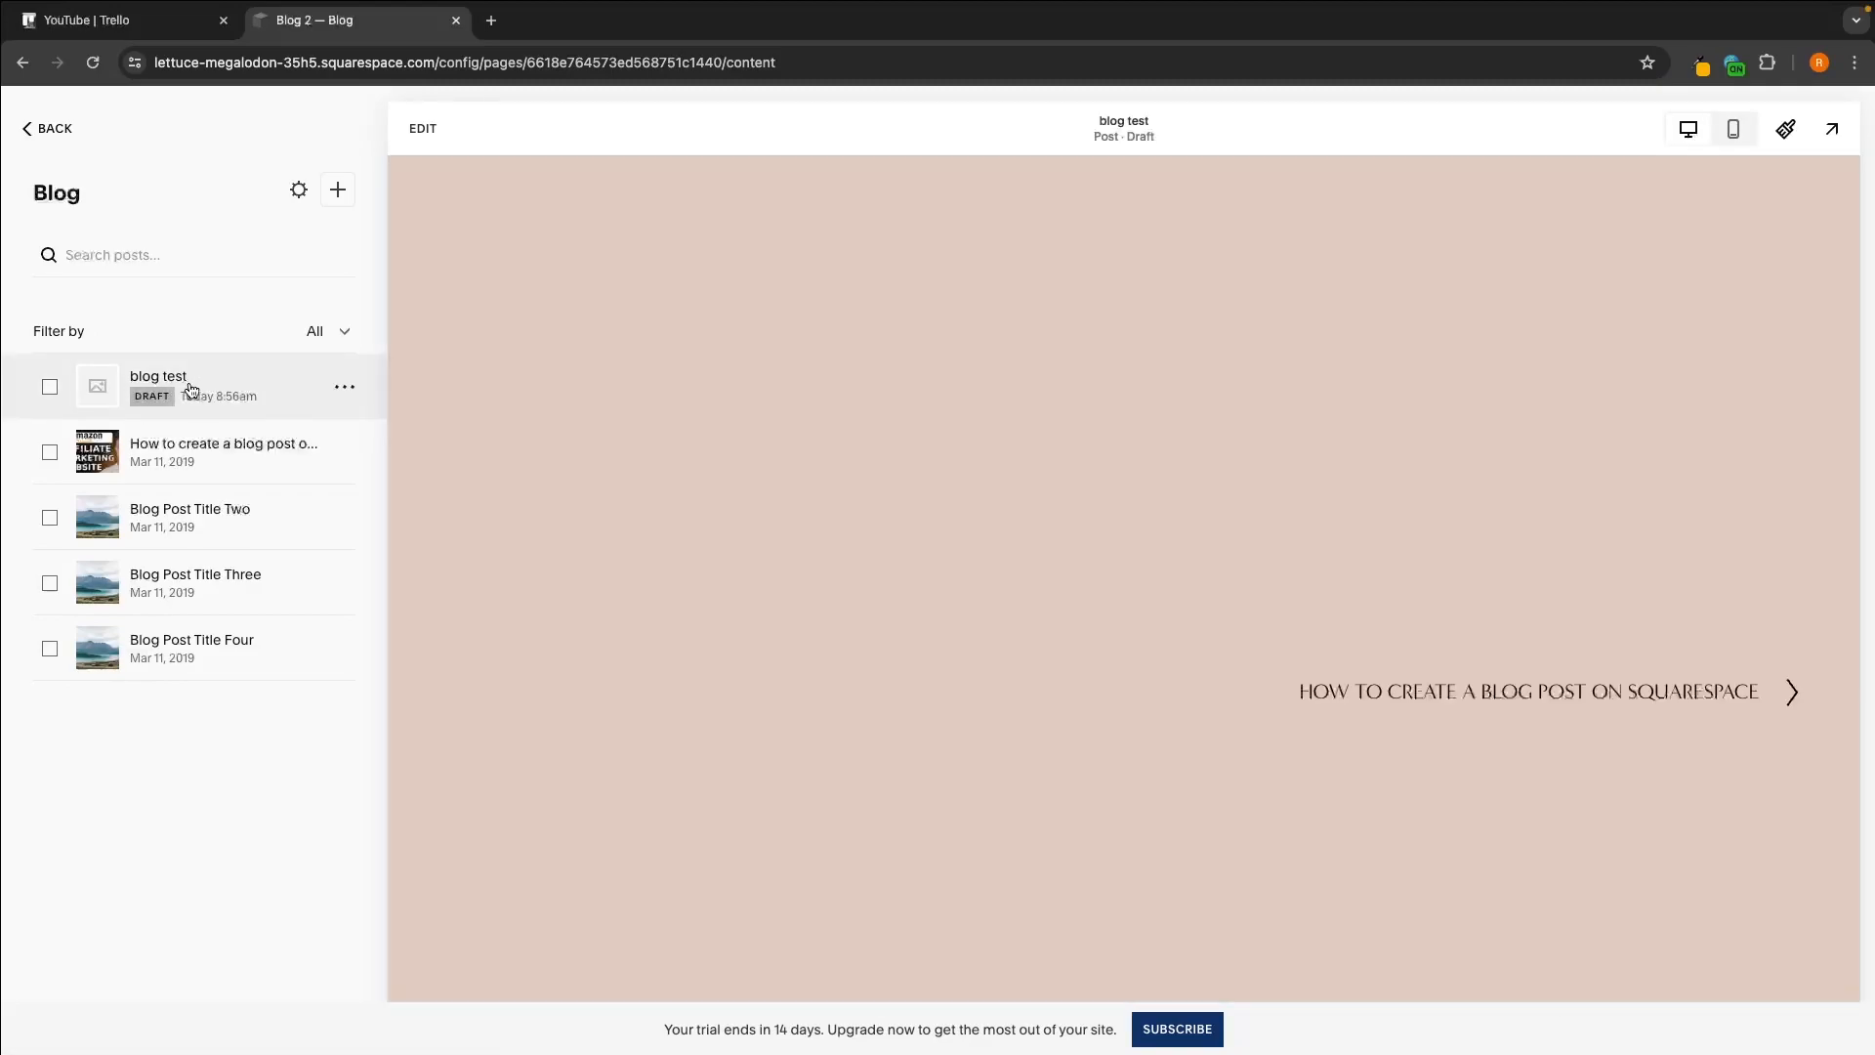
{"action": "left_click", "coordinate": [430, 128]}
{"action": "left_click", "coordinate": [39, 114]}
{"action": "left_click", "coordinate": [53, 155]}
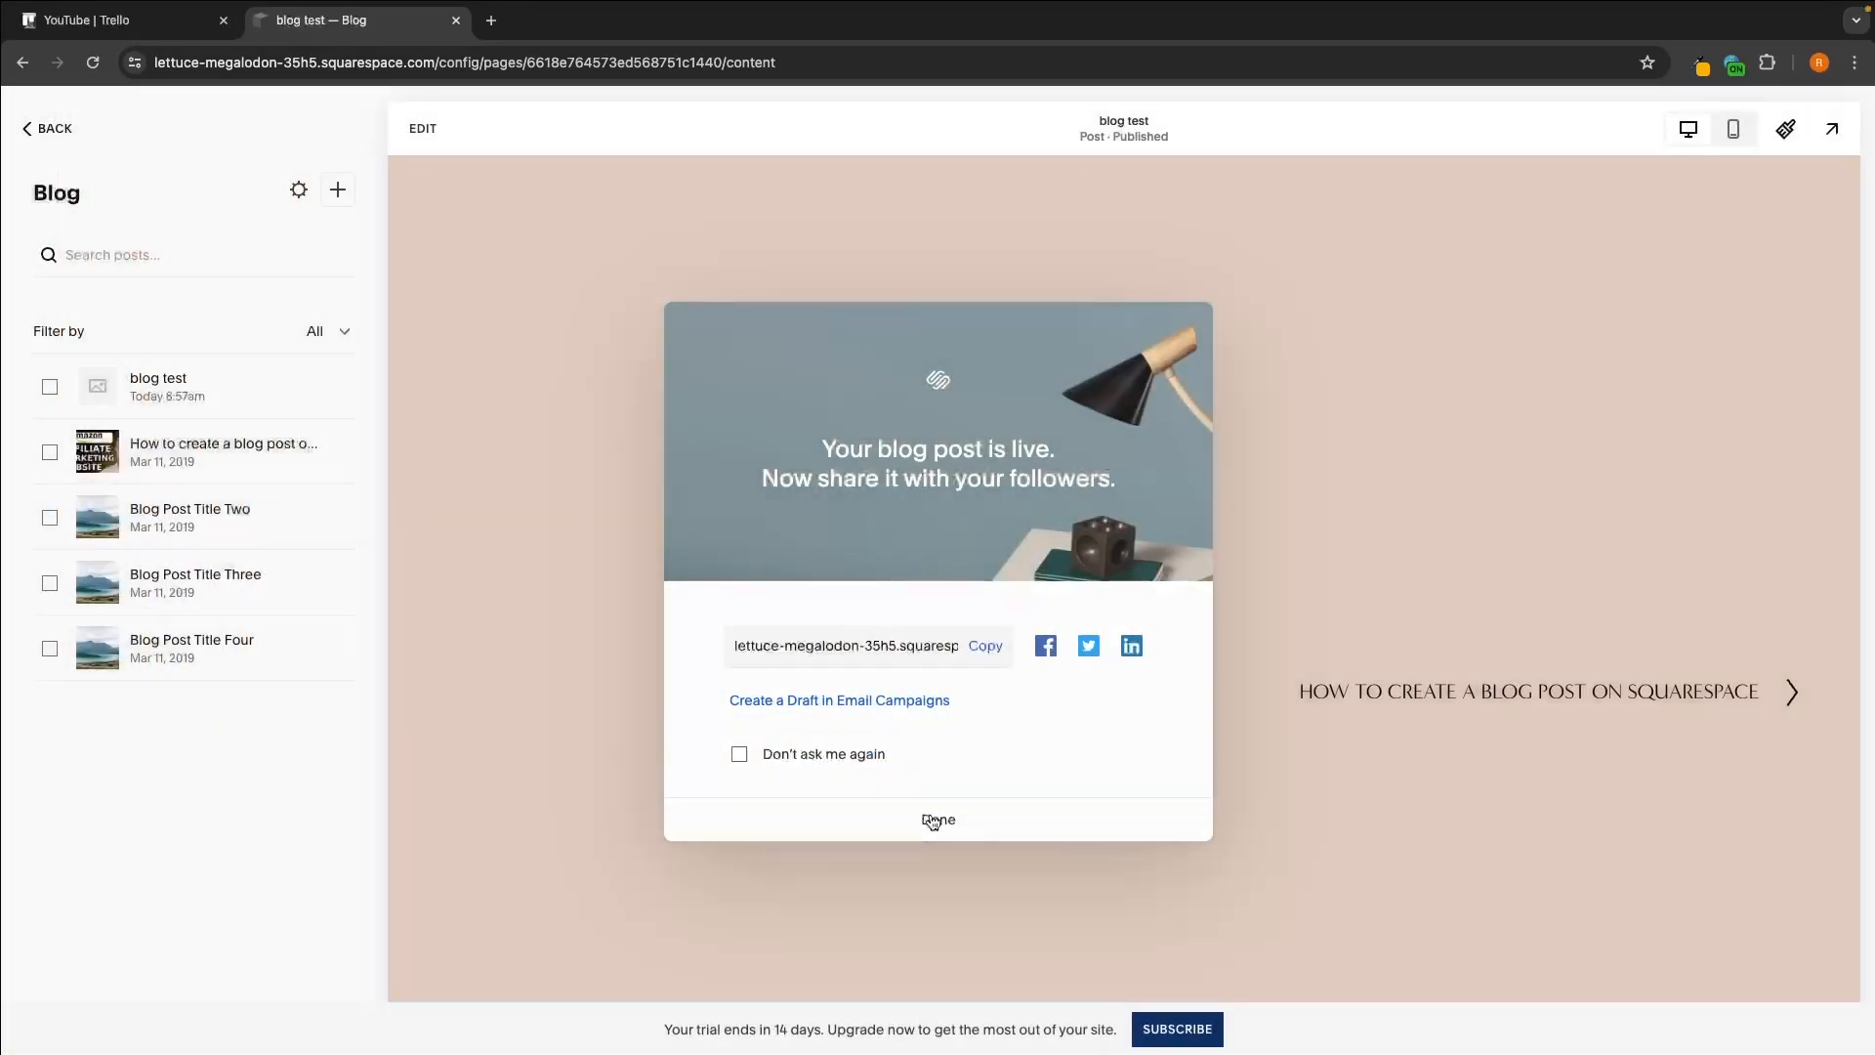
Step: Dismiss the share prompt for the published post and check the "blog test" entry on the site's Blog page
{"action": "left_click", "coordinate": [931, 820]}
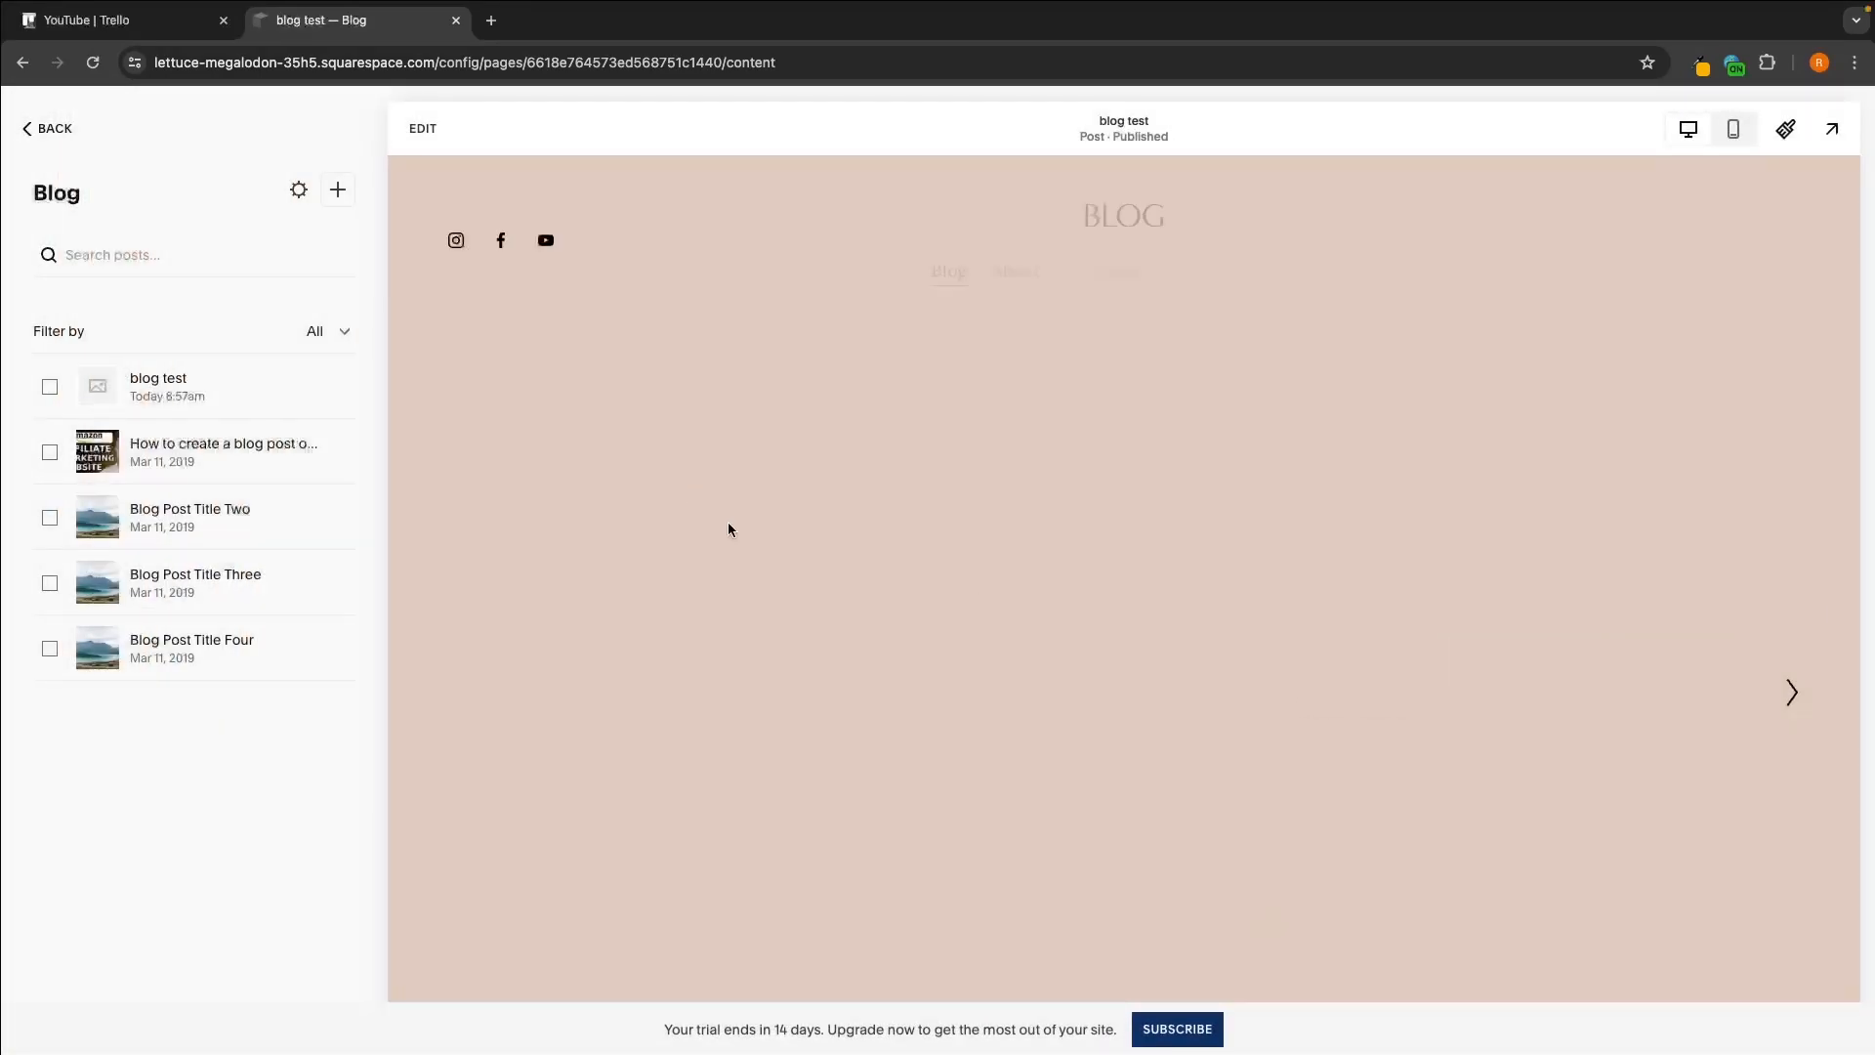
{"action": "left_click", "coordinate": [959, 270]}
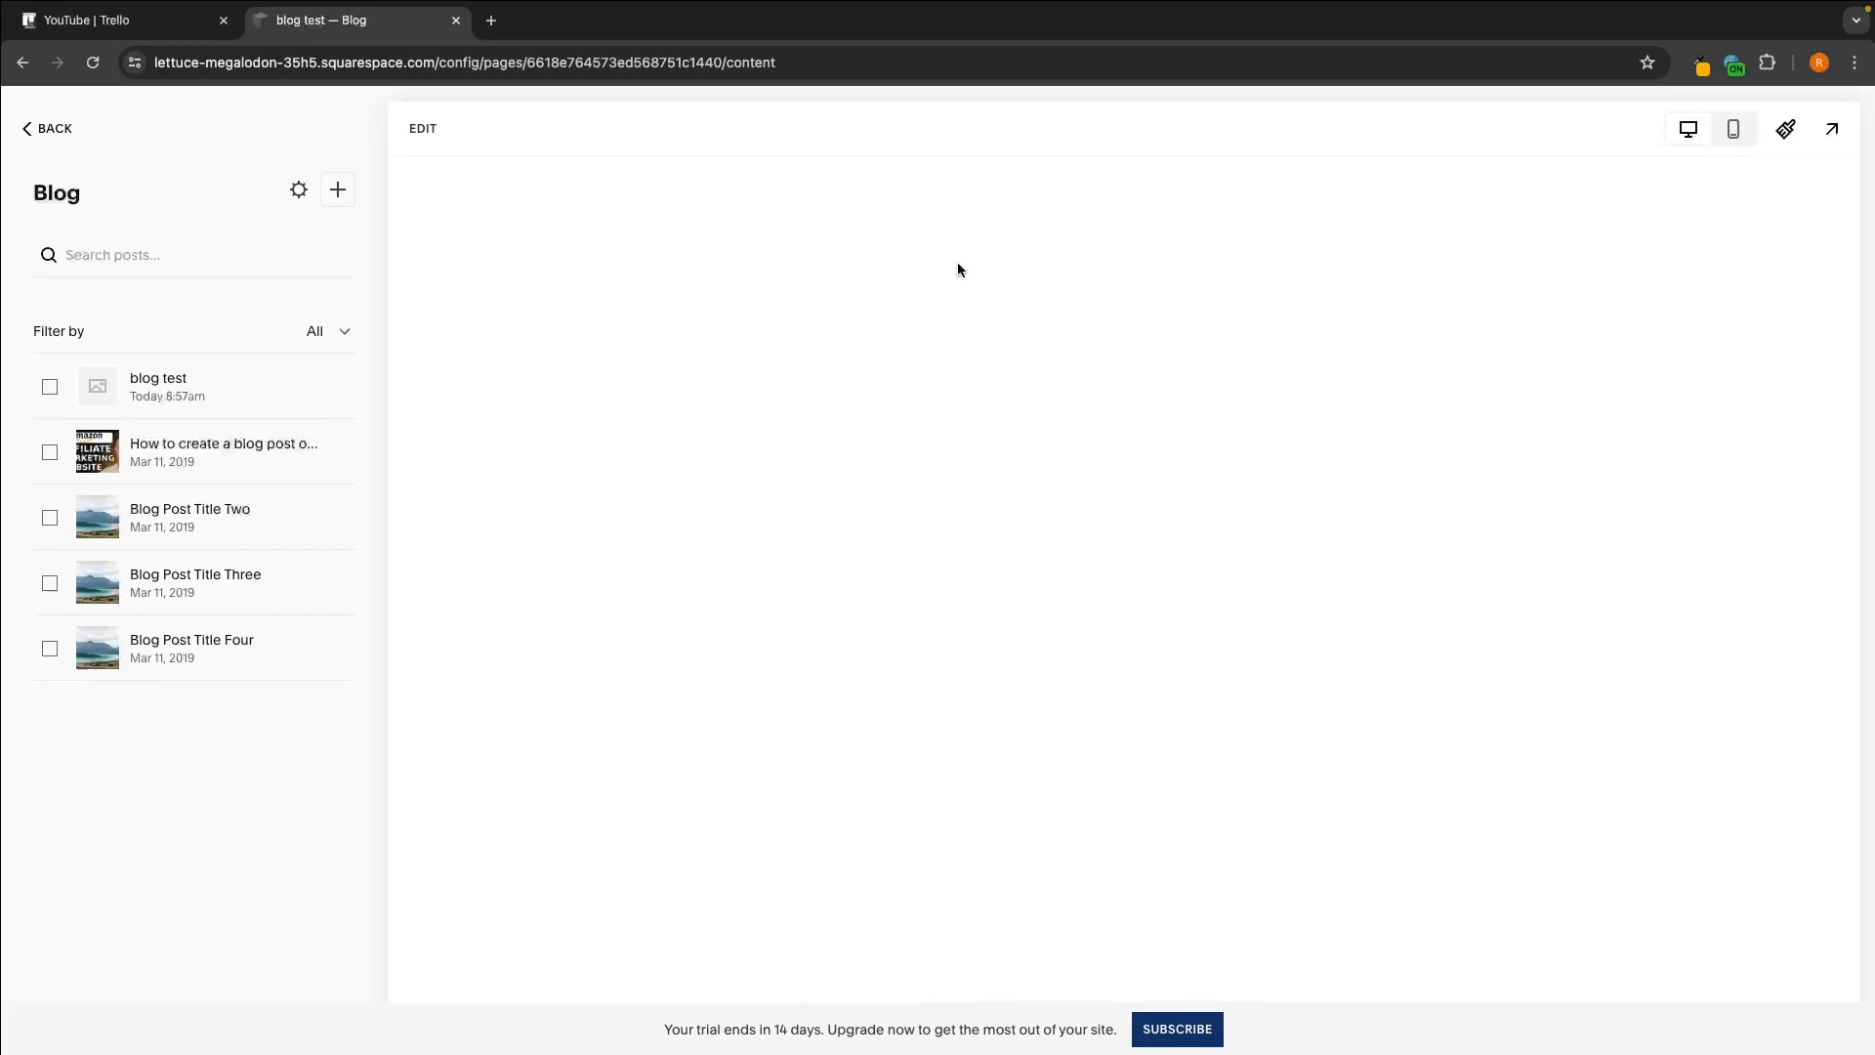
{"action": "scroll", "coordinate": [1274, 560], "scroll_direction": "down", "scroll_amount": 1}
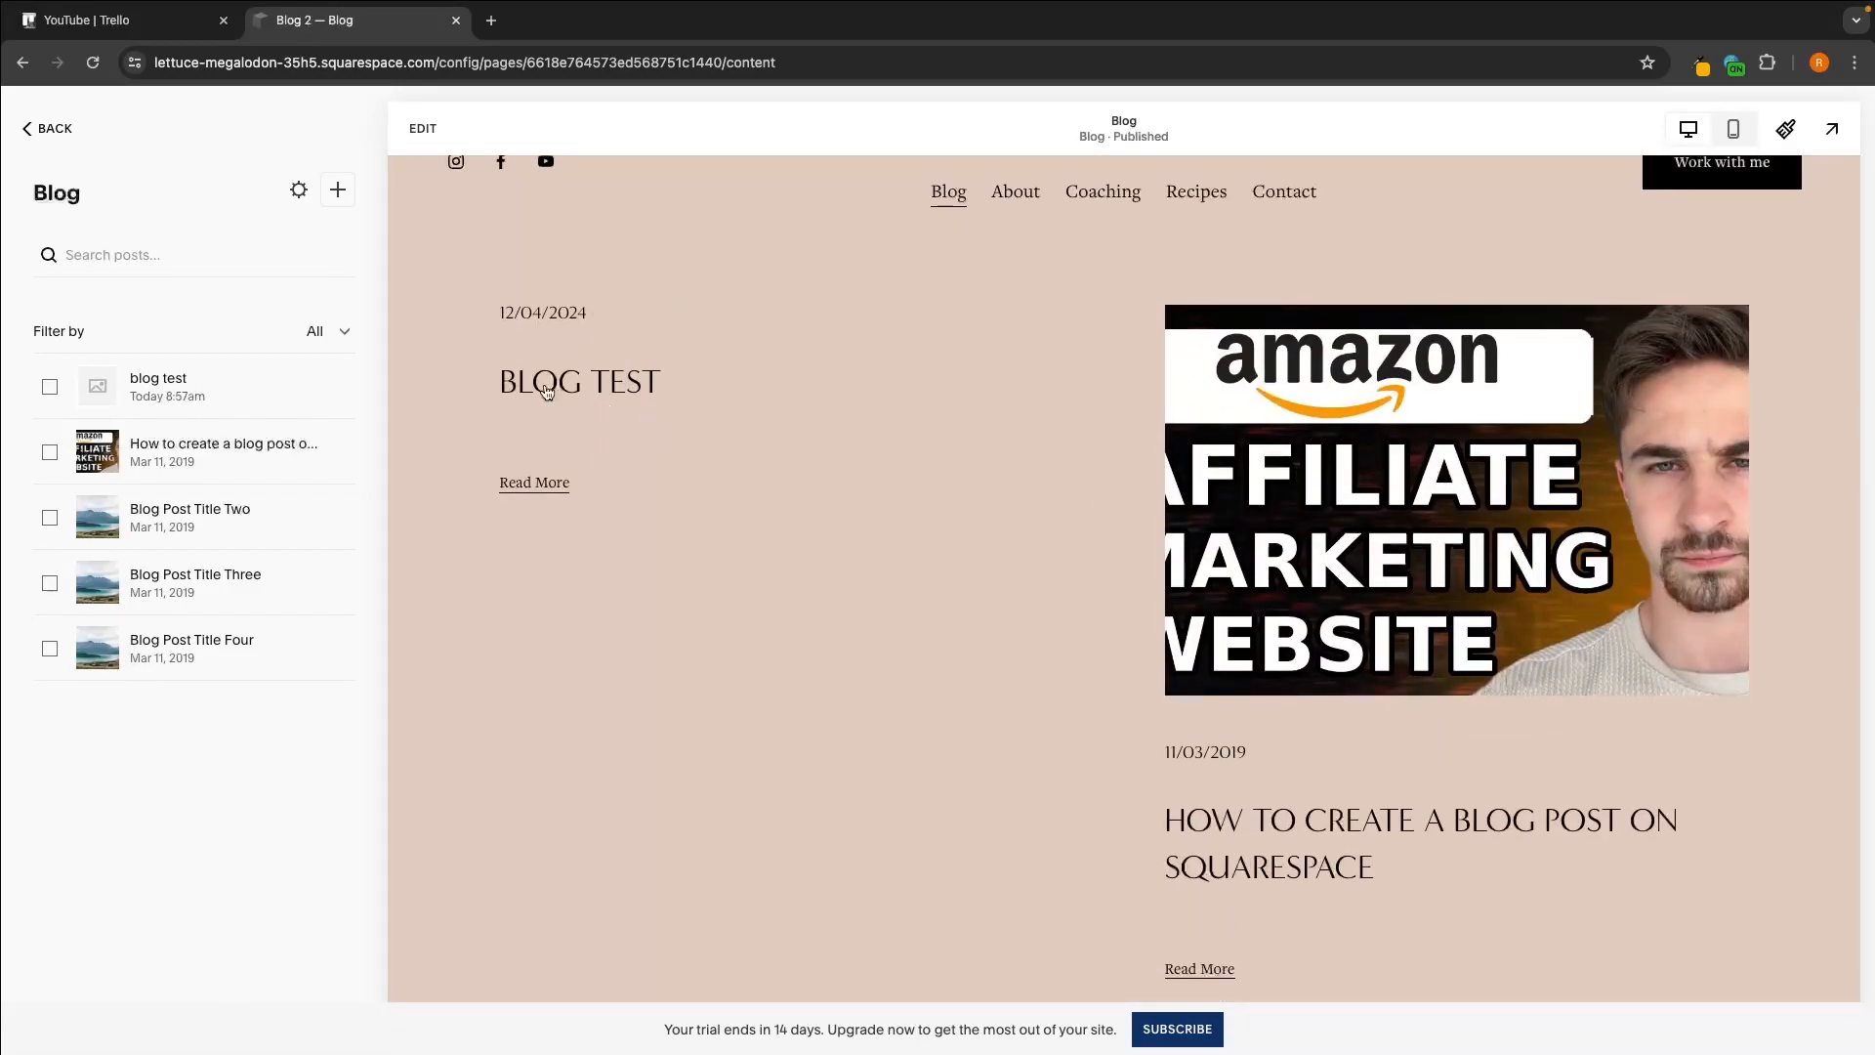
Step: Add 1password.png from the Downloads folder as the featured image in the "blog test" post's settings
{"action": "left_click", "coordinate": [342, 385]}
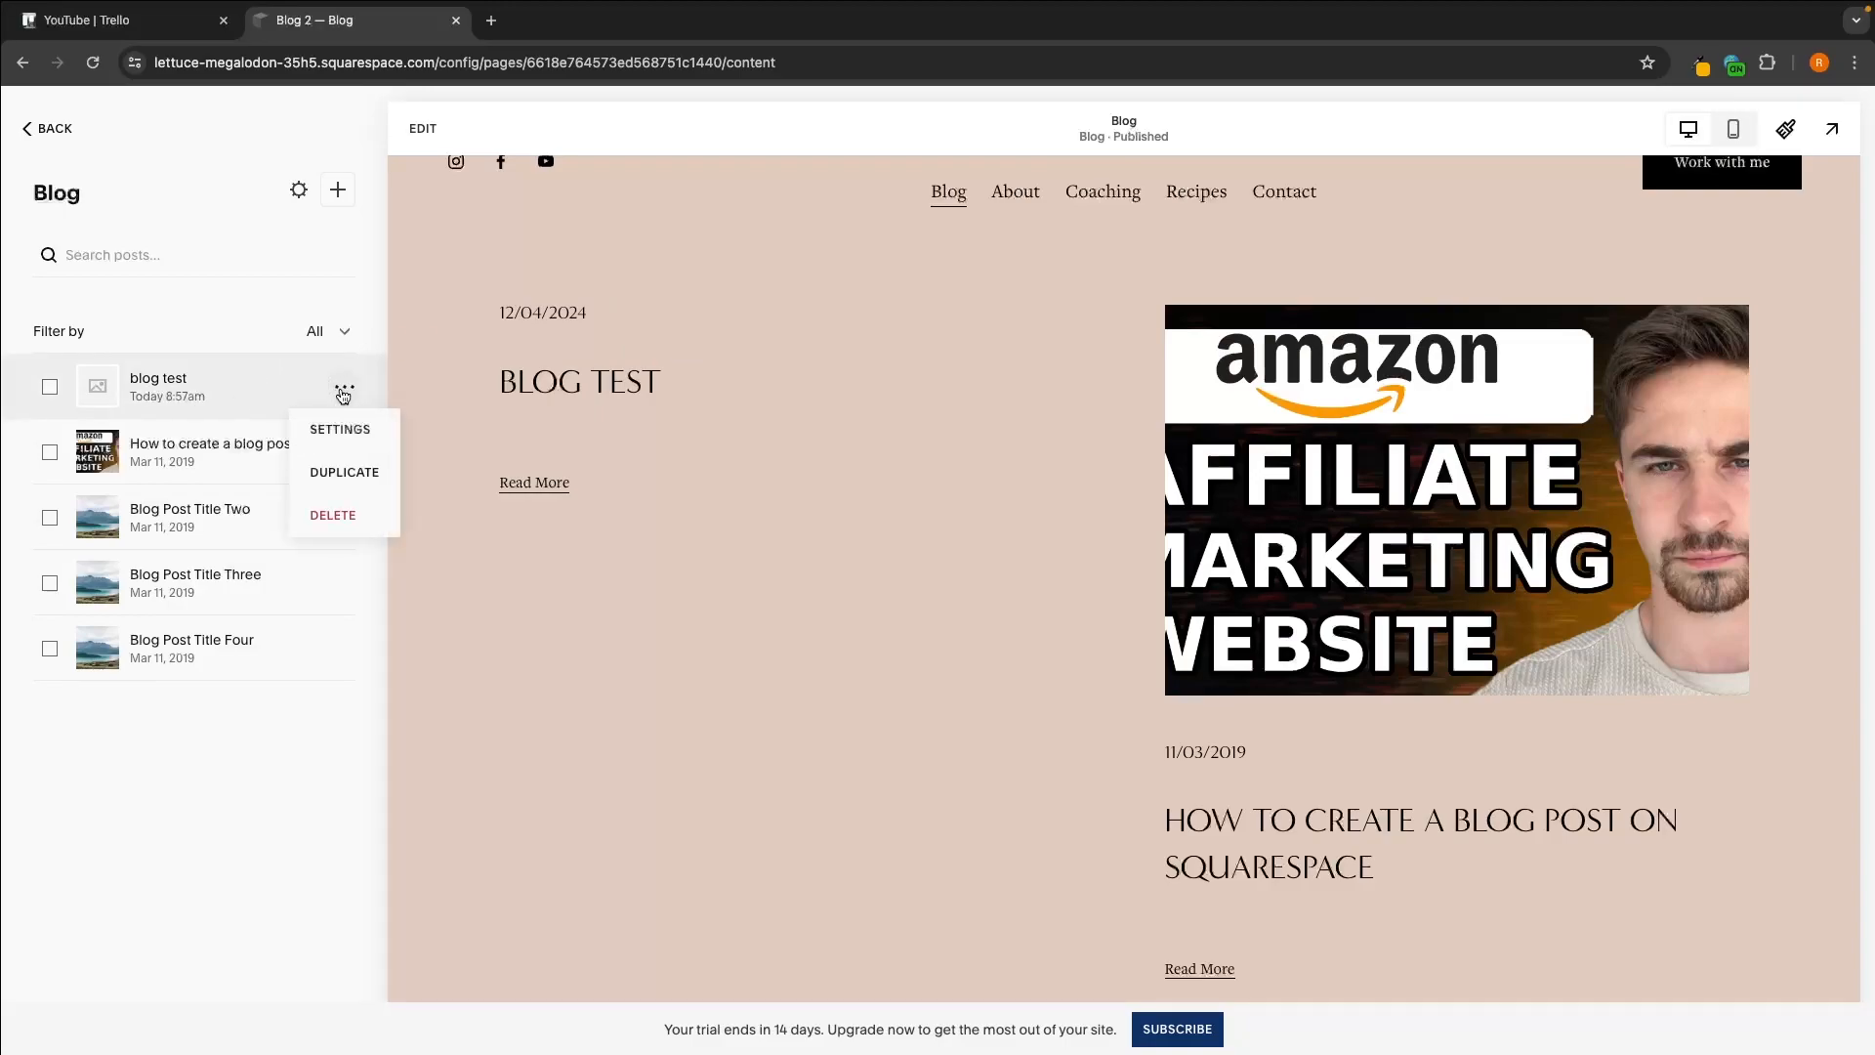
{"action": "left_click", "coordinate": [341, 431]}
{"action": "left_click", "coordinate": [1085, 490]}
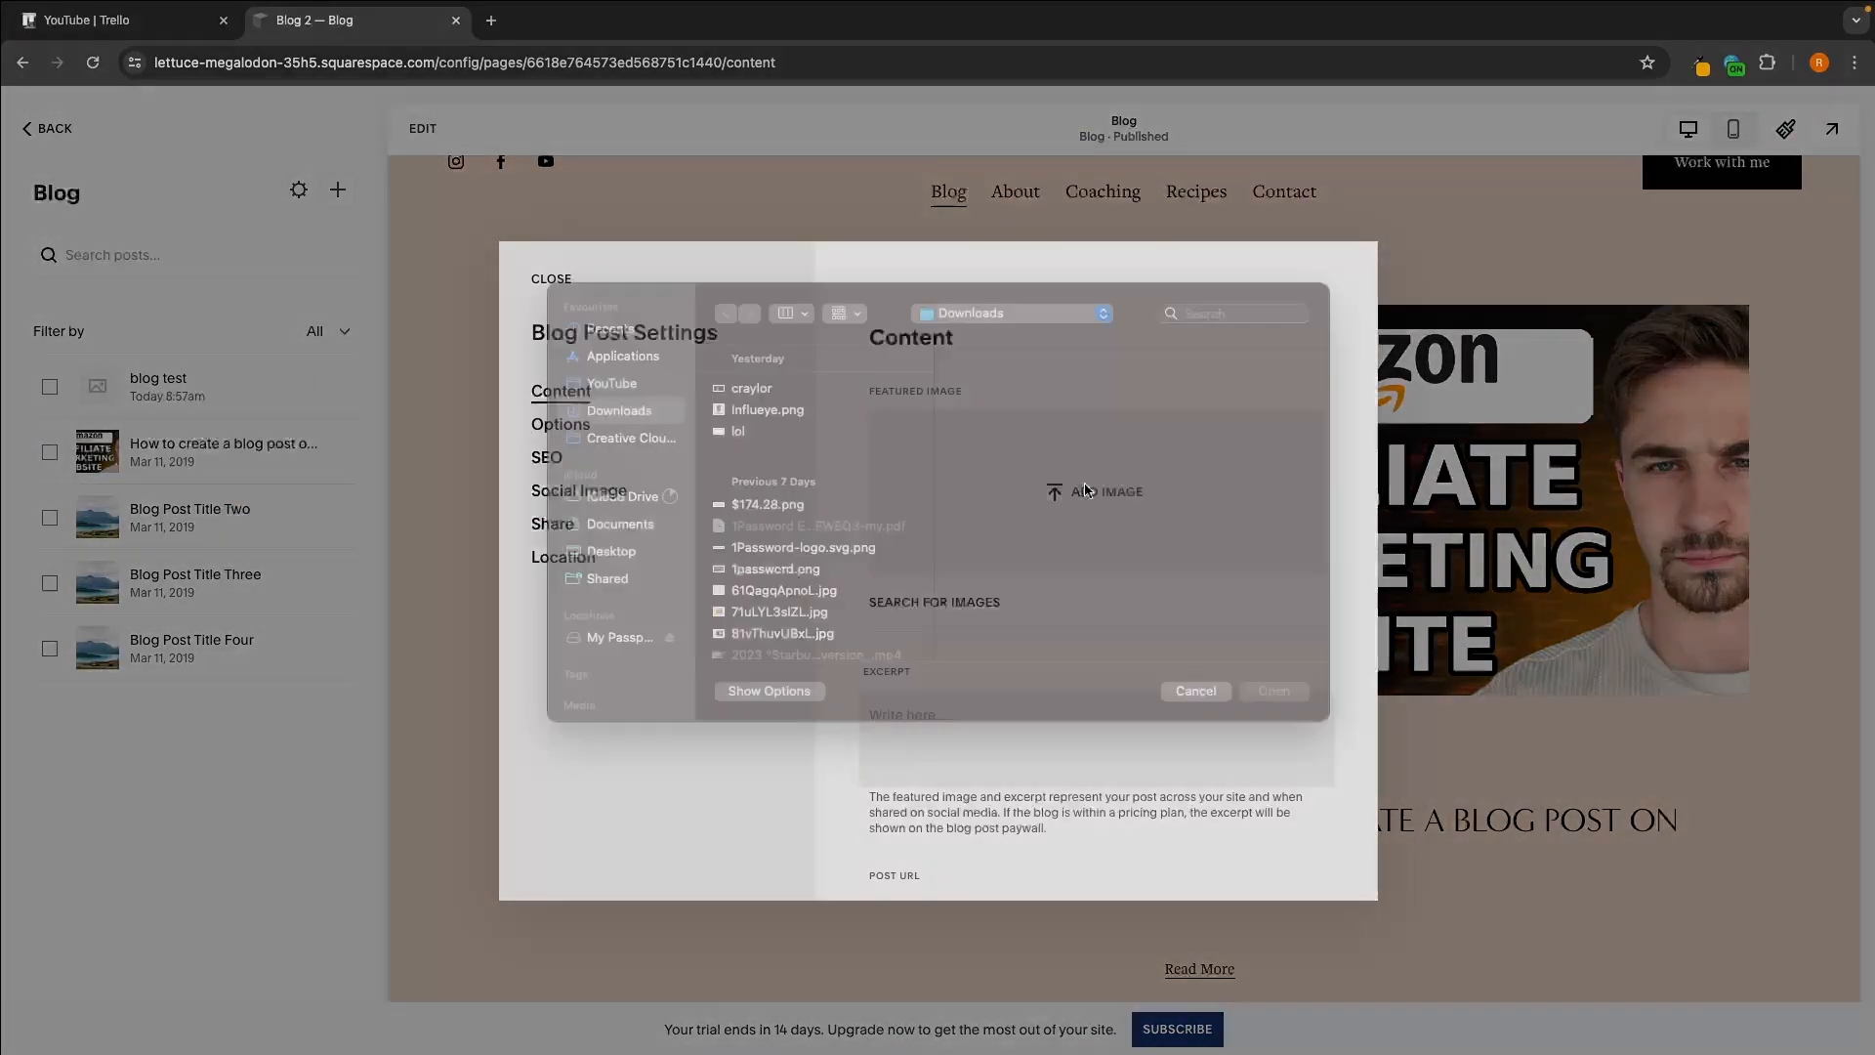
{"action": "scroll", "coordinate": [821, 524], "scroll_direction": "down", "scroll_amount": 1}
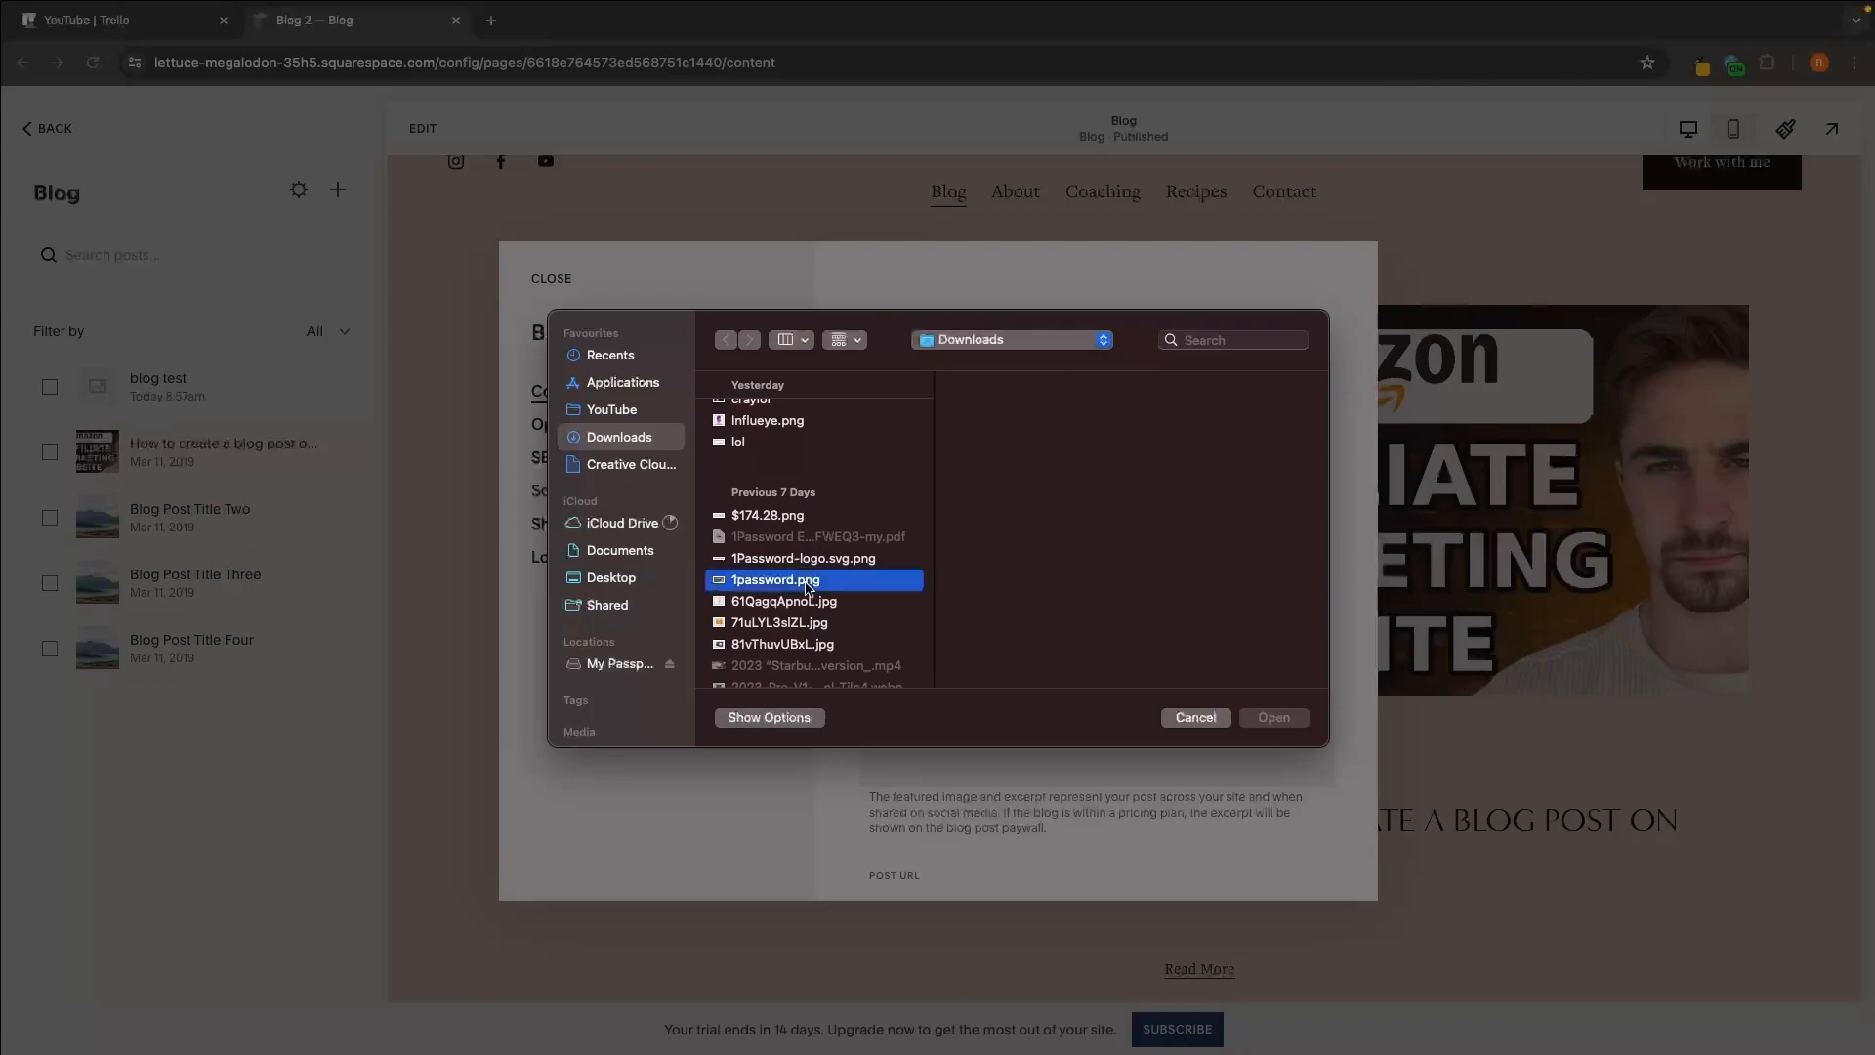
{"action": "double_click", "coordinate": [803, 580]}
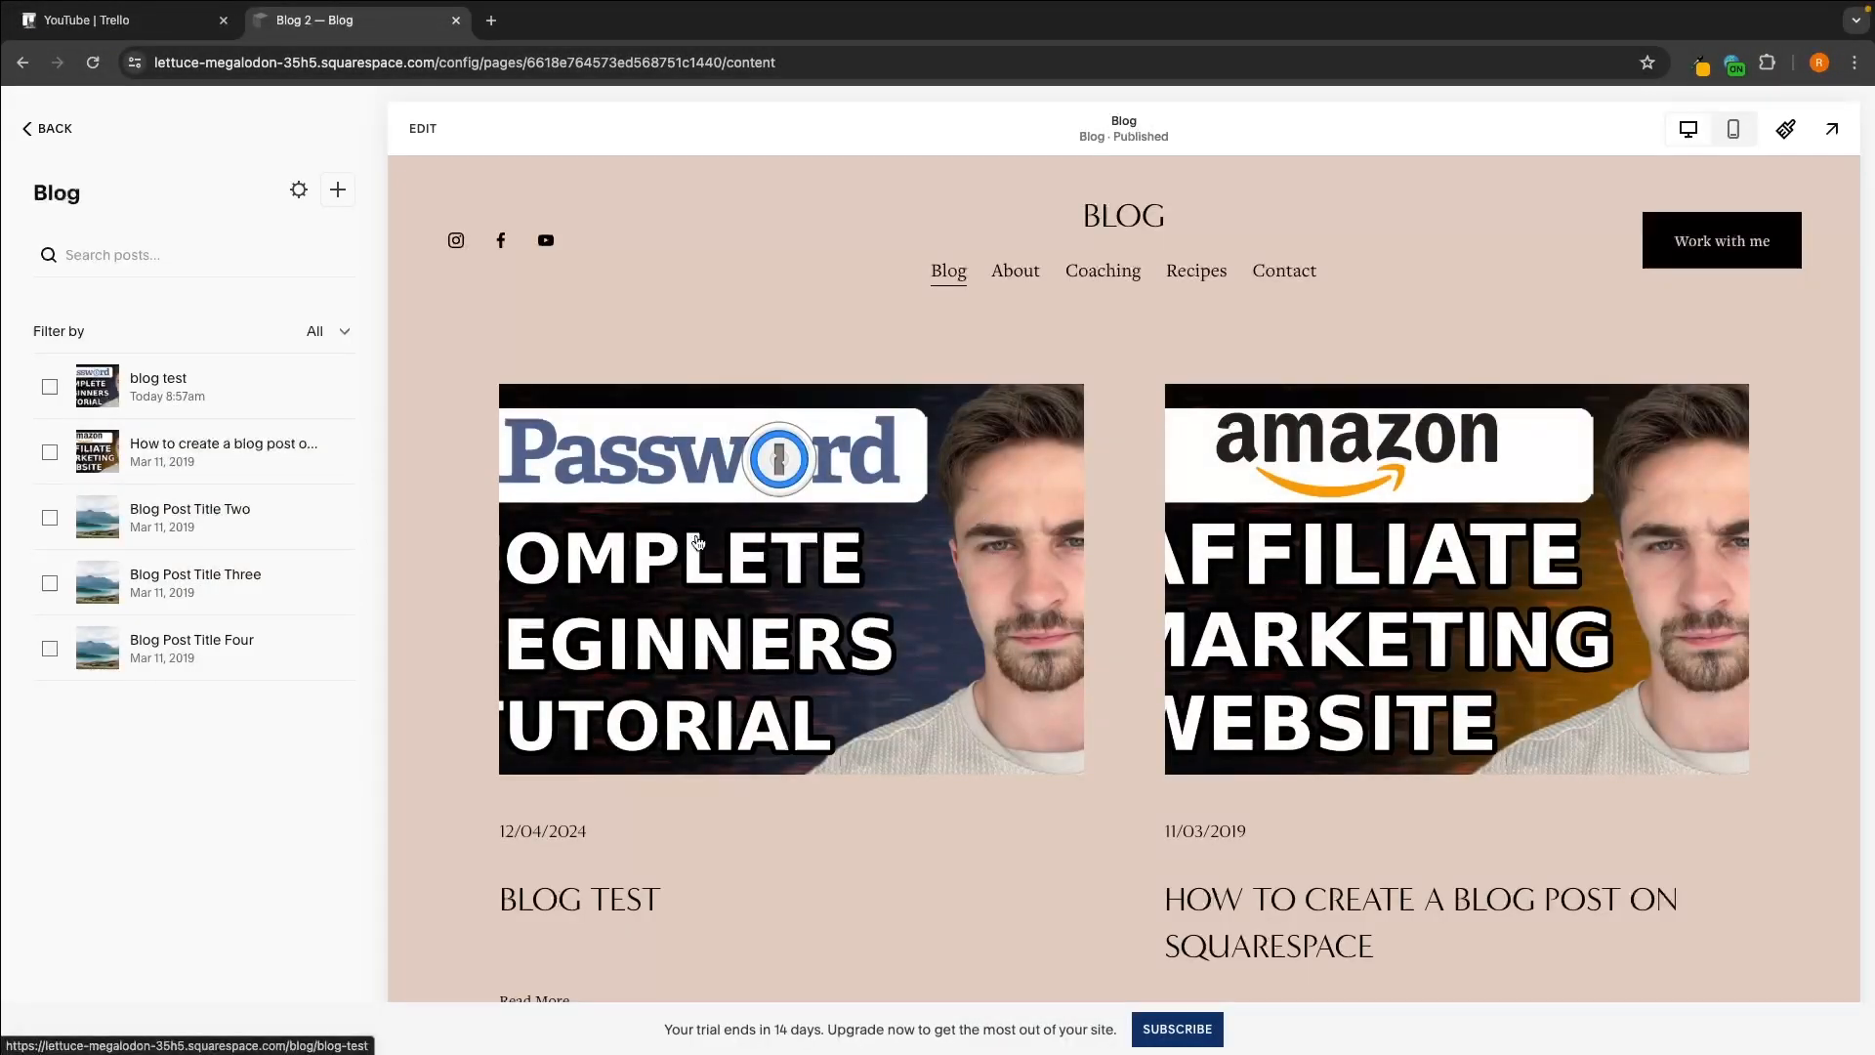
Step: Look through all the posts on the Blog page and return to its beginning
{"action": "scroll", "coordinate": [621, 861], "scroll_direction": "down", "scroll_amount": 1}
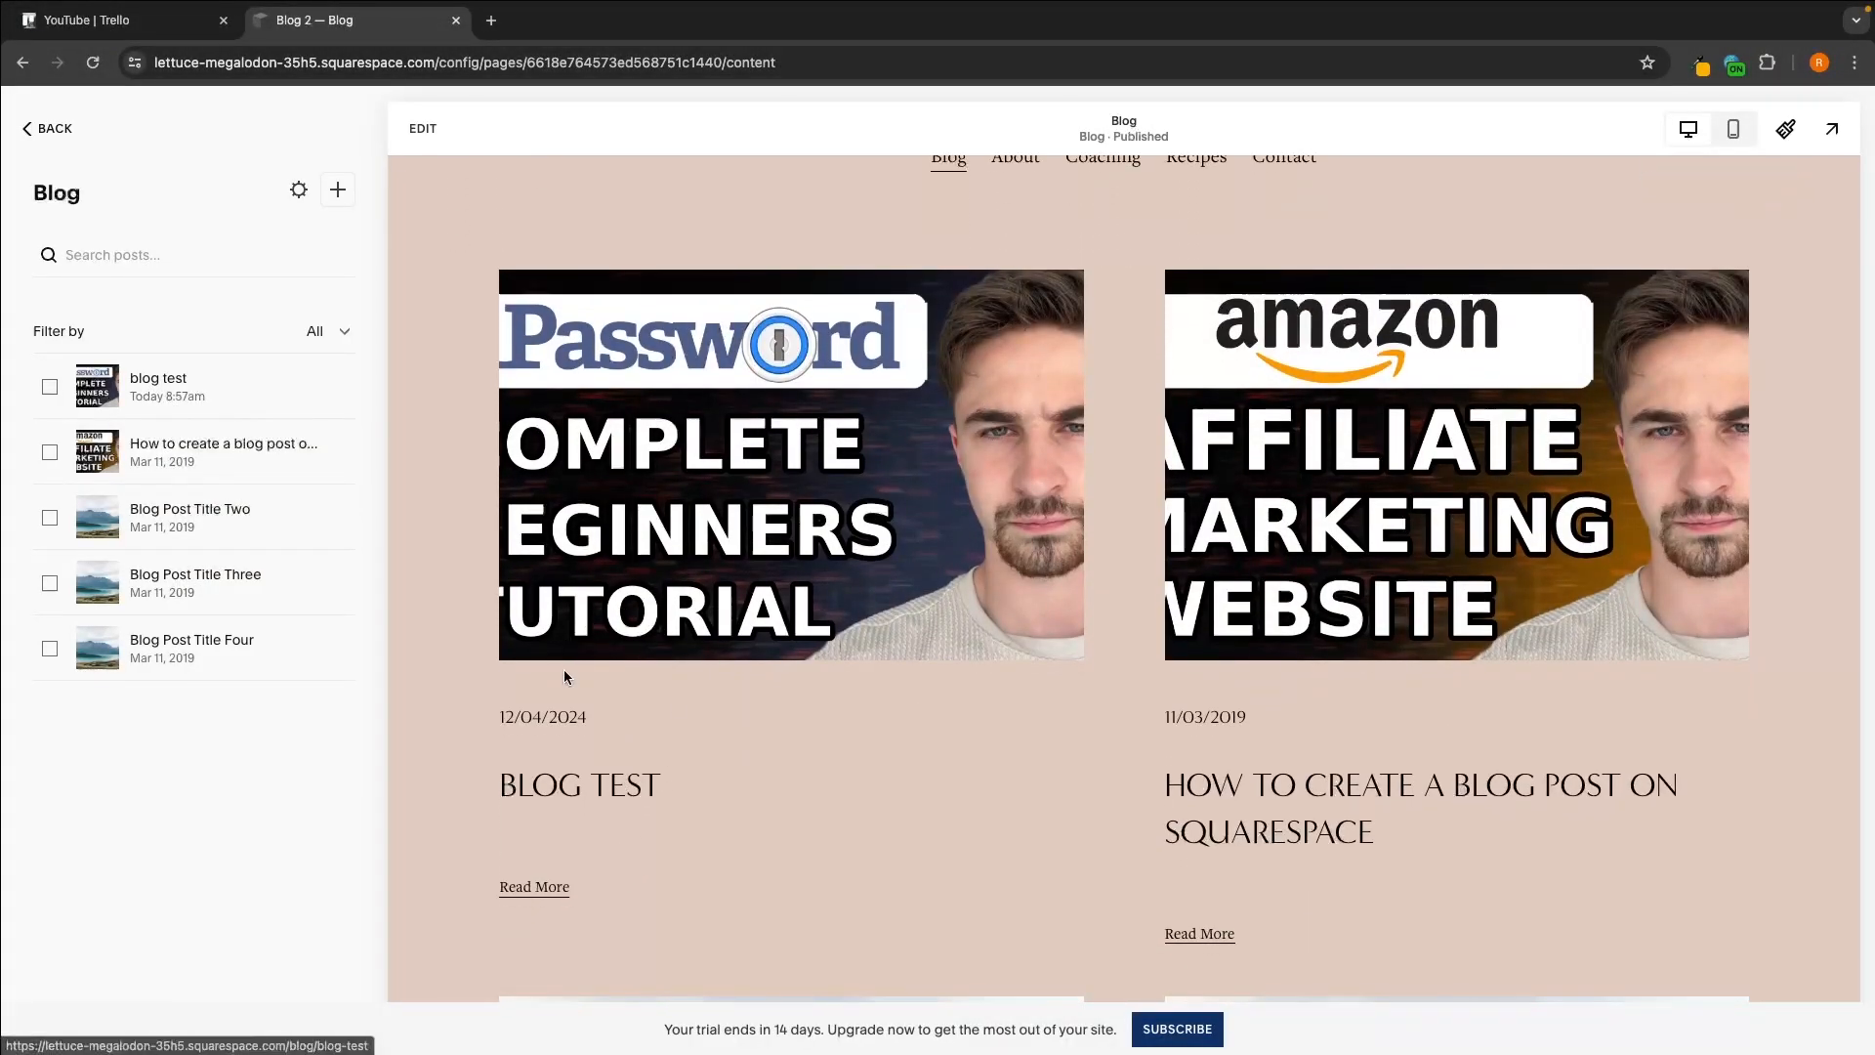
{"action": "scroll", "coordinate": [793, 764], "scroll_direction": "down", "scroll_amount": 5}
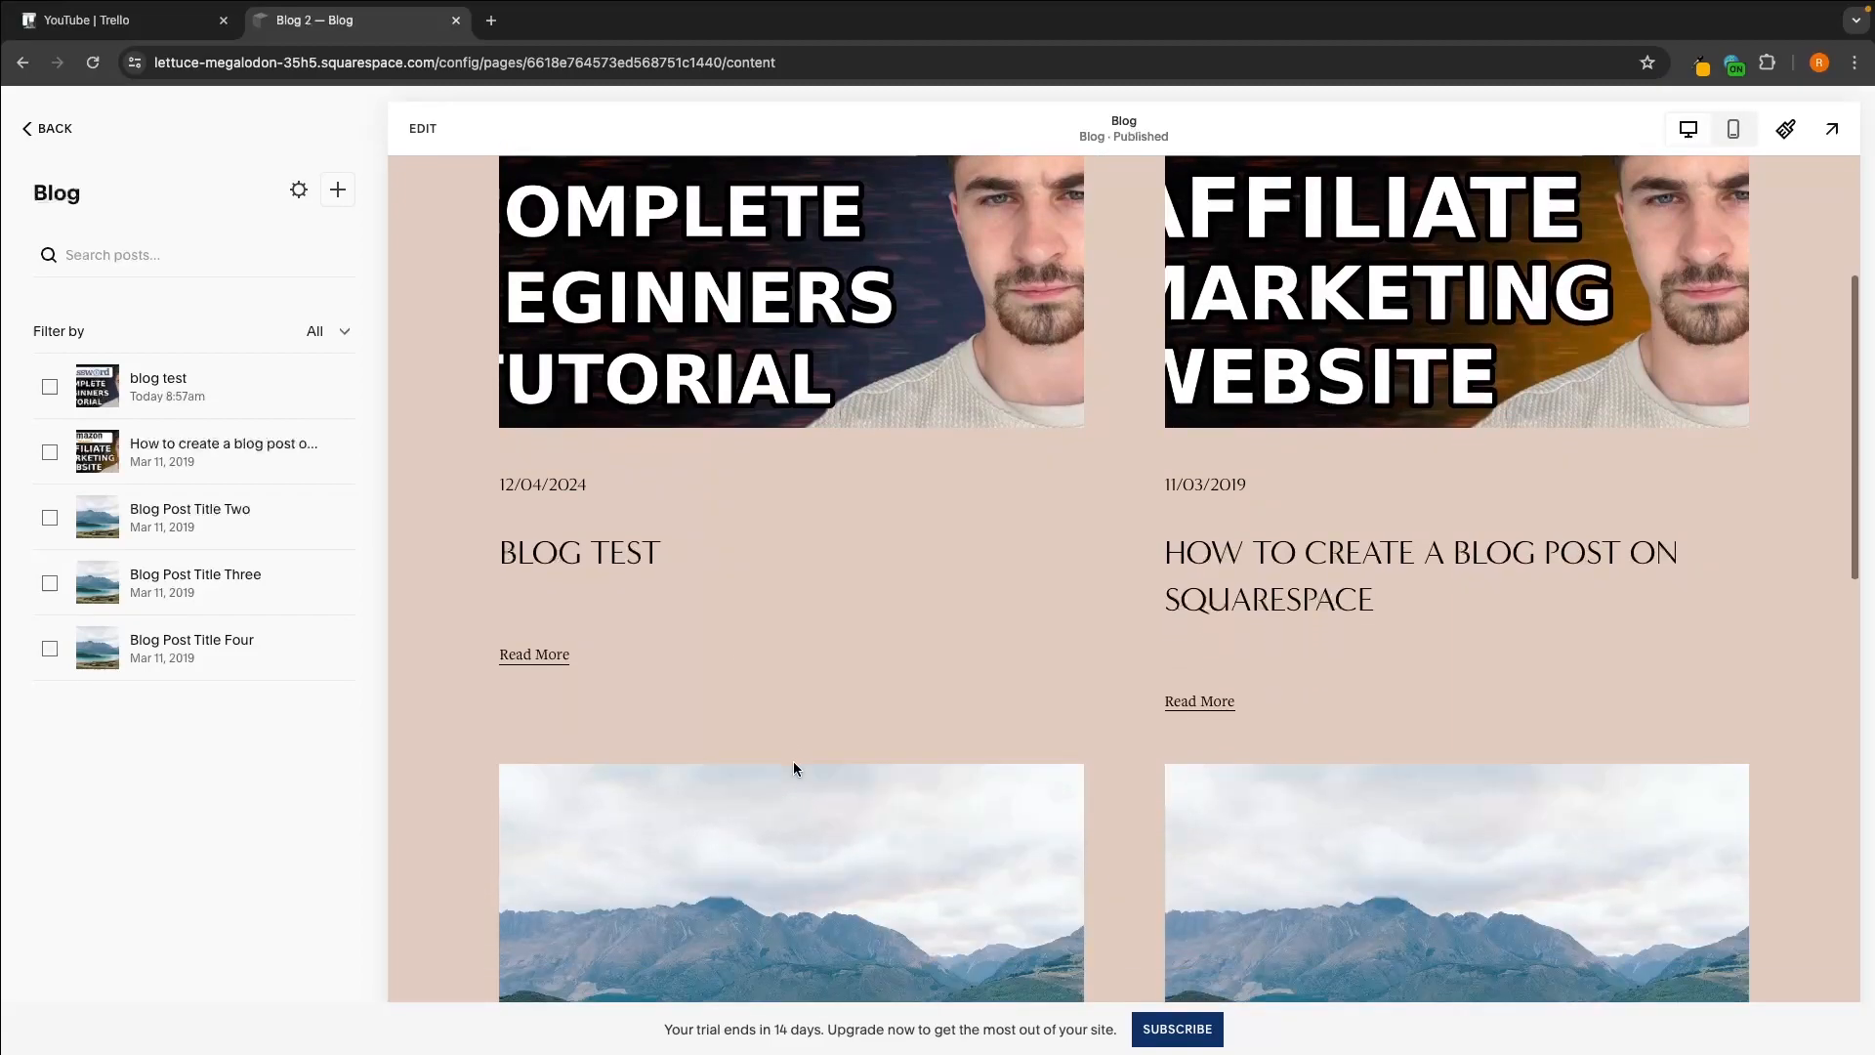
{"action": "scroll", "coordinate": [794, 769], "scroll_direction": "down", "scroll_amount": 3}
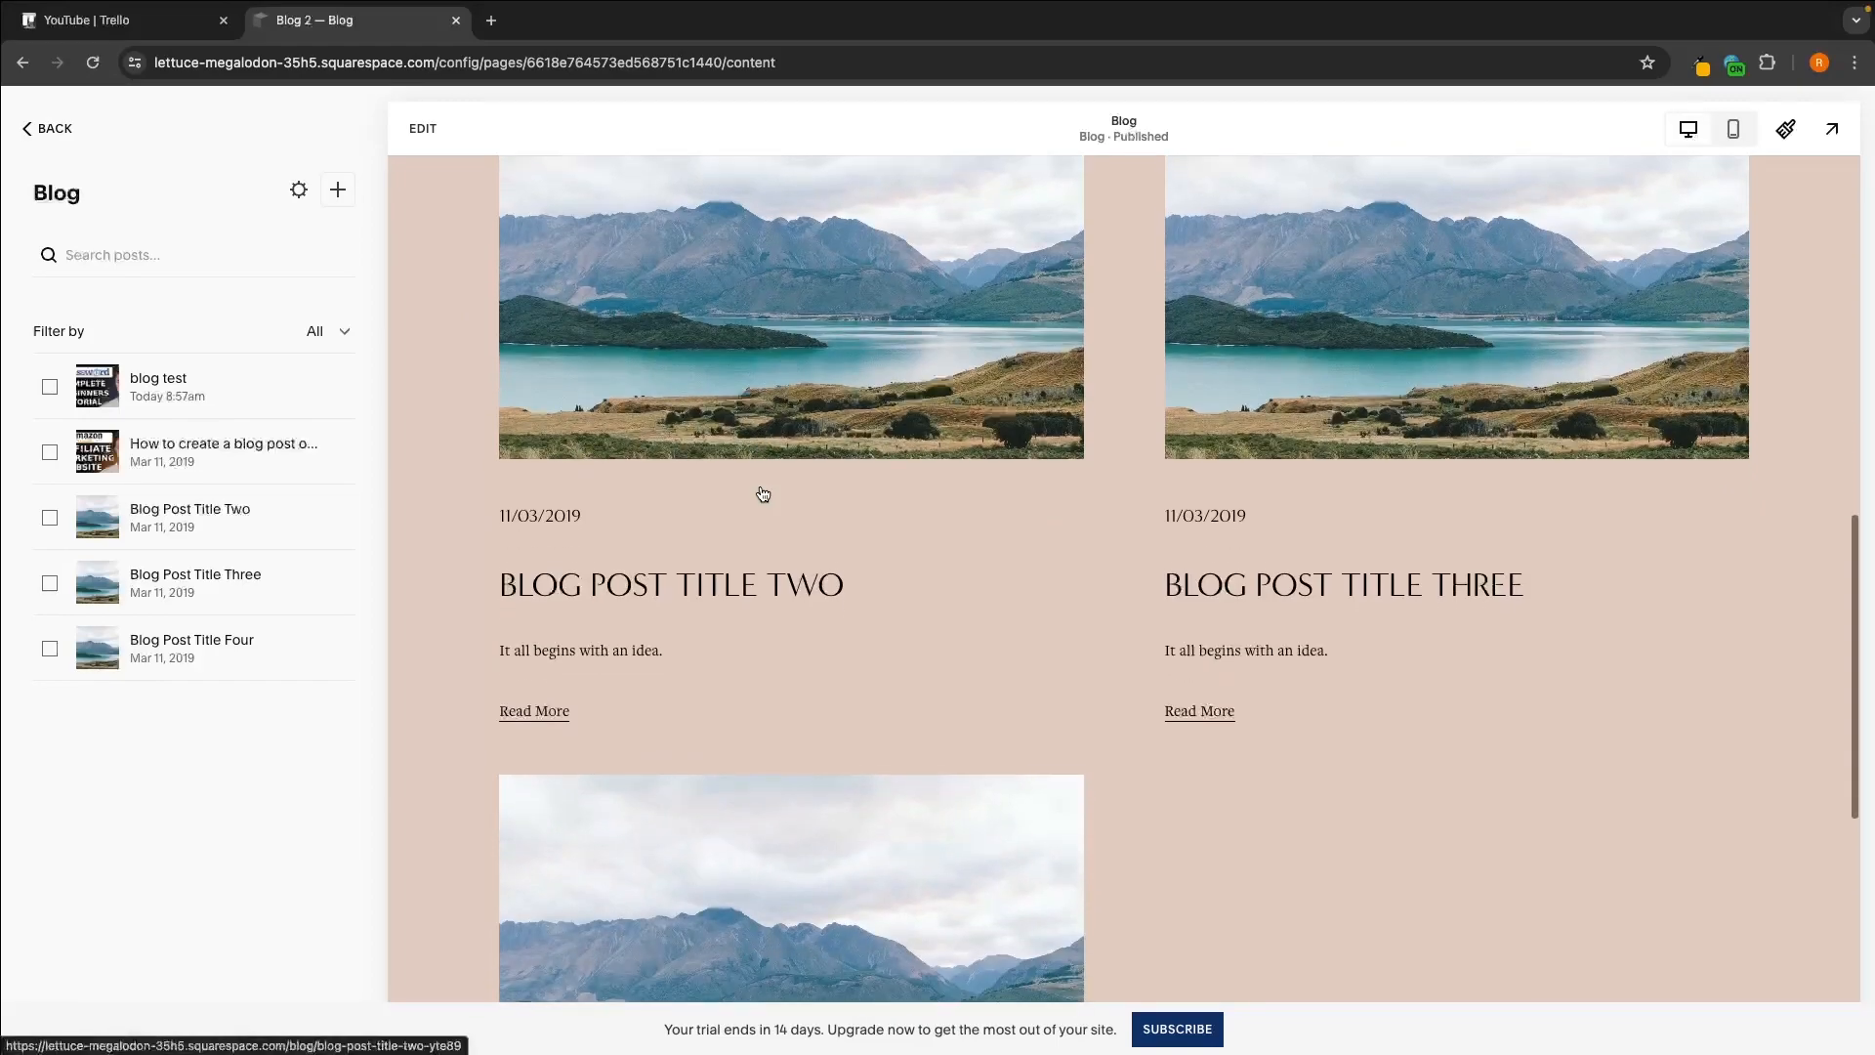
{"action": "scroll", "coordinate": [760, 491], "scroll_direction": "down", "scroll_amount": 3}
{"action": "scroll", "coordinate": [759, 492], "scroll_direction": "down", "scroll_amount": 1}
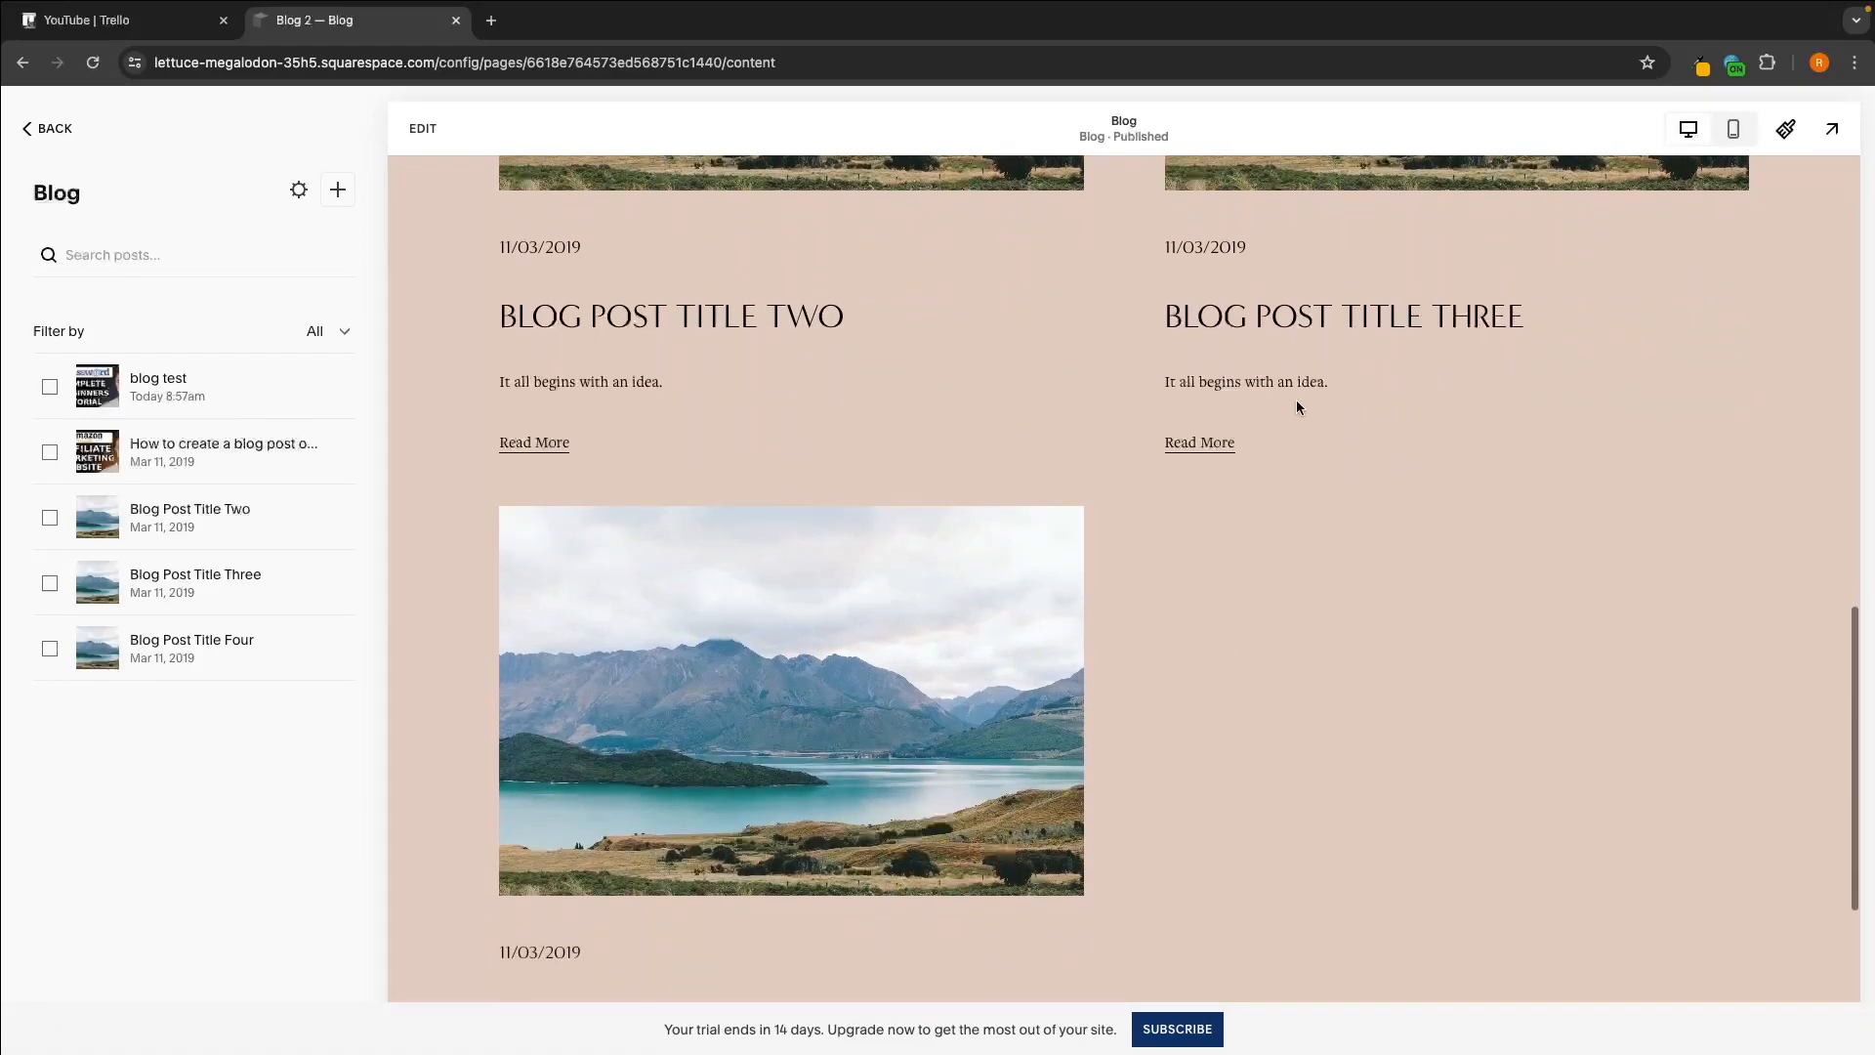
{"action": "scroll", "coordinate": [1297, 408], "scroll_direction": "up", "scroll_amount": 13}
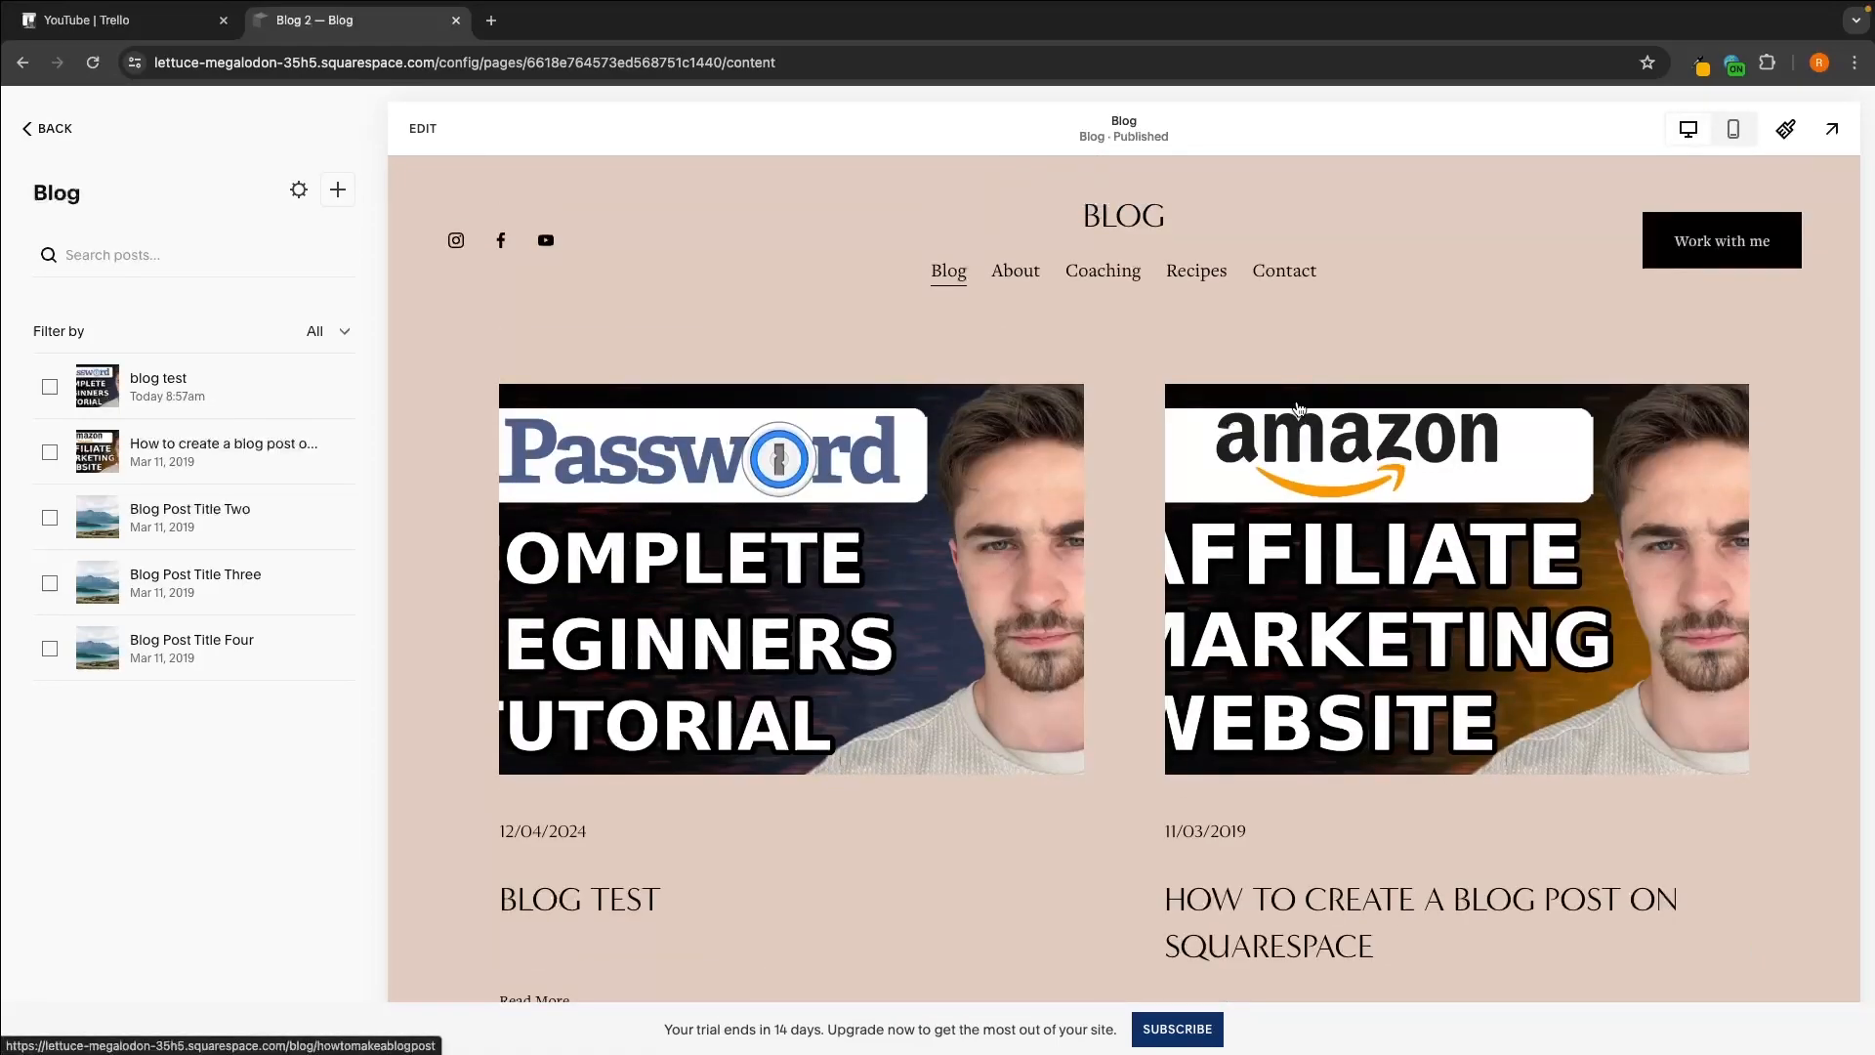